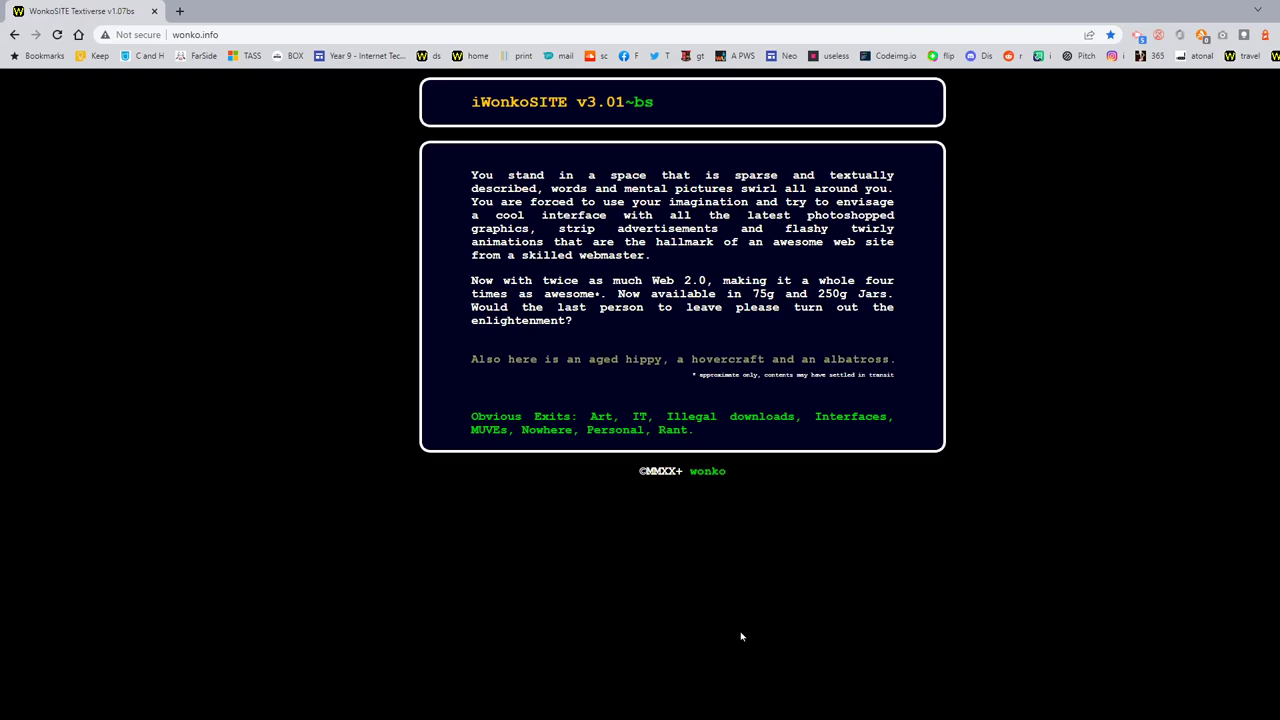
Step: Open the terraMUD Newbies Guide from the MUVEs section and find the address tmux.wonko.info:4042
click(481, 431)
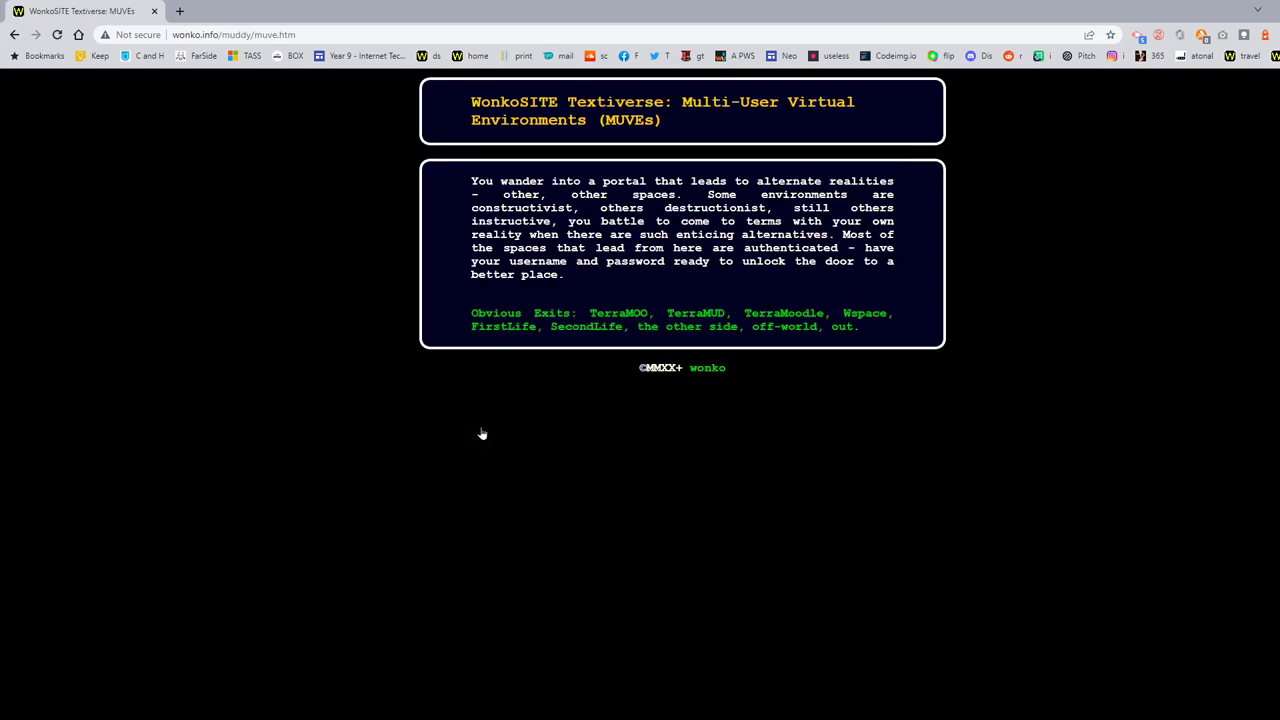
click(694, 316)
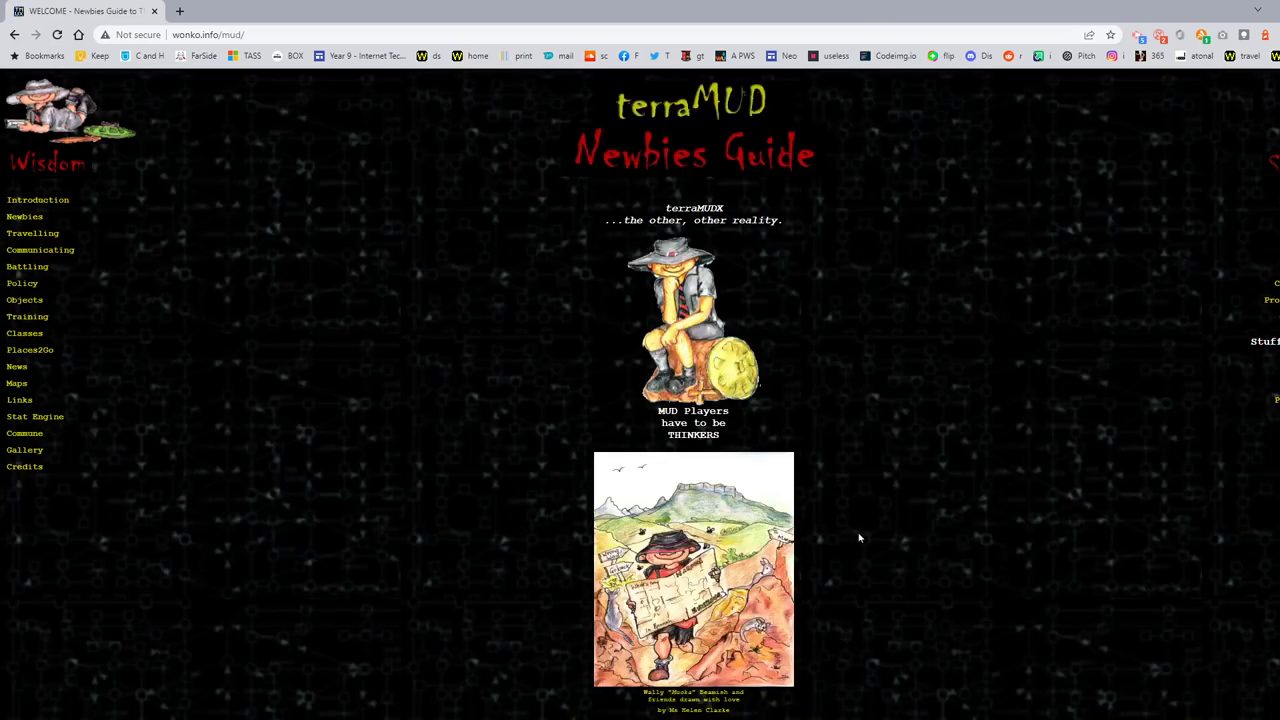
scroll(858, 538, down, 5)
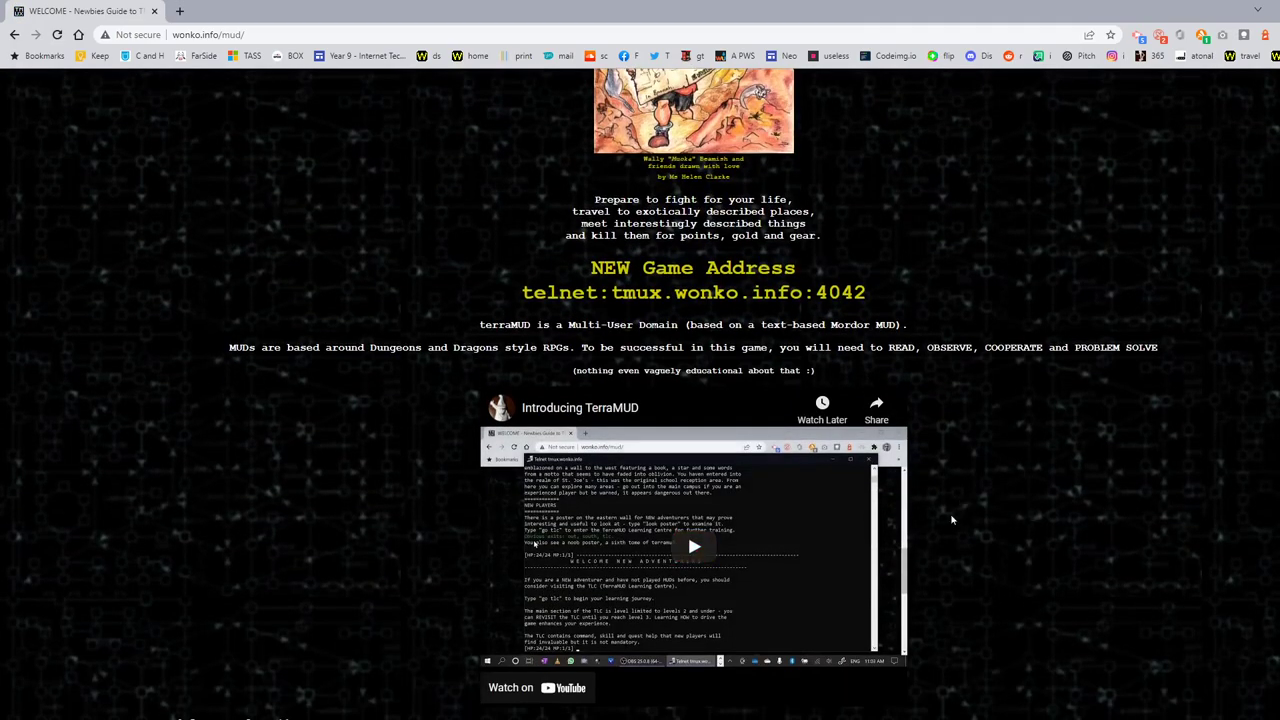
scroll(952, 520, up, 5)
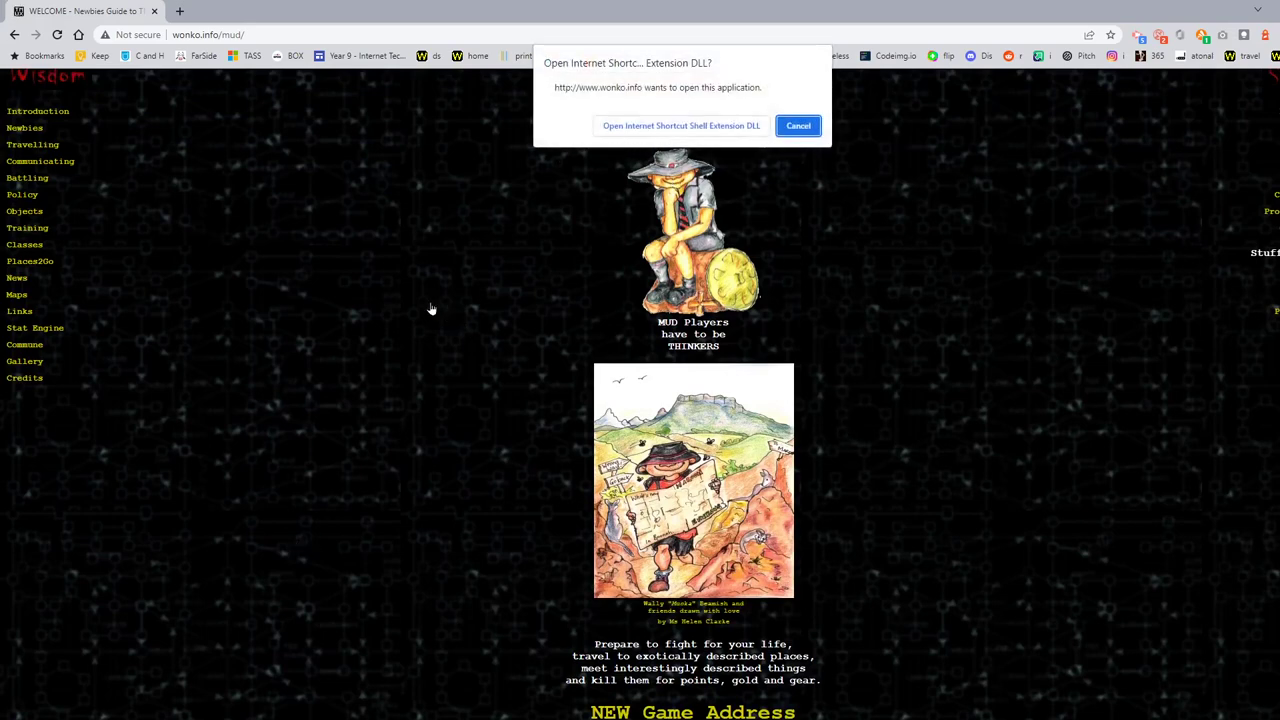
click(800, 126)
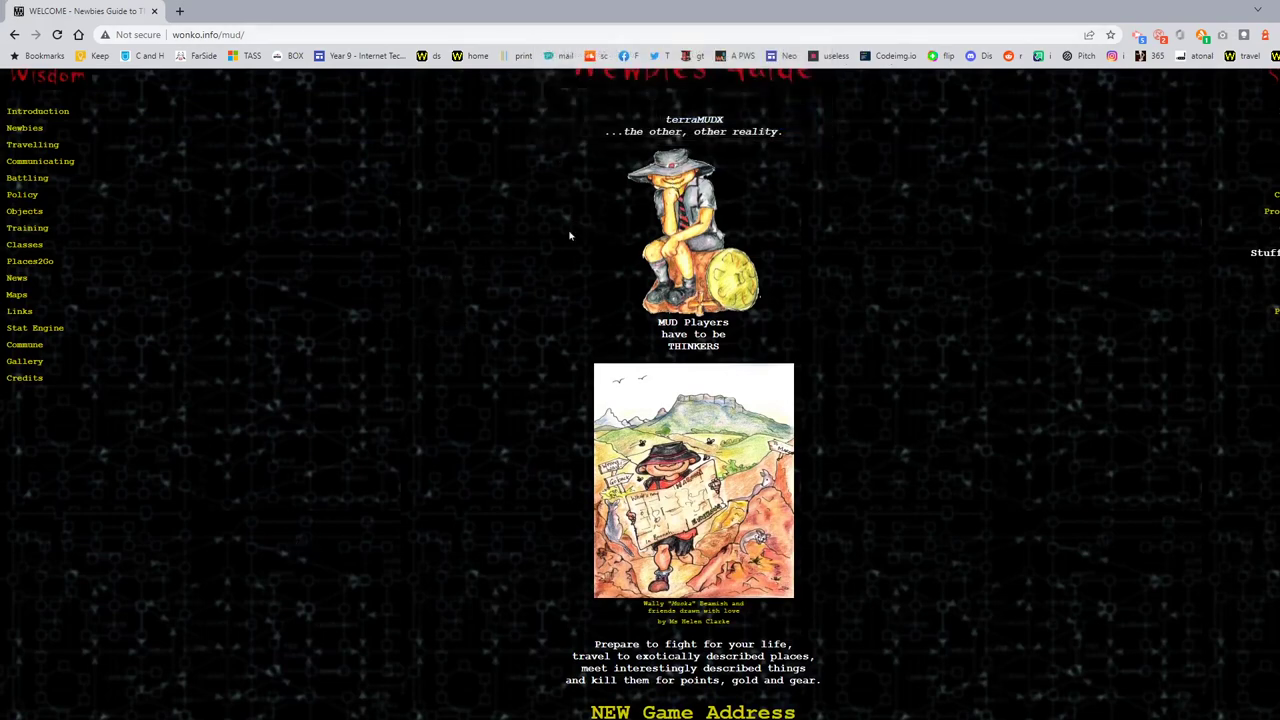
Step: Confirm Telnet Client is already enabled in Windows Features, then launch the game's telnet link
key(super+s)
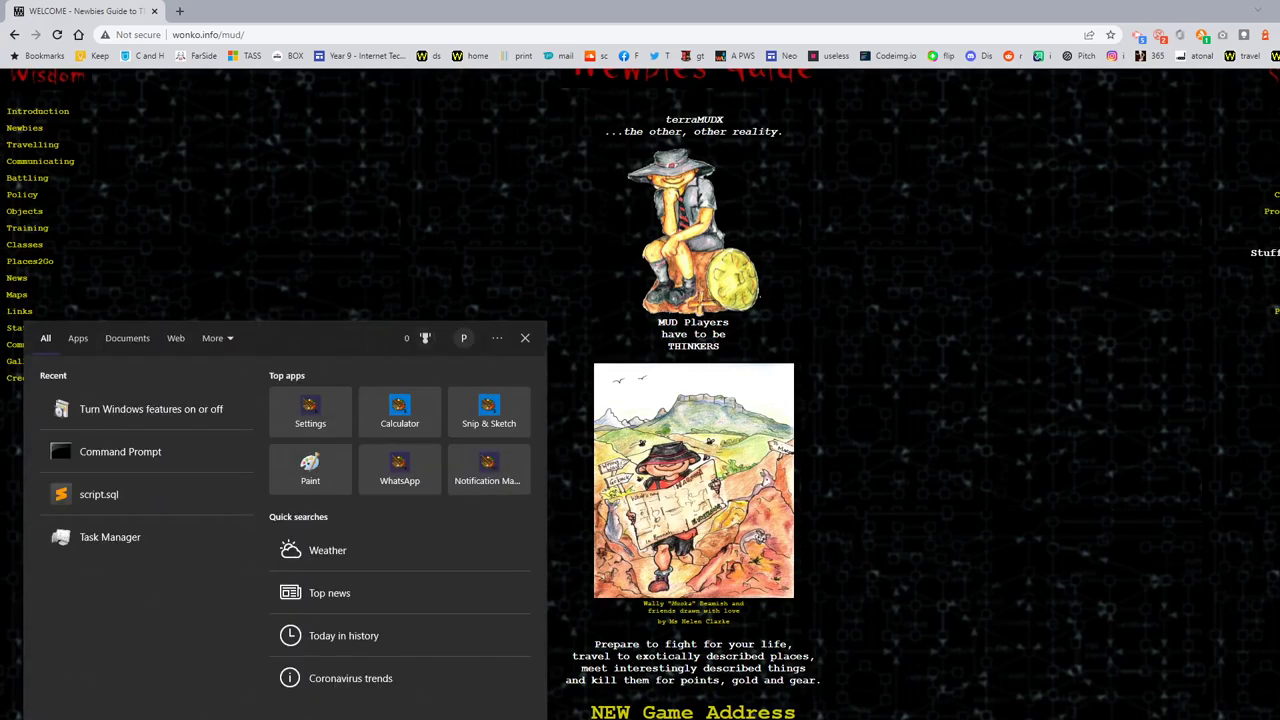
text(telnet)
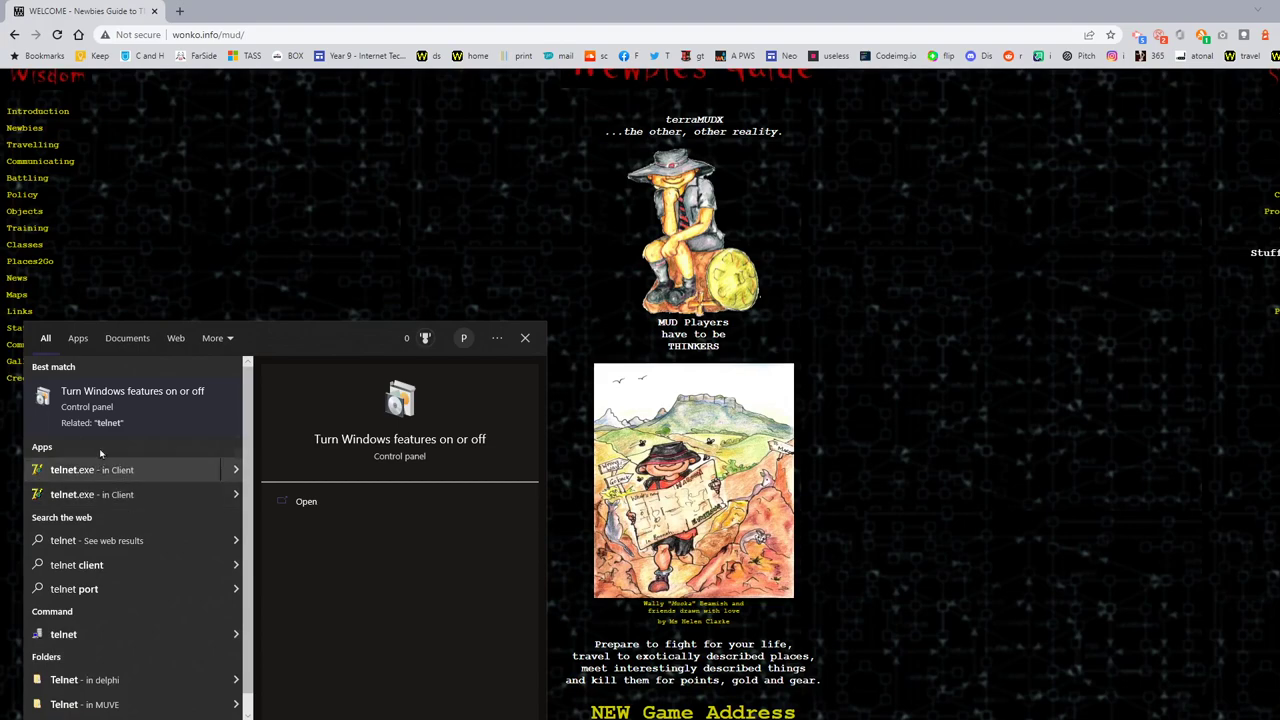
click(104, 394)
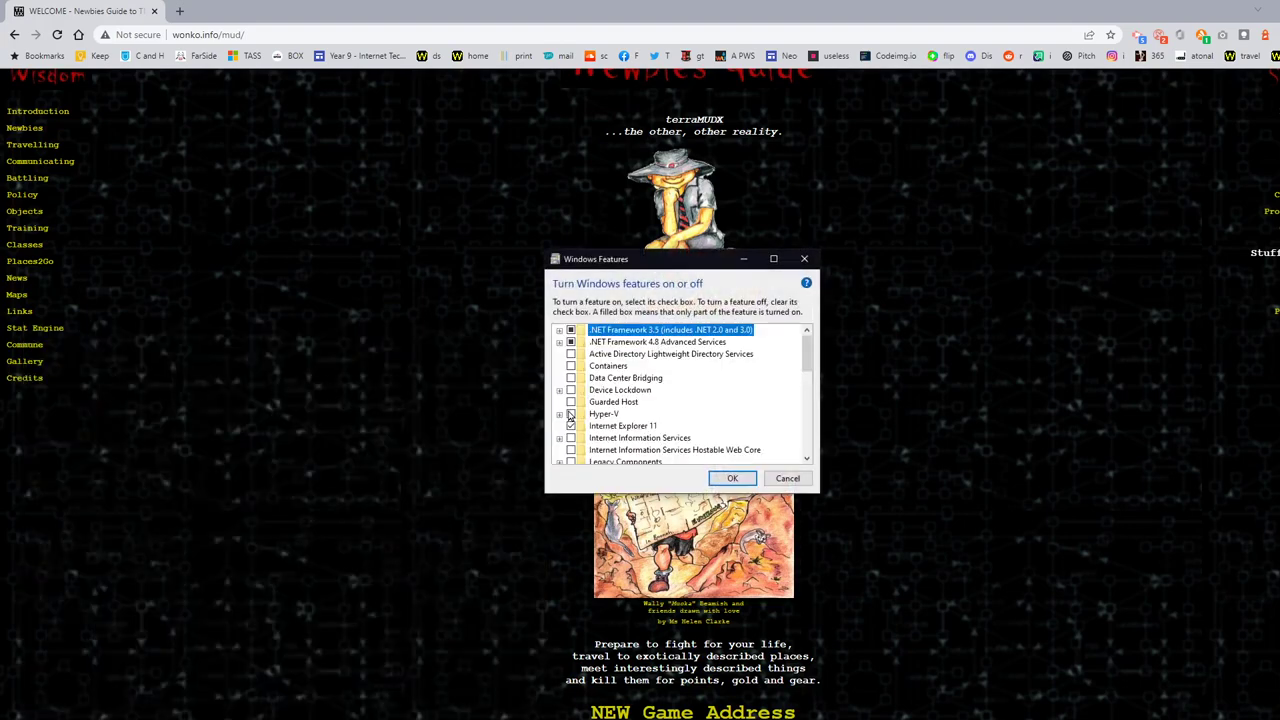
scroll(640, 400, down, 5)
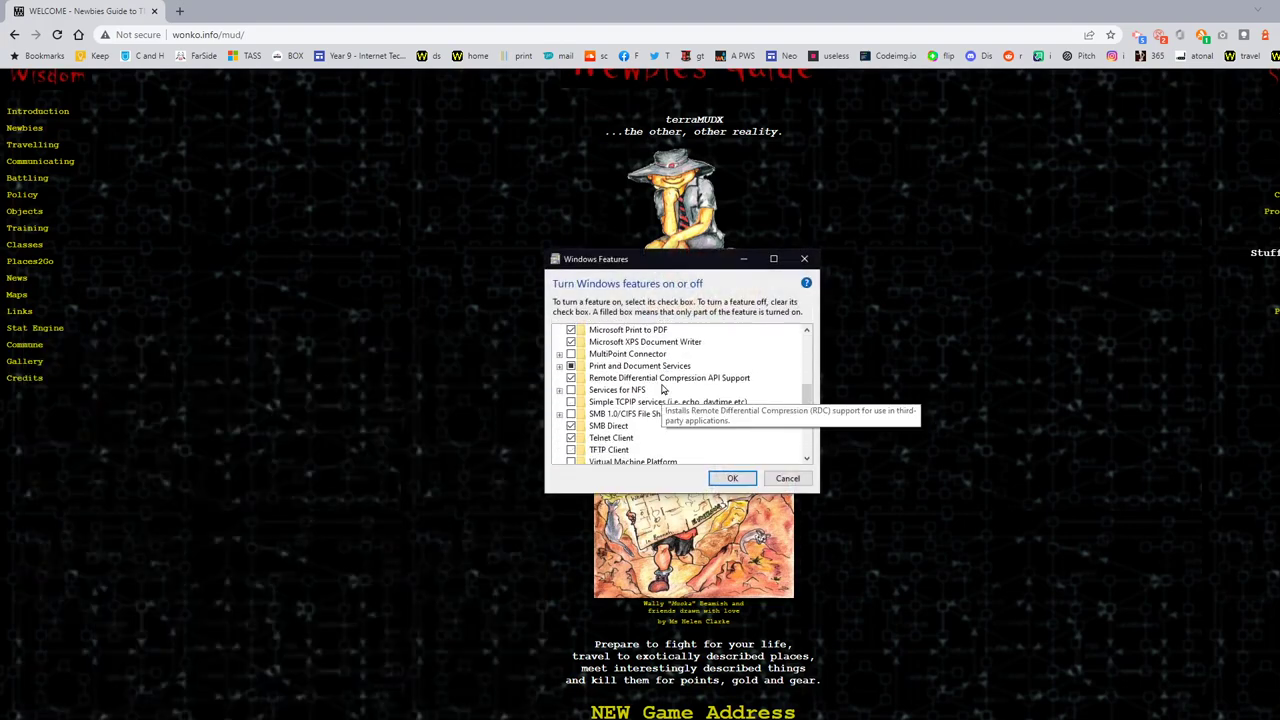
scroll(662, 389, down, 1)
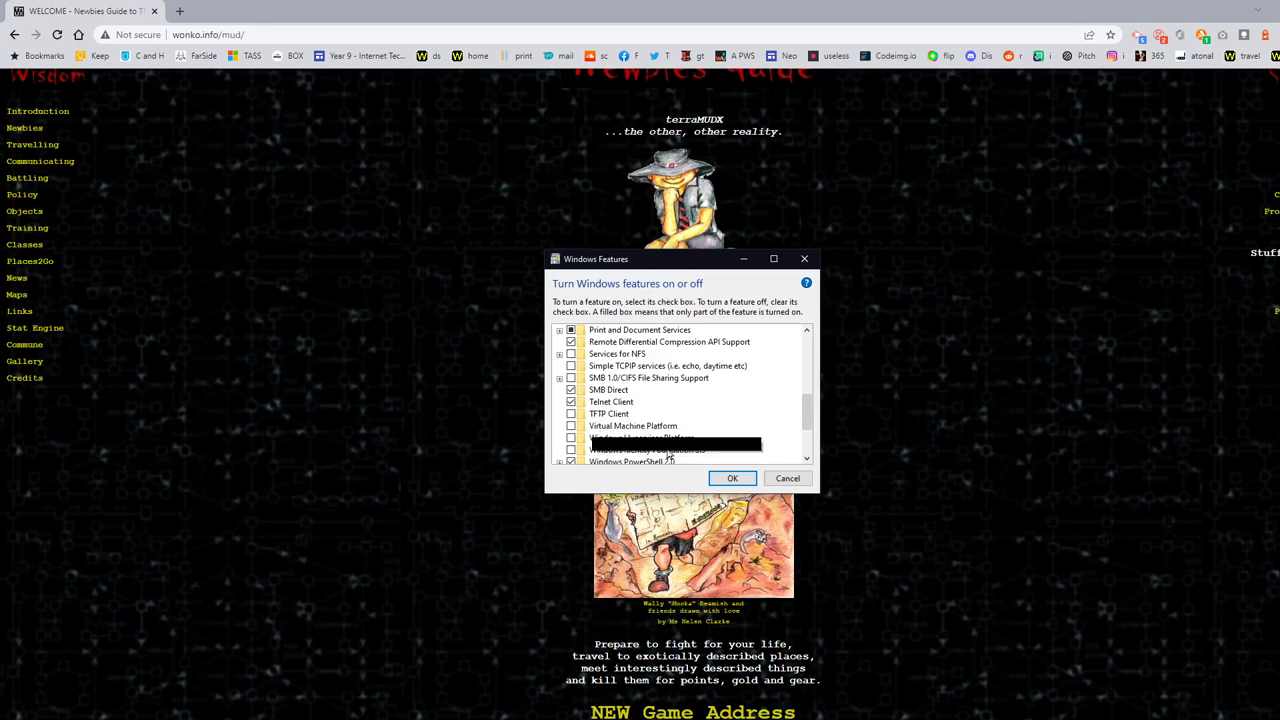
click(777, 482)
click(700, 510)
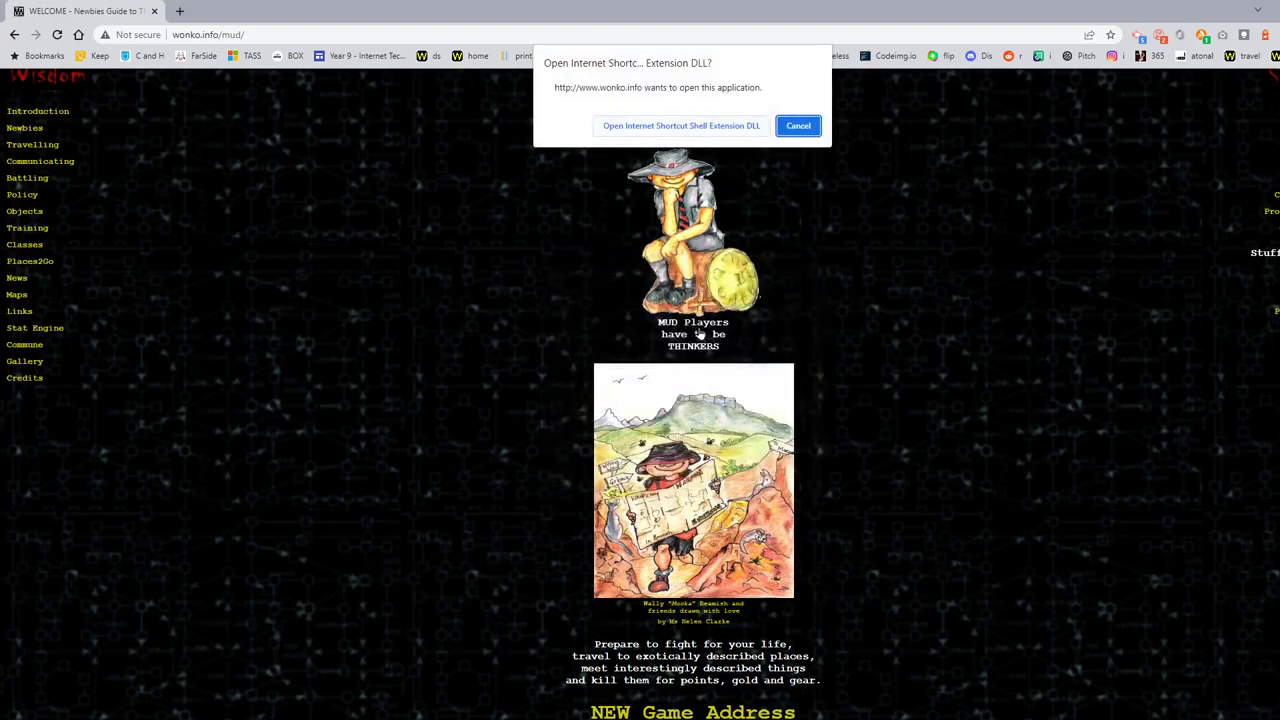
Step: Allow the telnet connection and turn on local echo with 'set localecho'
click(694, 127)
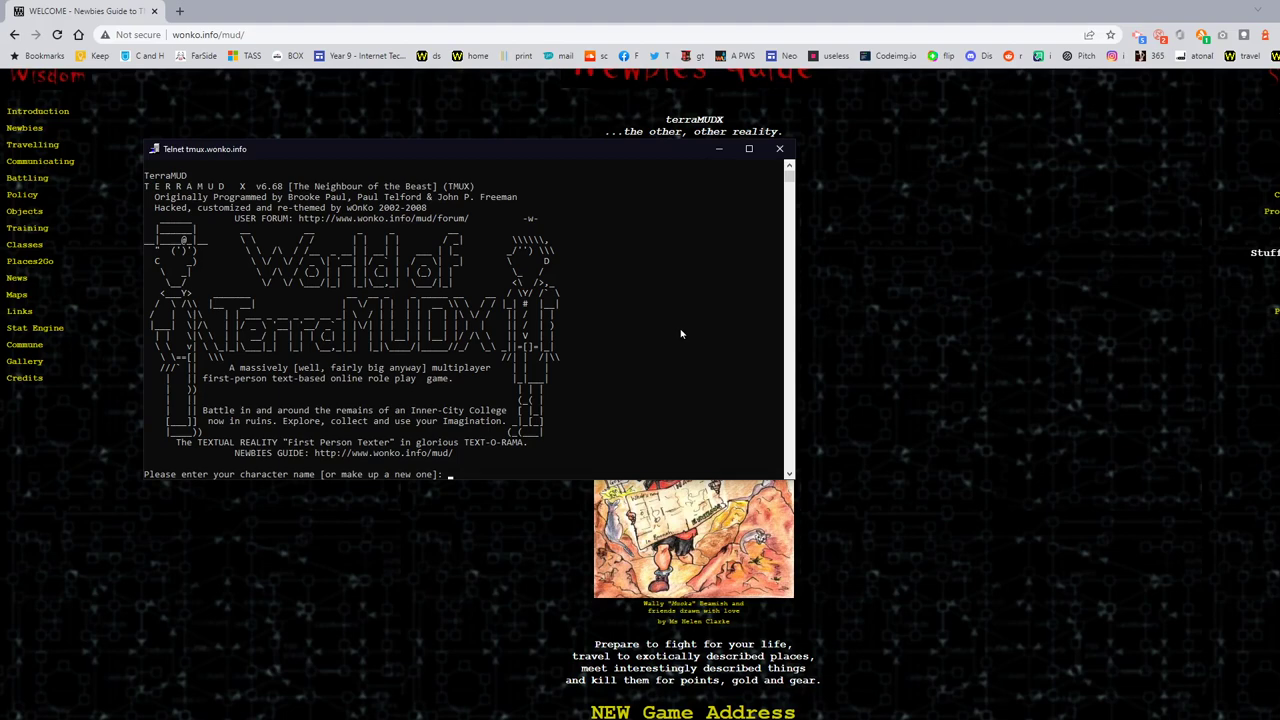
key(ctrl+bracketright)
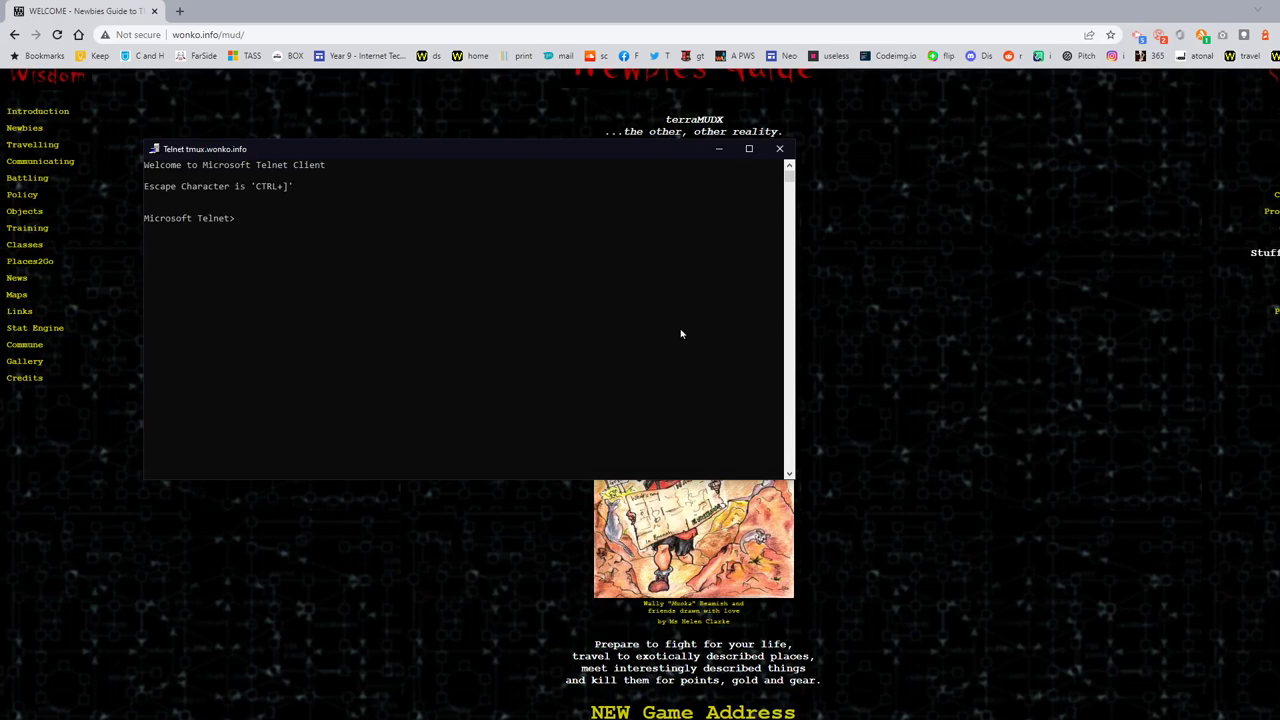
text(set localecho)
key(Return)
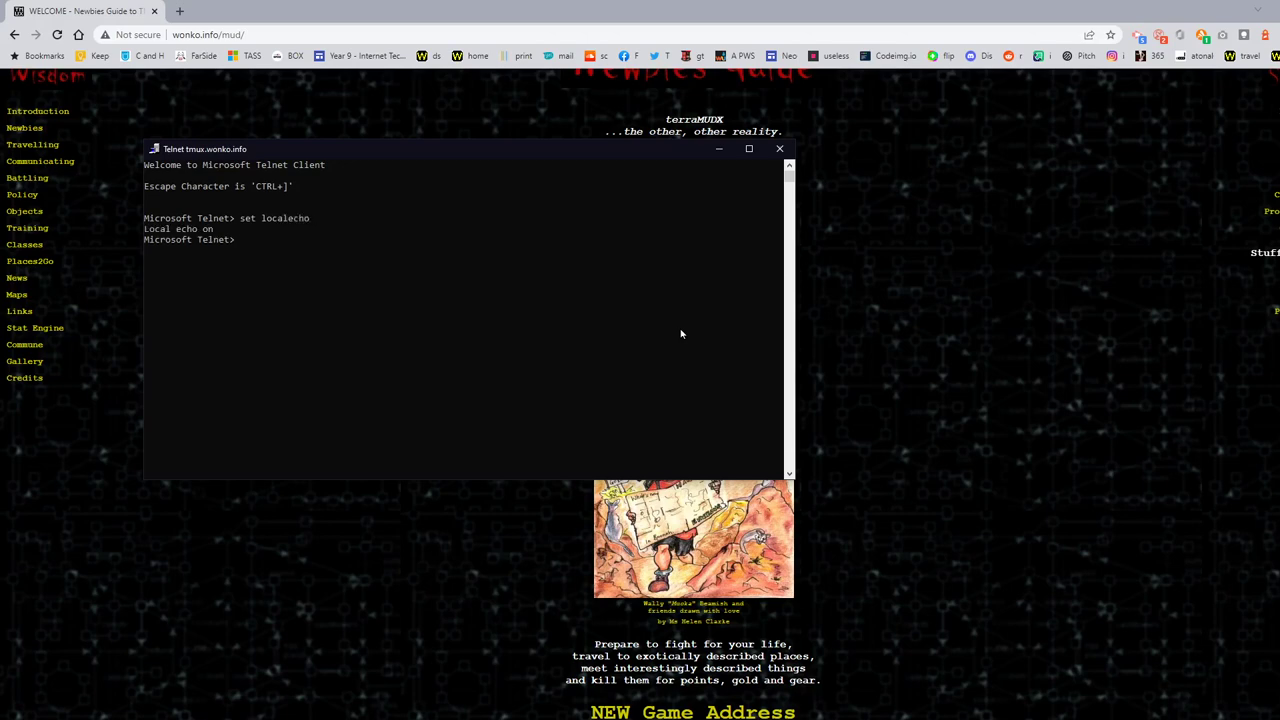
key(Return)
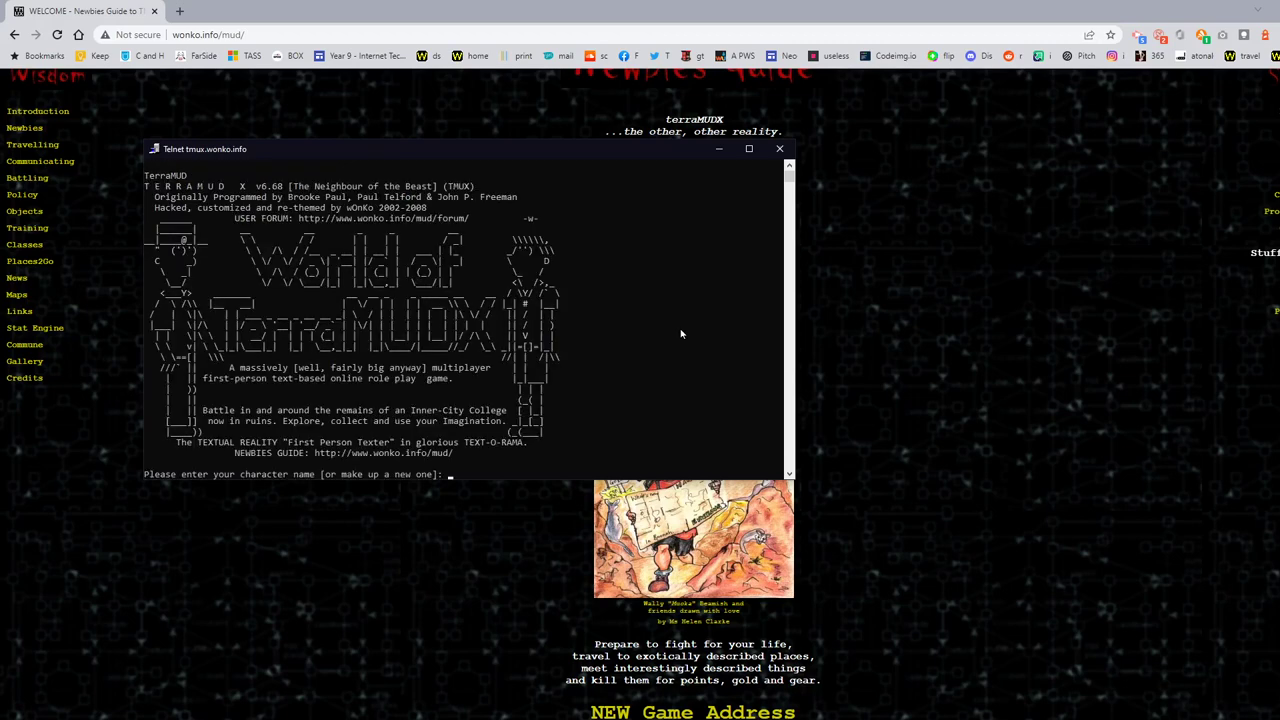
Step: Enter the character name and the account password
text(pdube)
key(Return)
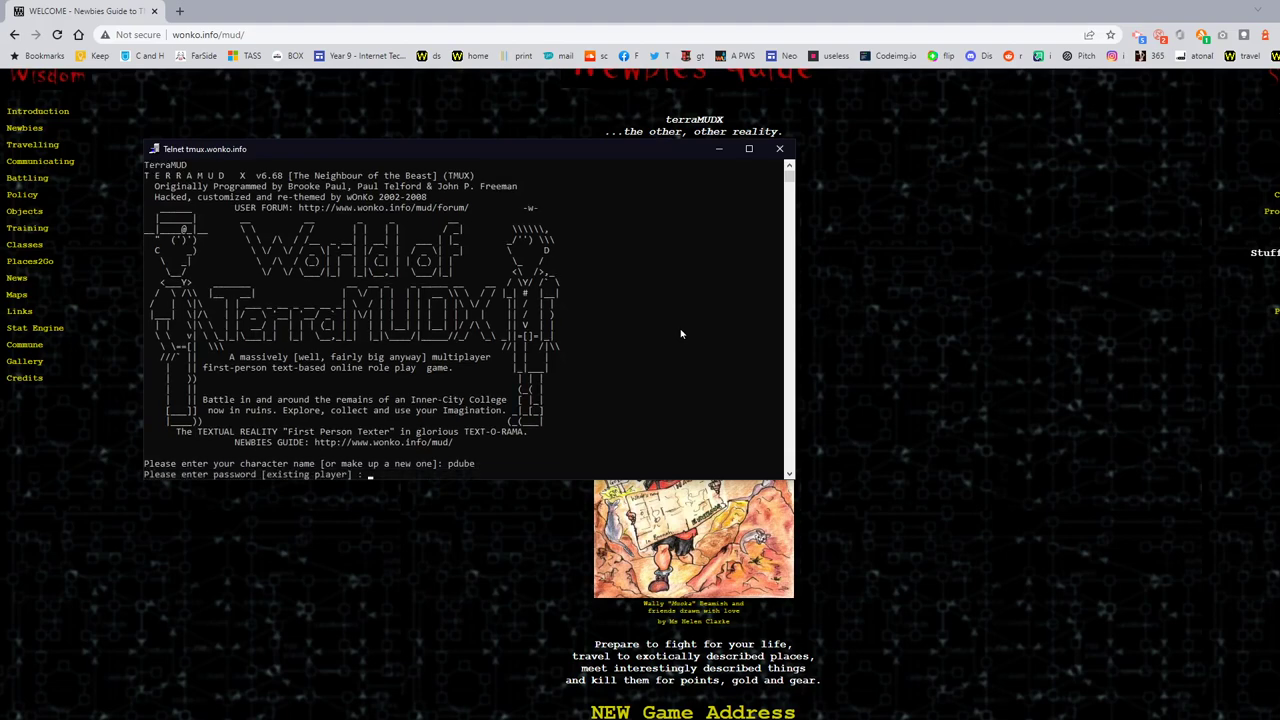
text(password)
Step: Log in, shift the terminal window right, and look around the Sickbay
key(Return)
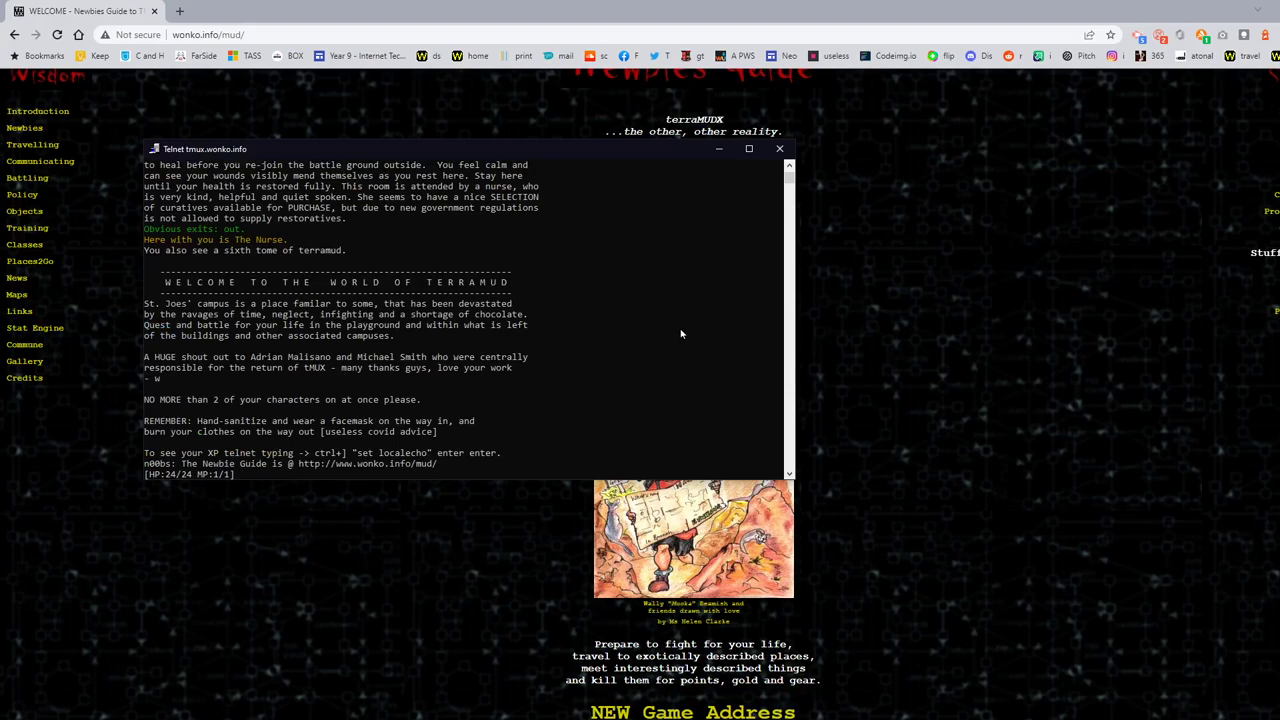
drag(417, 155, 524, 154)
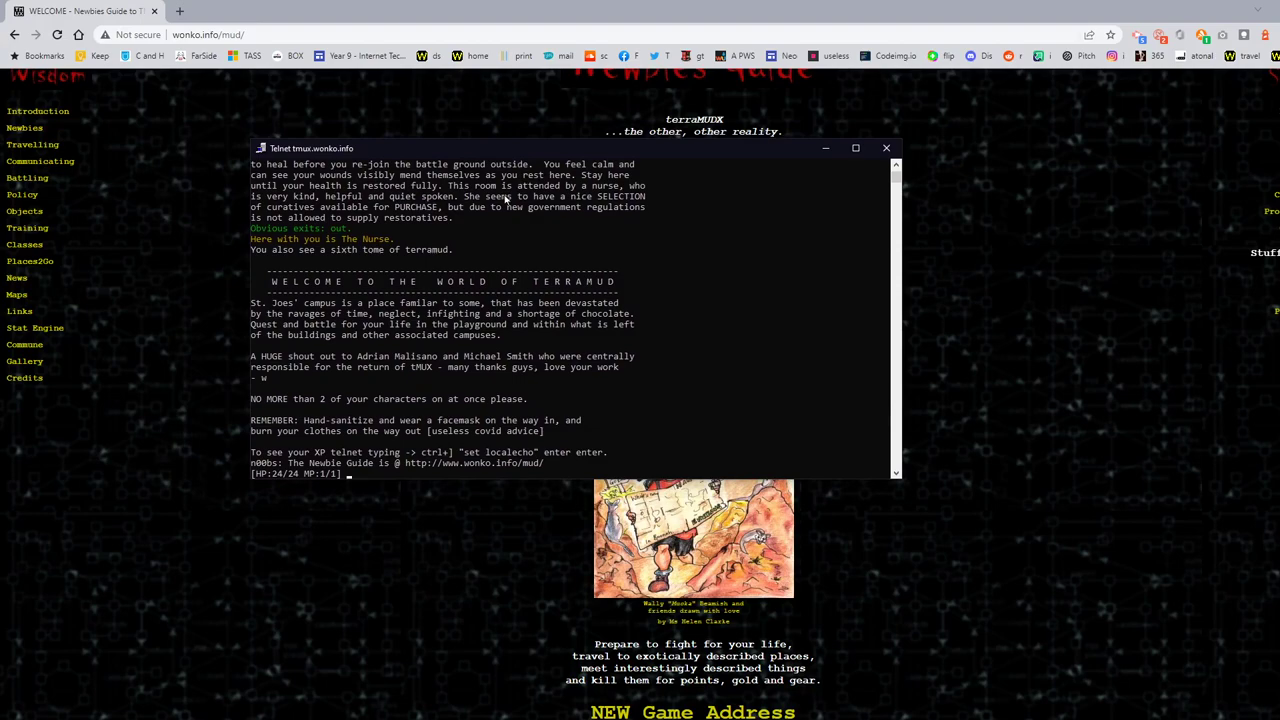
text(look)
key(Return)
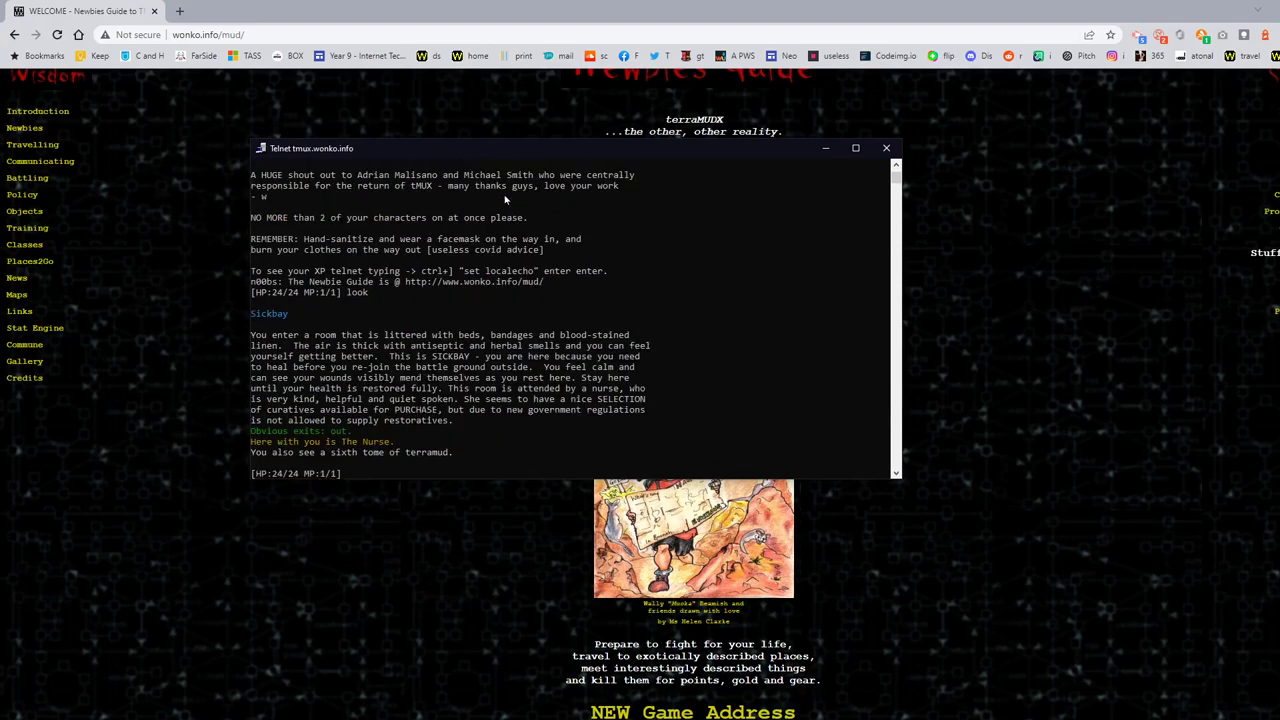
Step: Walk out, north to the Base of Stairs, and up to the Top of Stairs
text(out)
key(Return)
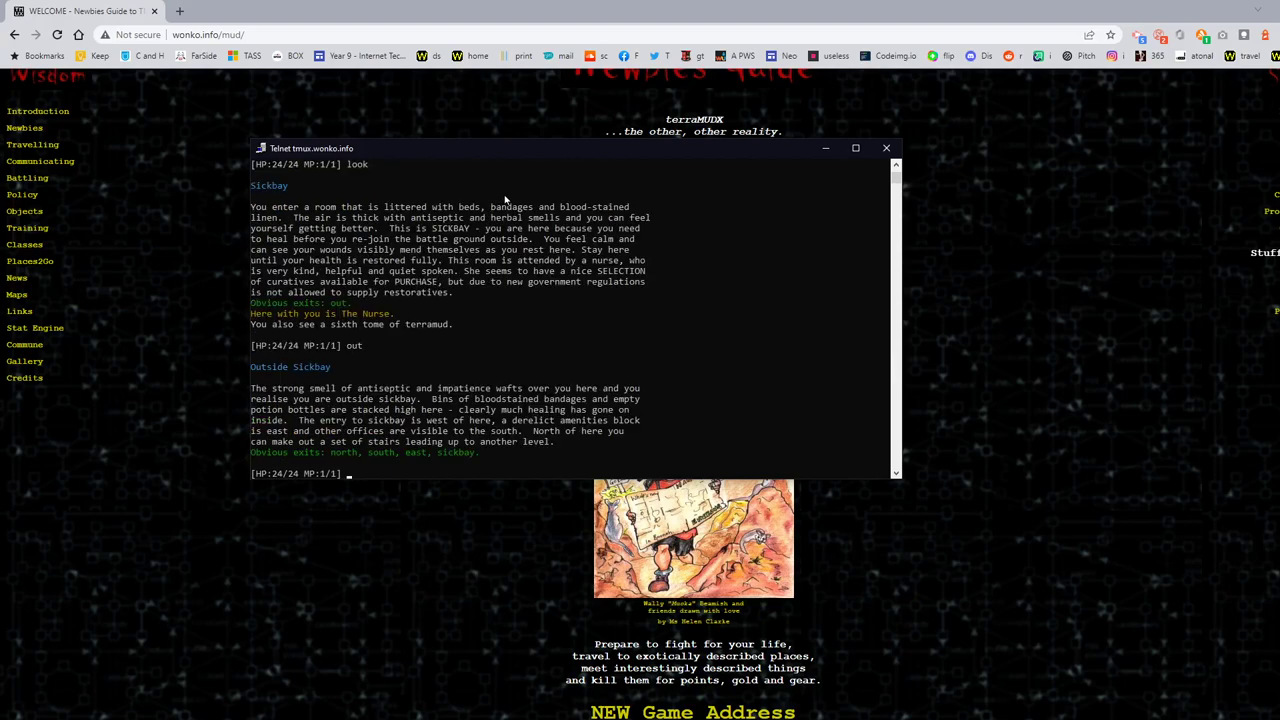
text(n)
key(Return)
text(u)
key(Return)
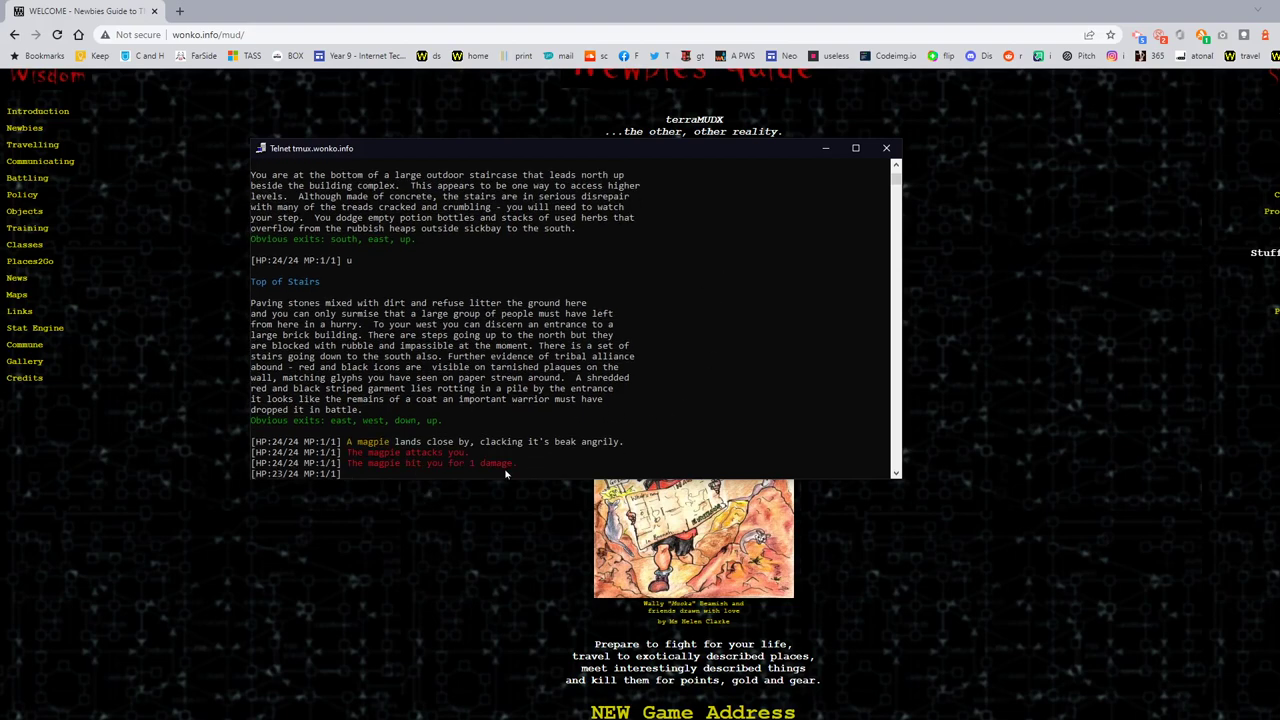
Step: Attack the magpie twice with 'a mag' to kill it, then look around
text(a mag)
key(Return)
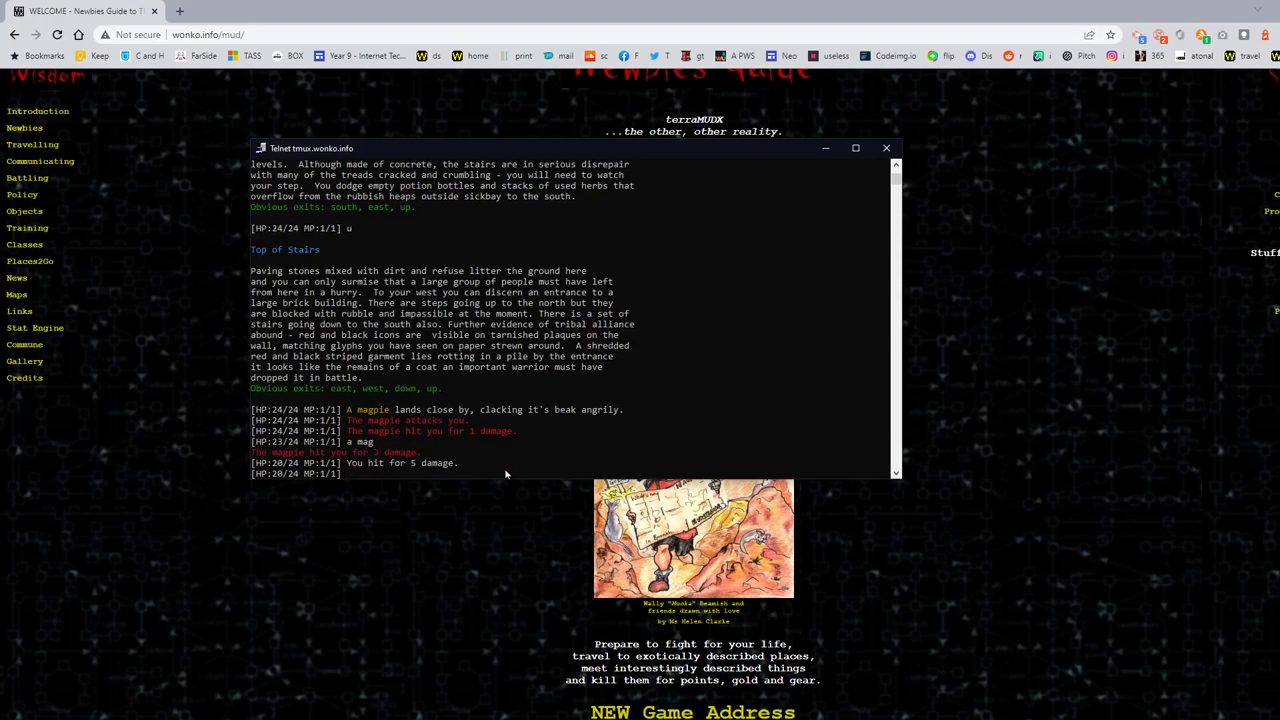
text(a mag)
key(Return)
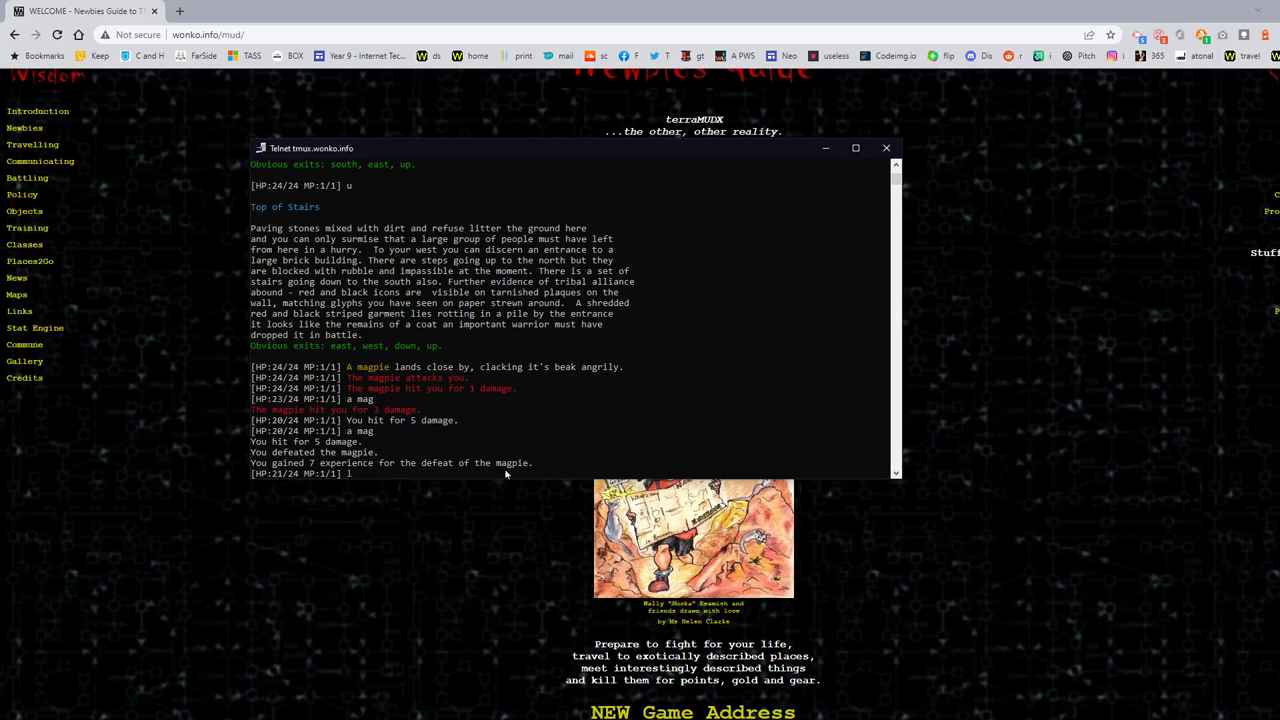
text(l)
key(Return)
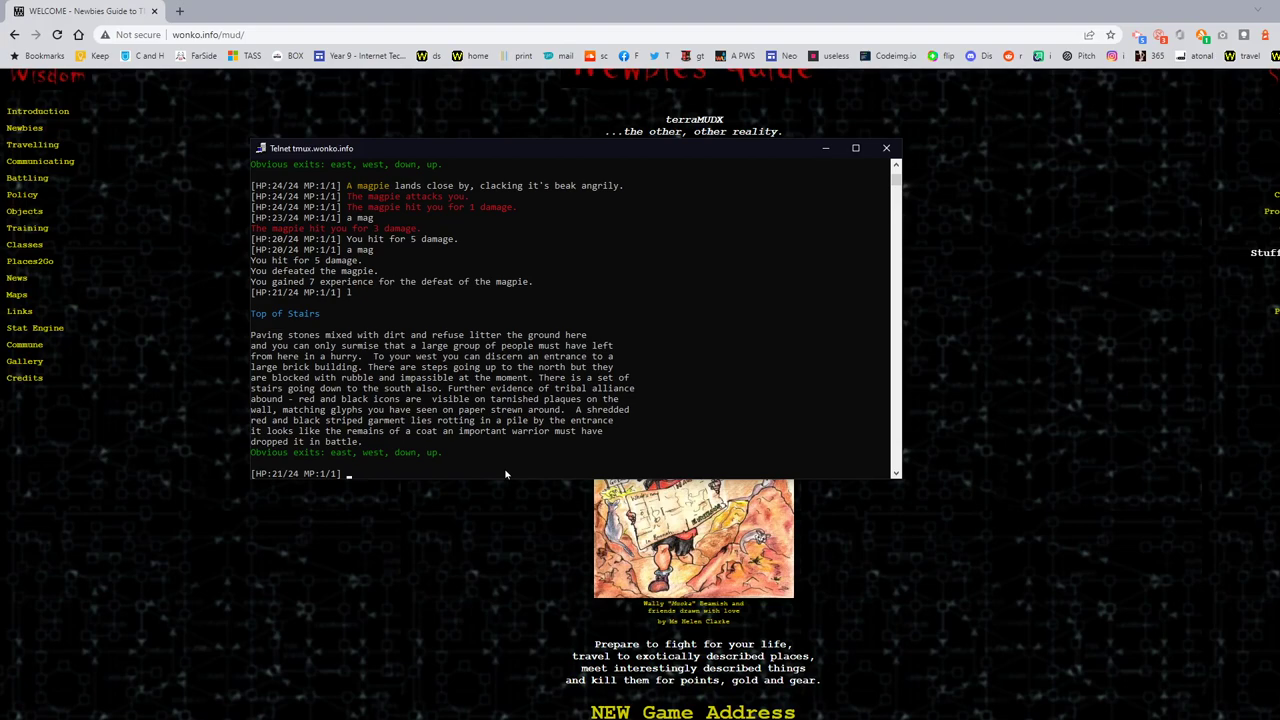
Step: Go down the stairs, south, and back into the Sickbay
text(d)
key(Return)
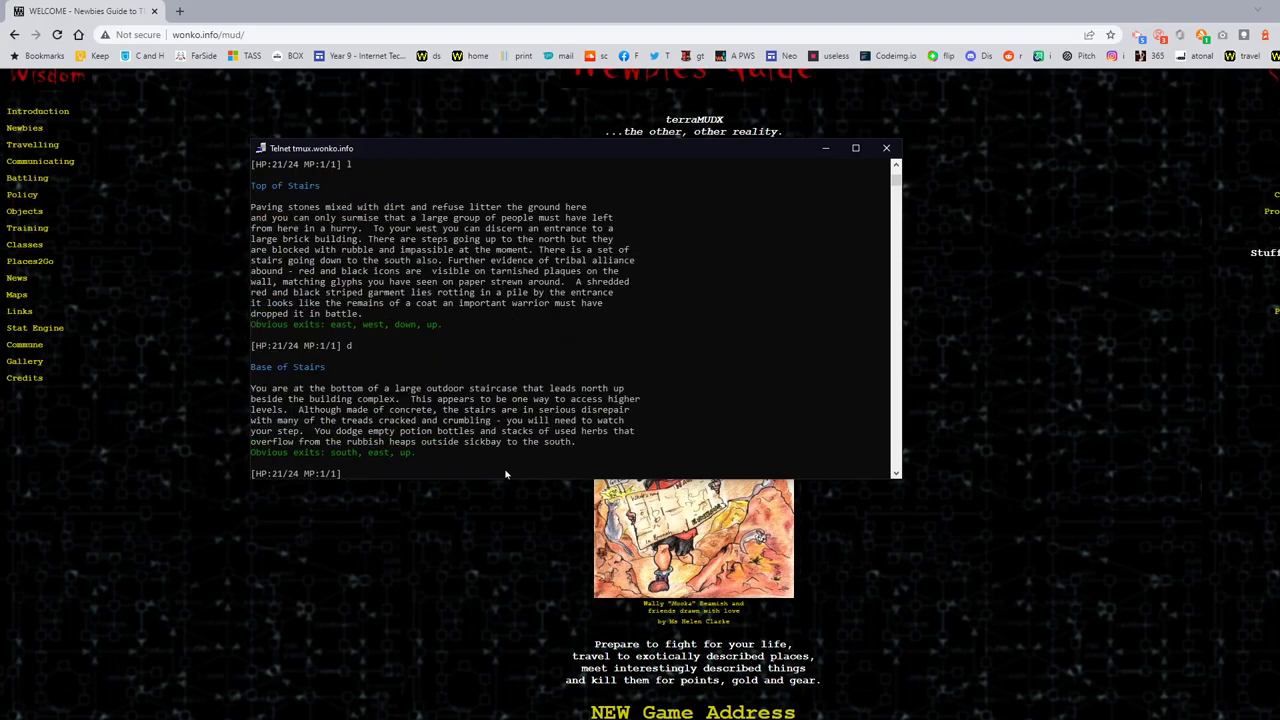
text(s)
key(Return)
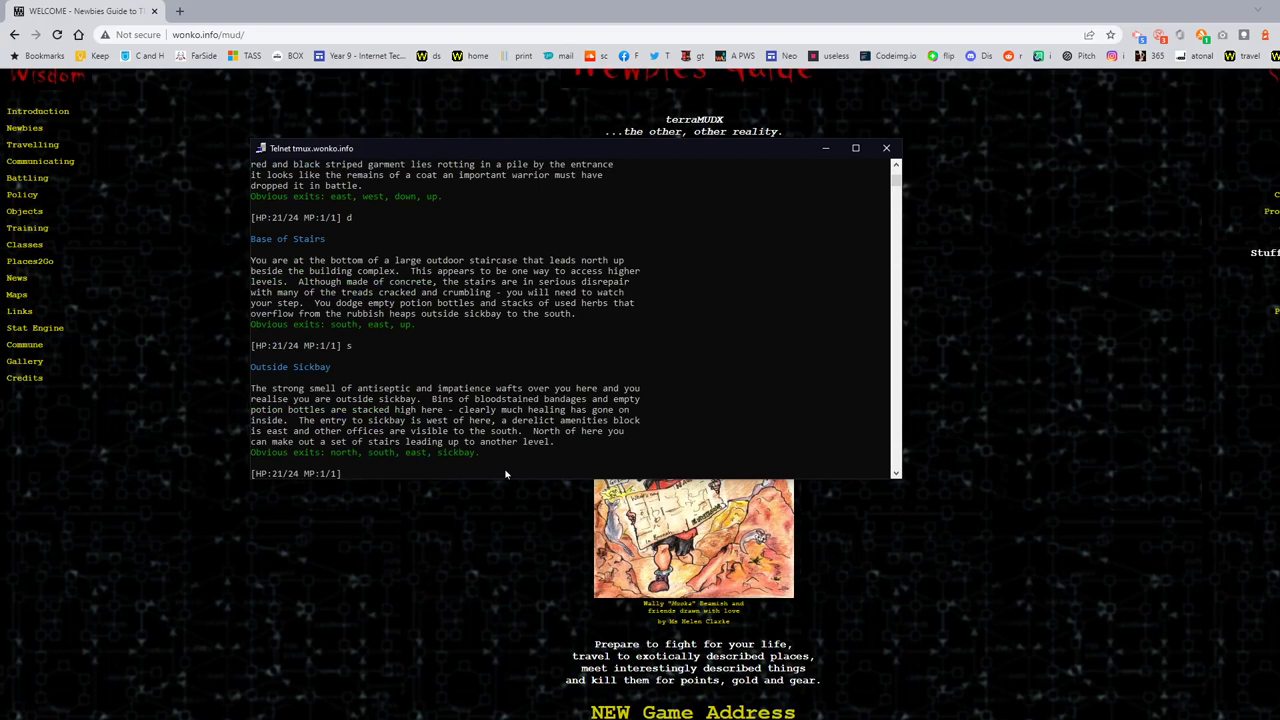
text(go sick)
key(Return)
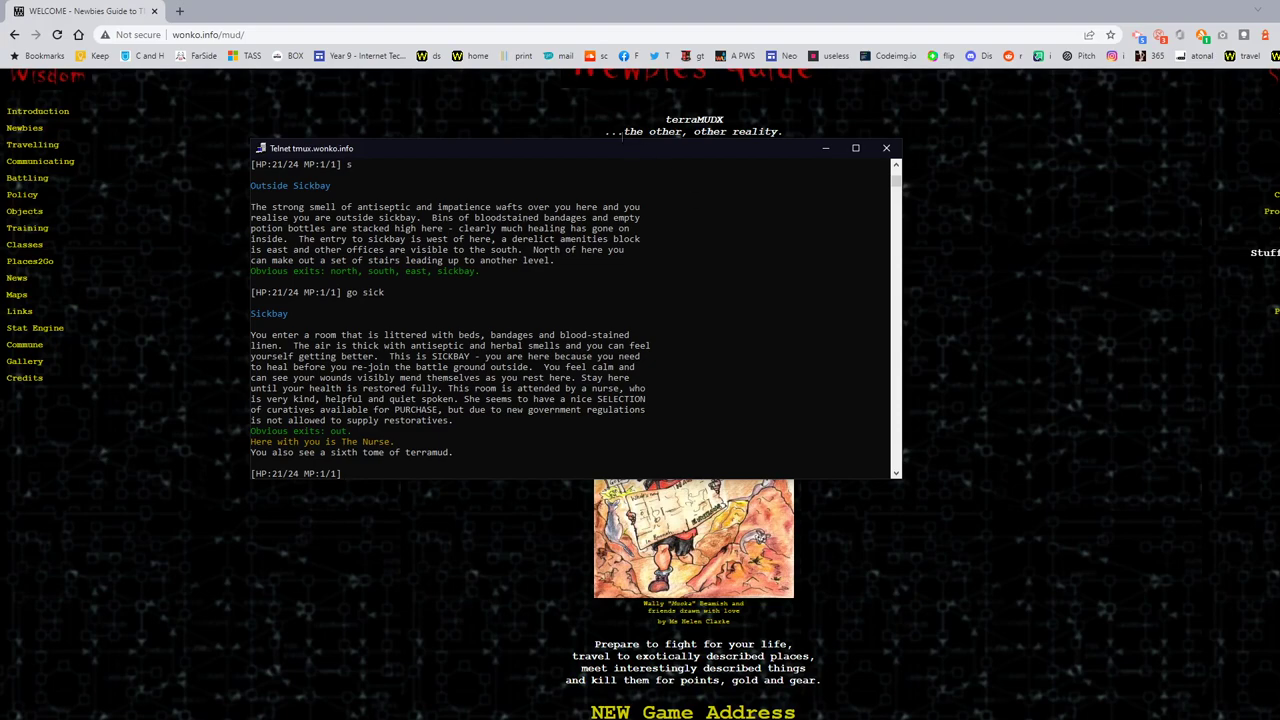
Step: Open a second TerraMUD telnet connection from the game link
drag(560, 153, 327, 183)
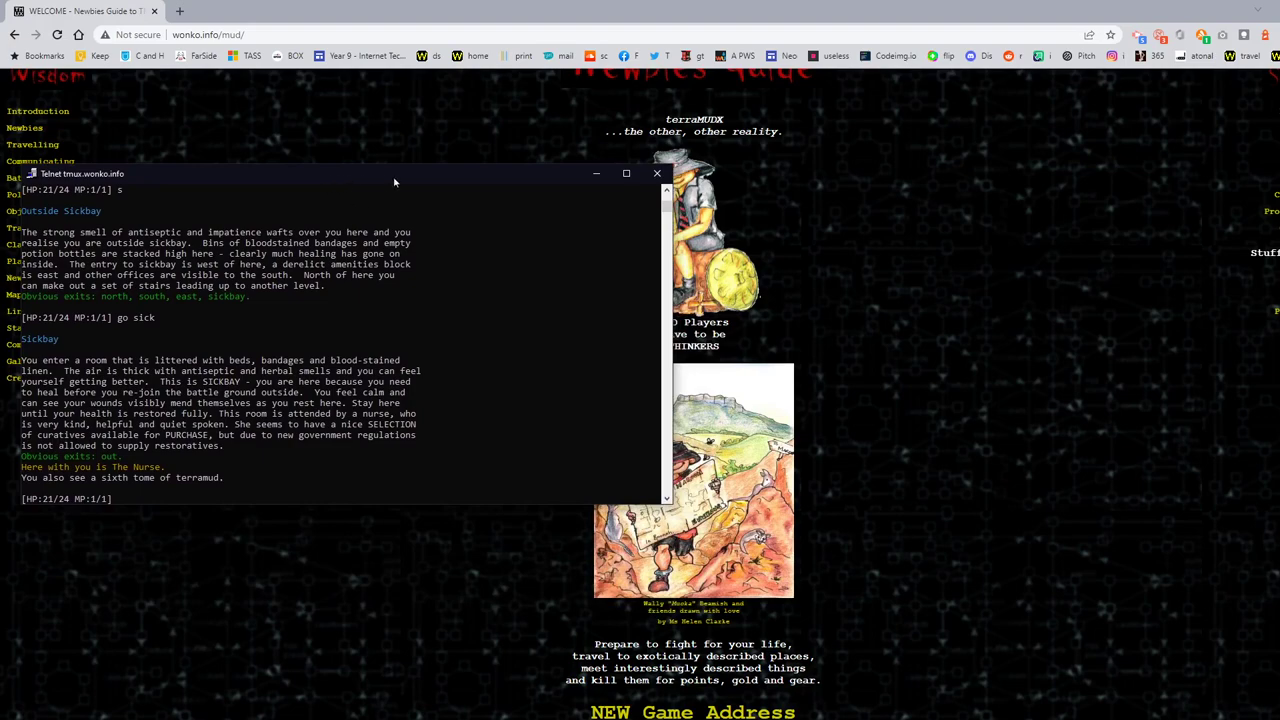
click(753, 445)
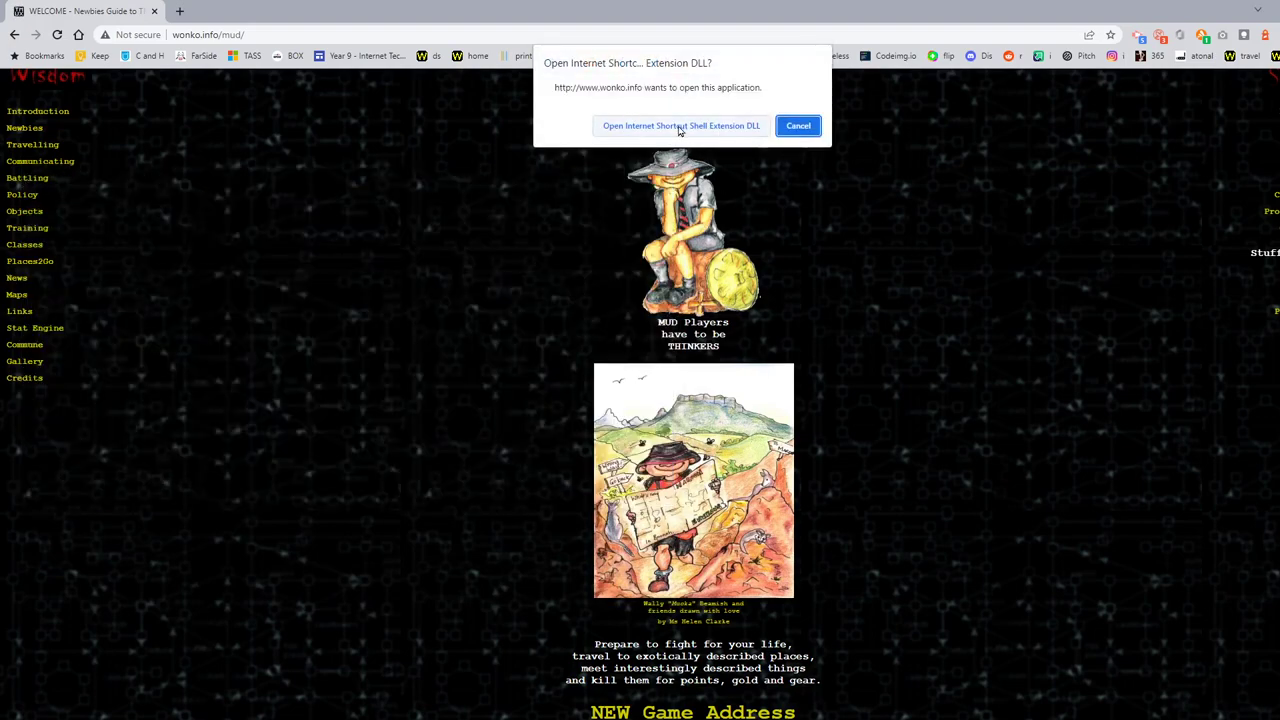
click(602, 126)
Step: Move the Videos folder aside and place the new login window at the top right
drag(454, 190, 662, 219)
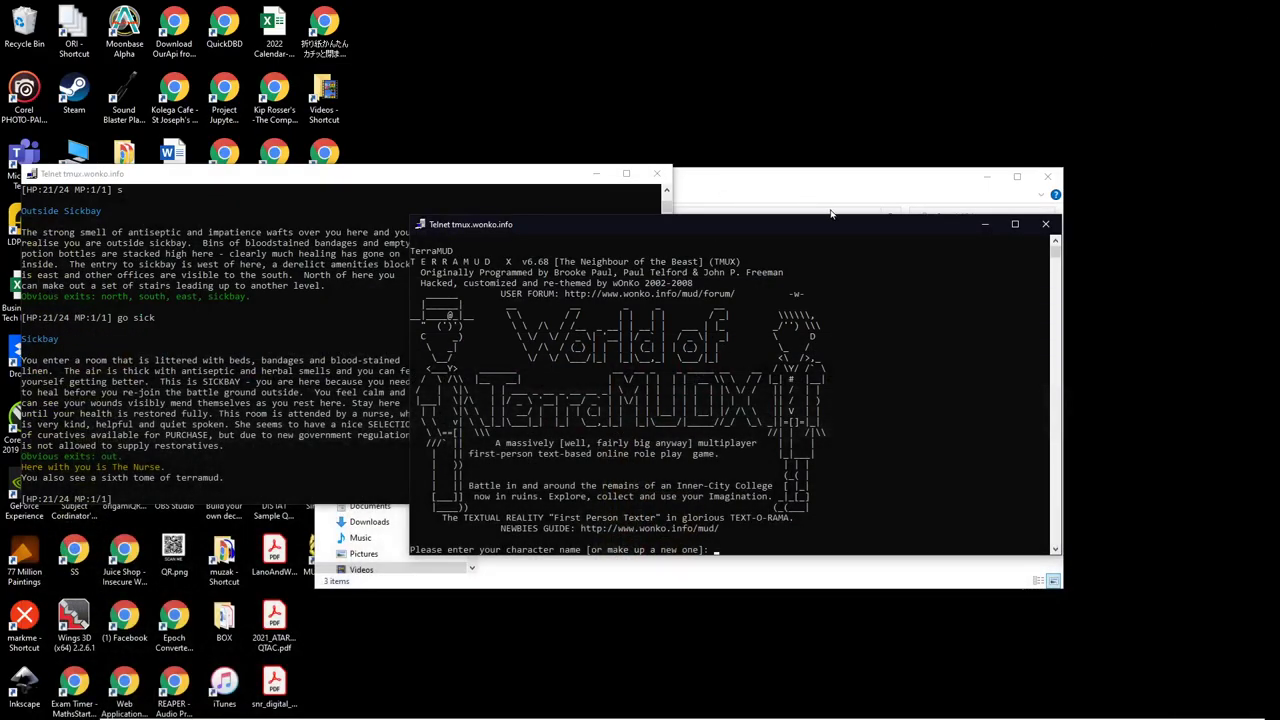
drag(792, 190, 855, 350)
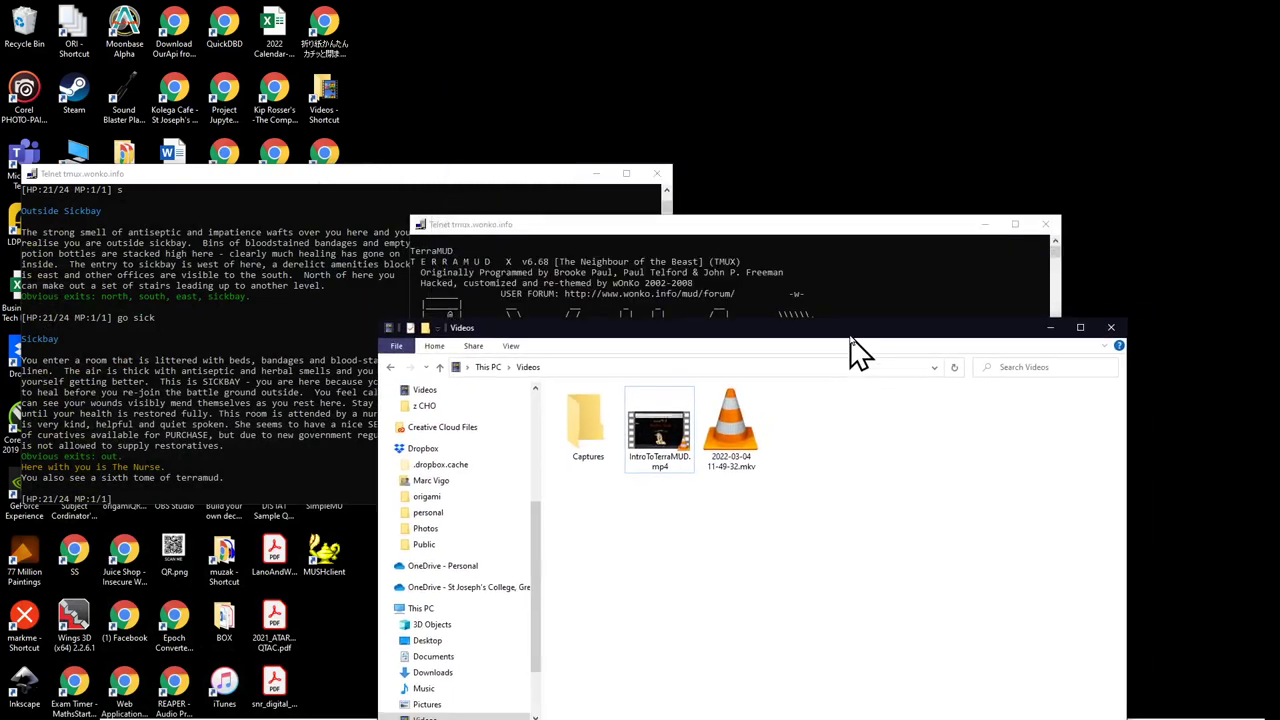
click(1044, 330)
drag(728, 229, 938, 1)
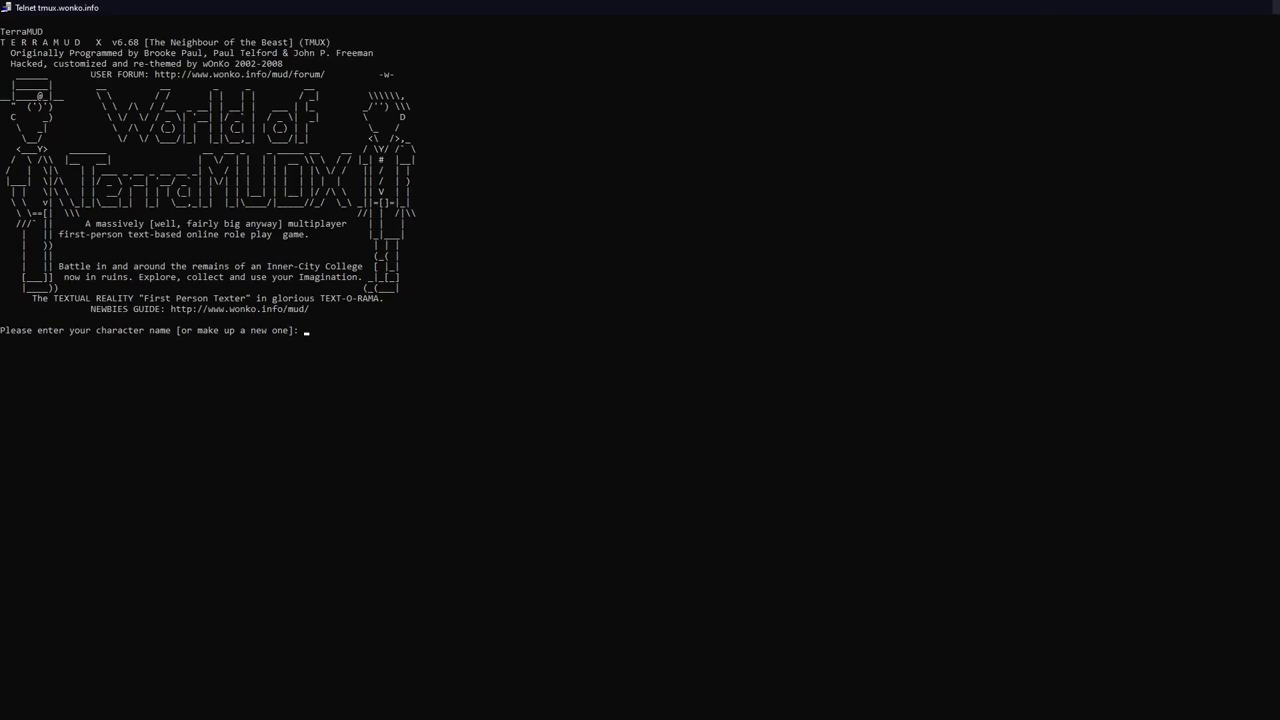
double_click(900, 7)
drag(784, 226, 928, 60)
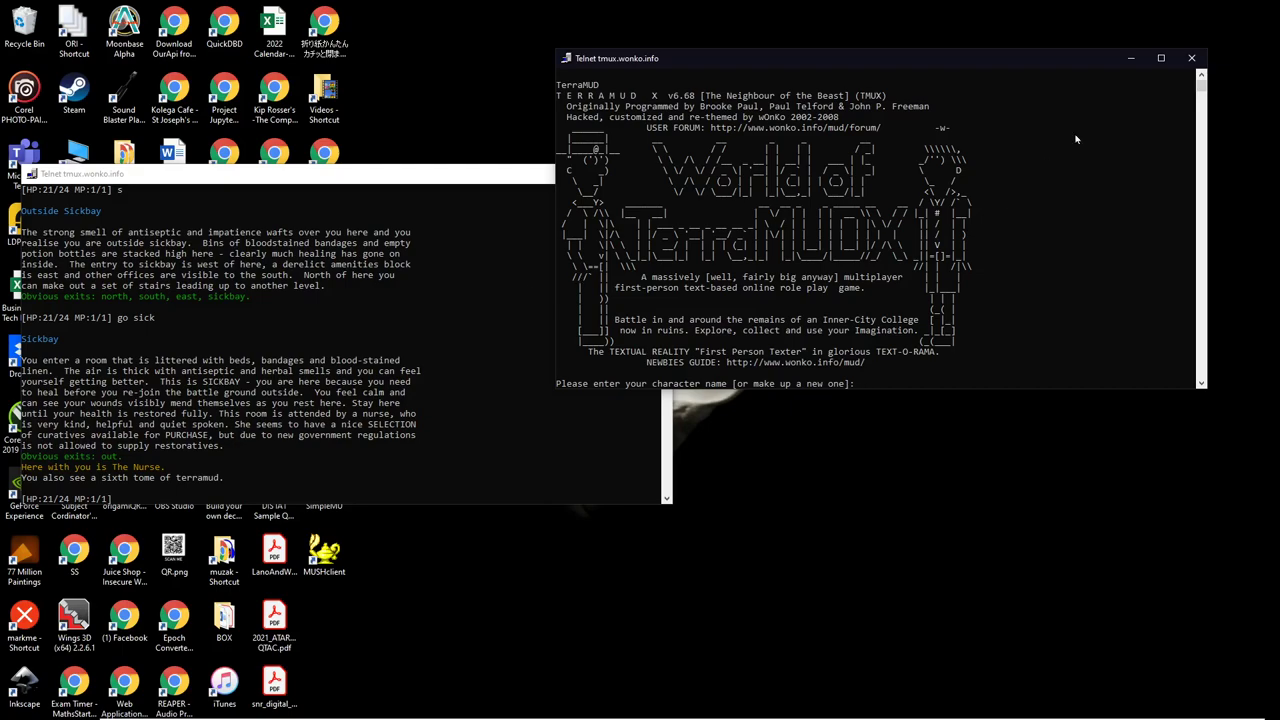
Step: Close the extra login window, quit the game with 'quit', and return to Chrome
click(1192, 58)
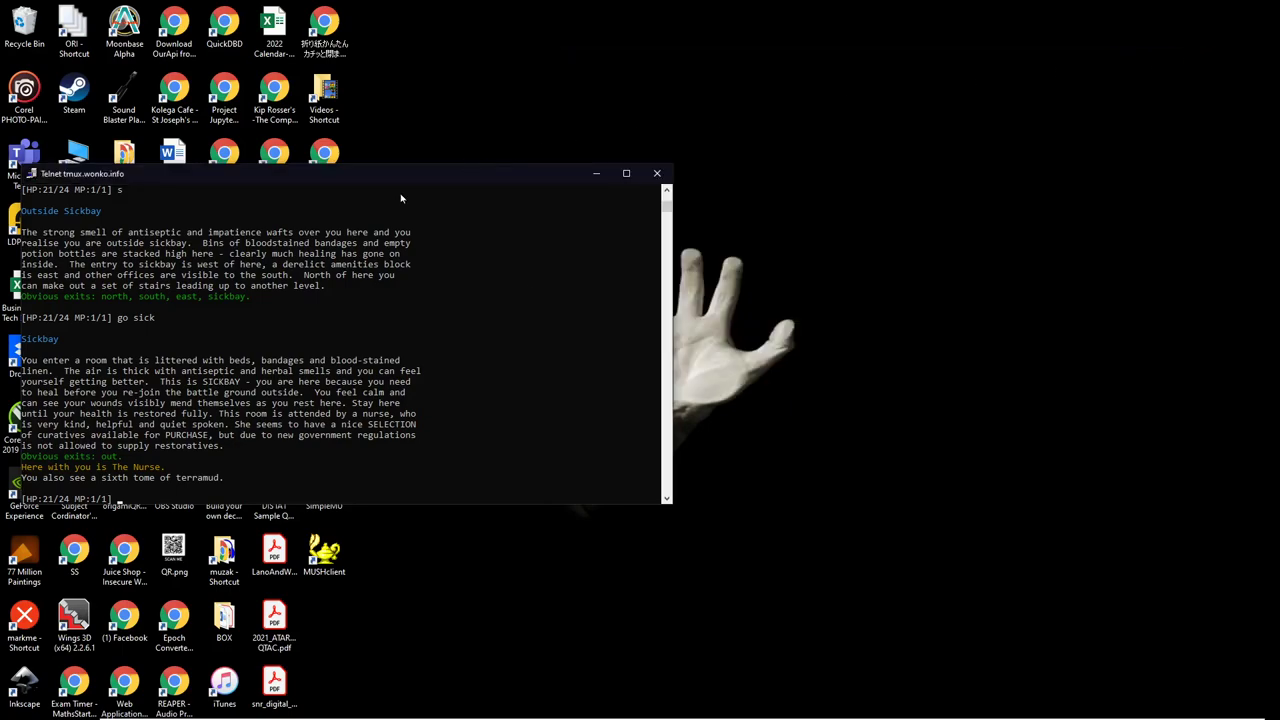
drag(383, 177, 786, 44)
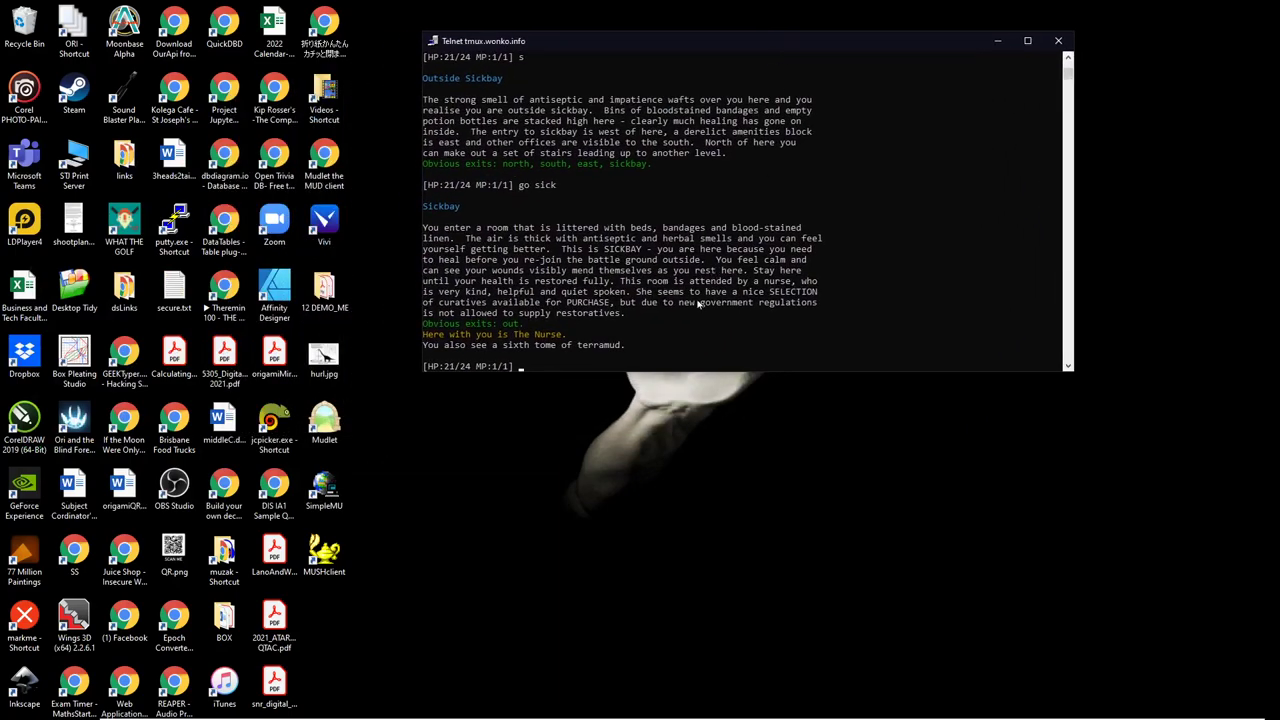
text(quit)
key(Return)
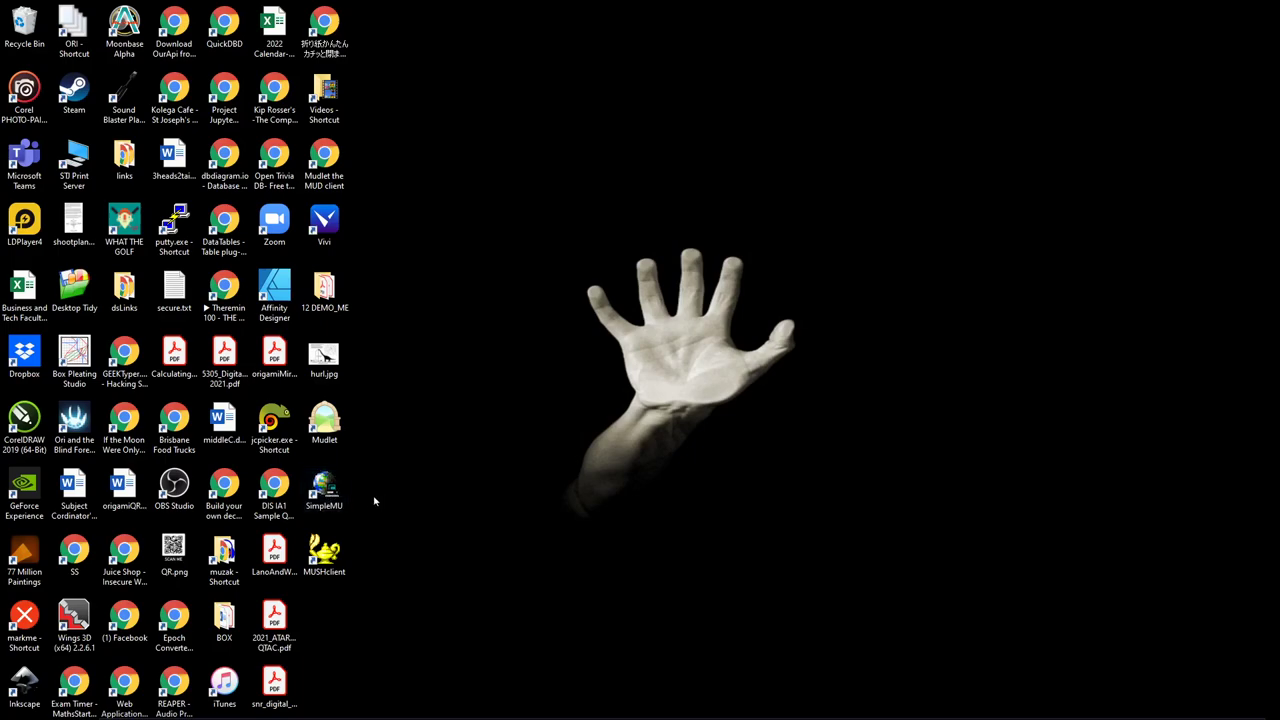
key(alt+Tab)
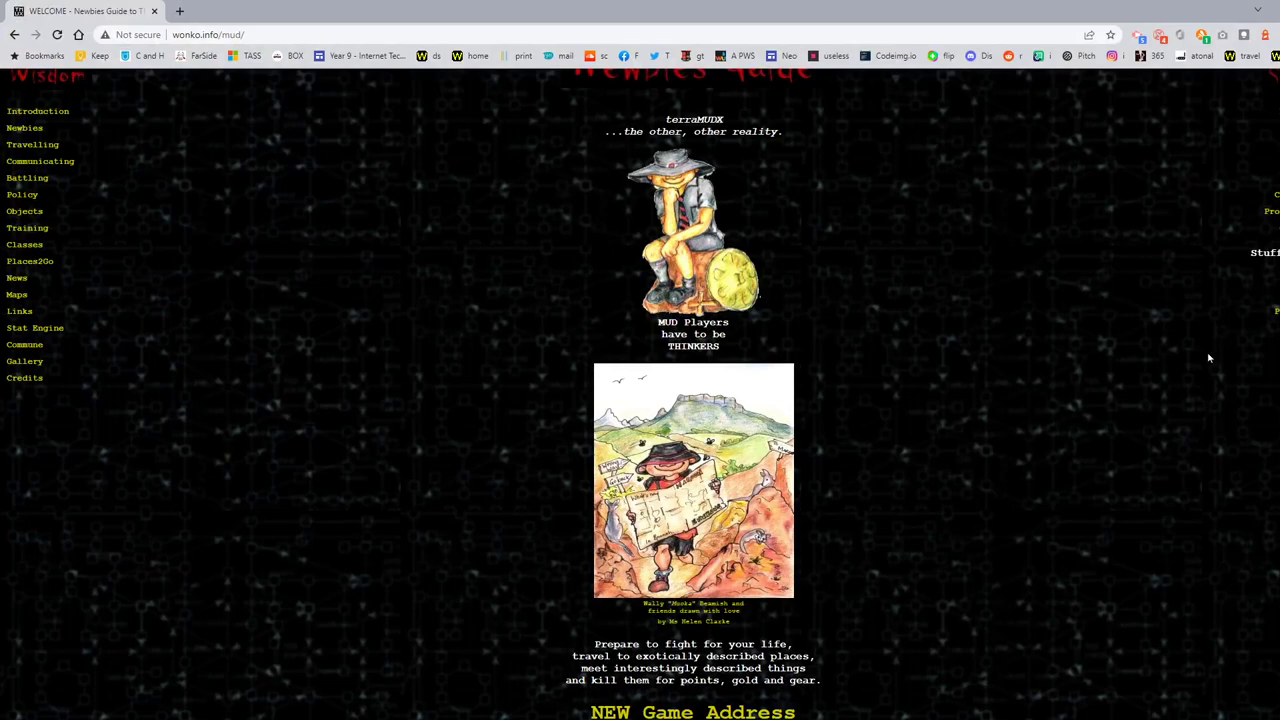
Step: Zoom in and scroll down to the guide's recommended MUD clients
scroll(1170, 370, down, 12)
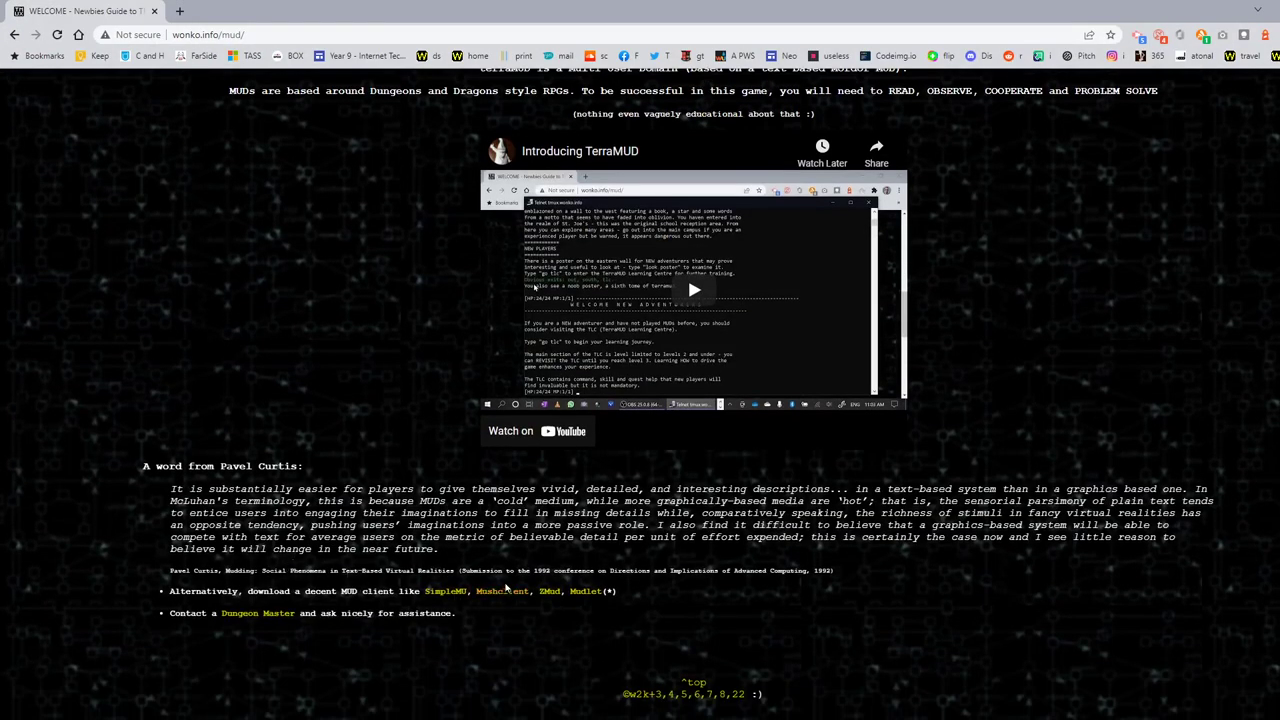
key(ctrl+plus)
key(ctrl+plus)
key(ctrl+plus)
key(ctrl+plus)
scroll(507, 587, down, 3)
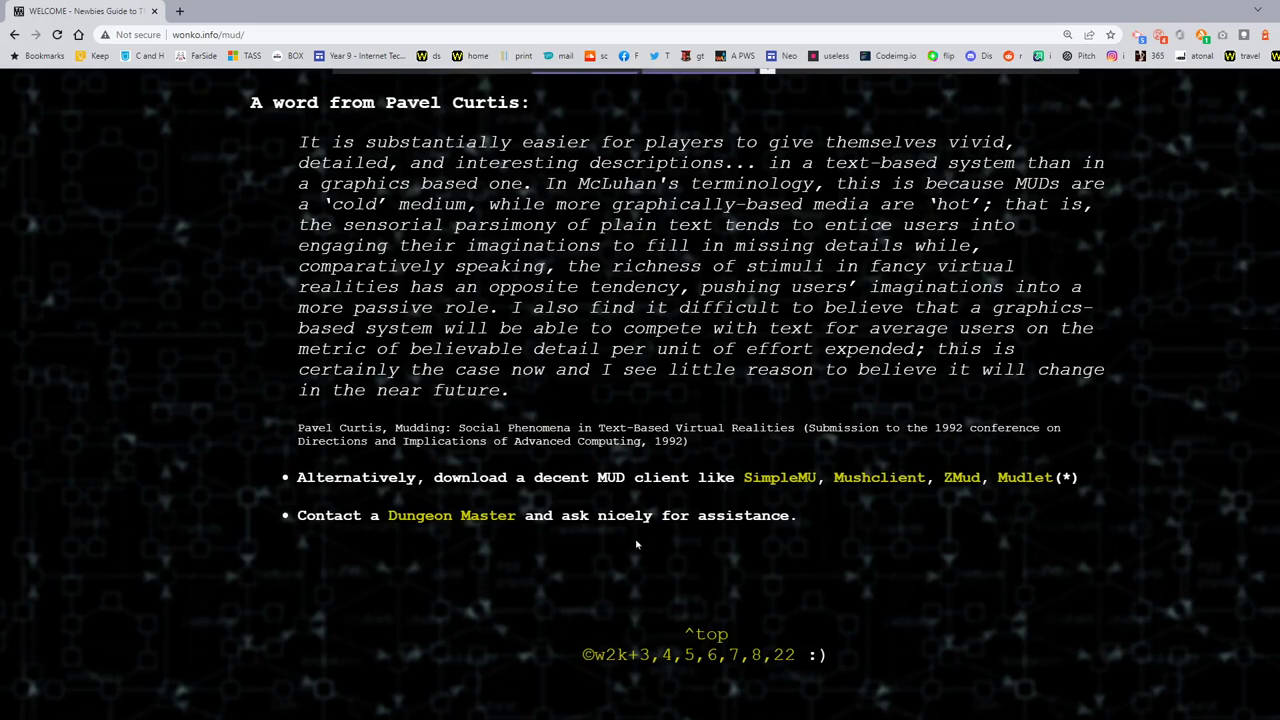
Step: Restore Chrome to a smaller window at the upper right and zoom back out
drag(1049, 10, 637, 80)
drag(428, 82, 830, 60)
key(ctrl+minus)
key(ctrl+minus)
key(ctrl+minus)
key(ctrl+minus)
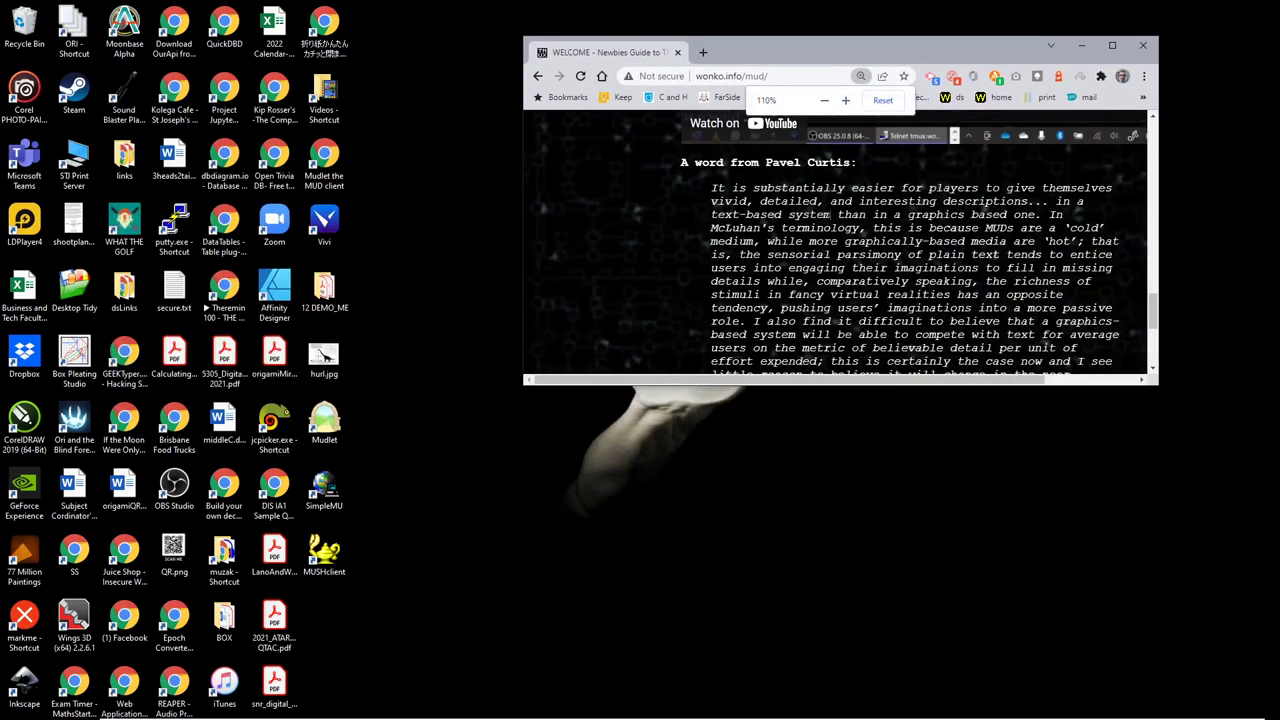
Step: Launch SimpleMU from its desktop shortcut
scroll(830, 220, down, 5)
scroll(832, 217, down, 1)
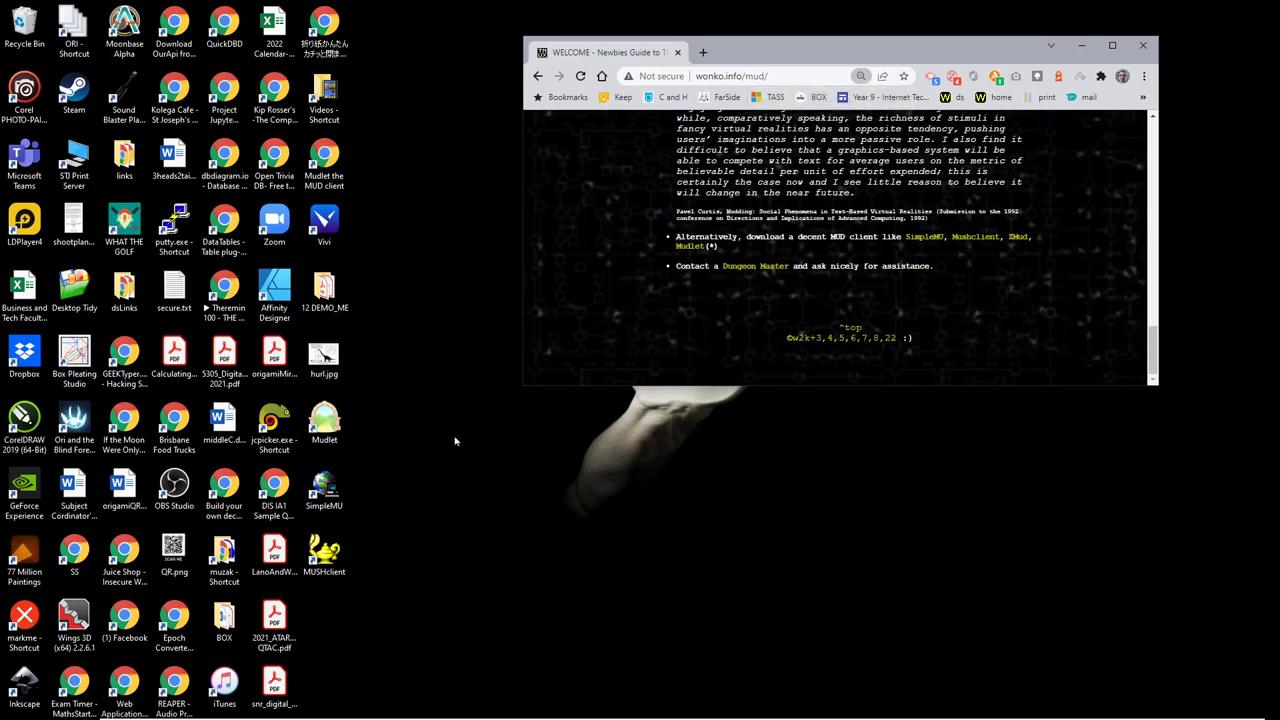
click(325, 490)
double_click(325, 490)
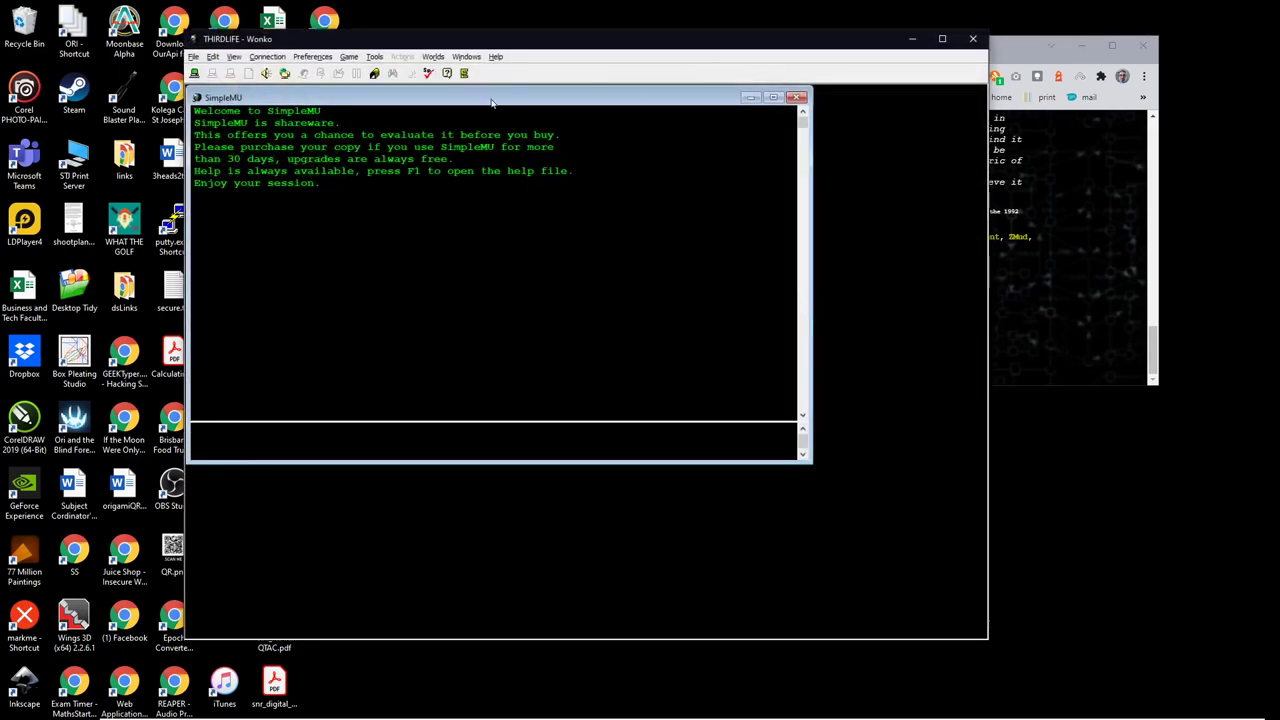
drag(494, 100, 518, 118)
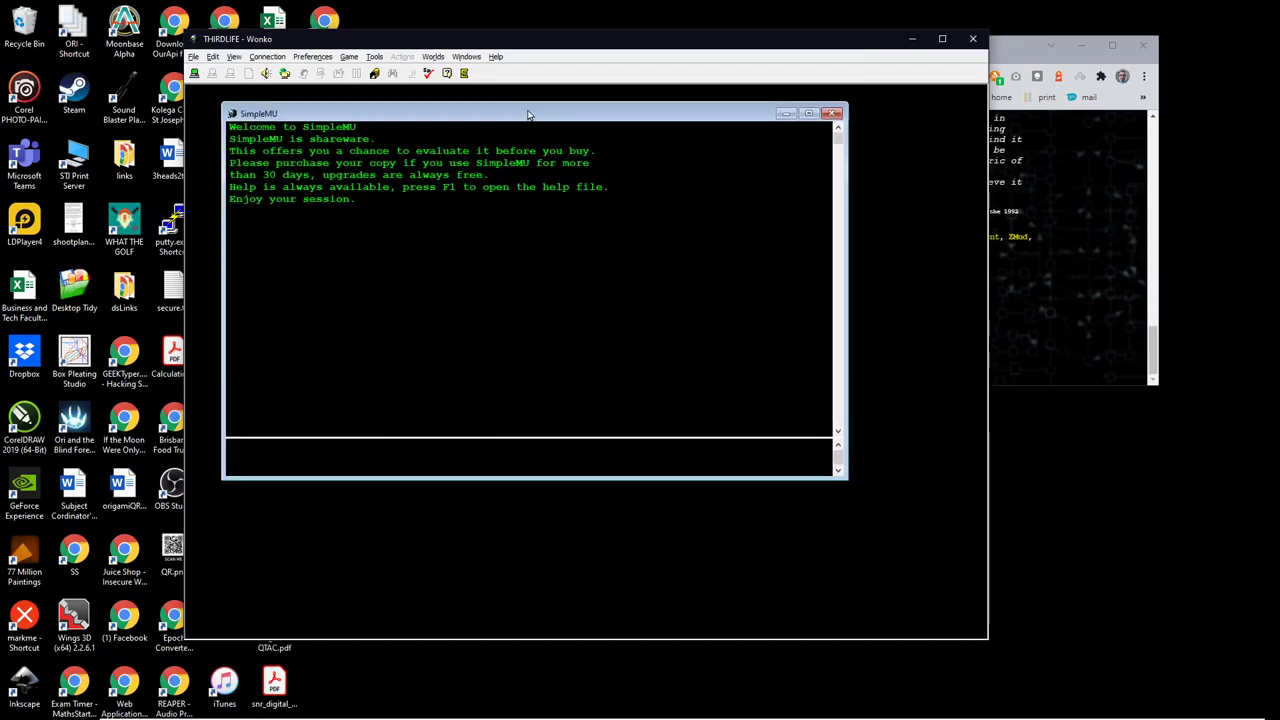
Step: Open File > Address Book to show the six saved sites
click(195, 78)
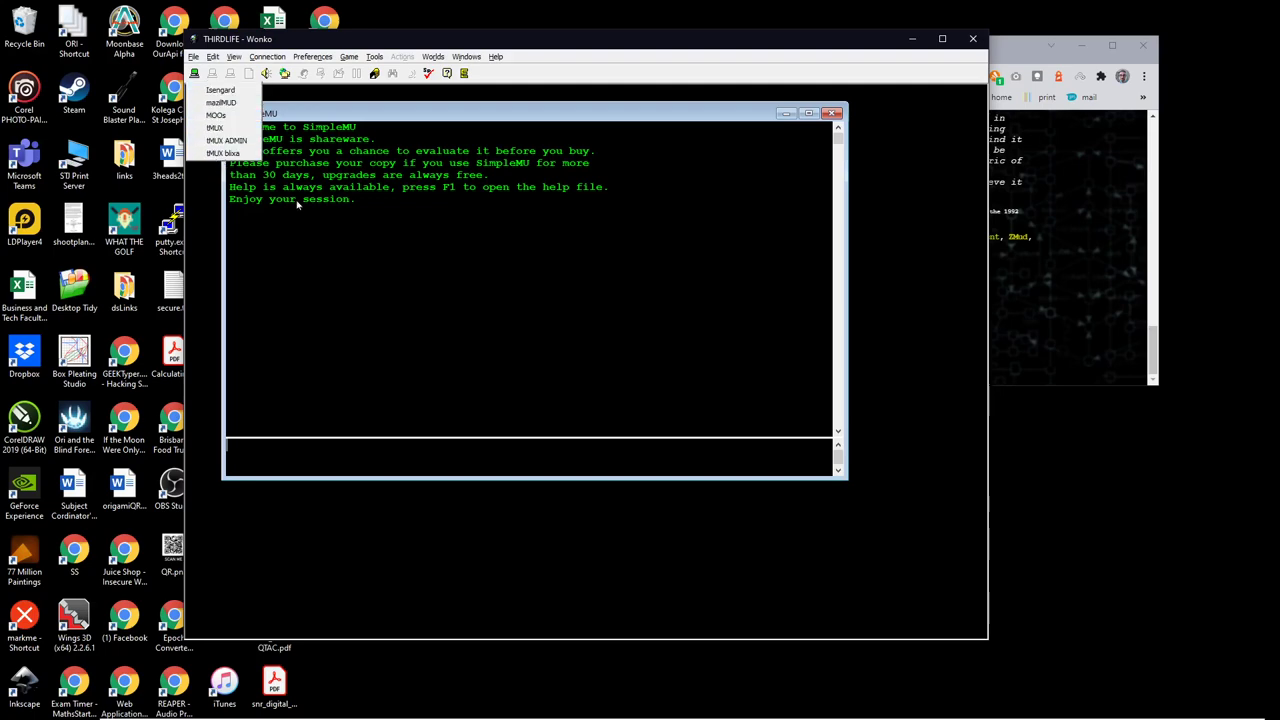
click(474, 257)
click(194, 58)
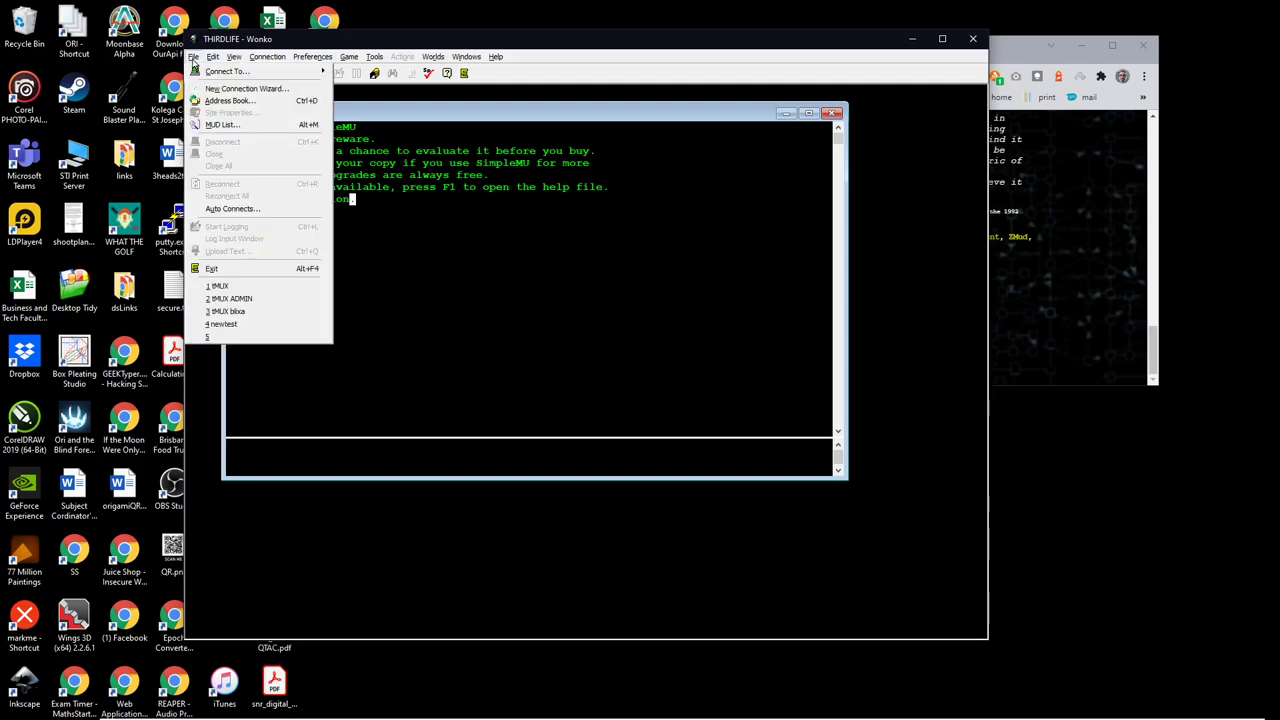
click(232, 101)
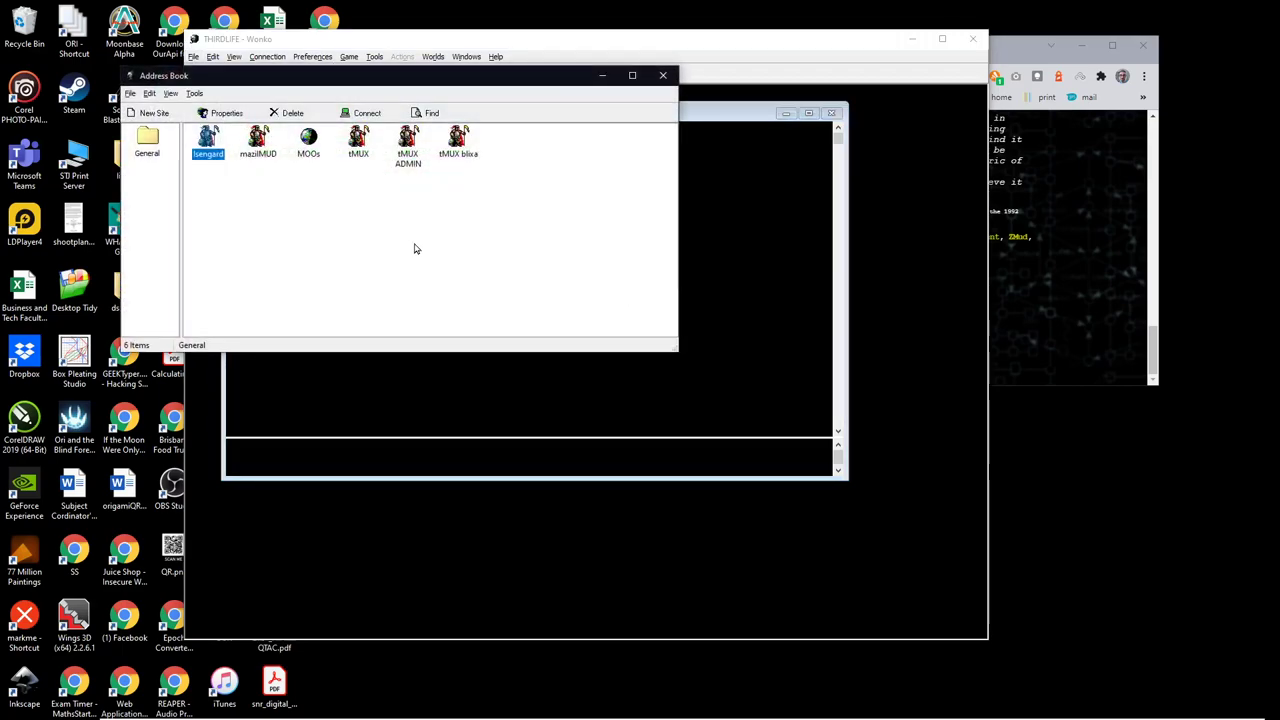
Step: Create a new site named terramud
click(392, 230)
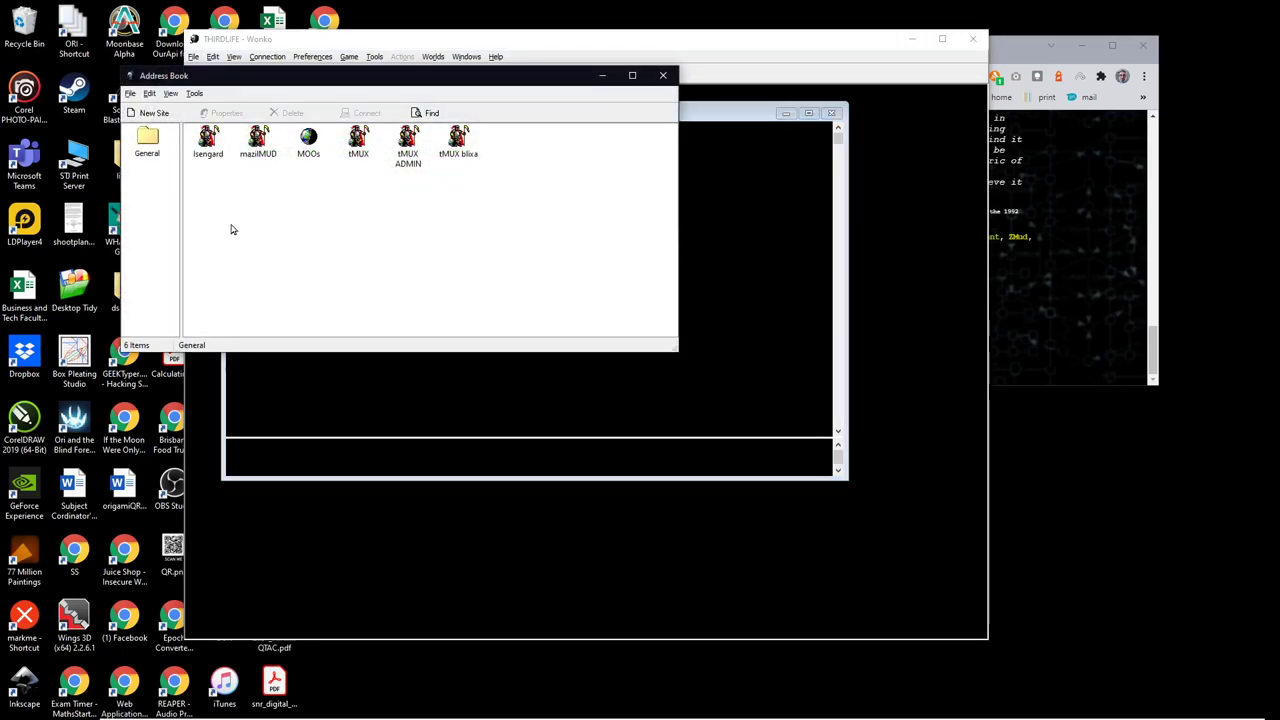
click(150, 114)
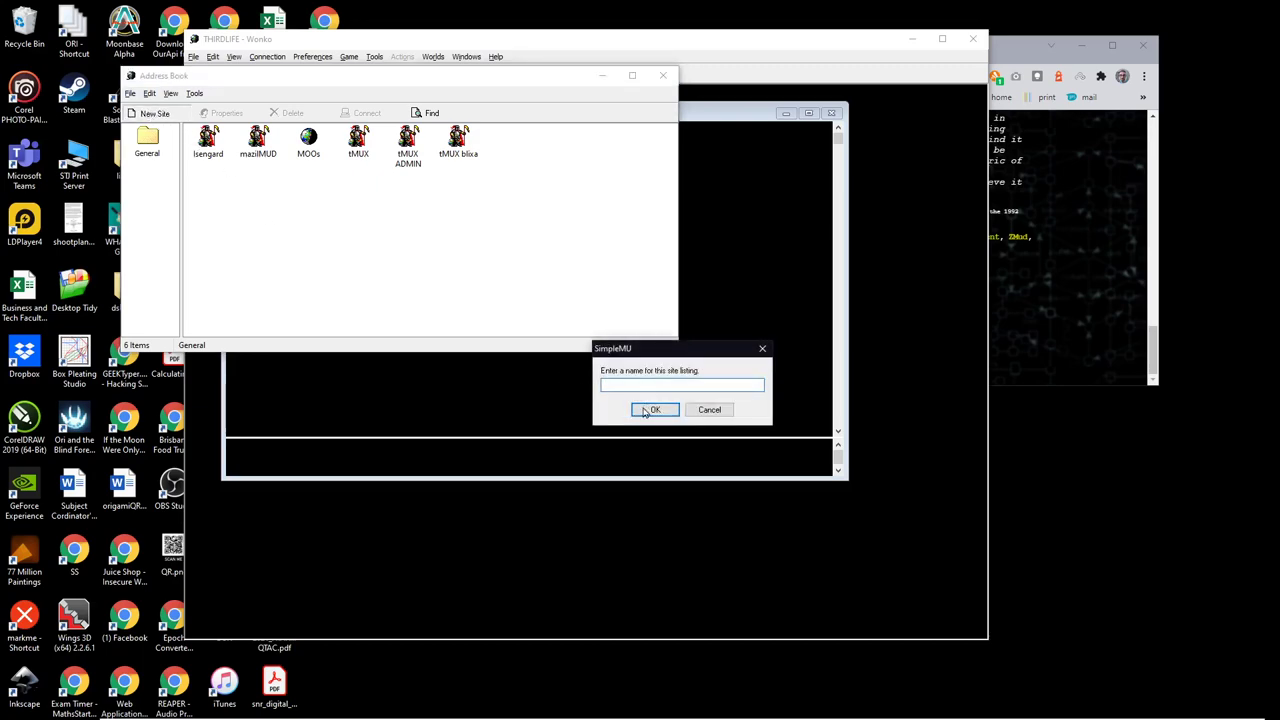
text(term)
text(amud)
click(656, 410)
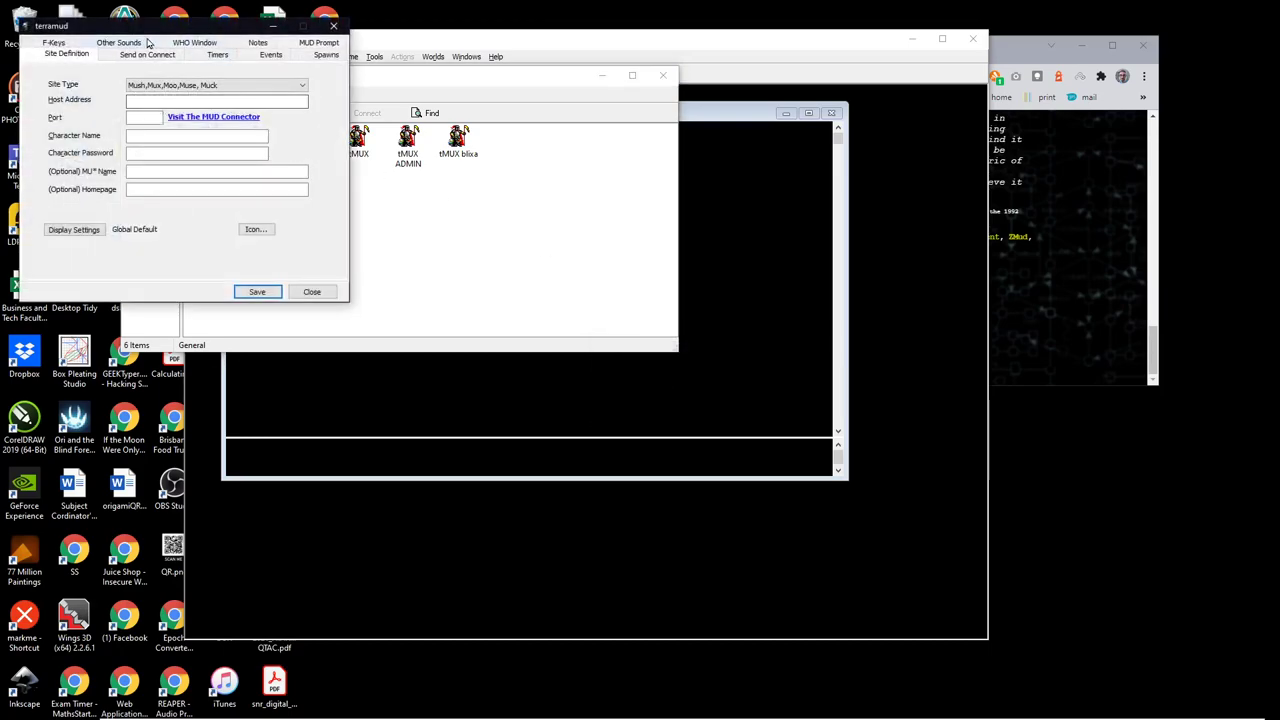
drag(138, 26, 610, 212)
Step: Set the site type to MUD (All Types) and begin typing the host address
click(686, 265)
click(680, 277)
click(772, 268)
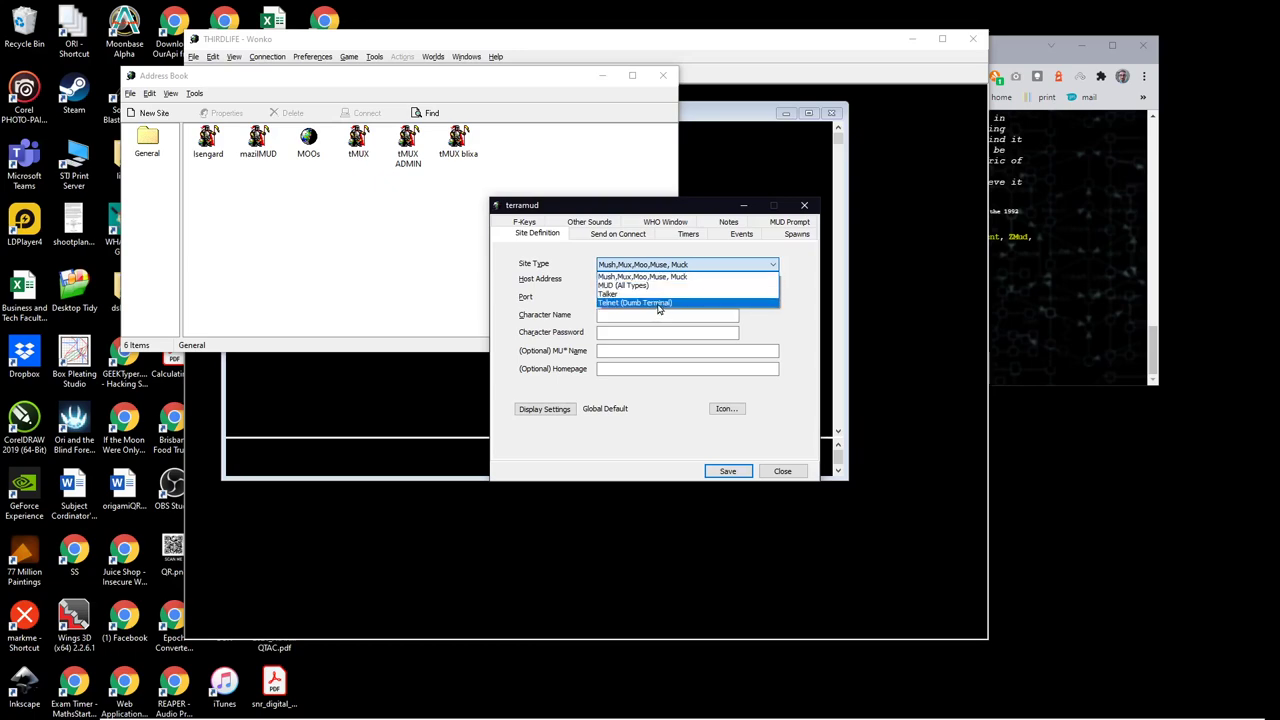
click(607, 286)
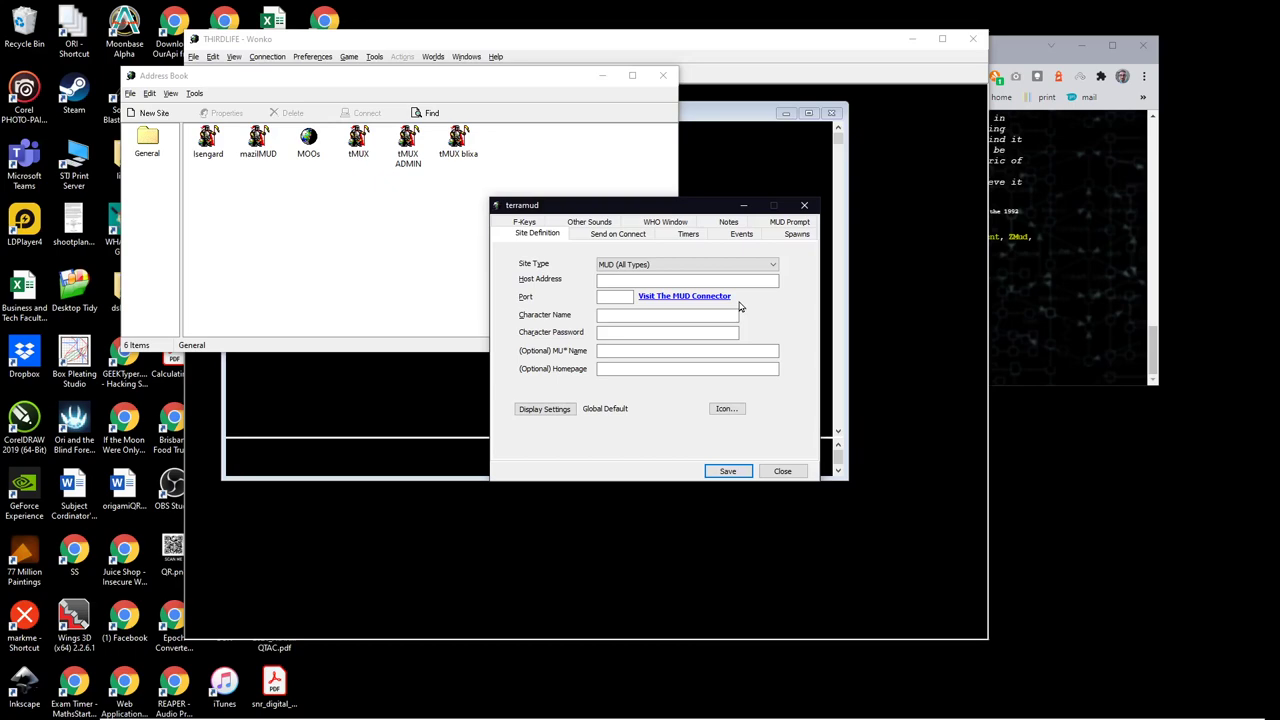
click(626, 280)
text(terramud)
text(.o)
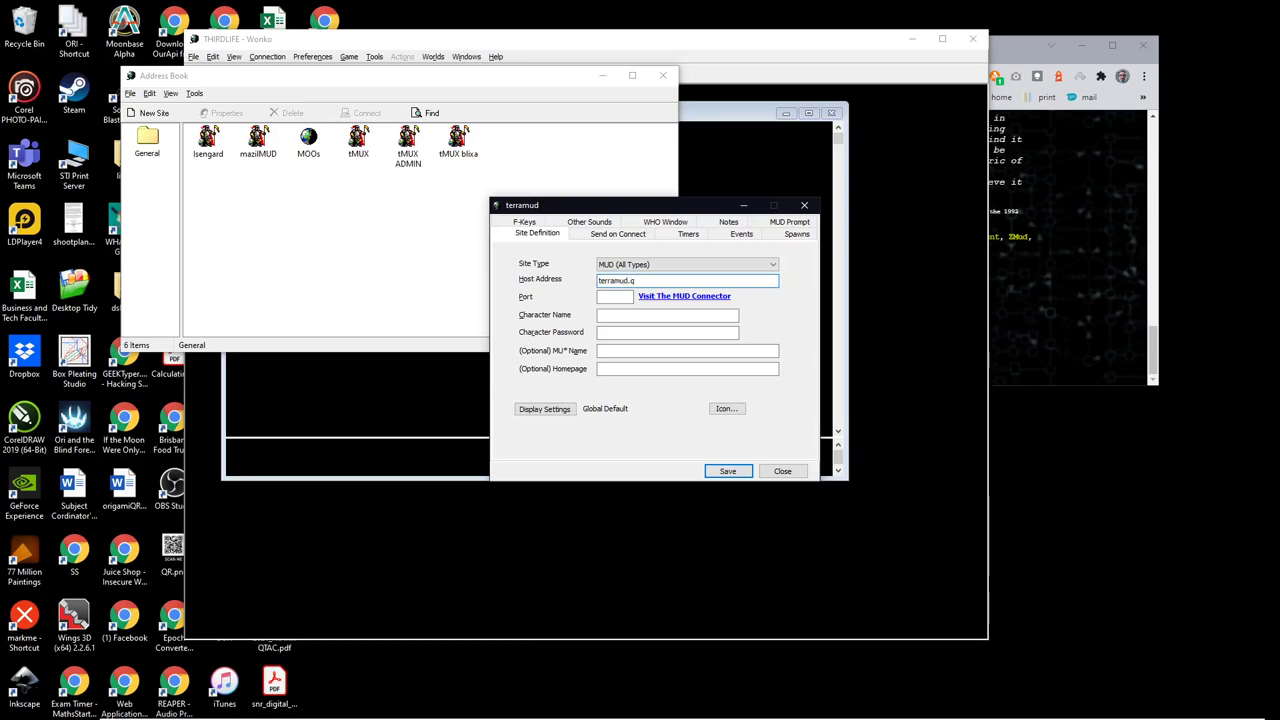
text(w)
text(onko.inf)
text(4042)
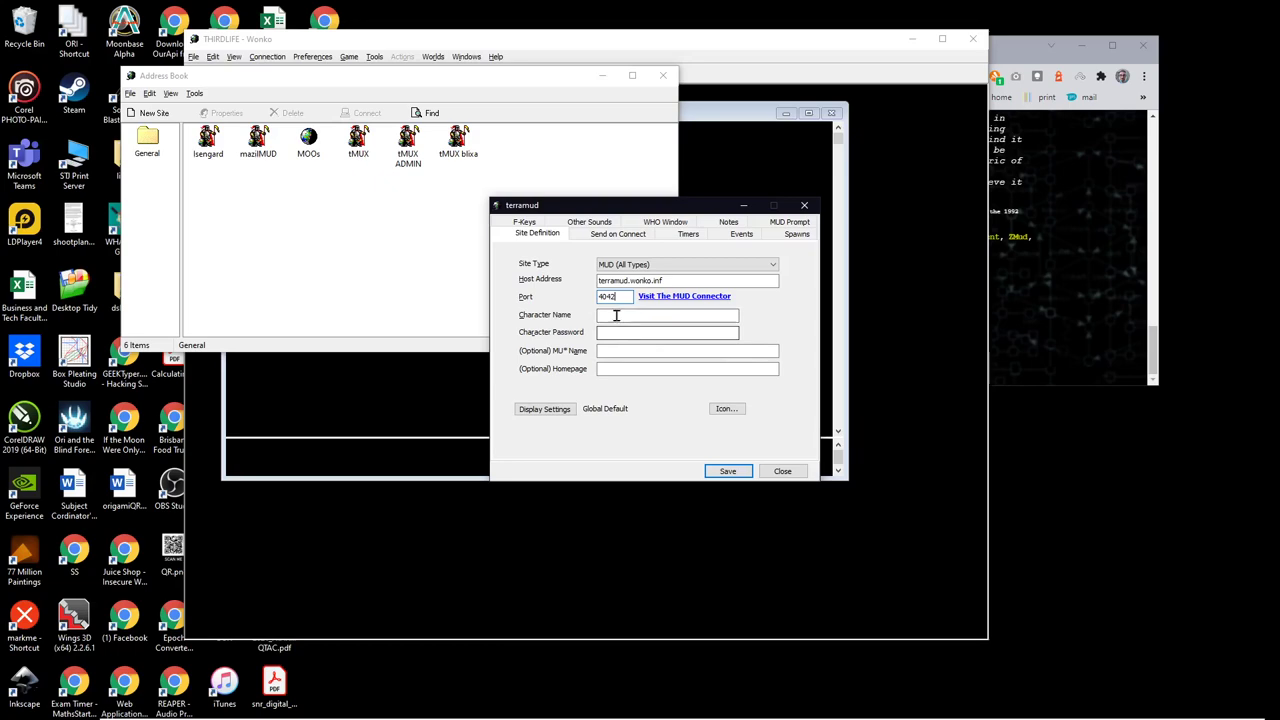
Step: Enter the character name and password for the terramud site and save the site definition
click(615, 316)
text(pdub)
click(626, 333)
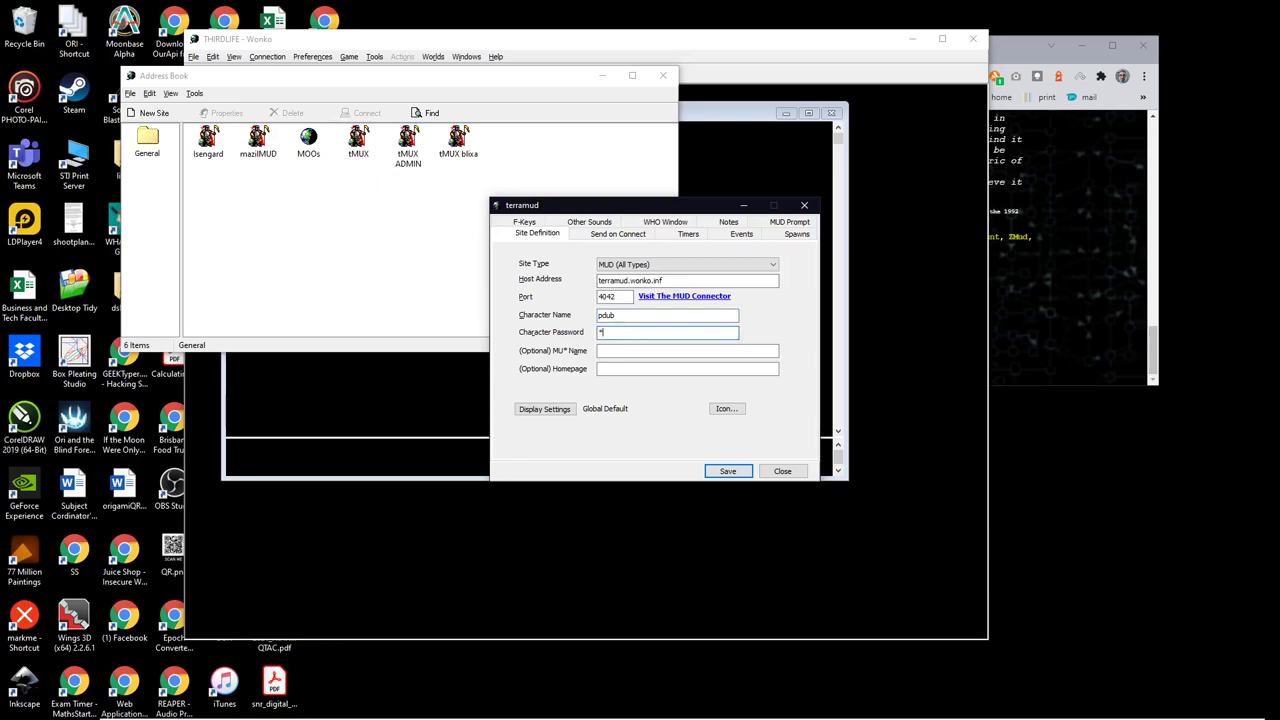
text(********)
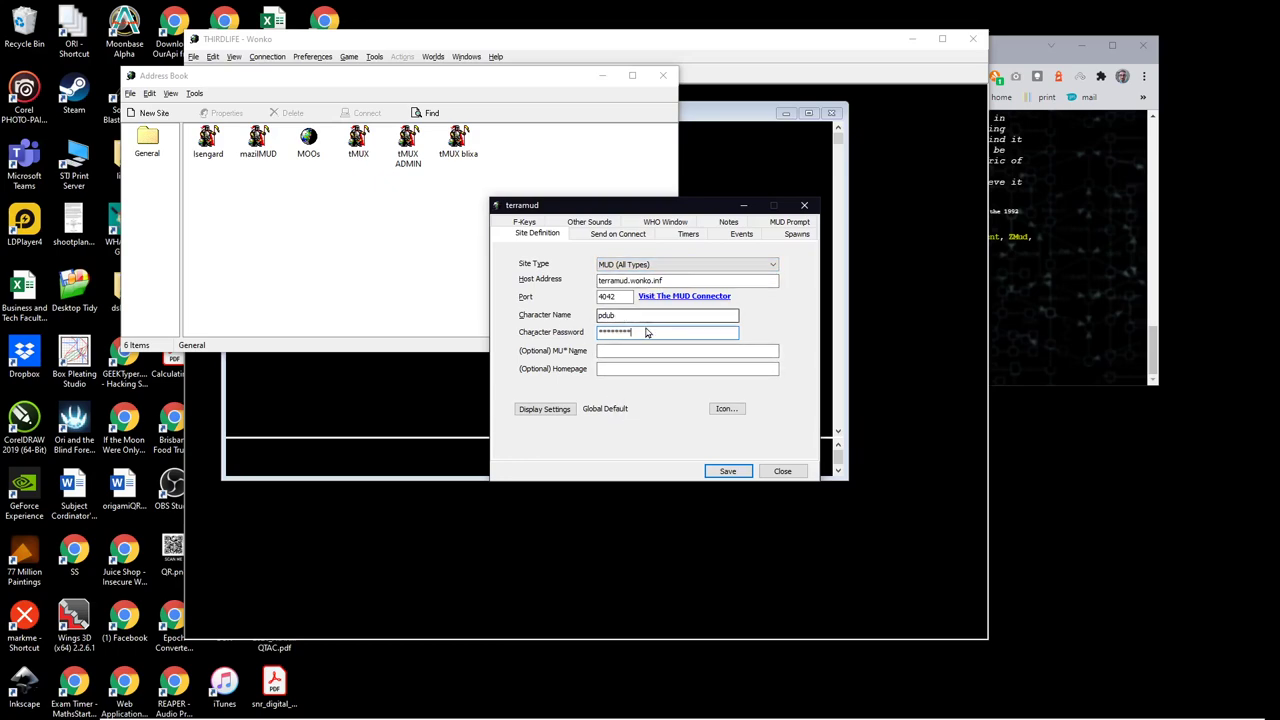
click(728, 471)
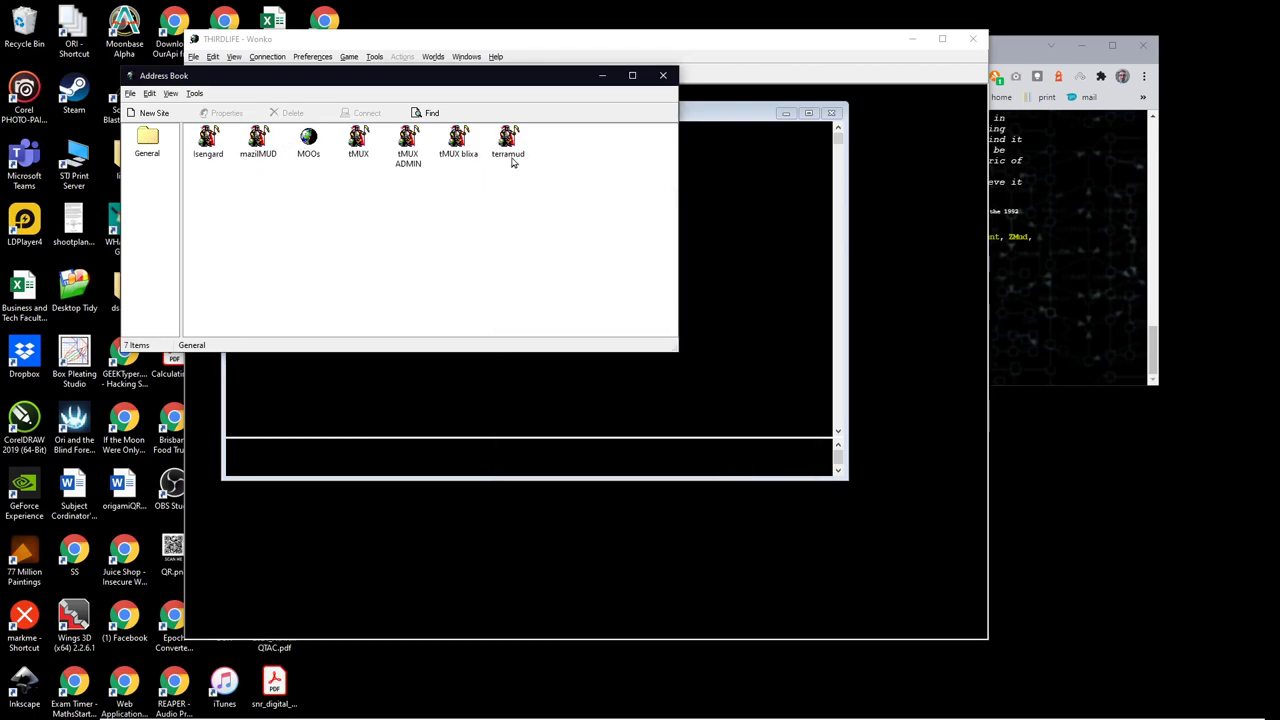
Step: Close the address book and try connecting to the saved terramud world
click(663, 77)
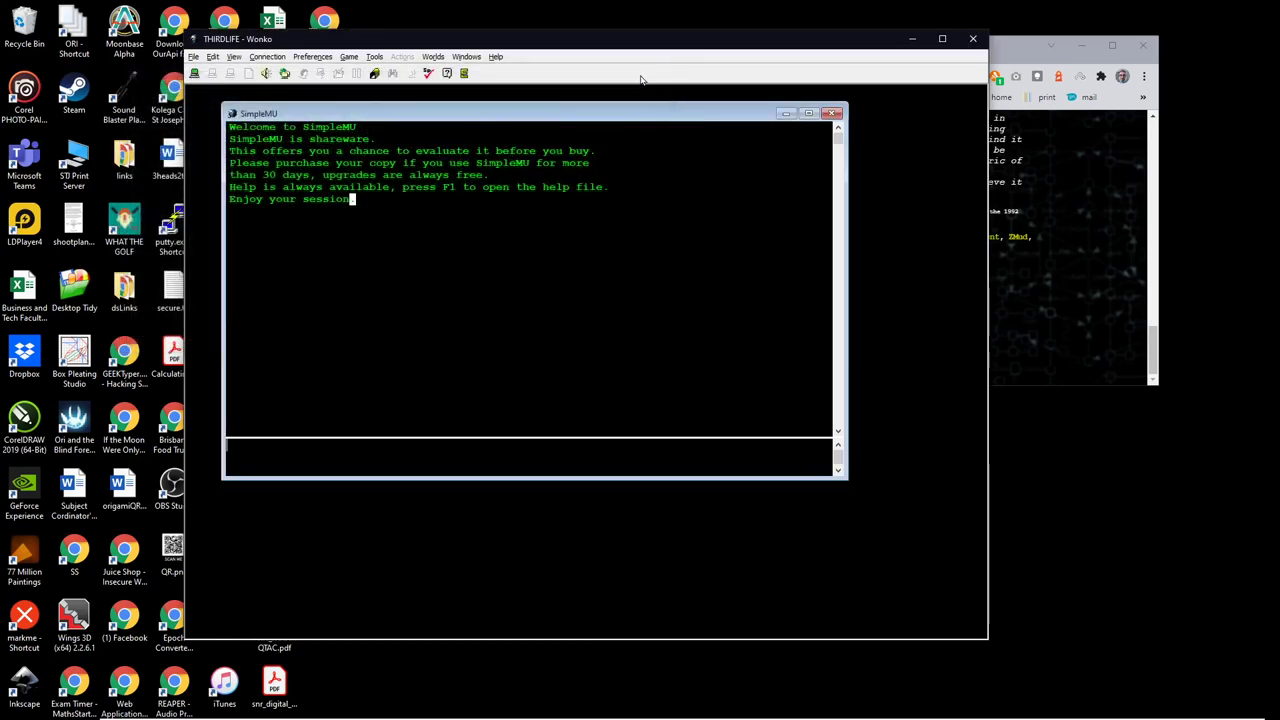
click(195, 75)
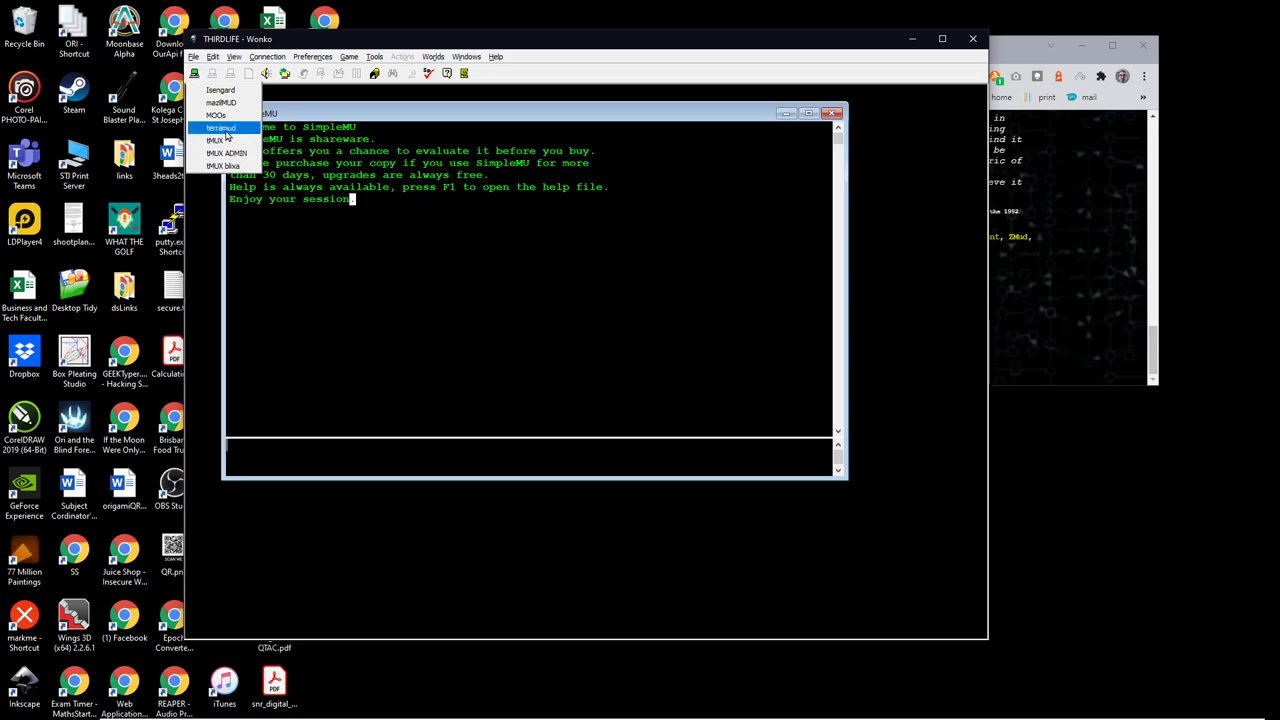
click(222, 129)
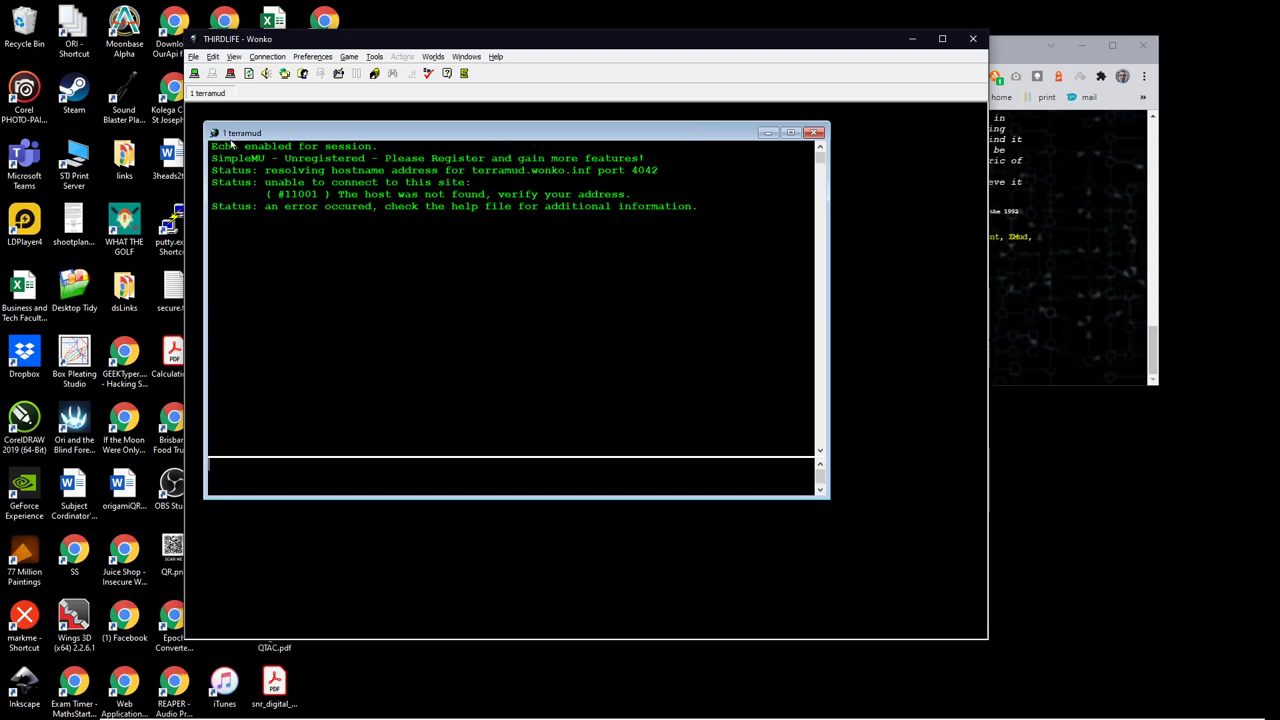
Step: In terramud's Properties, fix the host to terramud.wonko.info, save, and close the Address Book
click(194, 57)
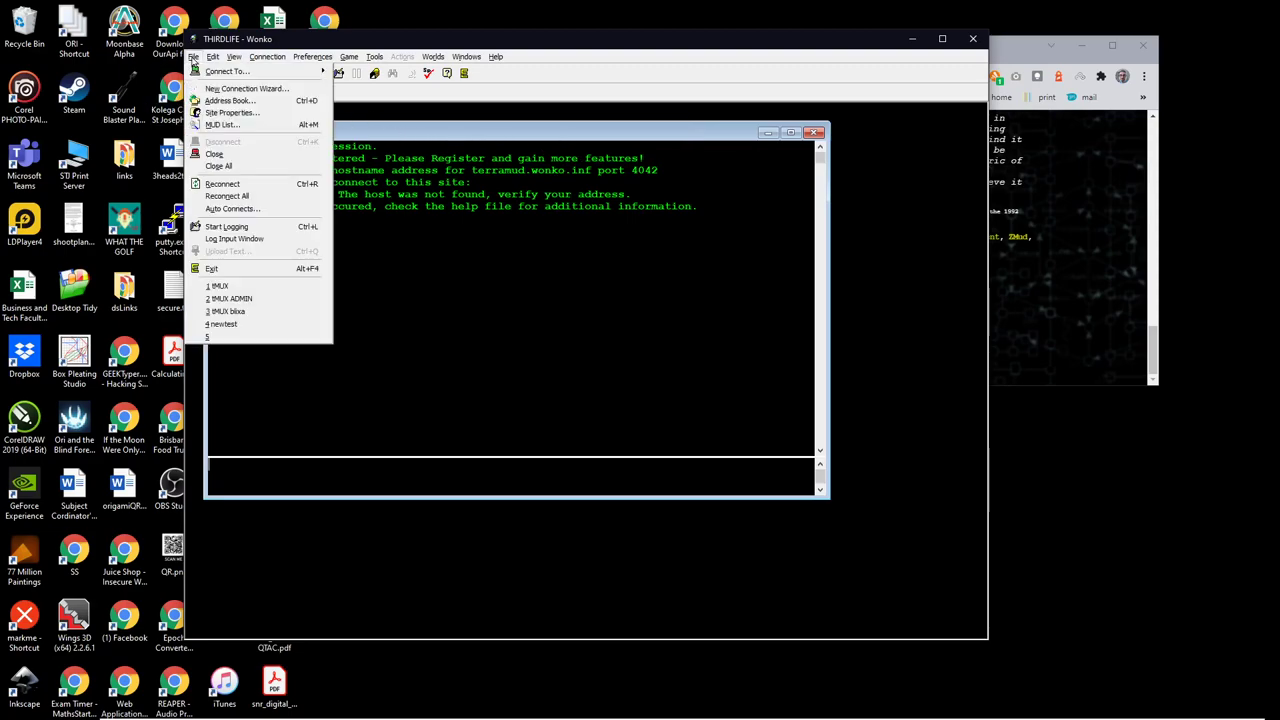
click(226, 101)
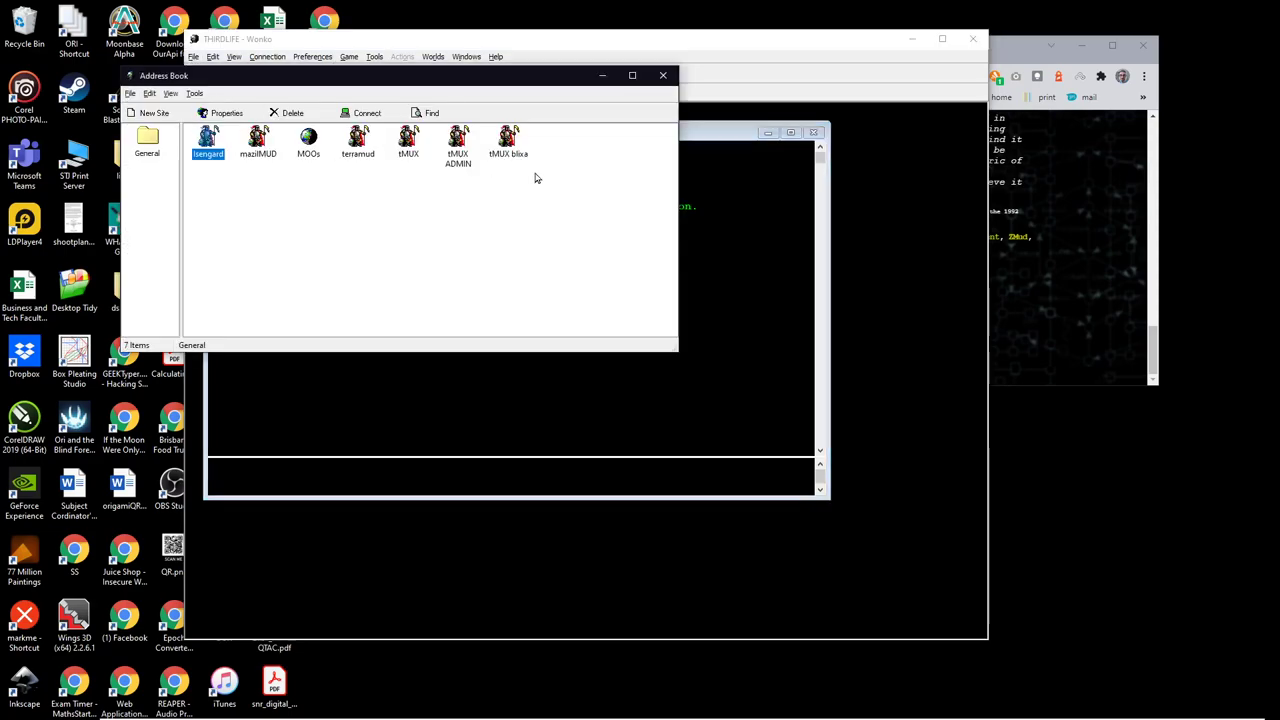
right_click(360, 144)
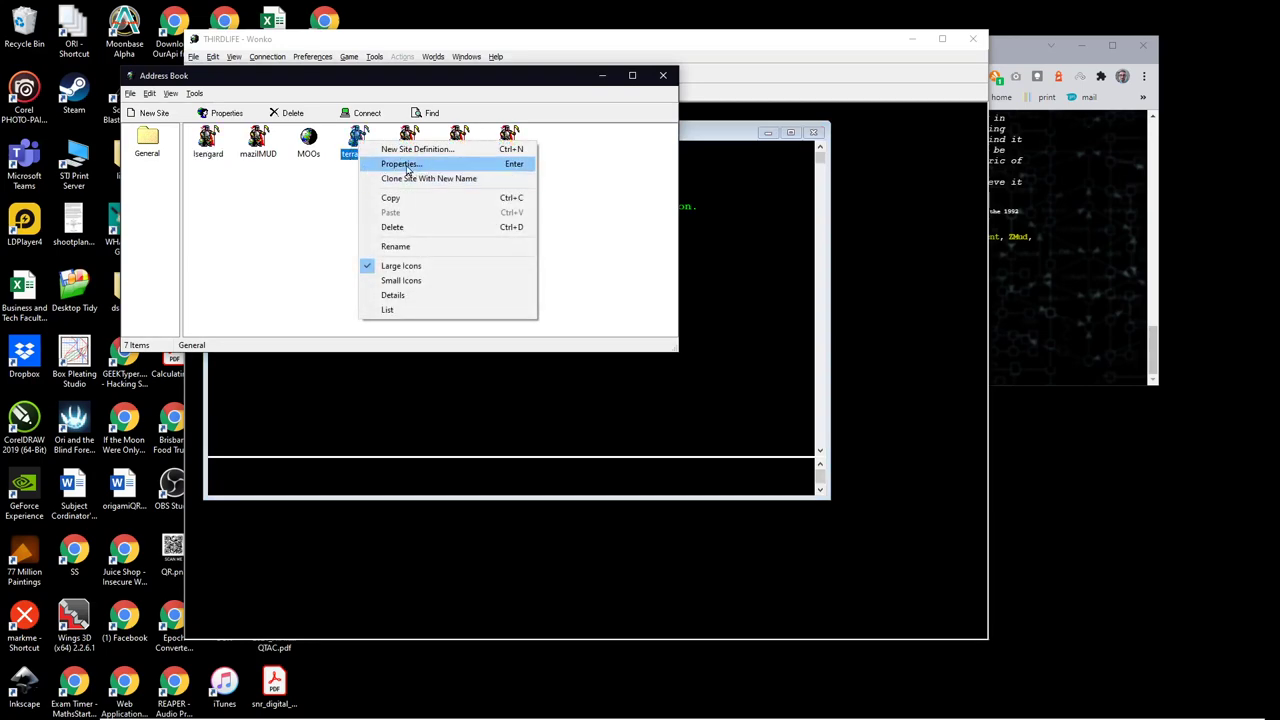
click(400, 164)
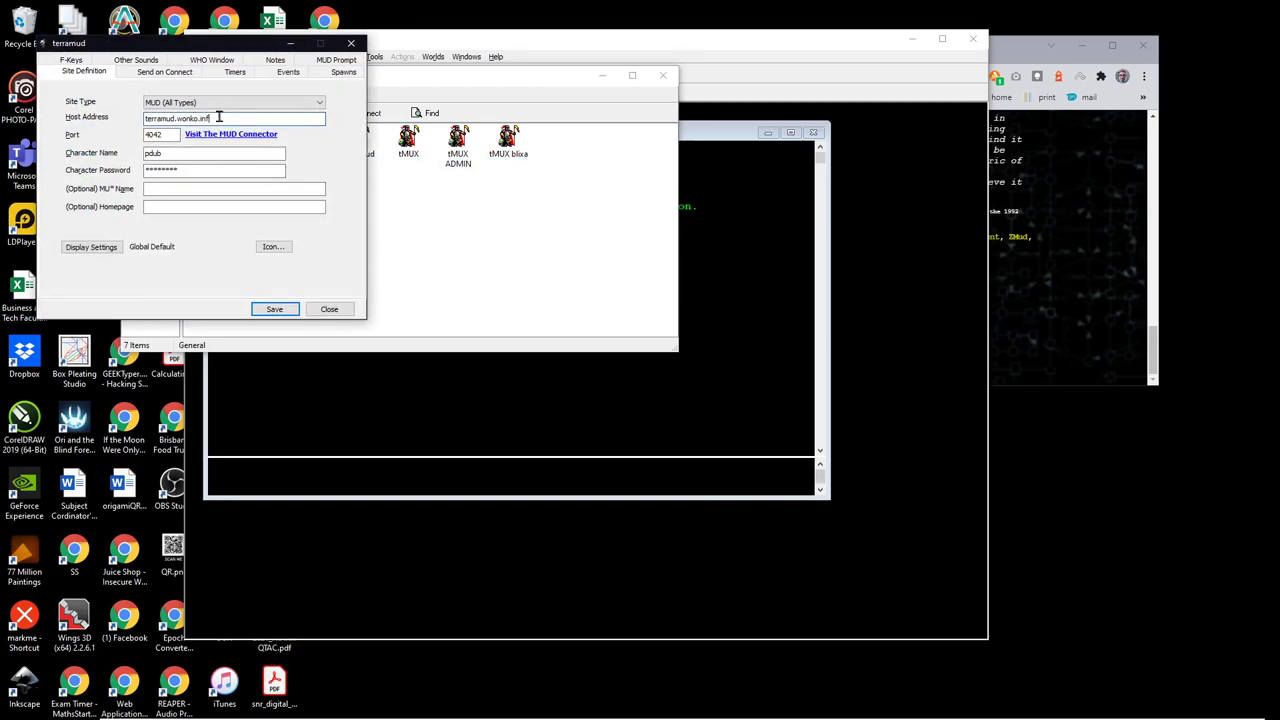
text(o)
click(279, 312)
click(663, 75)
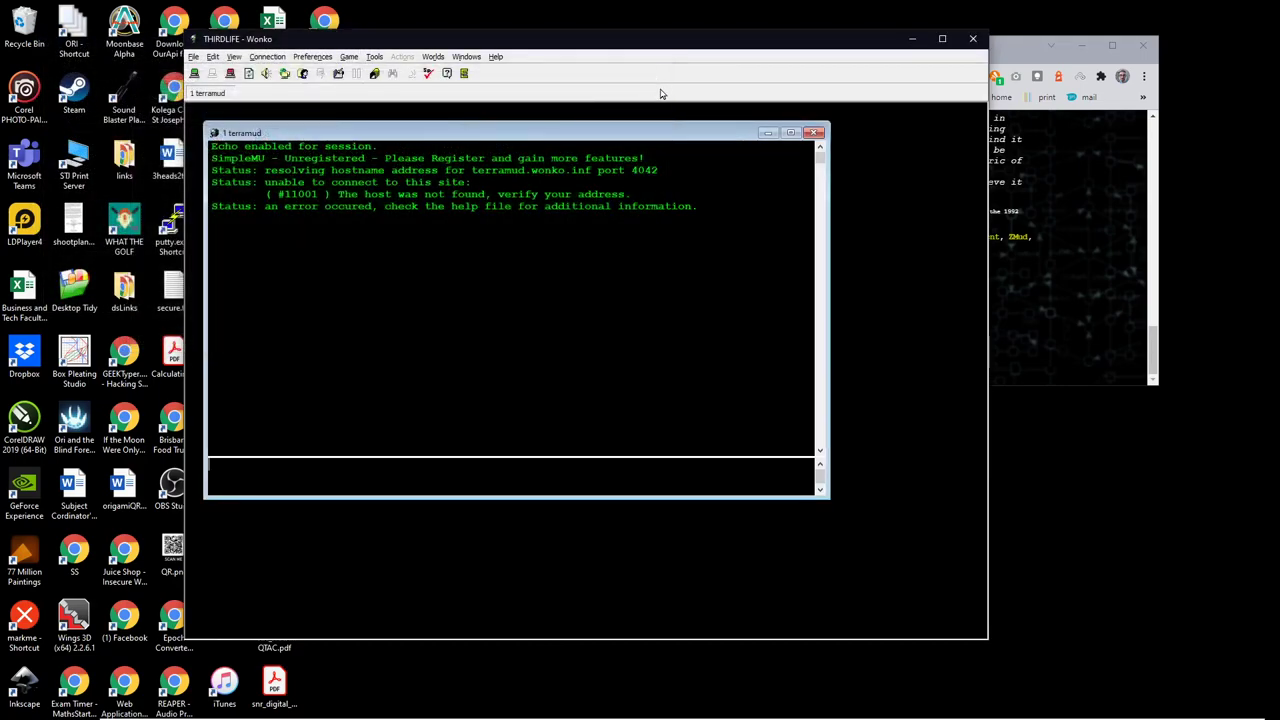
Step: Close the failed world window, reconnect to terramud, maximize its output and shorten the client window
click(812, 133)
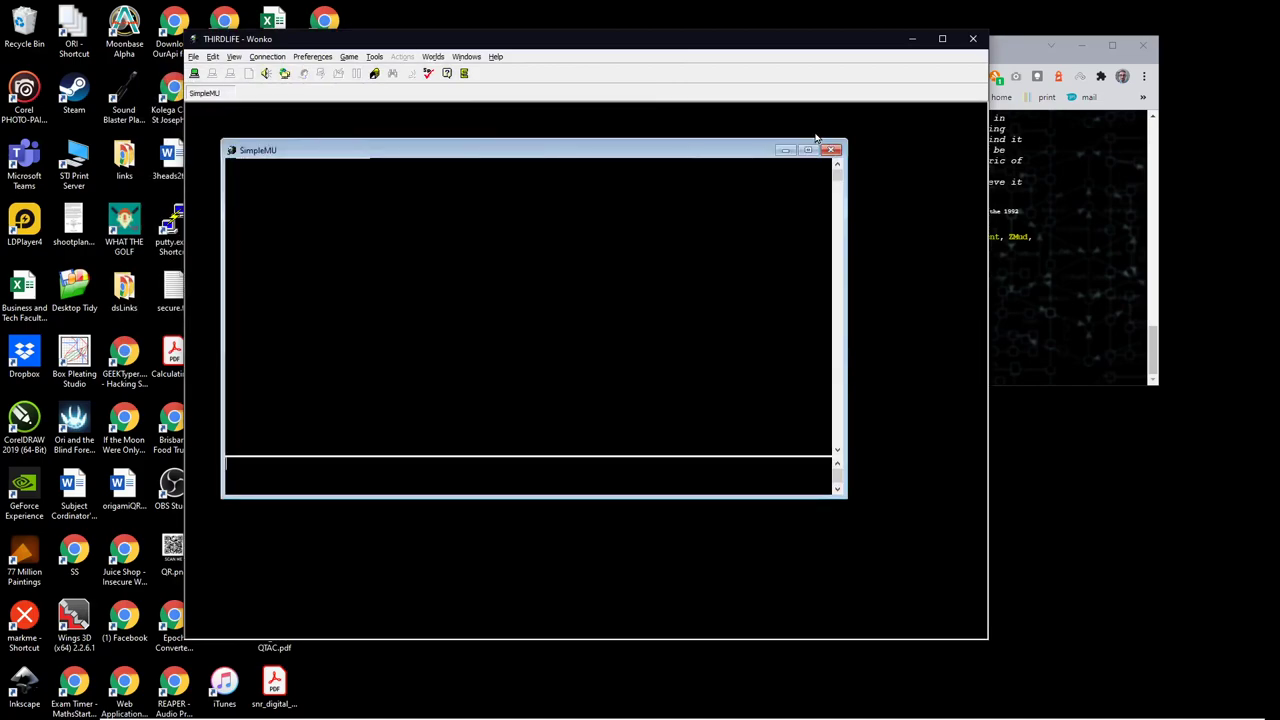
click(197, 78)
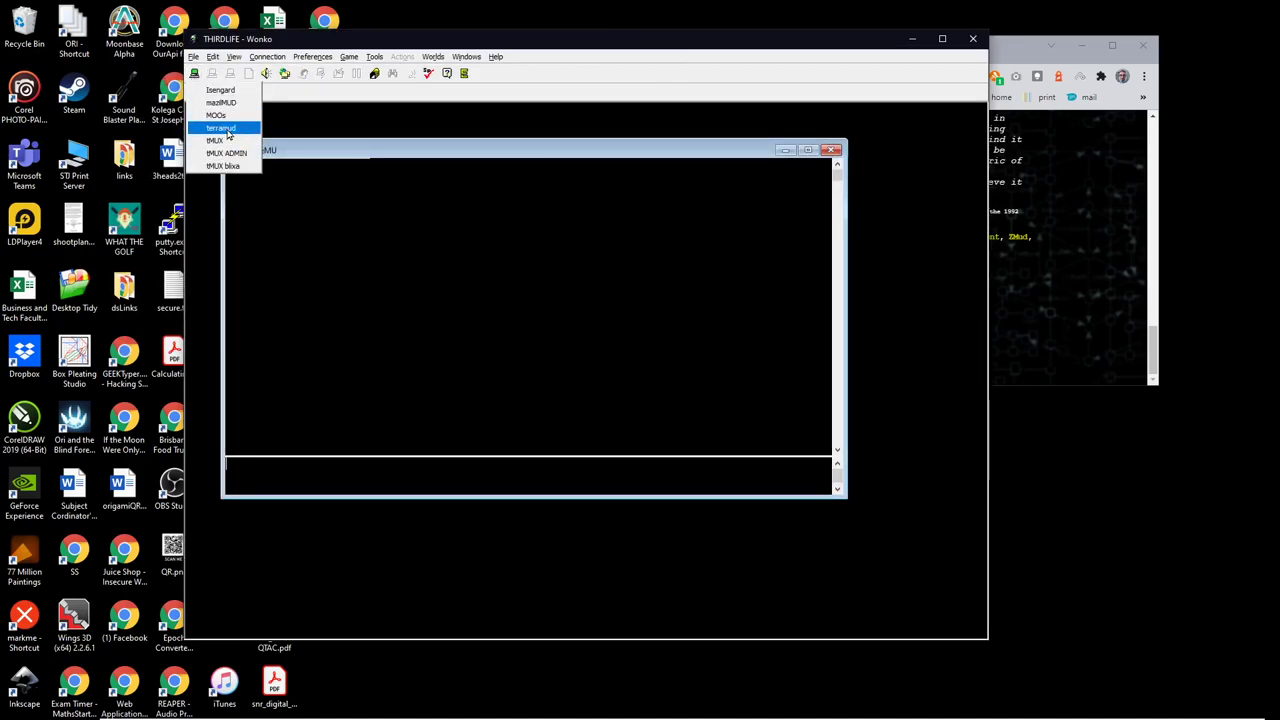
click(228, 130)
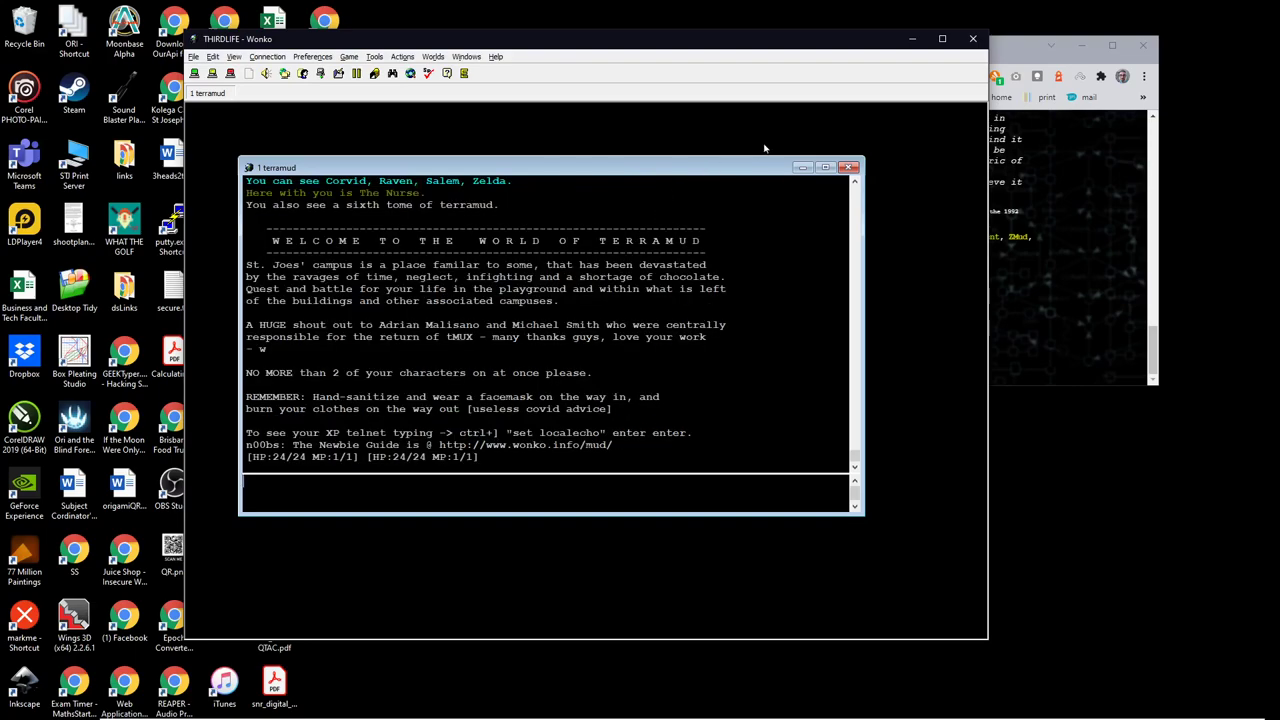
click(825, 167)
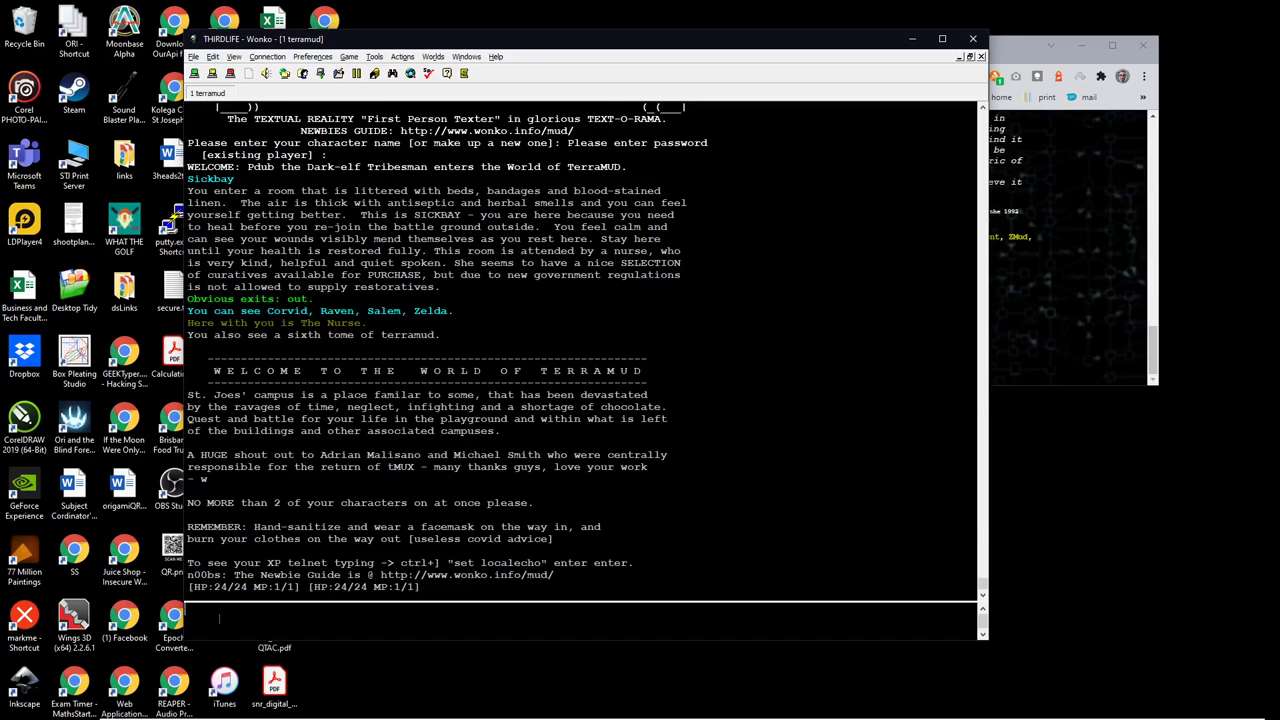
drag(415, 32, 488, 72)
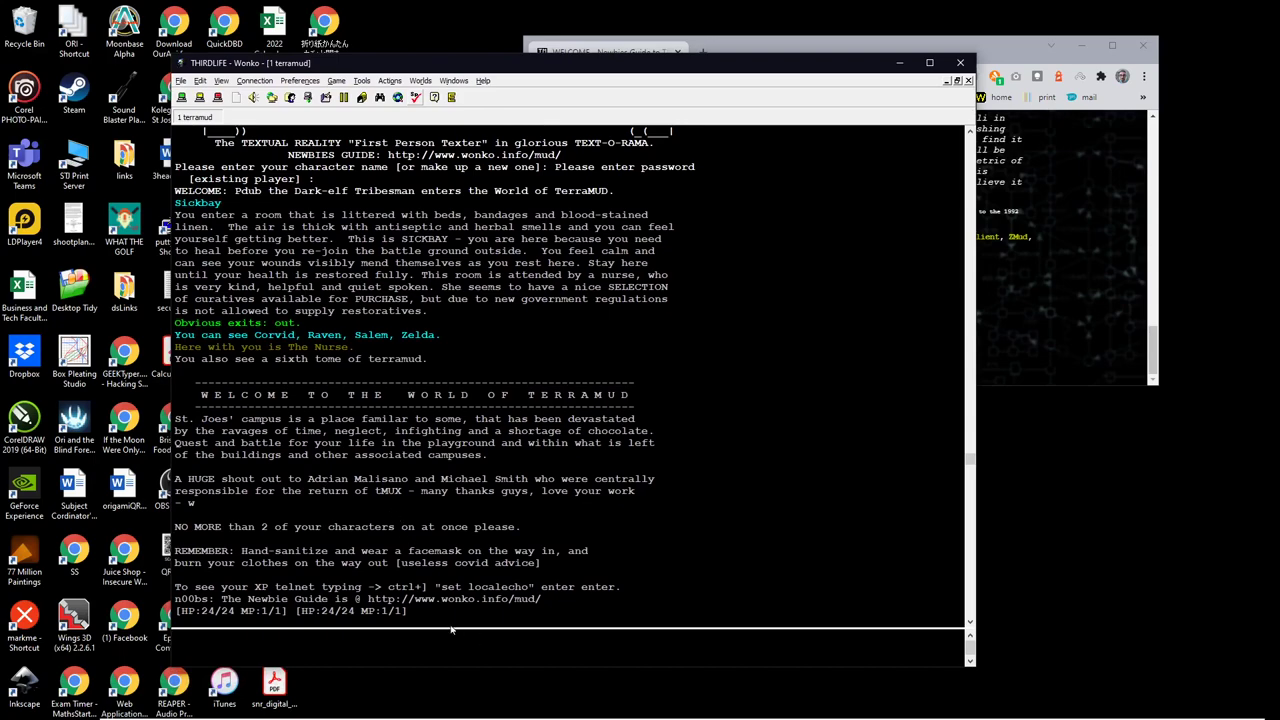
Step: Look around the Sickbay and walk out of it
text(look)
key(Return)
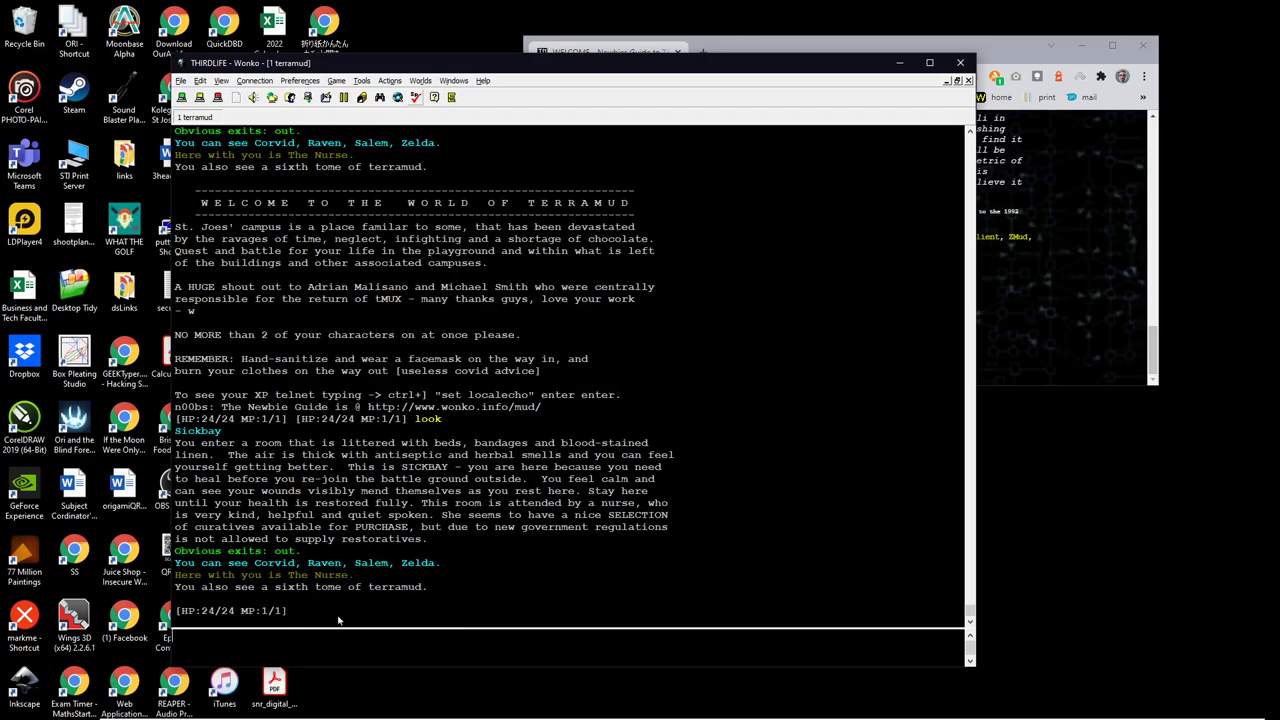
text(out)
key(Return)
Step: Walk north and up to the Top of Stairs, then browse the Preferences and Tools menus
text(n)
key(Return)
text(up)
key(Return)
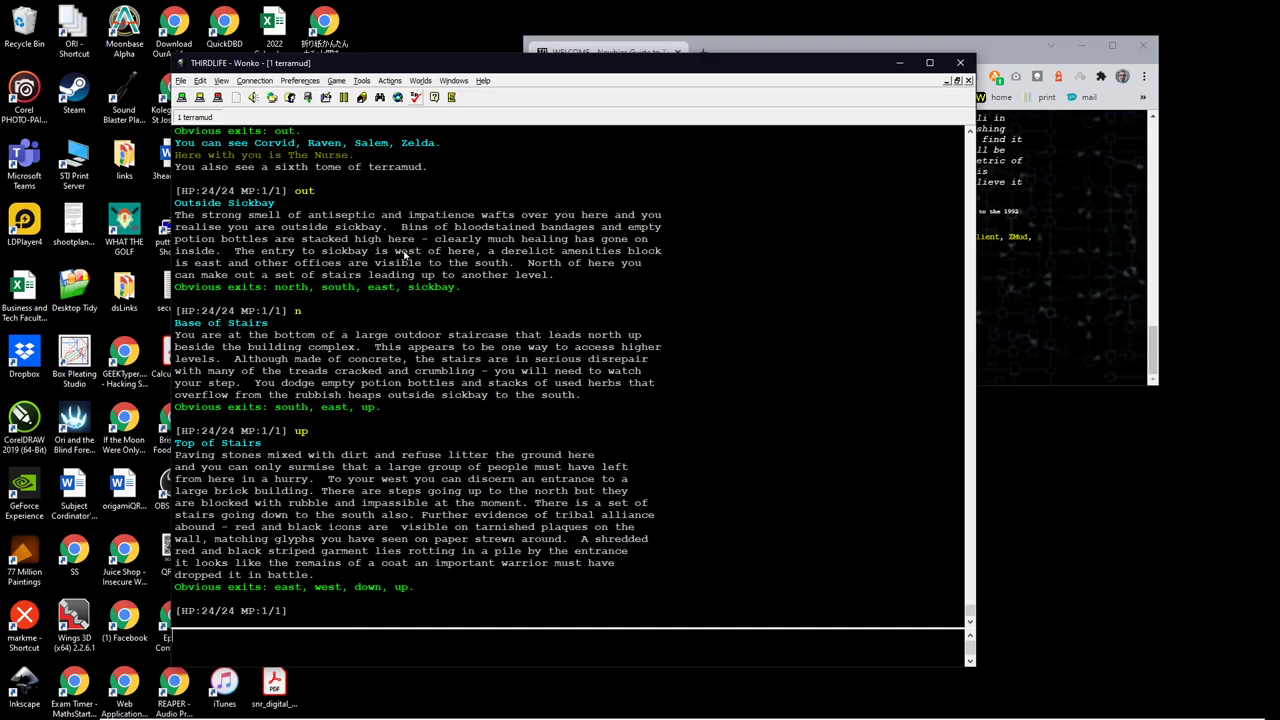
click(303, 82)
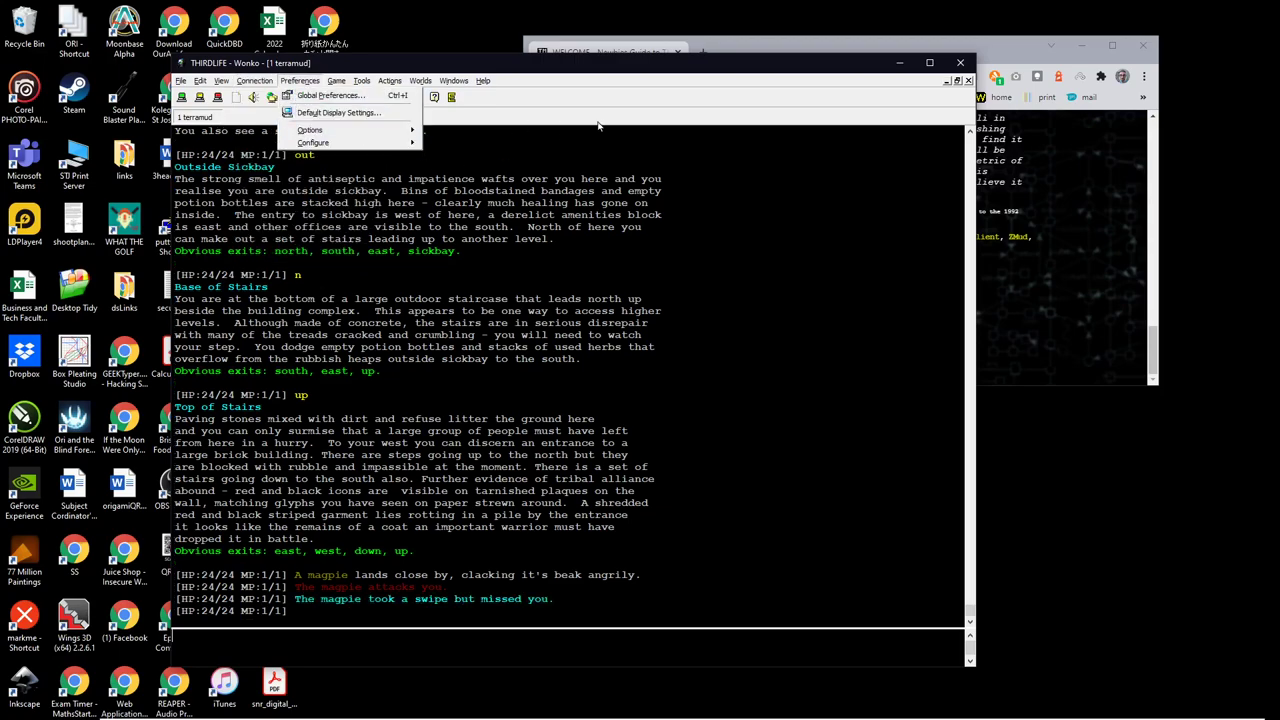
mouse_move(382, 88)
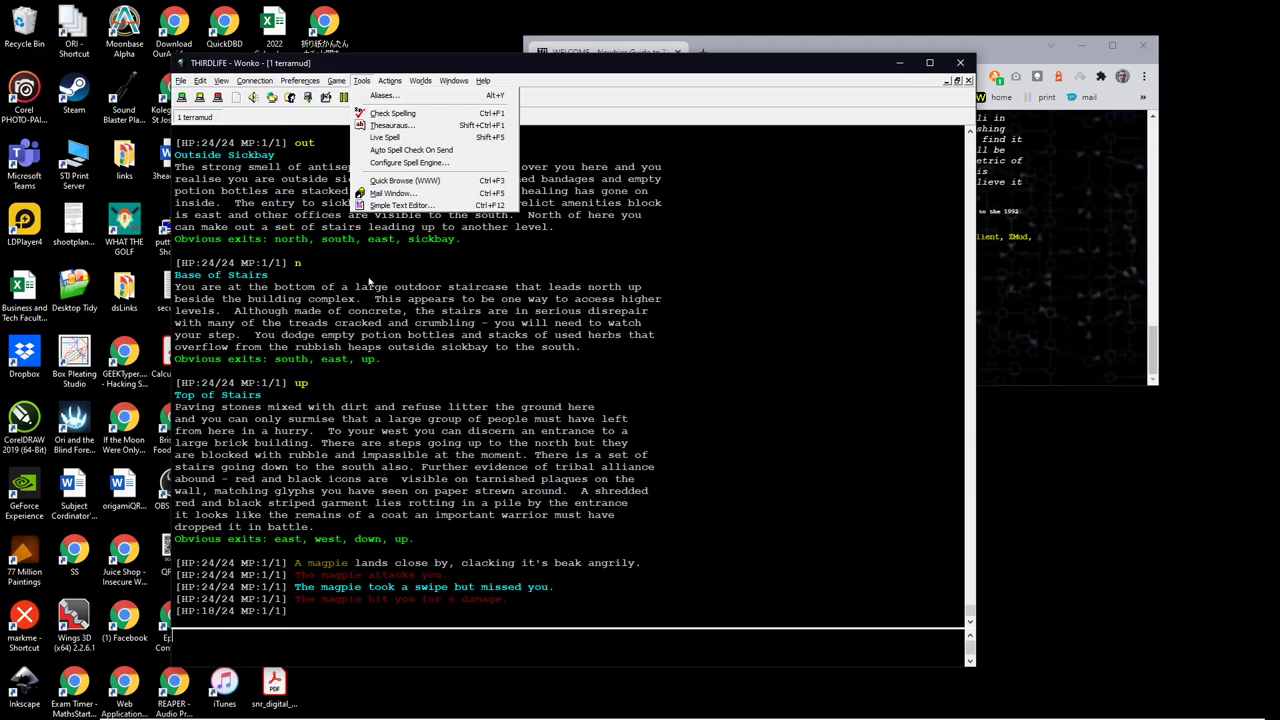
Step: Attack the magpie with 'k mag' and repeat the attack four times with '!'
click(238, 652)
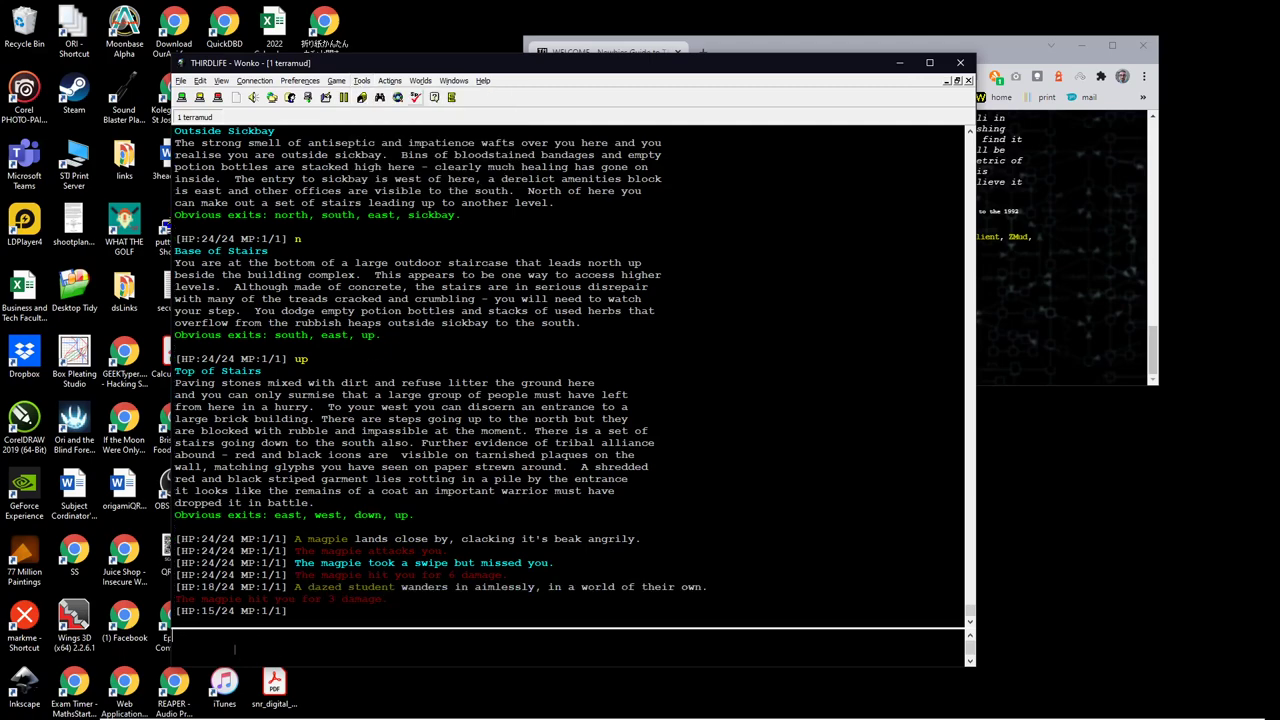
text(k mag)
key(Return)
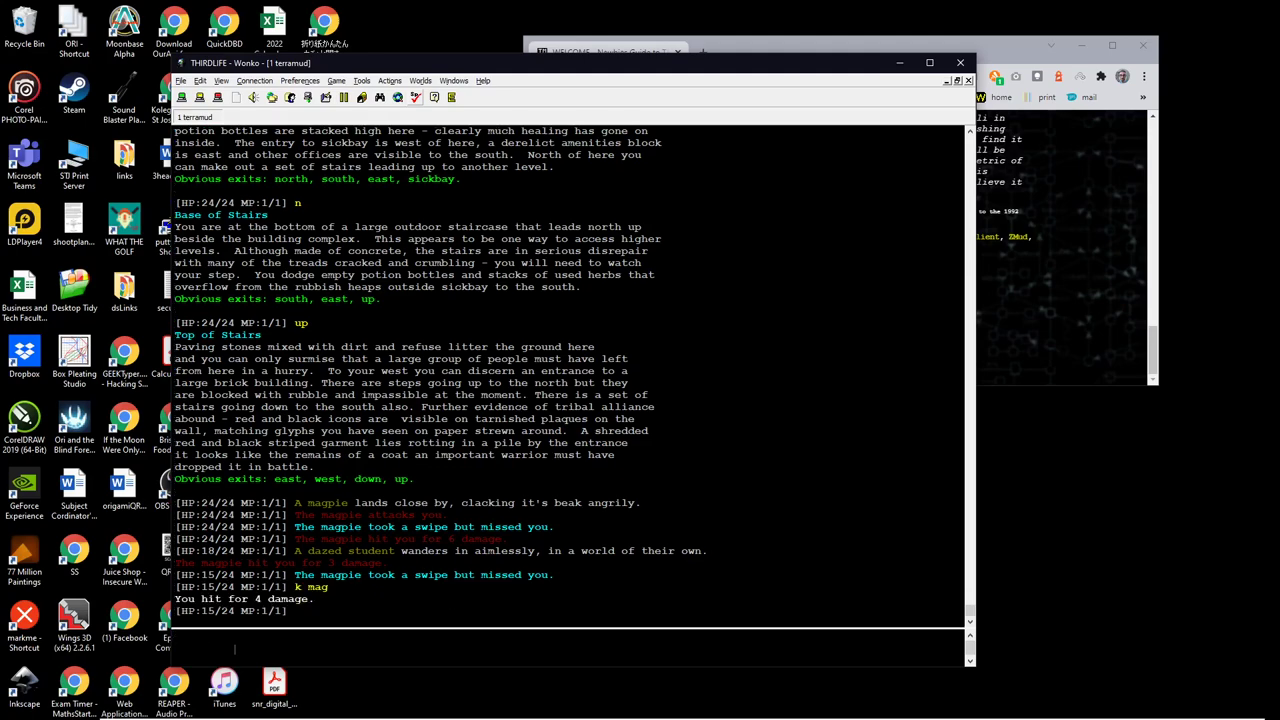
text(!)
key(Return)
text(!)
key(Return)
text(!)
key(Return)
text(!)
key(Return)
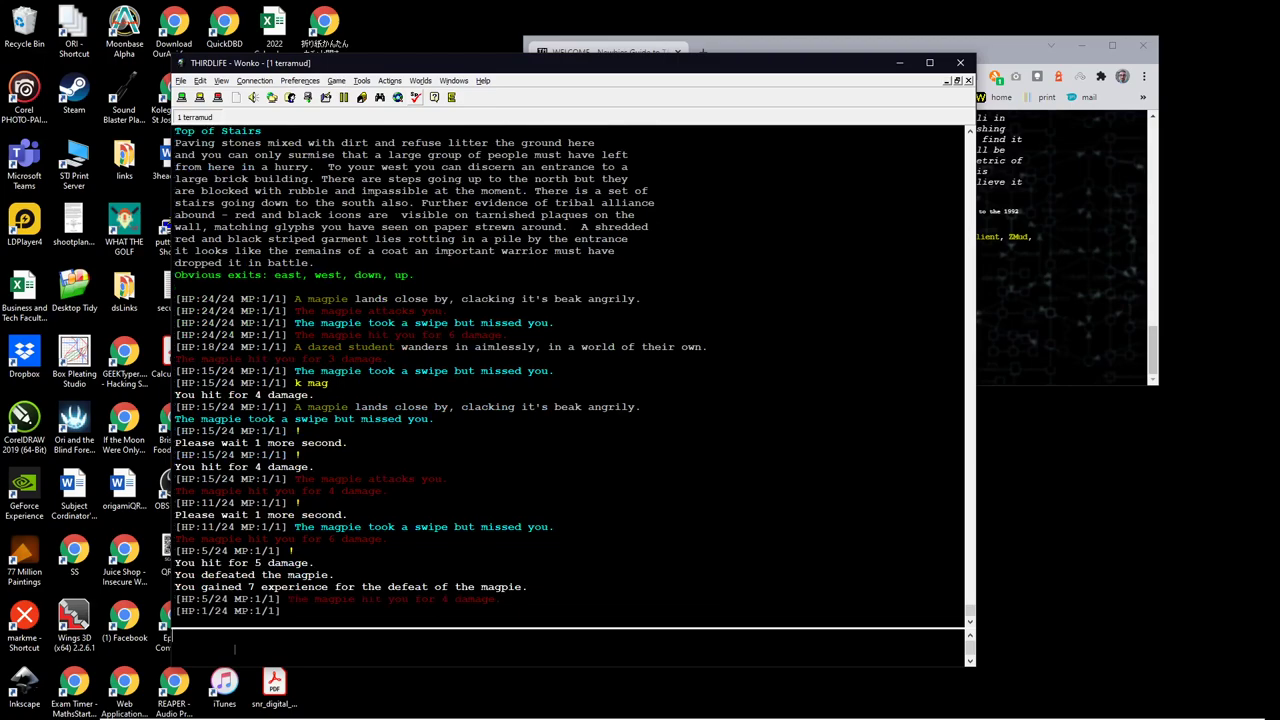
Step: Try moving south and down, then use 'go regen' to return to Sickbay
text(s)
key(Return)
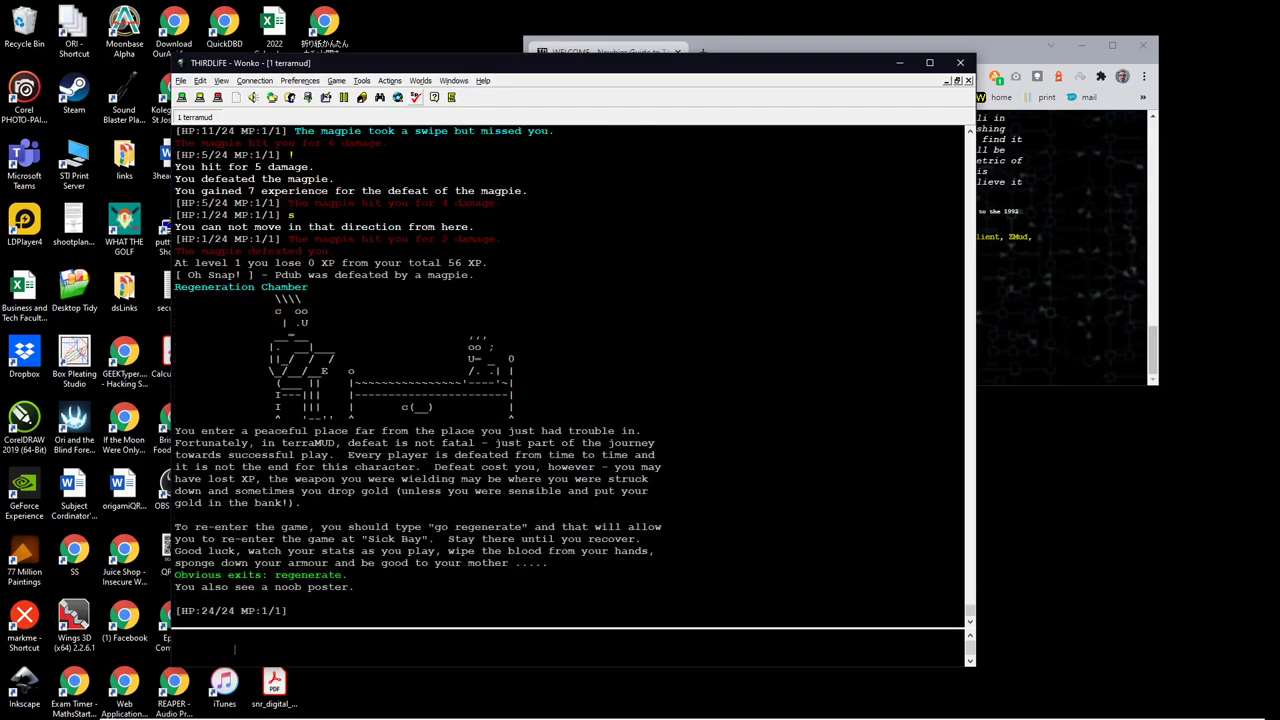
text(d)
key(Return)
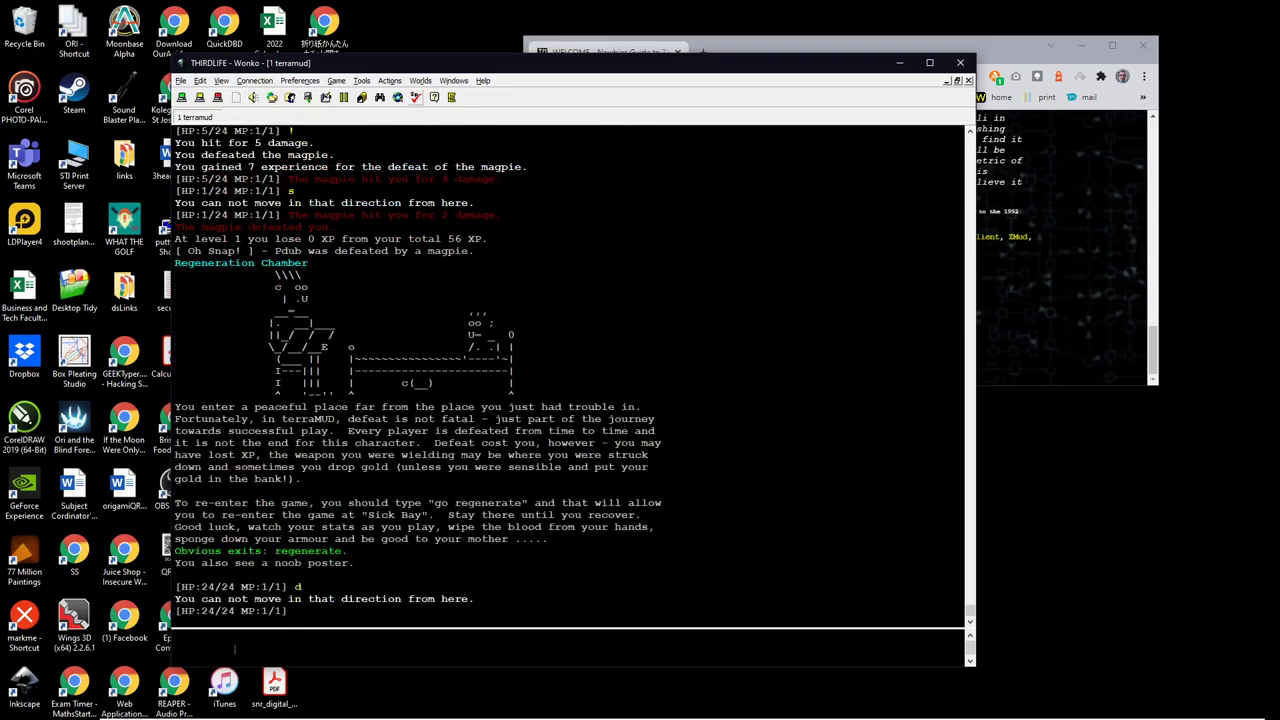
text(go regen)
key(Return)
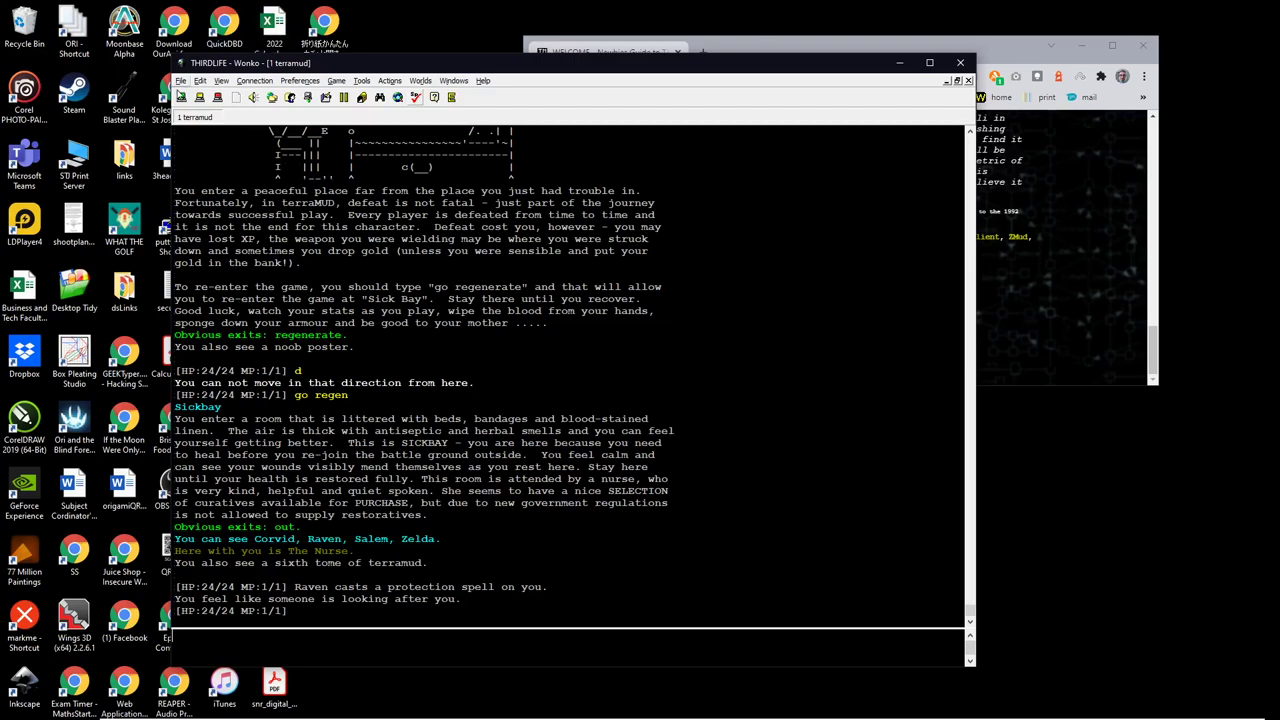
Step: Open the Address Book from the File menu and open the terramud site's Properties
click(182, 82)
click(220, 125)
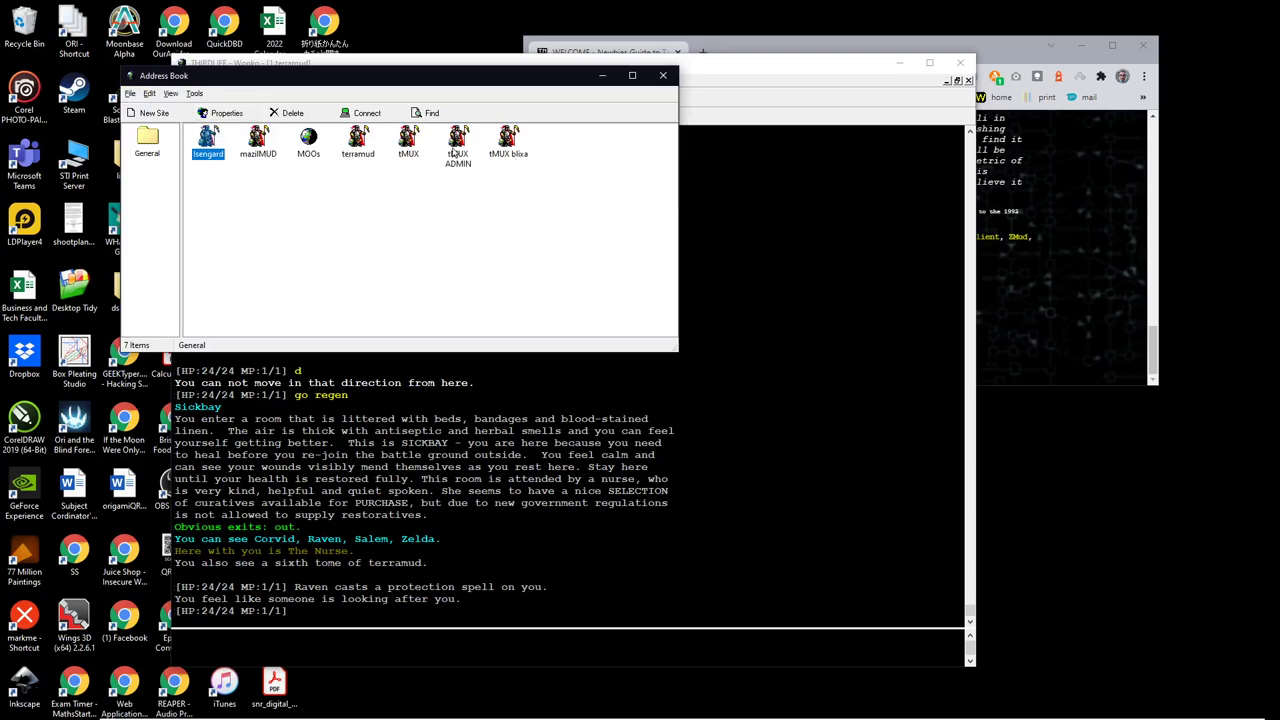
click(354, 146)
right_click(356, 146)
click(395, 166)
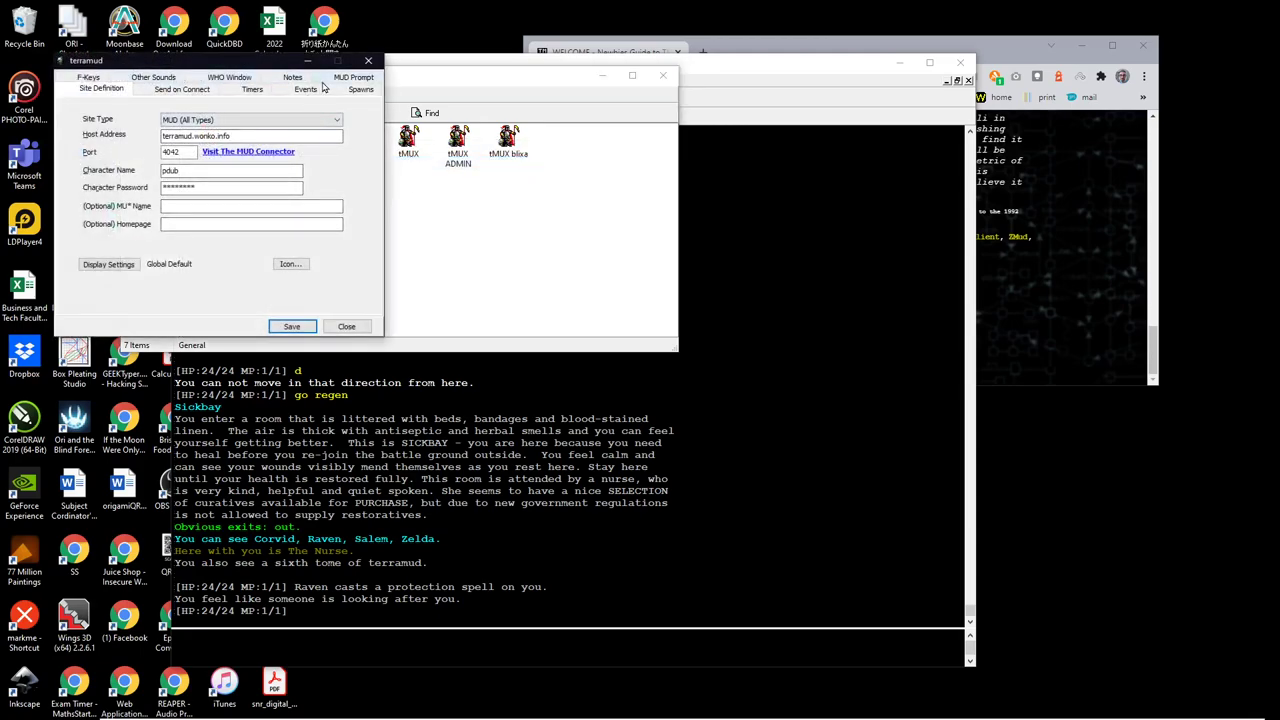
Step: On the F-Keys tab of terramud's properties, set F2 to 'look' and F12 to 'quit'
drag(212, 65, 442, 205)
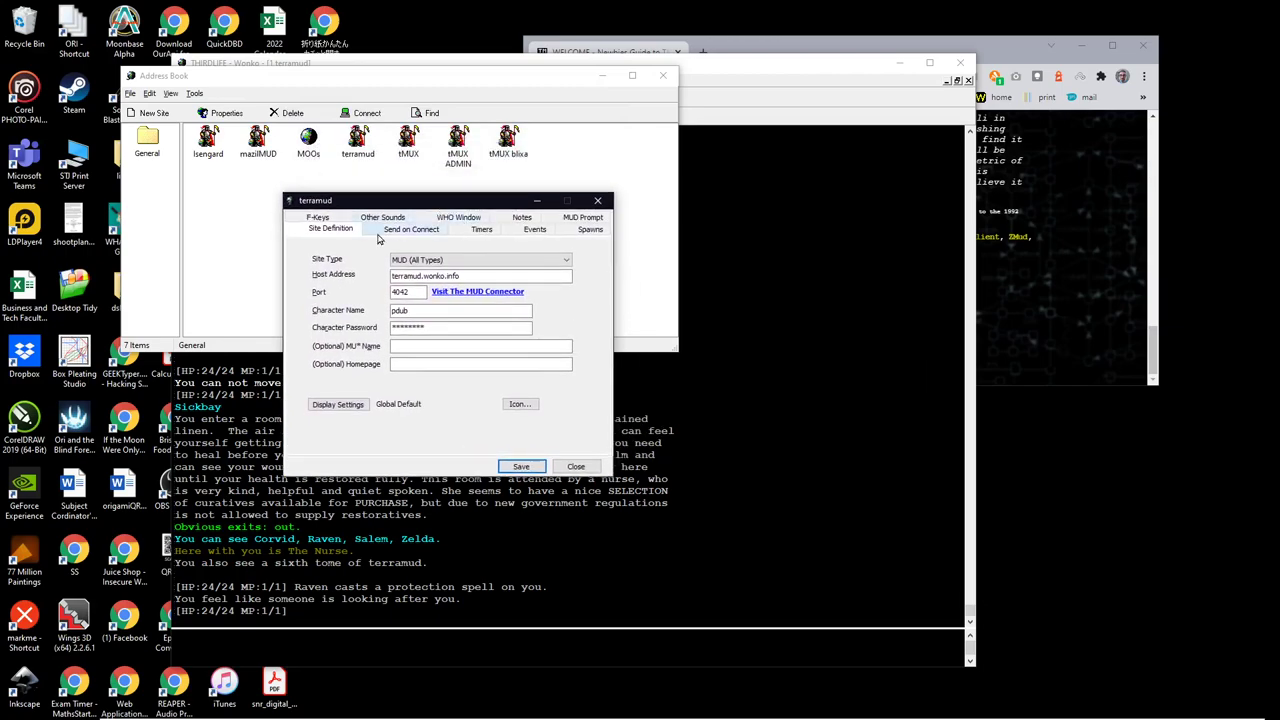
click(318, 217)
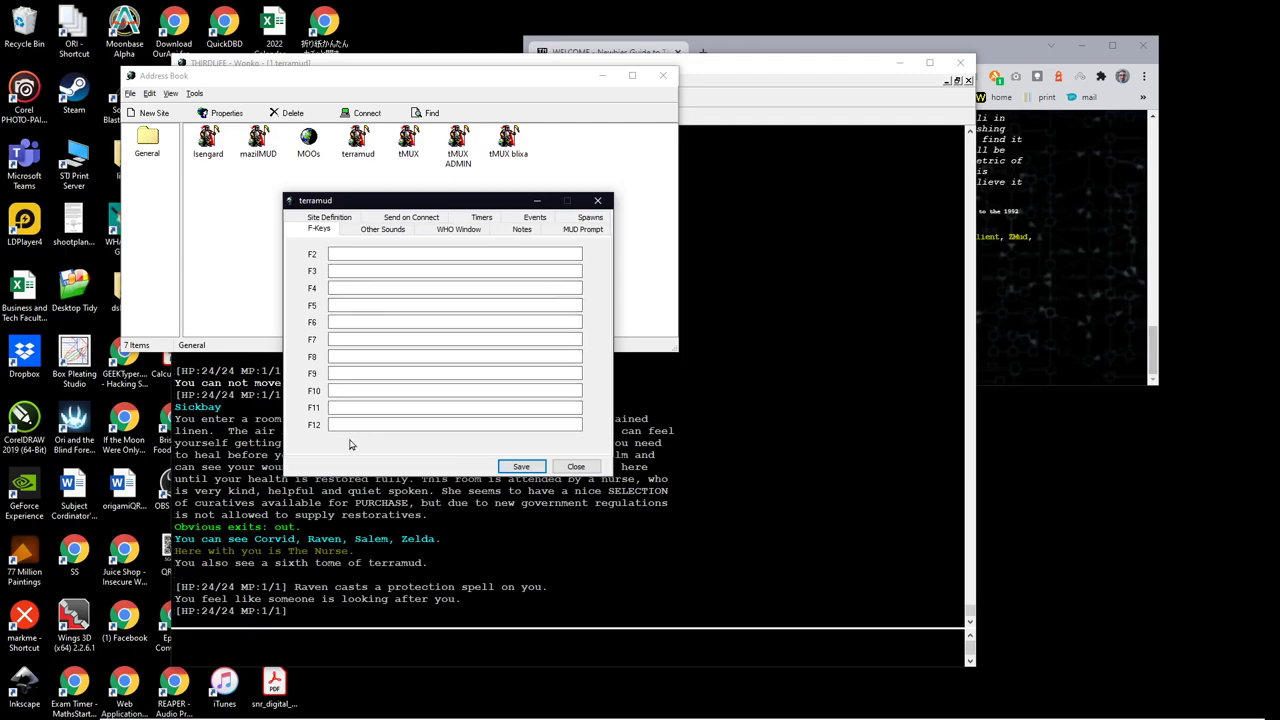
click(346, 255)
text(look)
click(339, 424)
text(quity)
key(BackSpace)
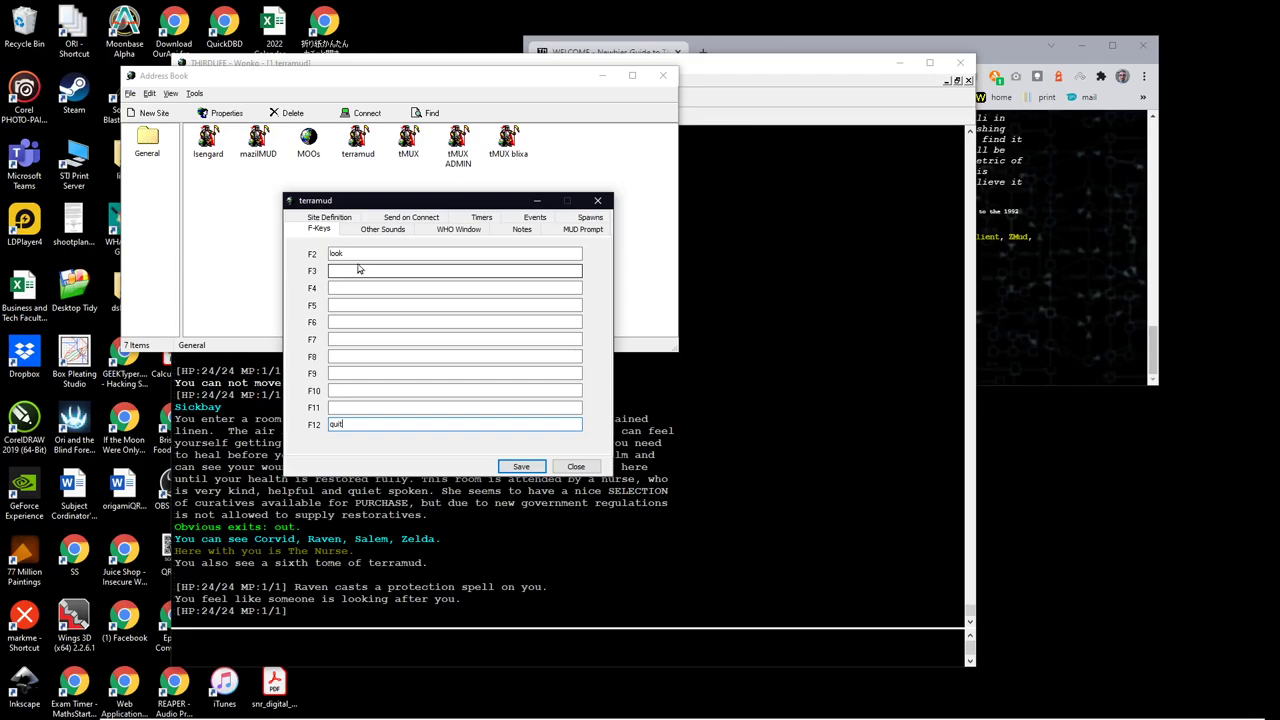
Step: On the Timers tab, add a continuous 30-second timer 'heartbeat' that sends 'look'
click(482, 219)
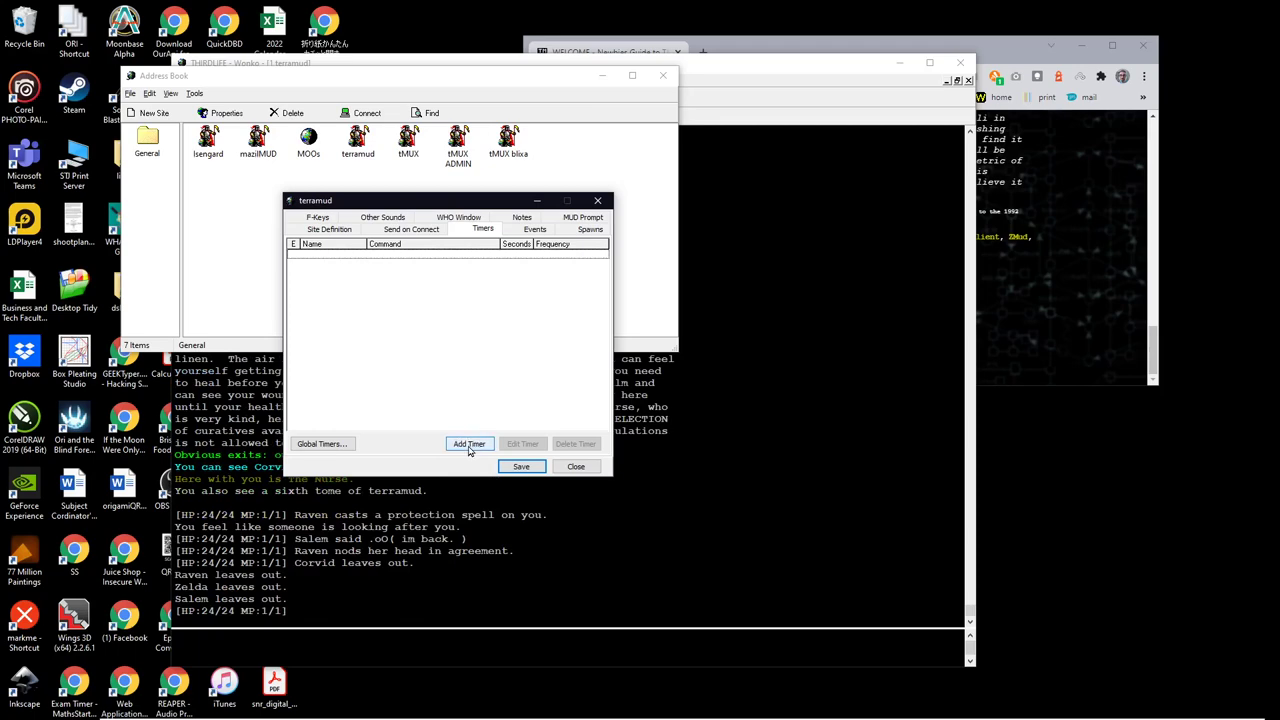
click(468, 449)
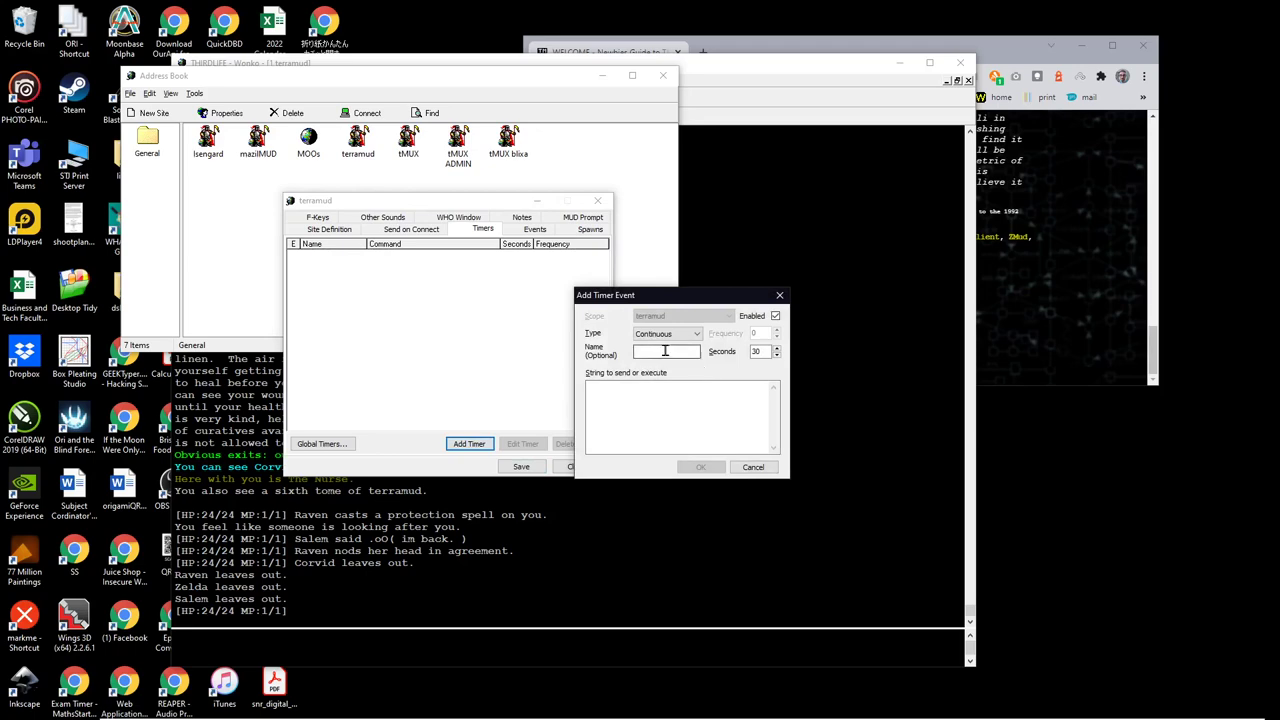
click(662, 351)
text(heartbeat)
click(651, 403)
text(look)
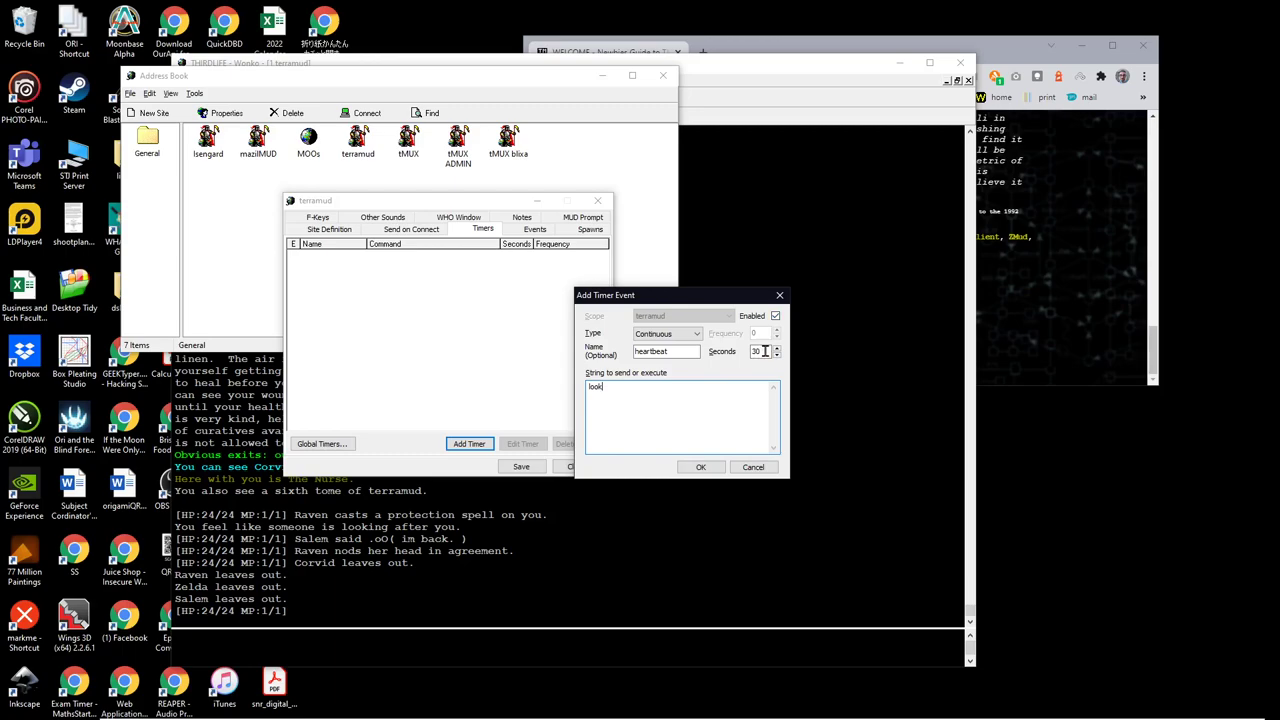
click(765, 351)
click(701, 468)
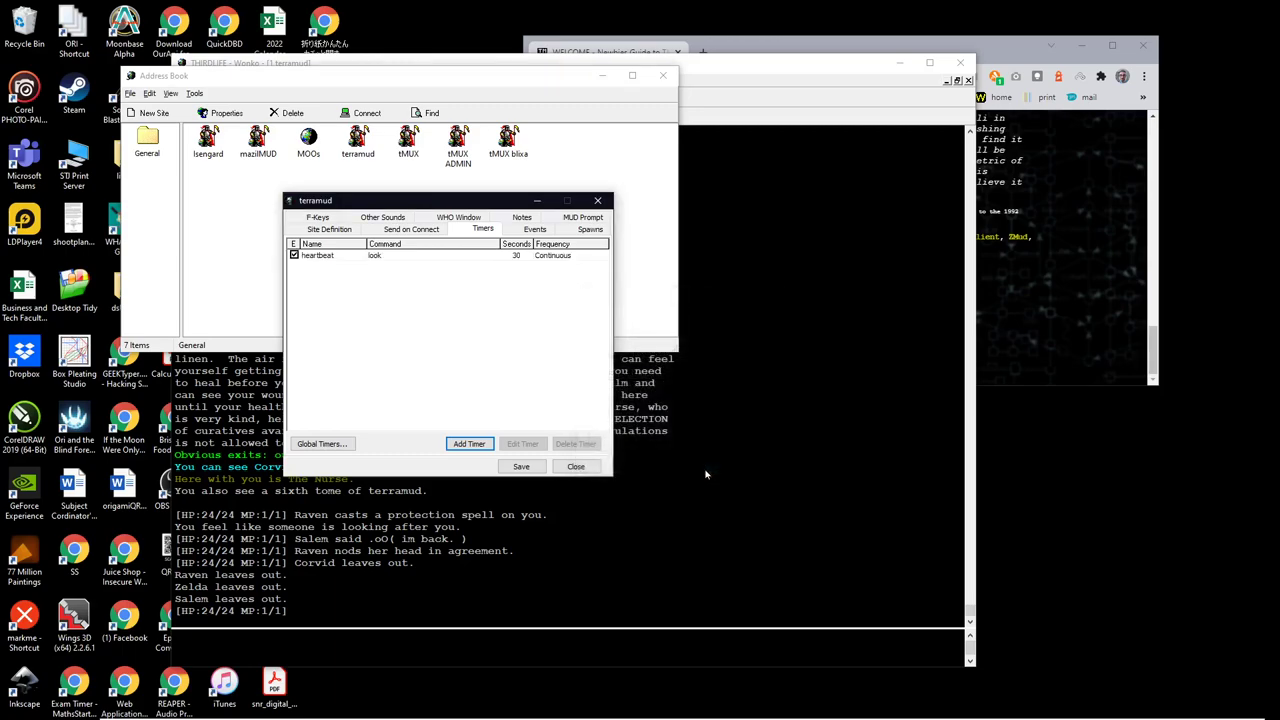
Step: Save the terramud site settings, then leave Sickbay and walk north to the Base of Stairs
click(521, 467)
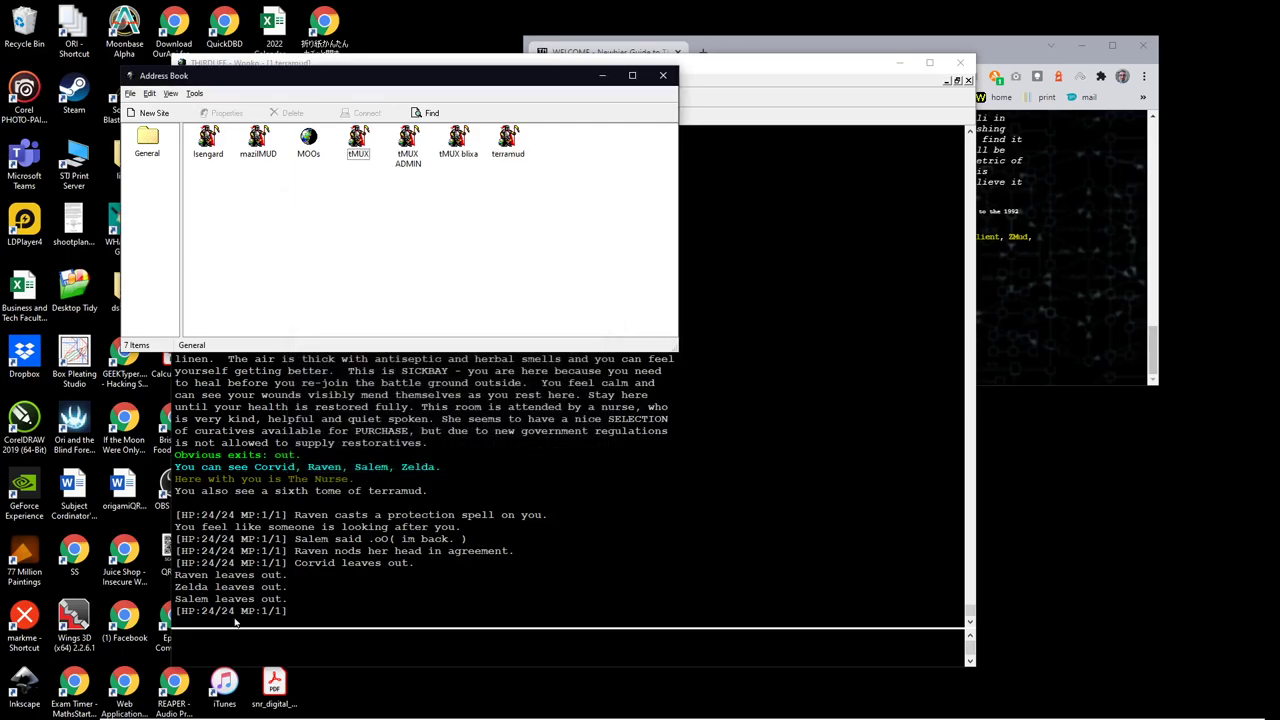
click(208, 649)
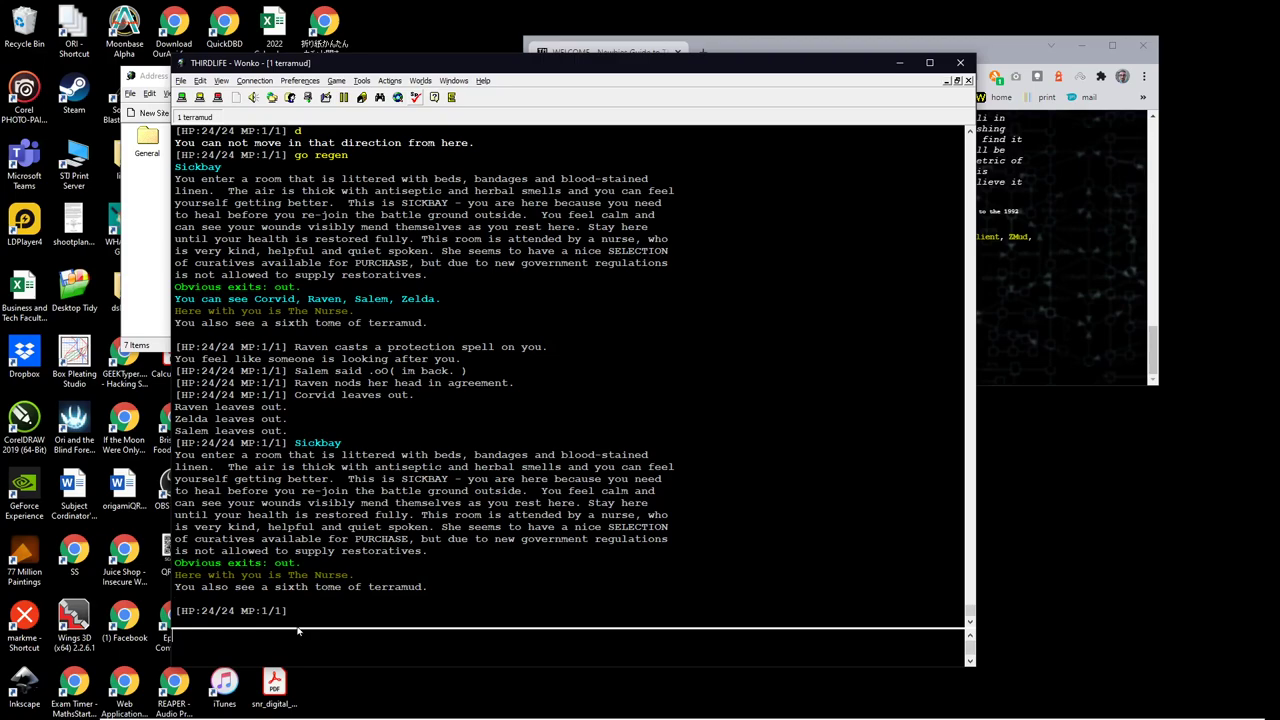
text(out)
key(Return)
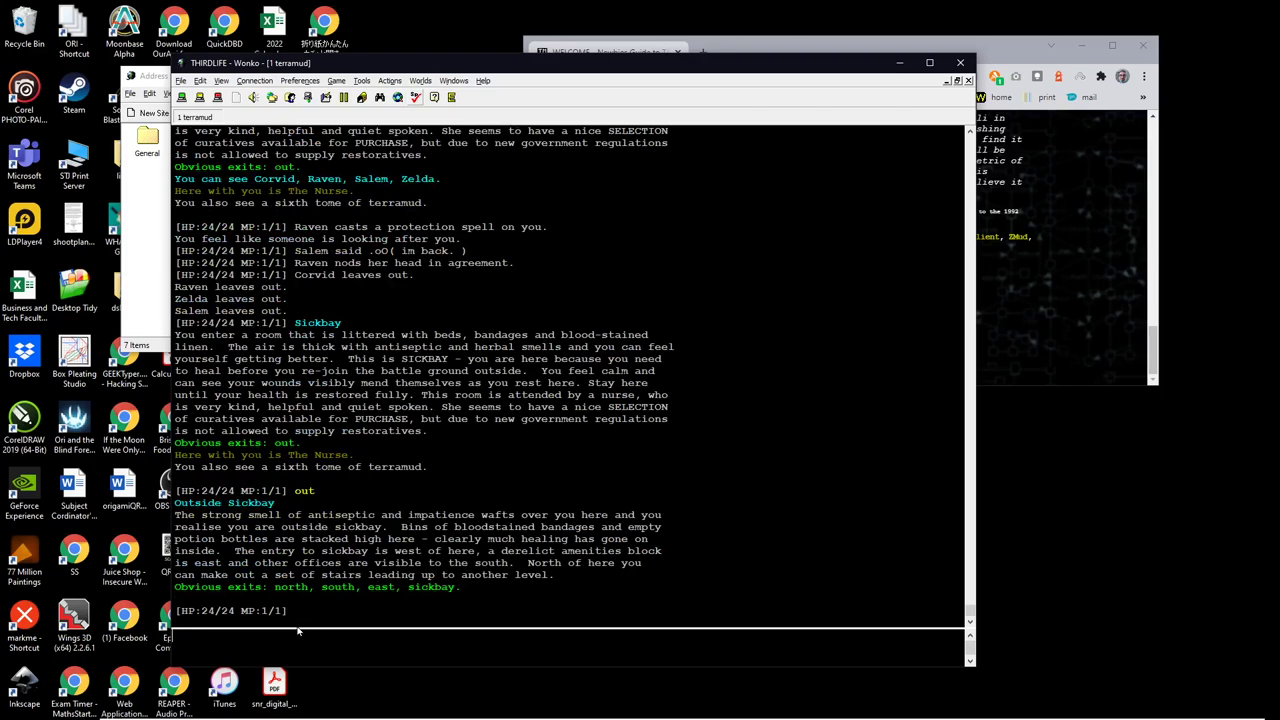
text(n)
key(Return)
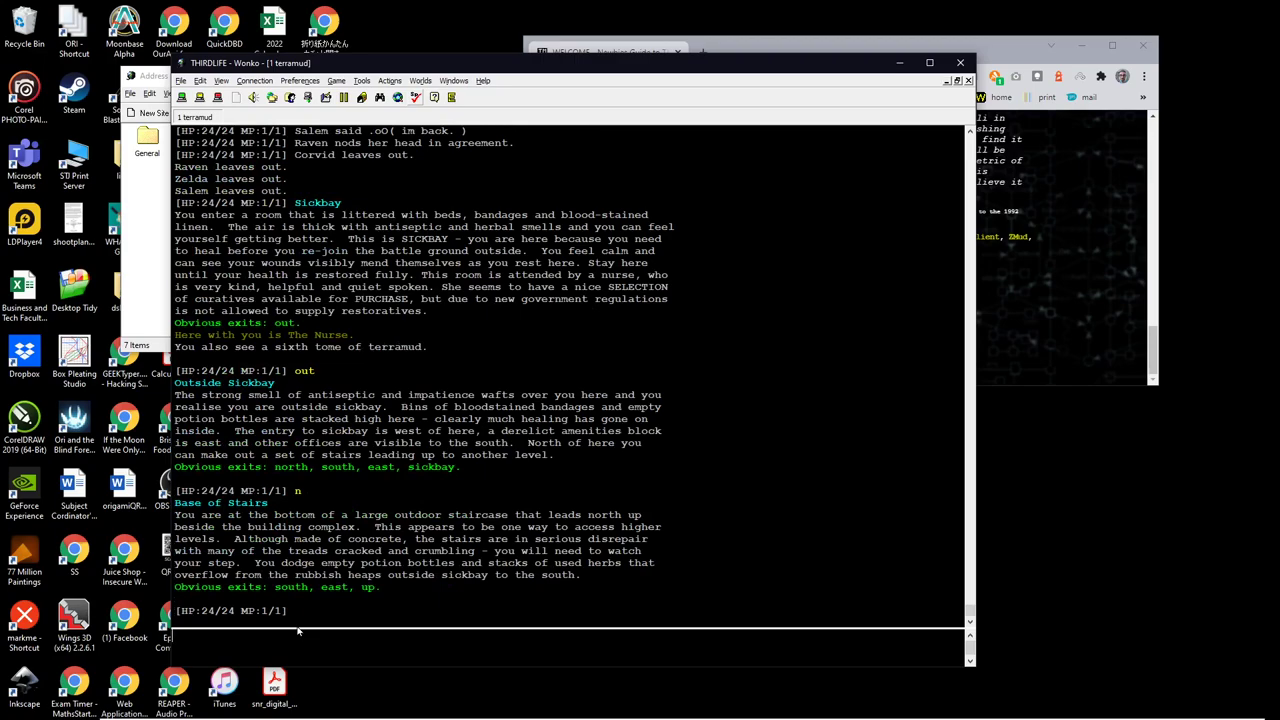
Step: Look again, walk south, enter Sickbay with 'go sick', and quit the game
key(Return)
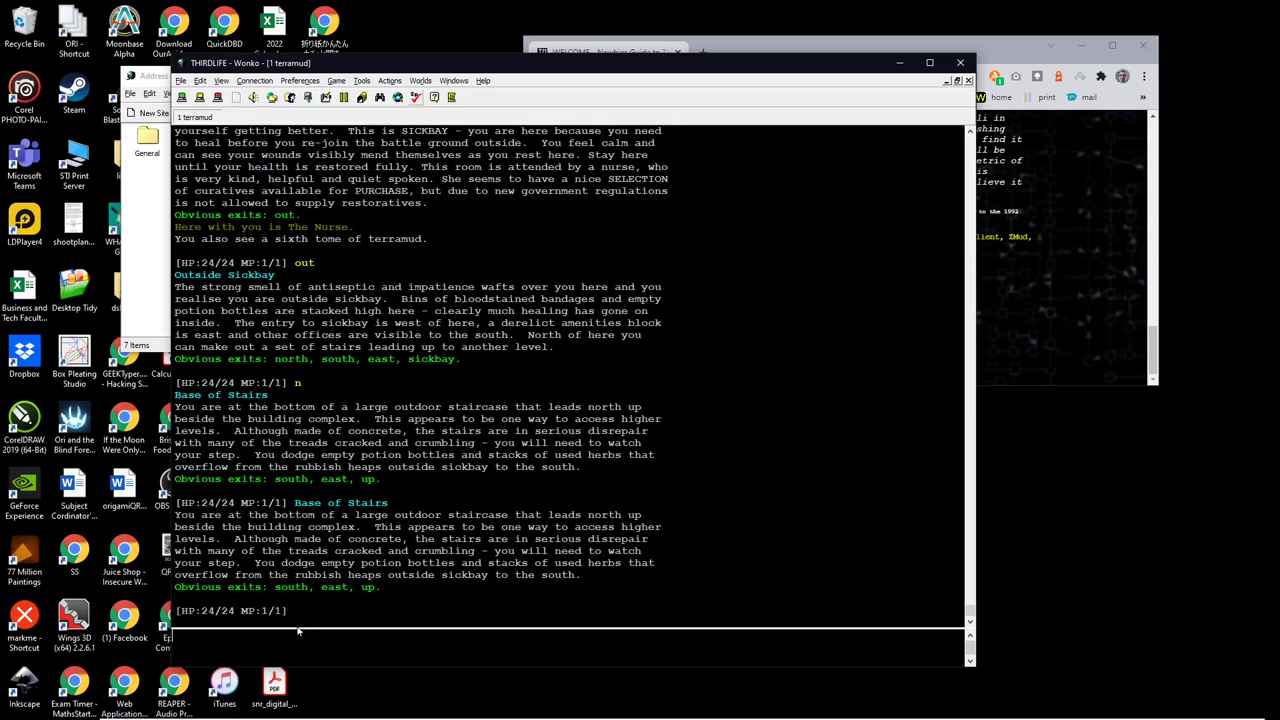
text(s)
key(Return)
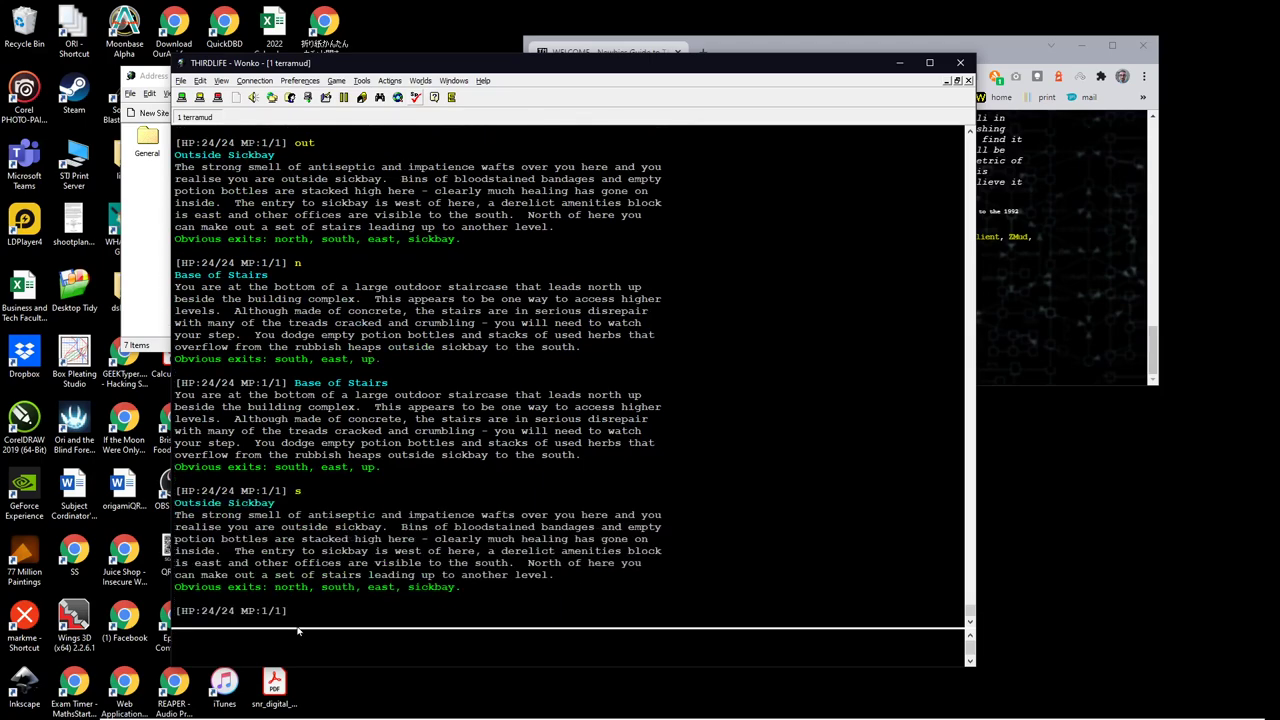
text(go sick)
key(Return)
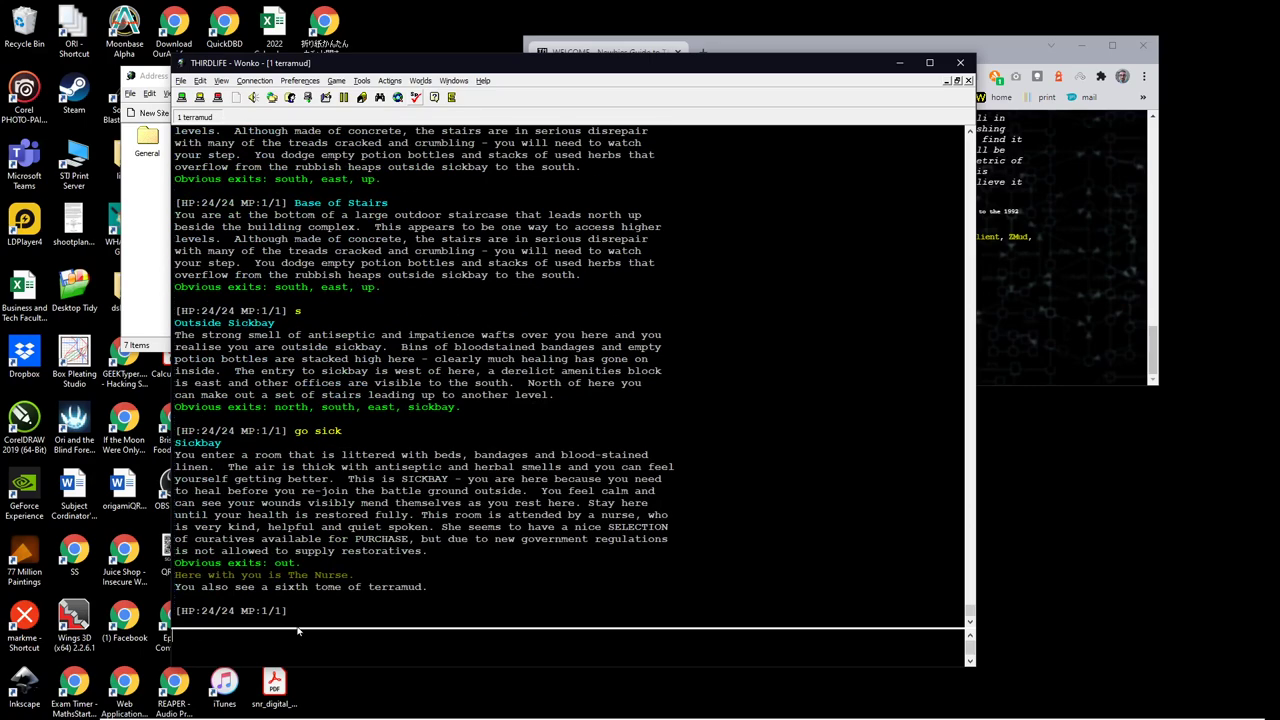
text(quit)
key(Return)
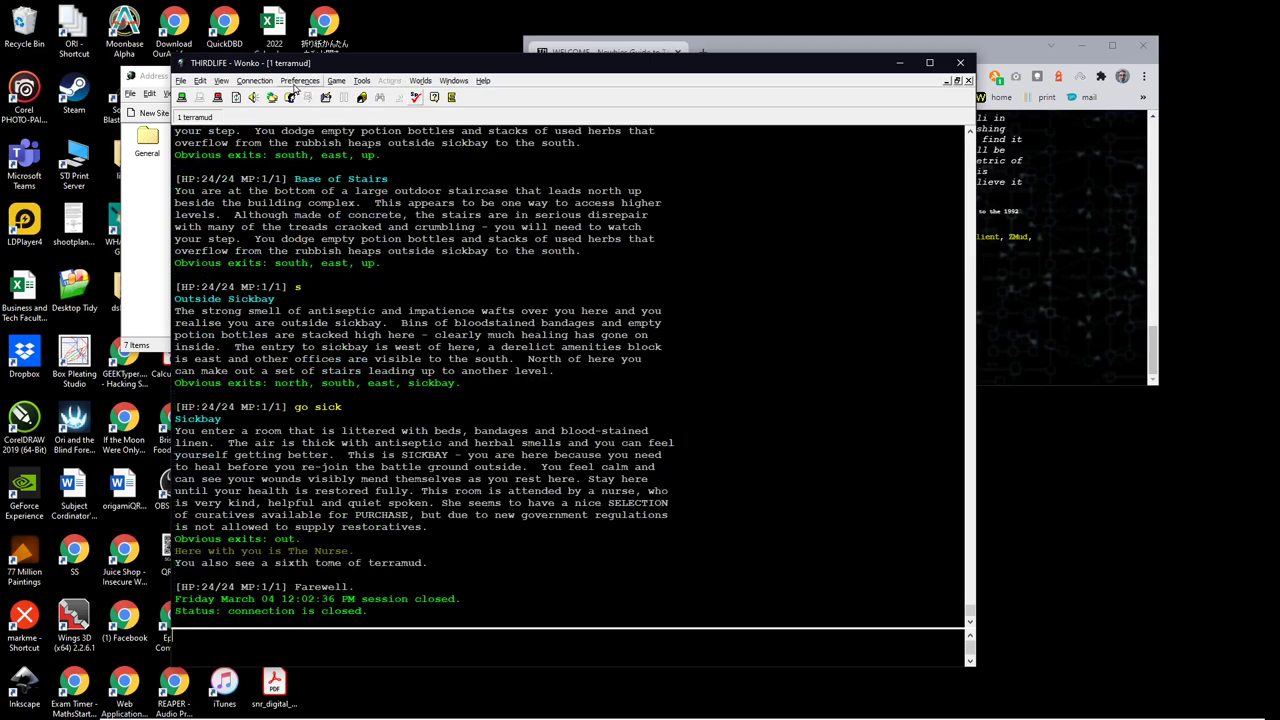
click(181, 84)
click(187, 124)
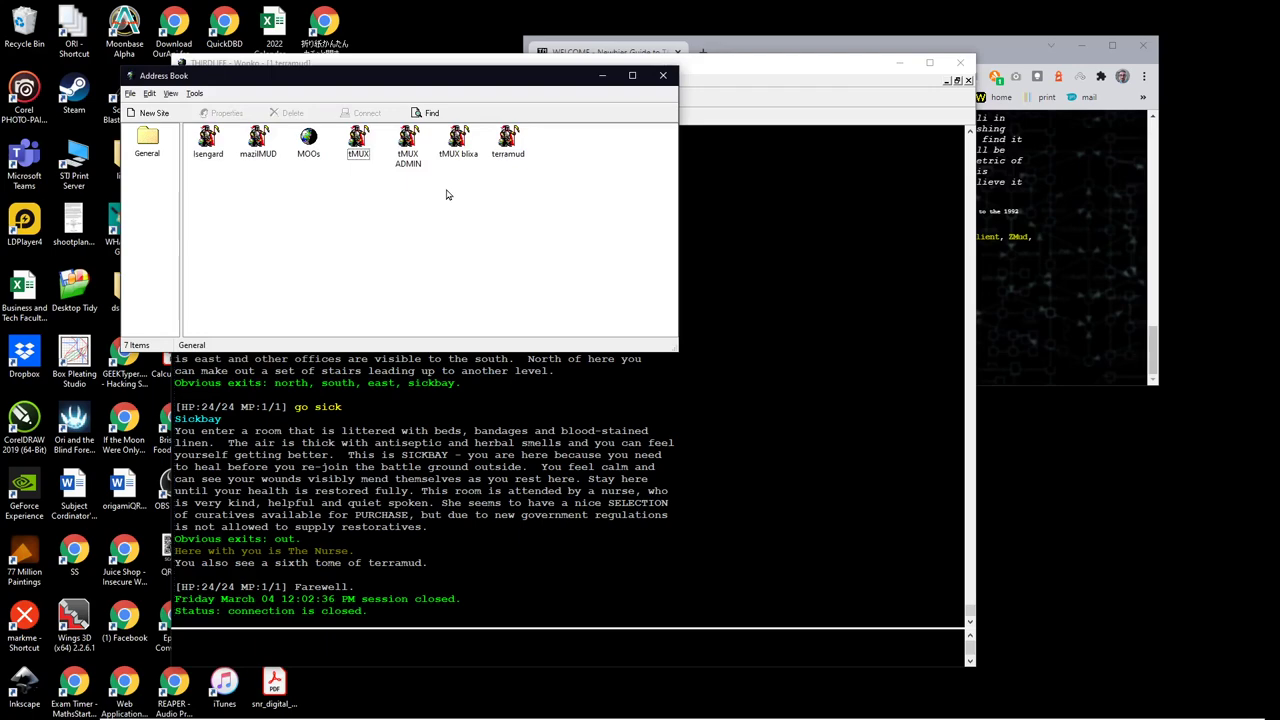
click(506, 147)
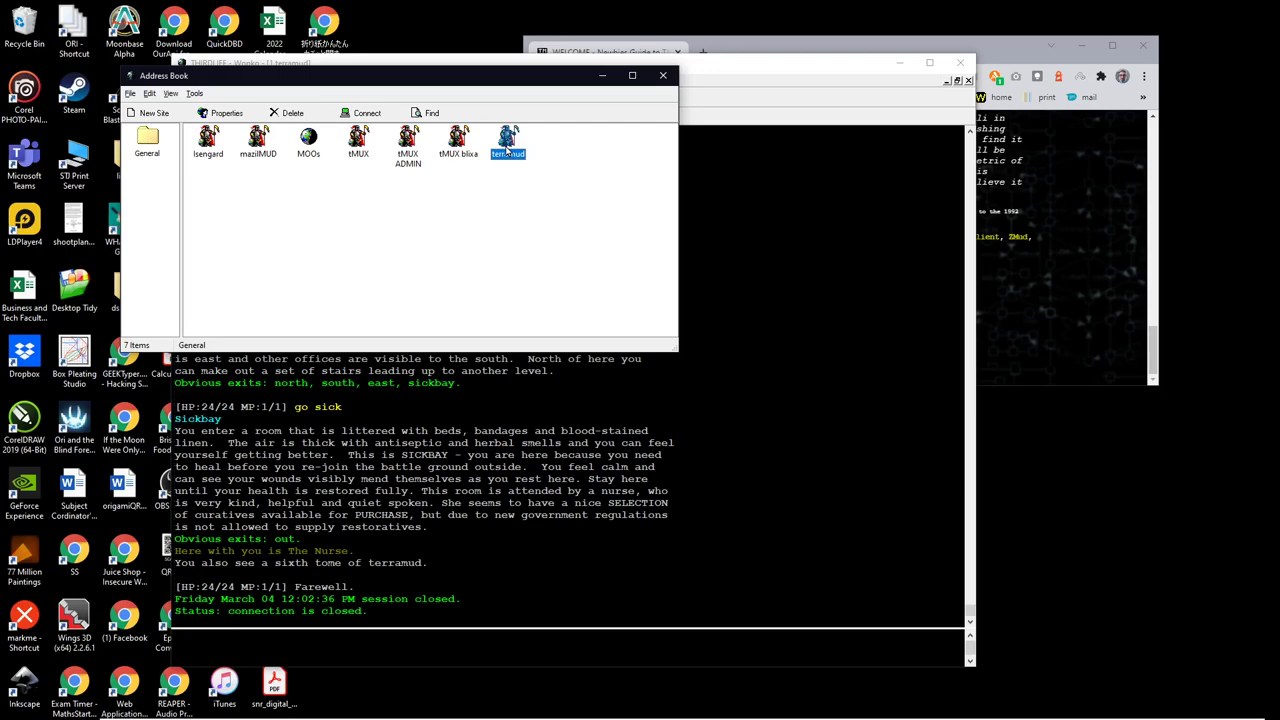
right_click(507, 141)
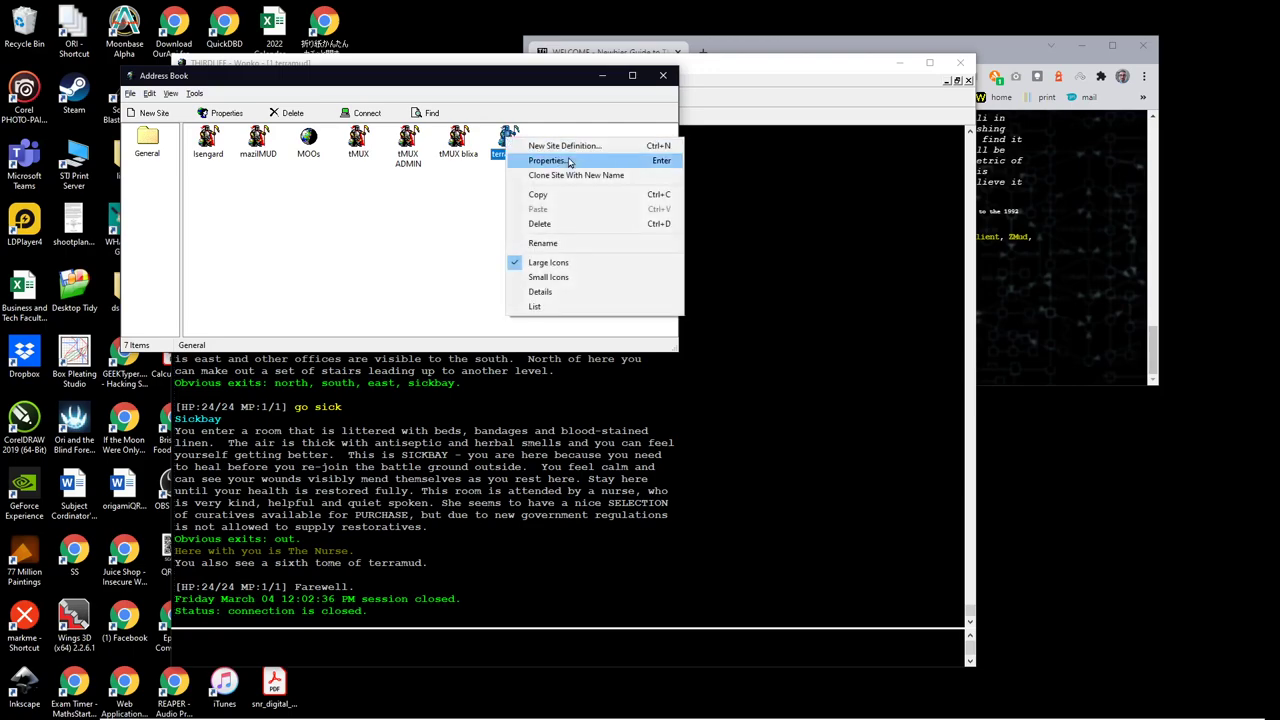
click(575, 162)
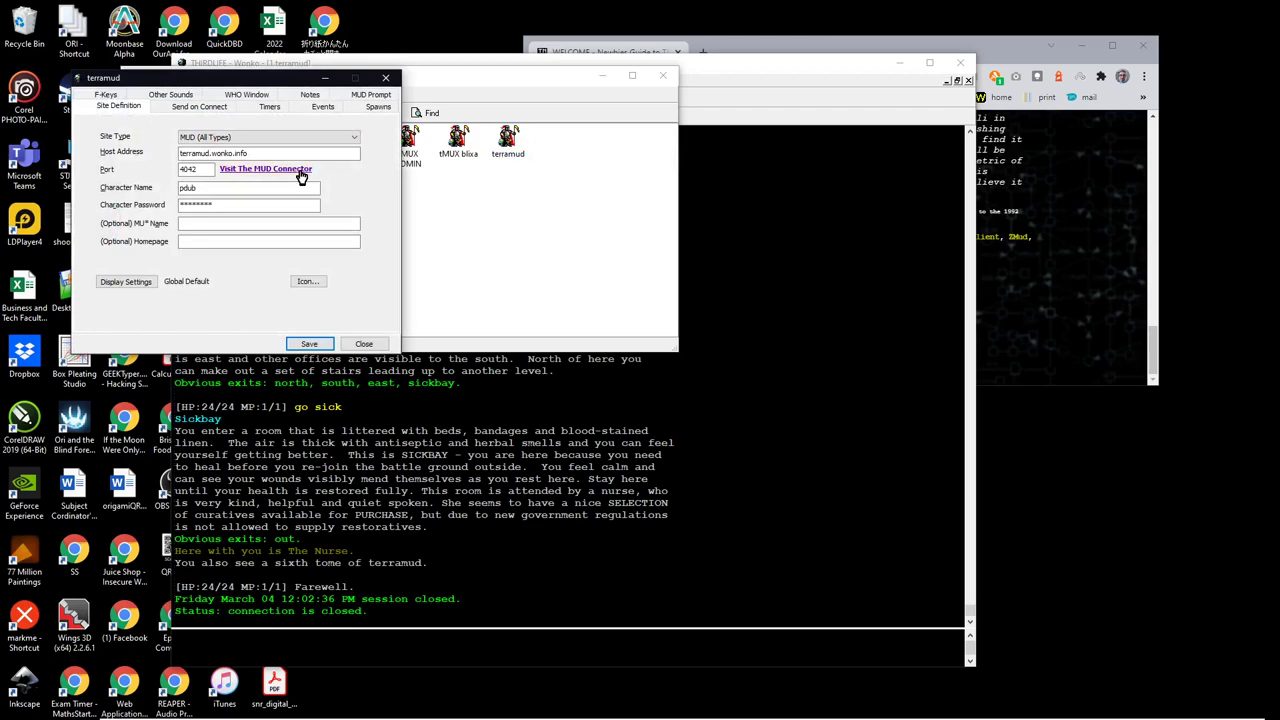
click(322, 108)
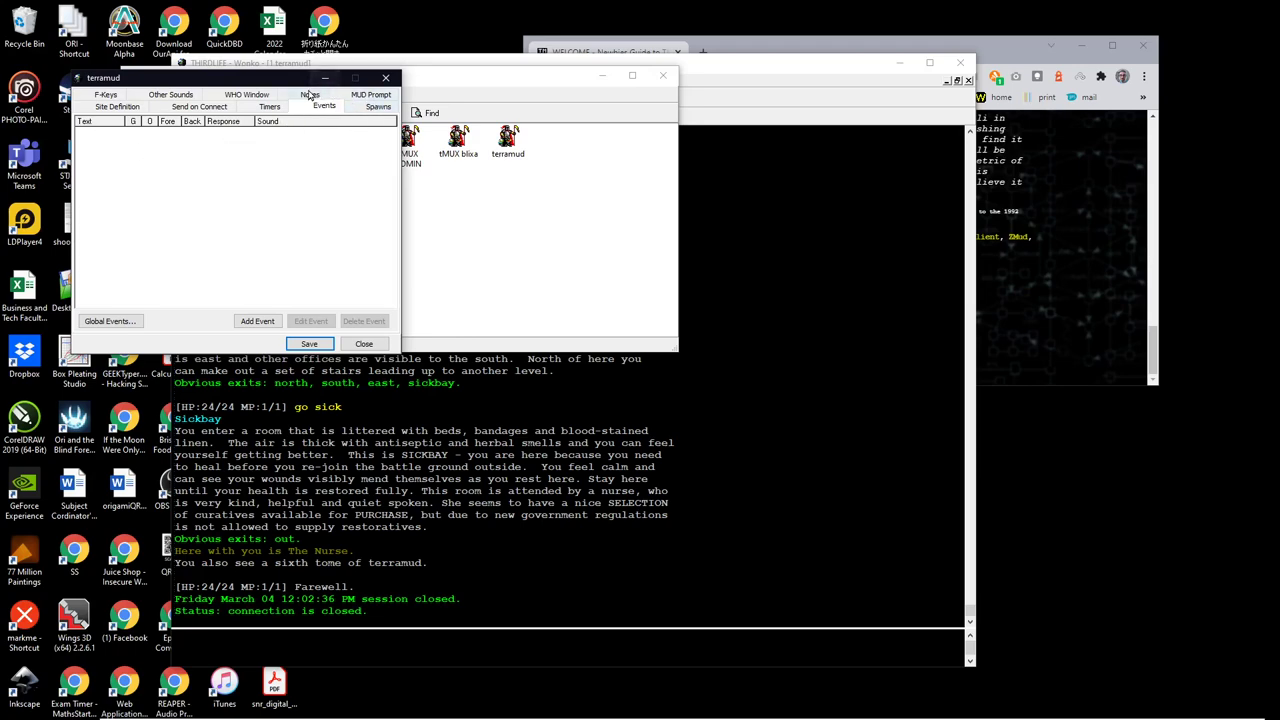
click(311, 94)
click(172, 160)
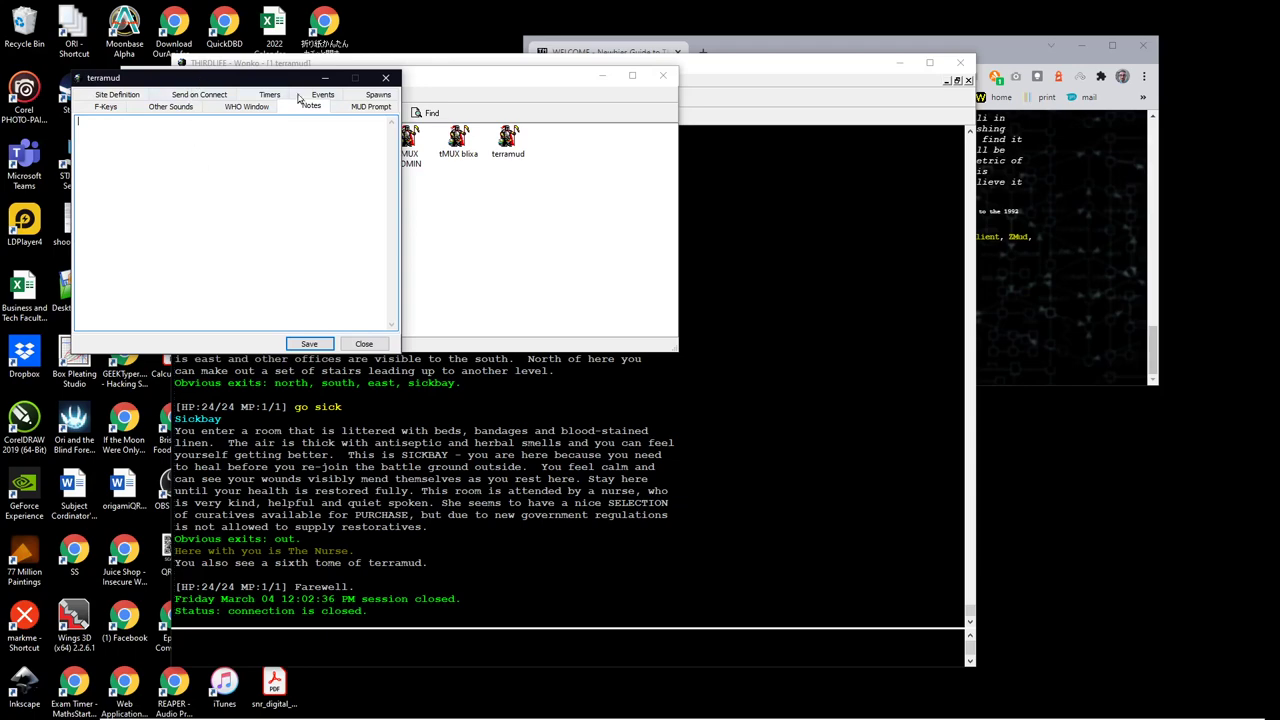
click(363, 343)
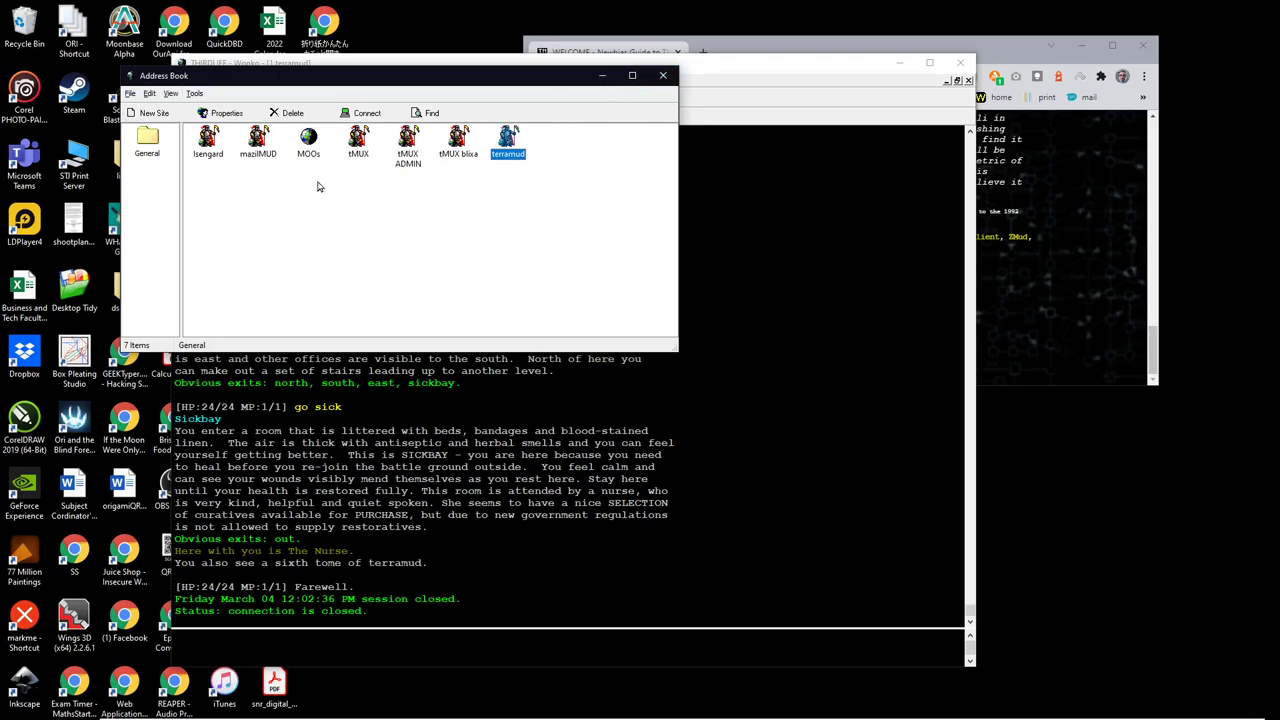
click(663, 79)
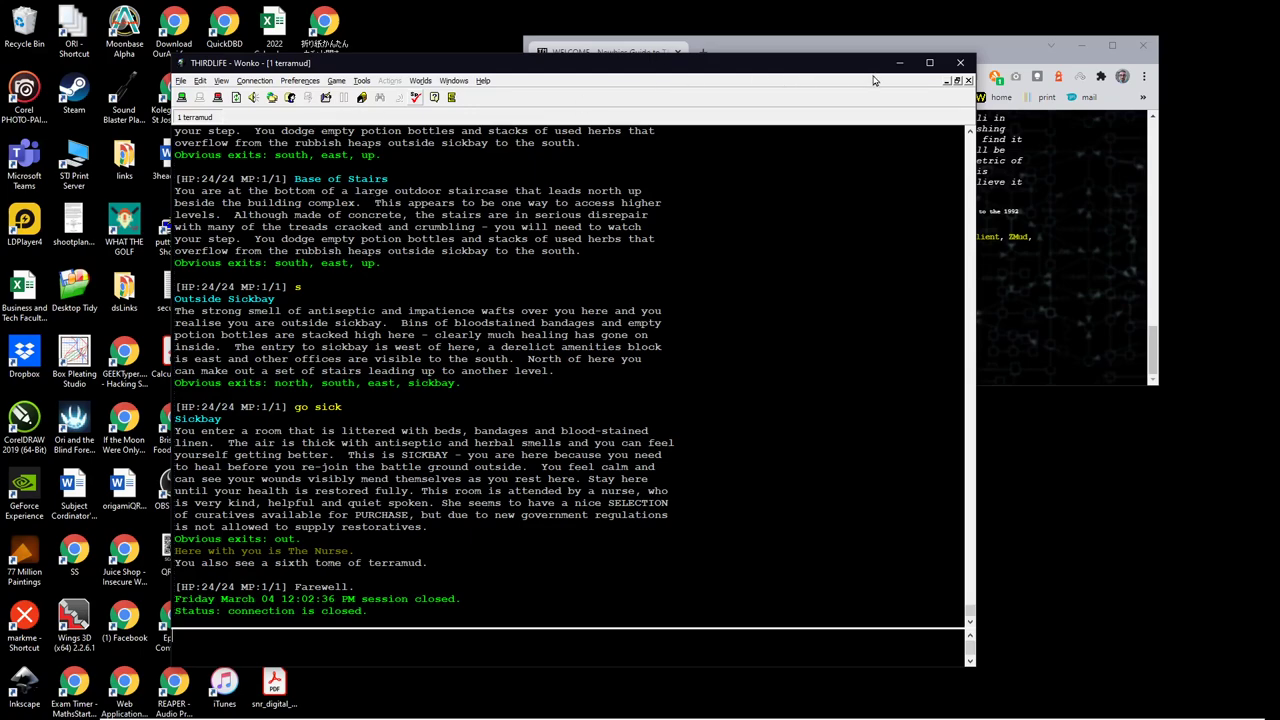
Step: Close SimpleMU, enlarge the Newbies Guide browser window, then launch MUSHclient and widen its window
click(960, 63)
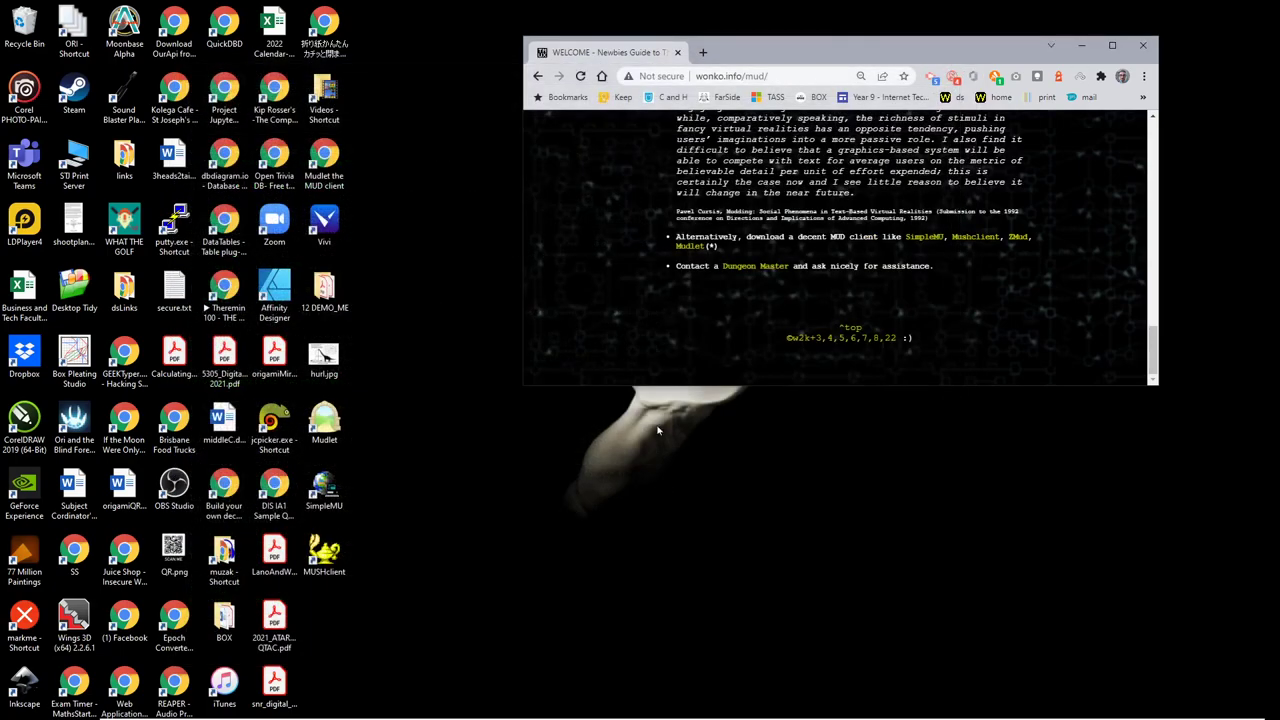
drag(523, 385, 420, 509)
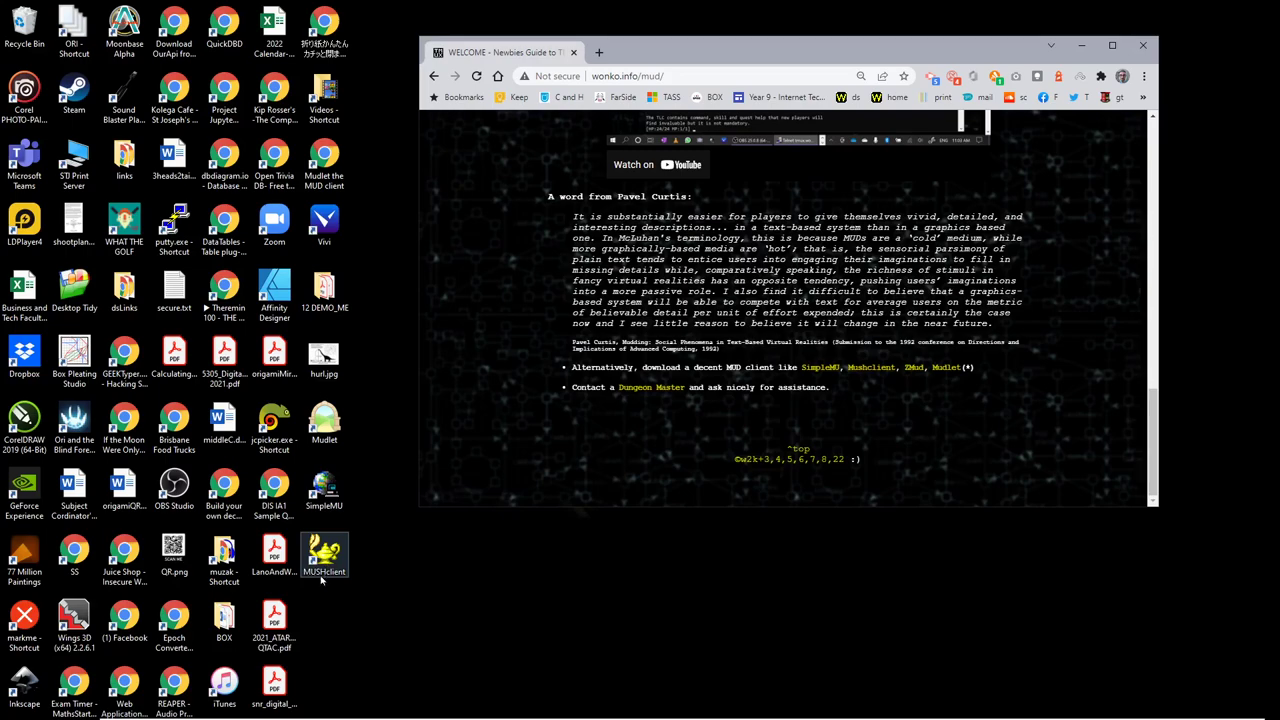
click(325, 561)
double_click(324, 557)
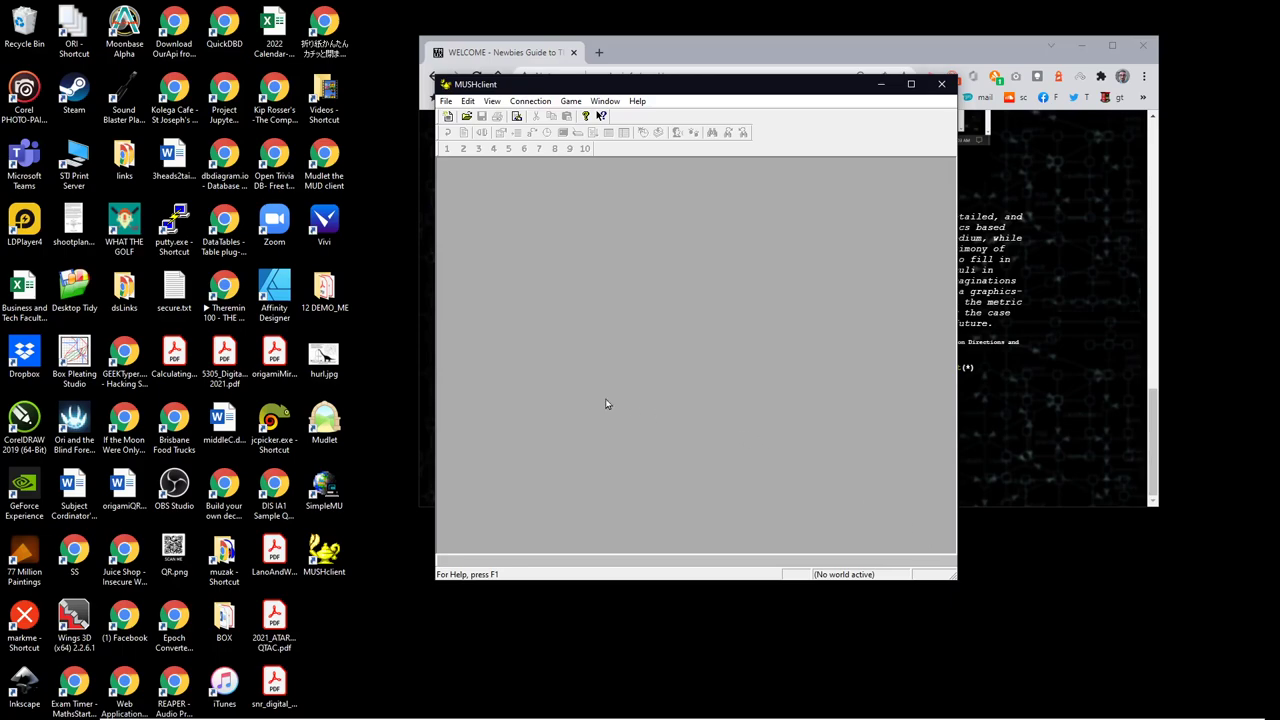
drag(437, 400, 170, 405)
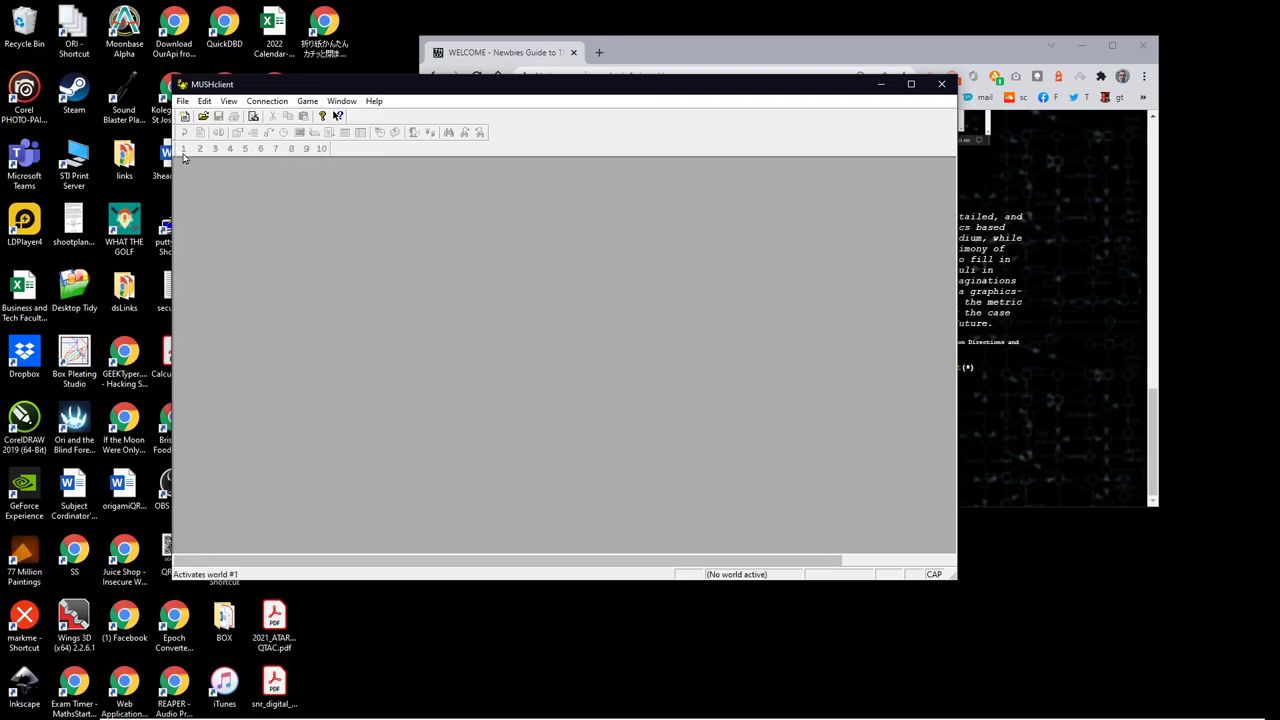
Step: Create a new world 'tmux' at address tmux.wonk with port 4042 and try connecting
click(276, 102)
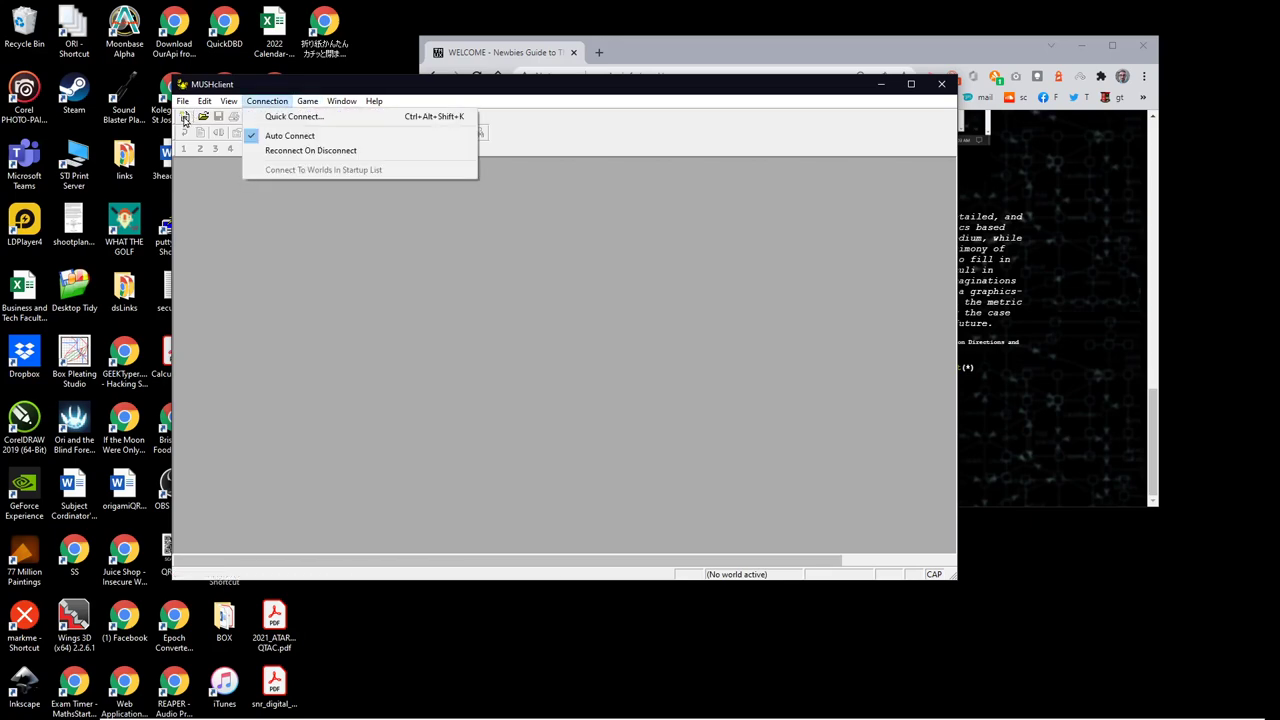
click(206, 217)
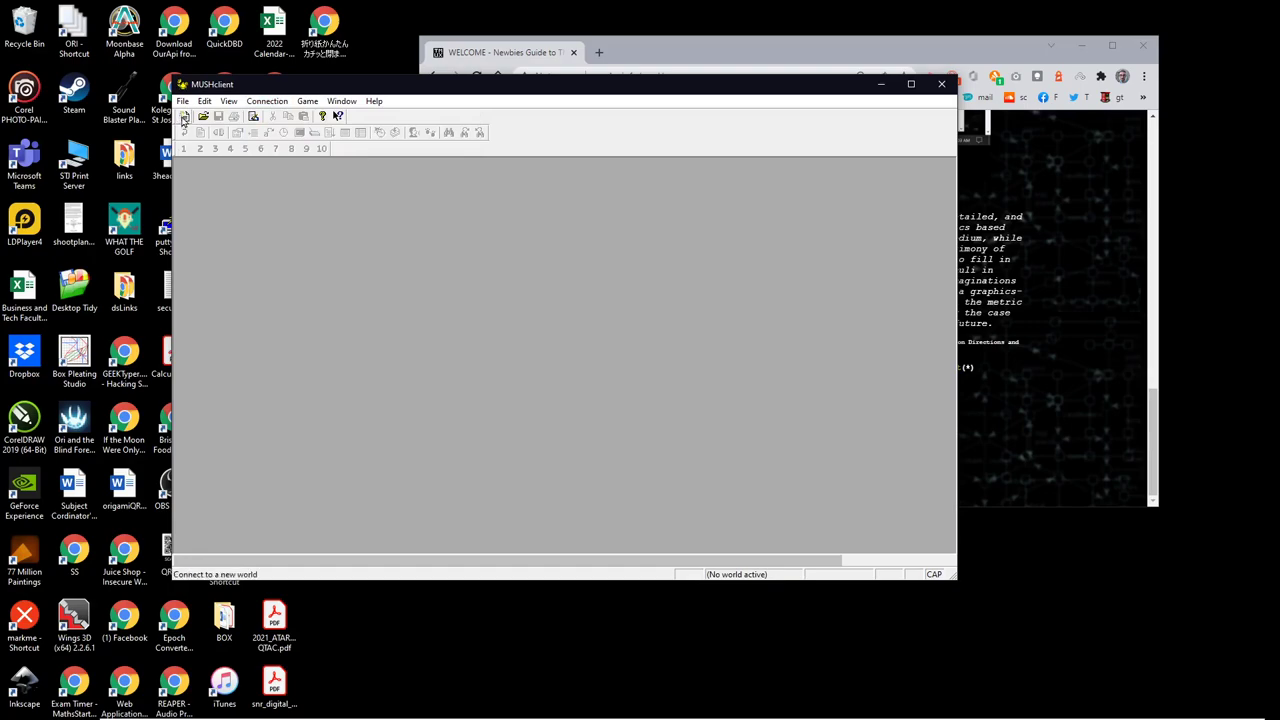
click(184, 118)
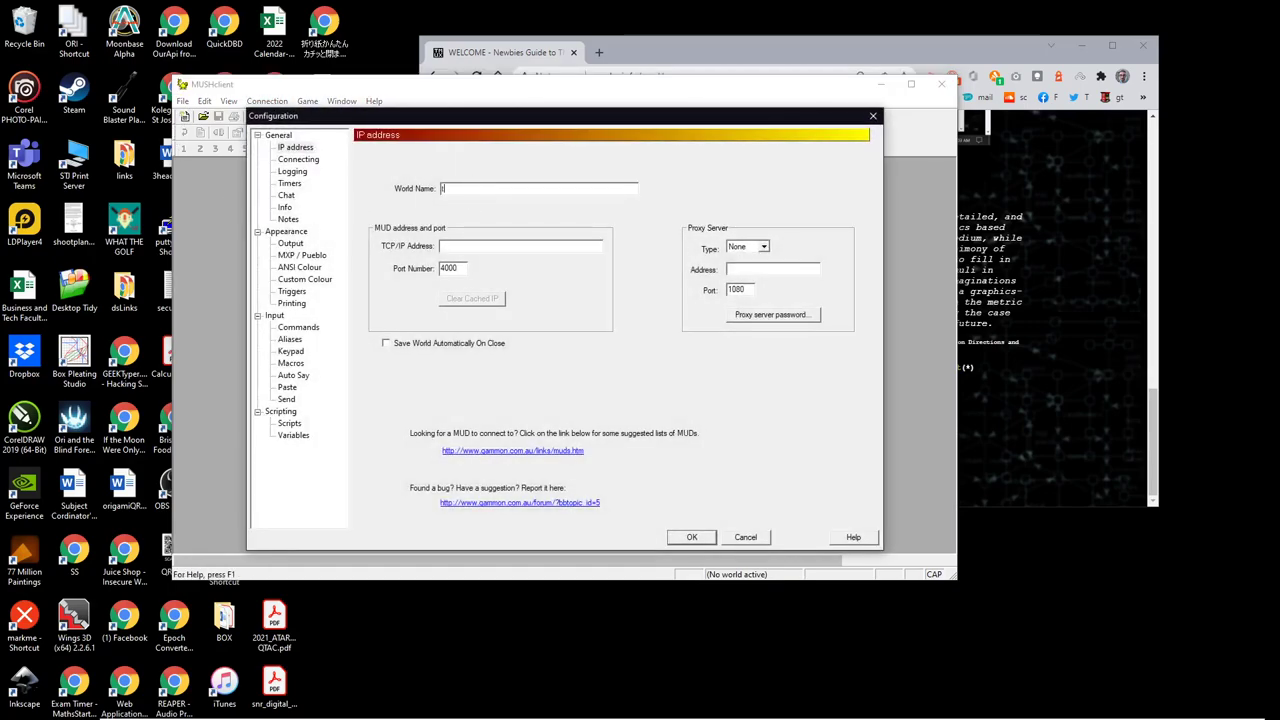
text(tmux.)
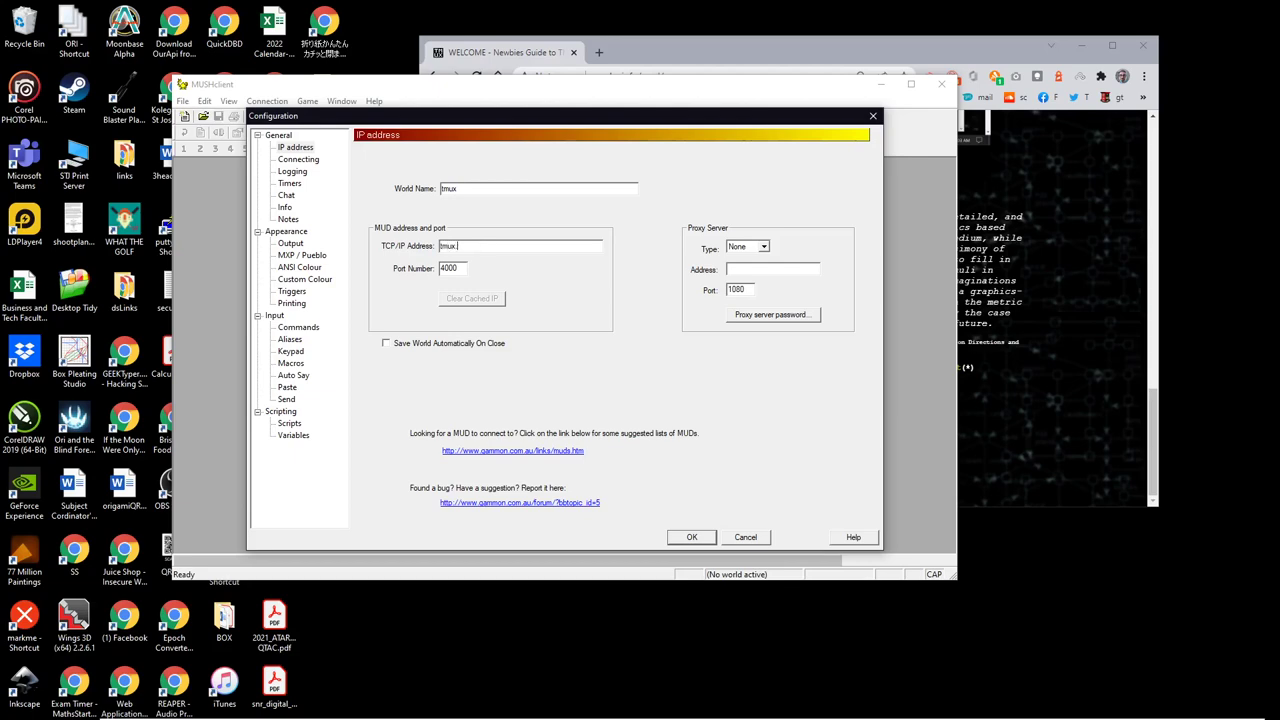
text(tmux.wonko.inf)
drag(461, 270, 441, 270)
text(42)
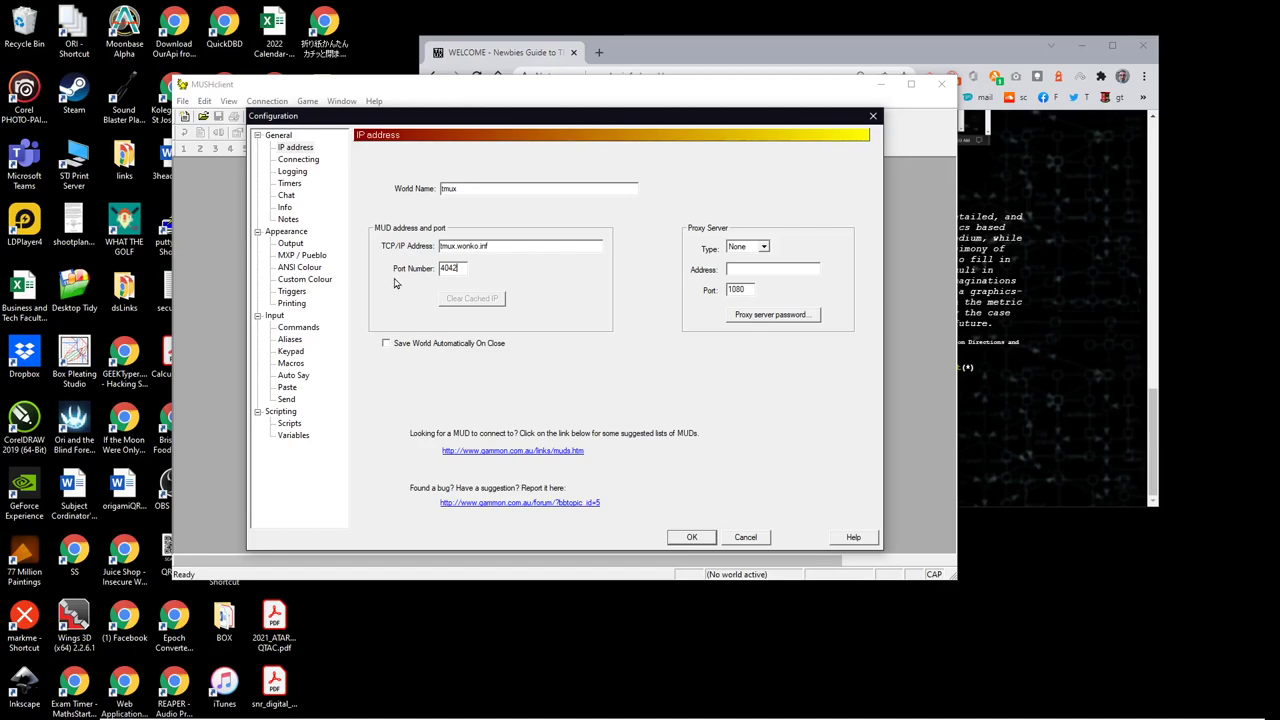
click(699, 544)
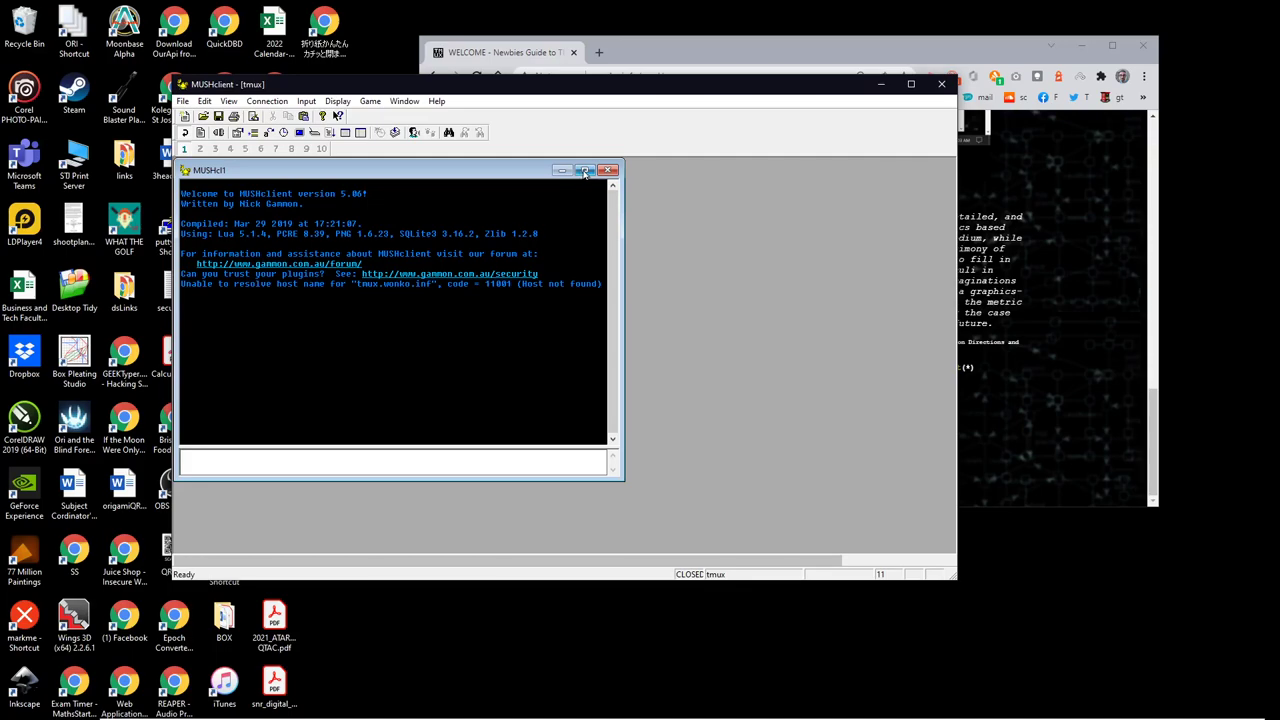
Step: Discard the failed world unsaved and recreate it with port 4042, then connect
click(585, 171)
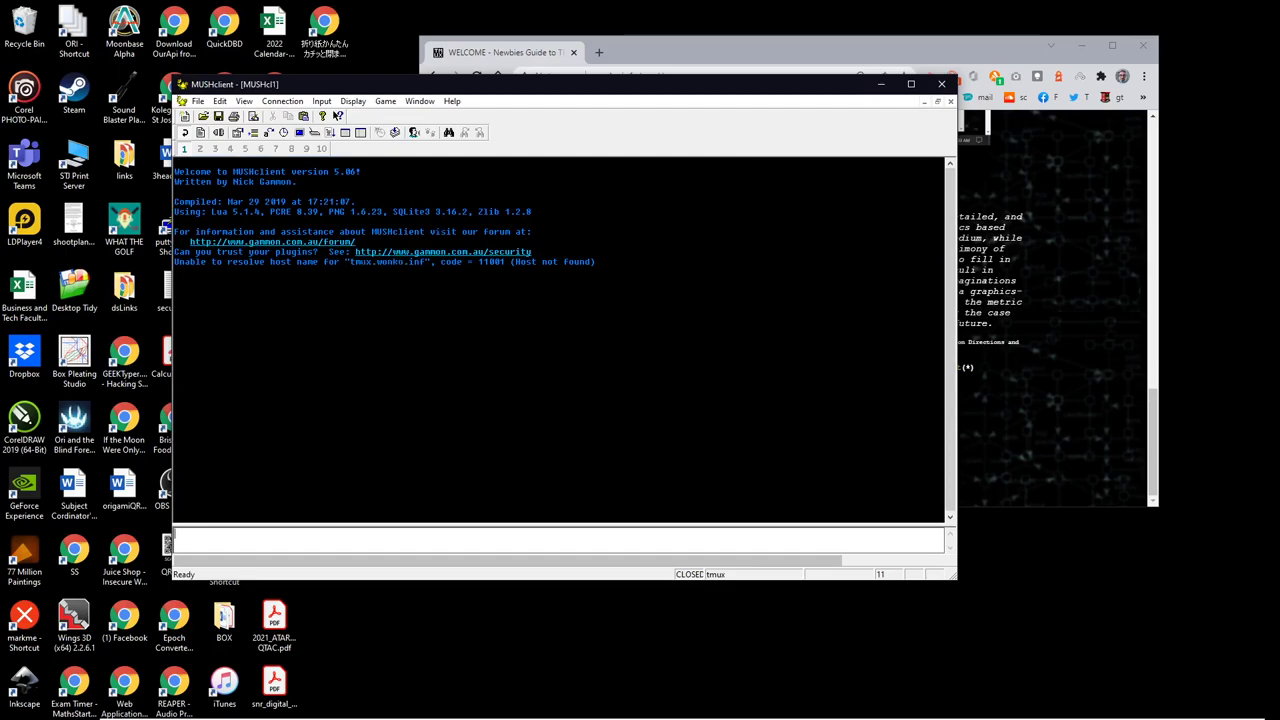
click(948, 103)
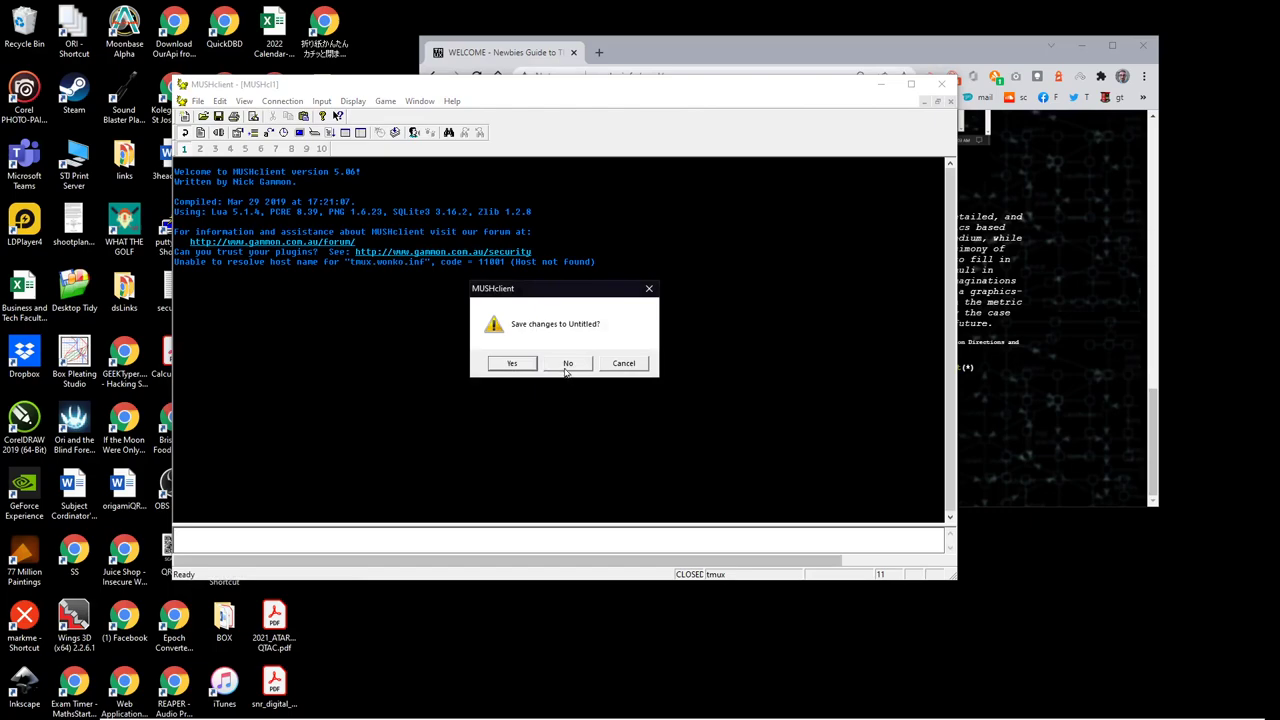
click(567, 364)
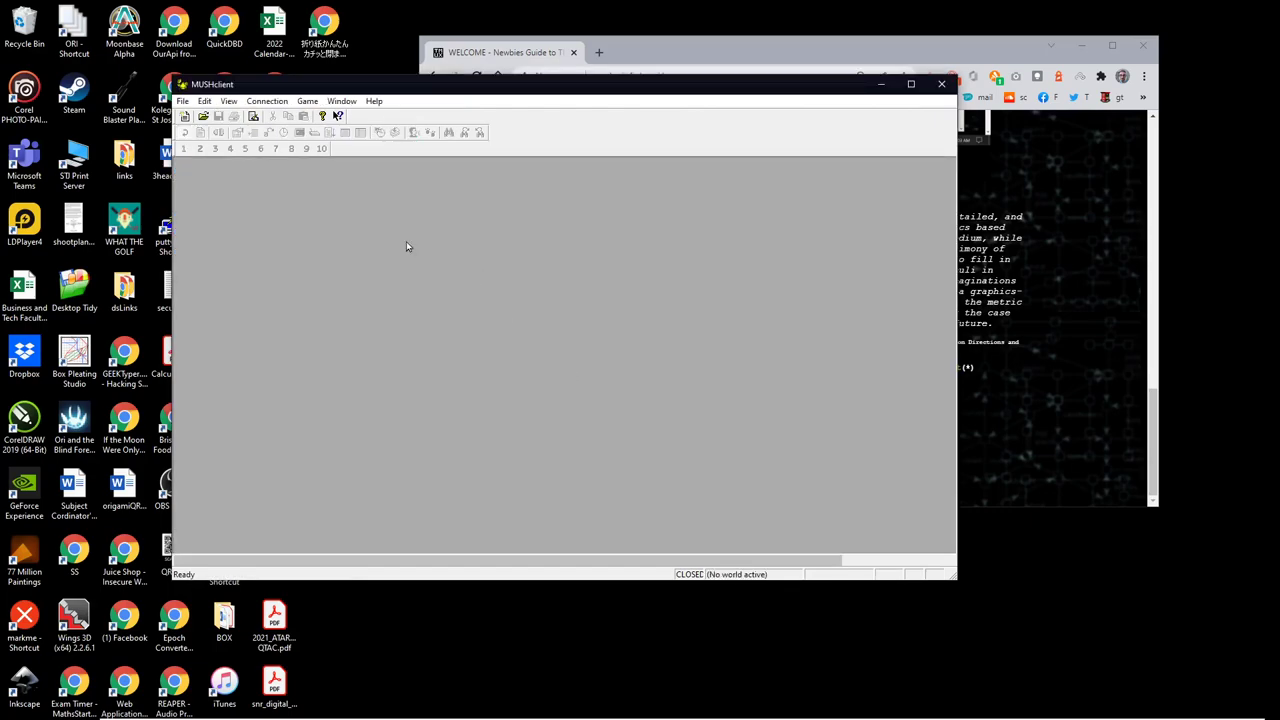
click(184, 117)
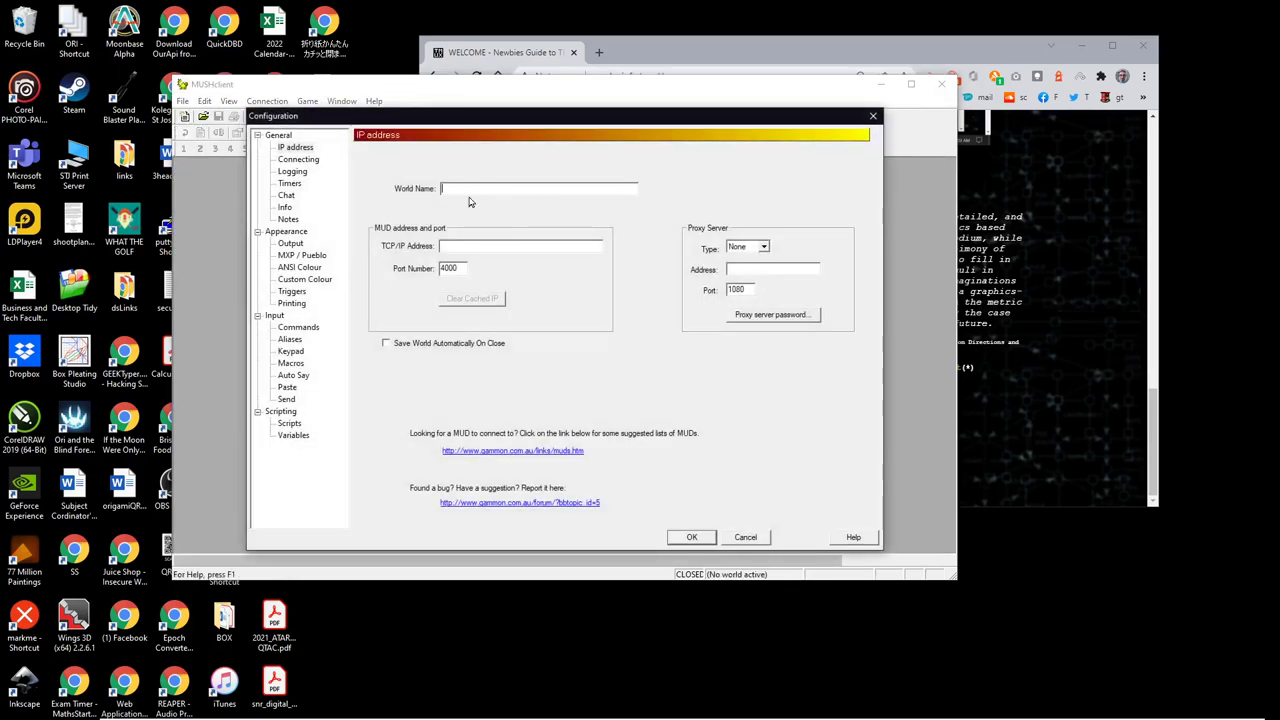
text(Imux)
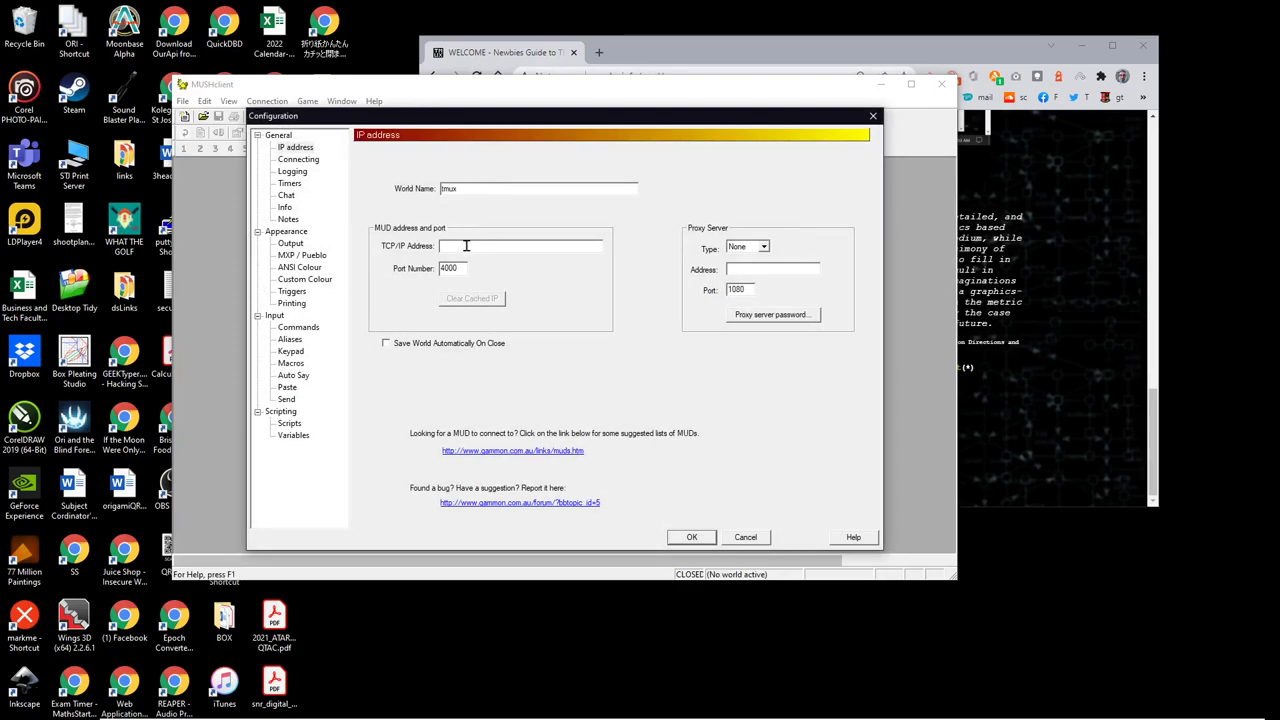
text(Imu)
text(x.wonko.info)
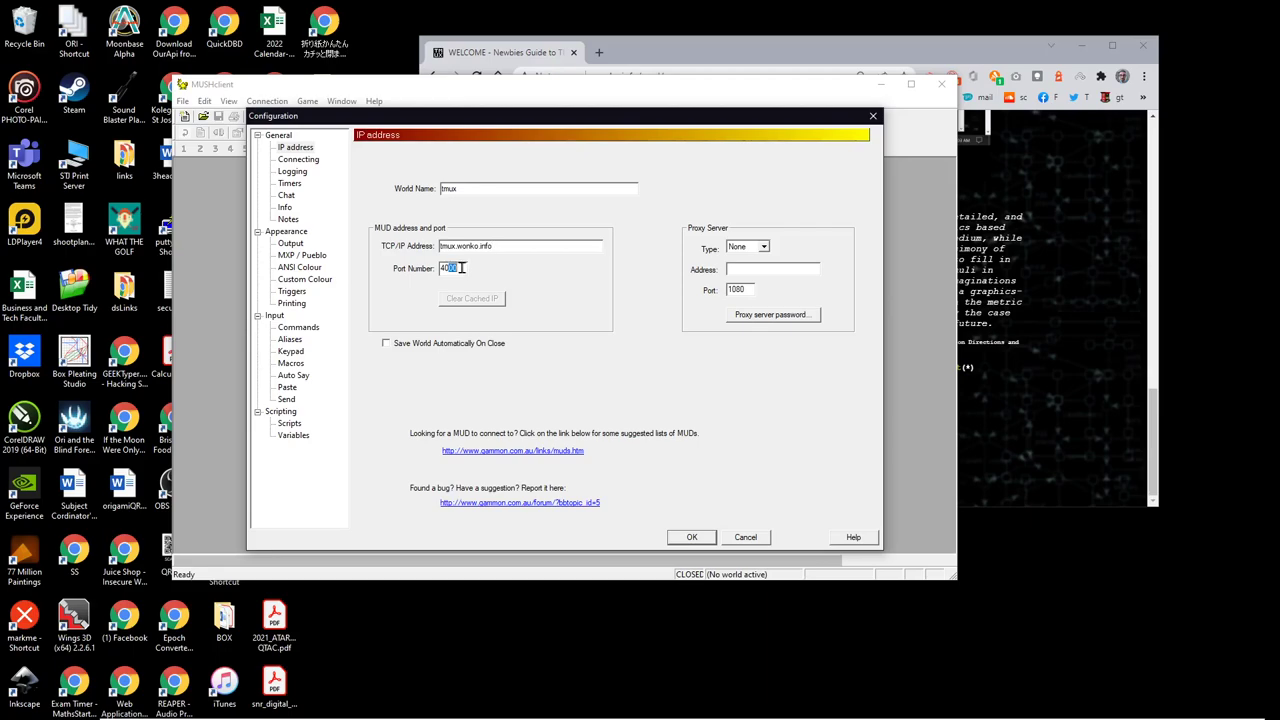
drag(445, 268, 465, 268)
text(4042)
click(690, 537)
Step: Maximize the world window and log in with the character name and password
click(590, 171)
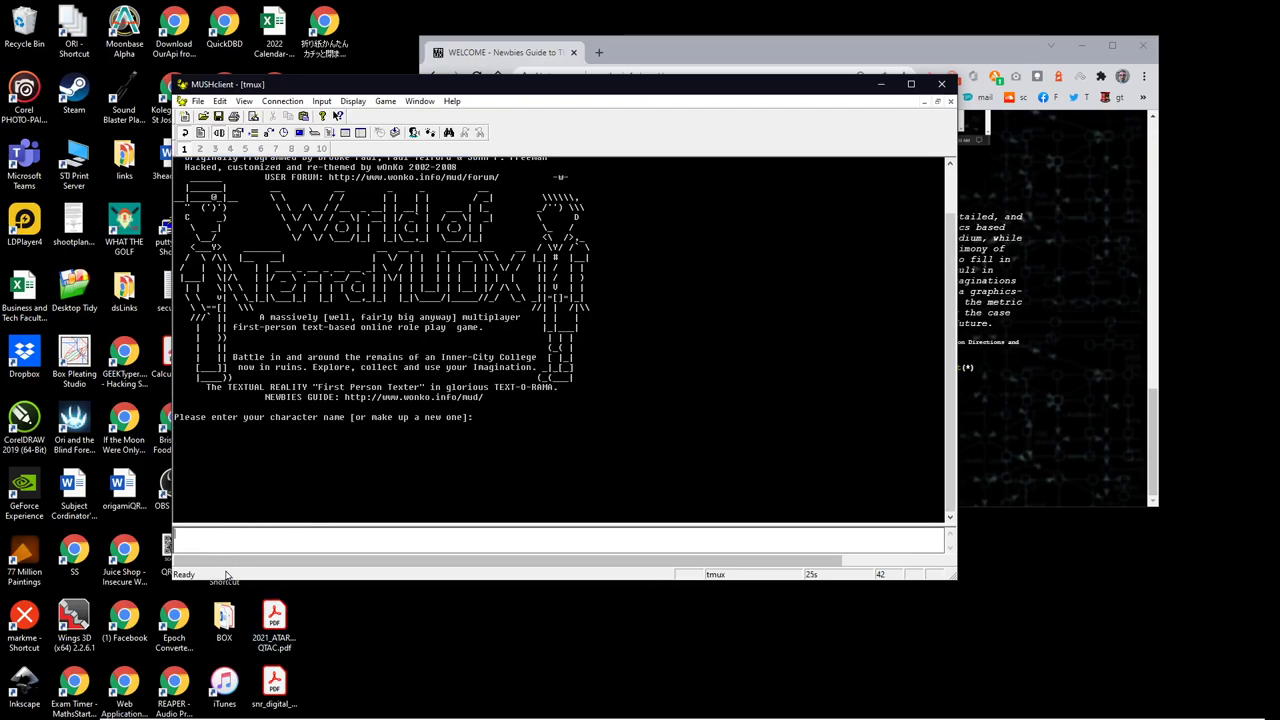
key(Return)
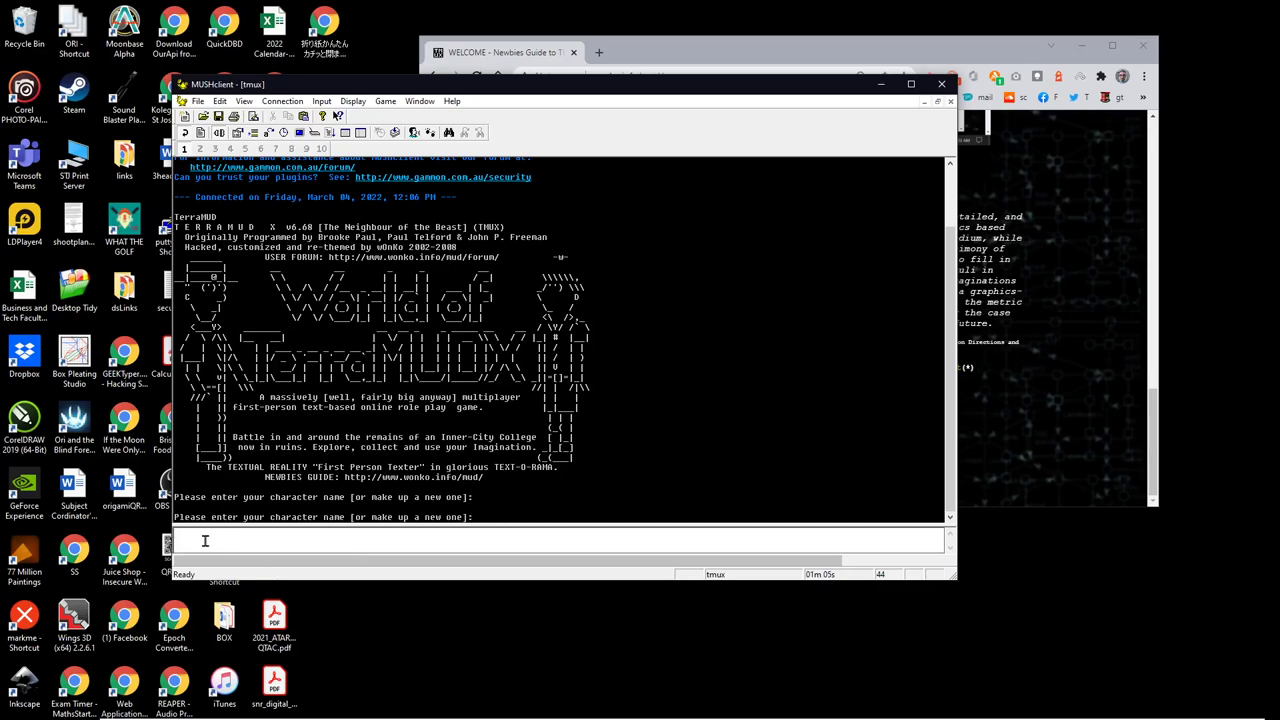
text(pdub)
key(Return)
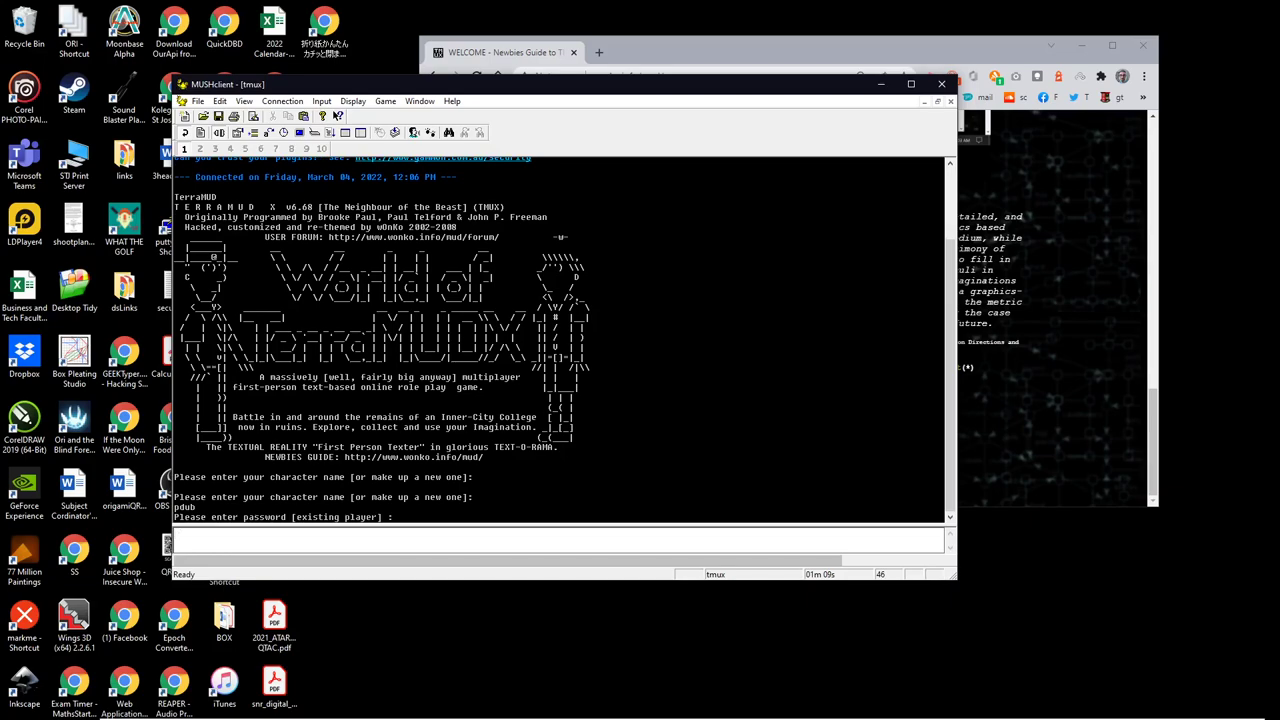
text(password)
key(Return)
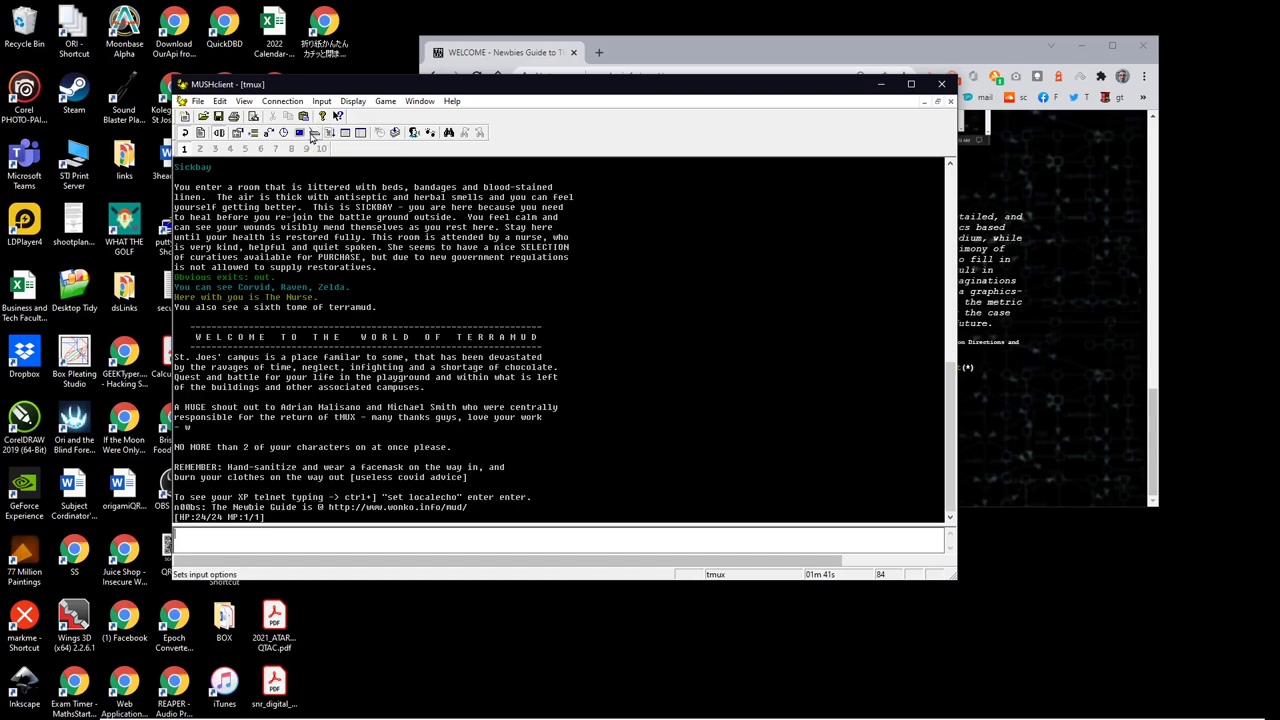
click(318, 141)
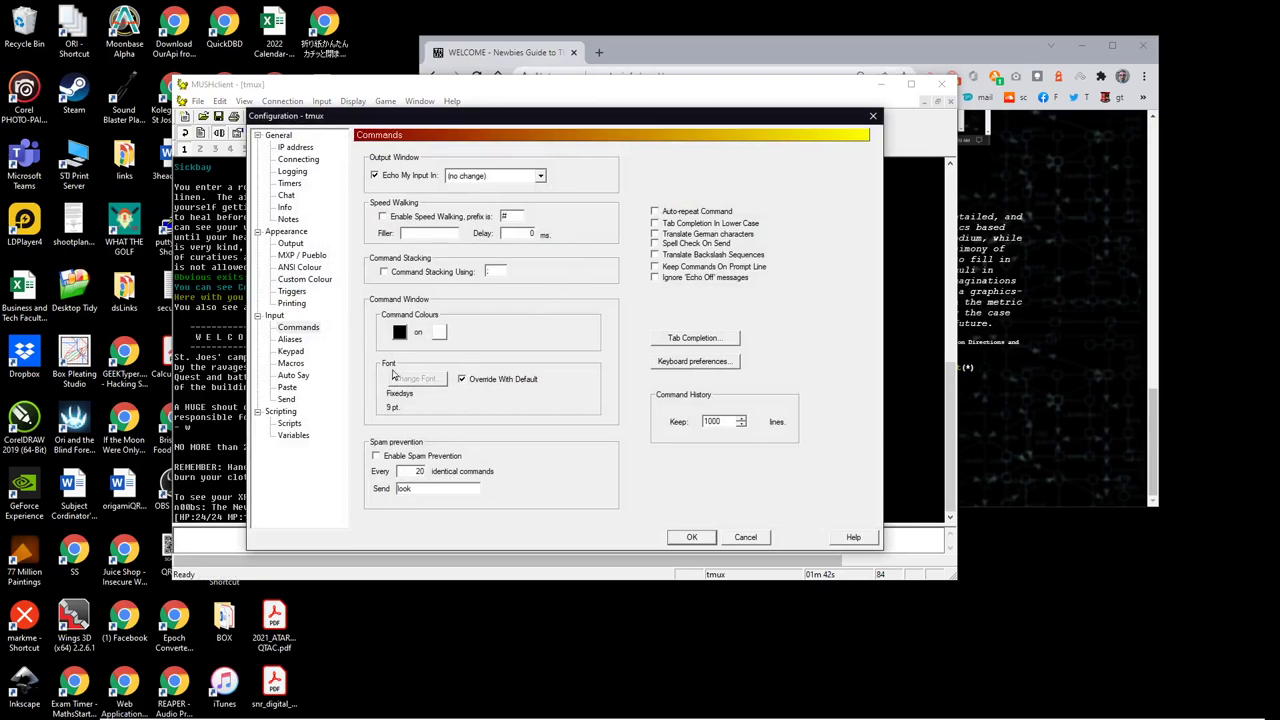
click(295, 352)
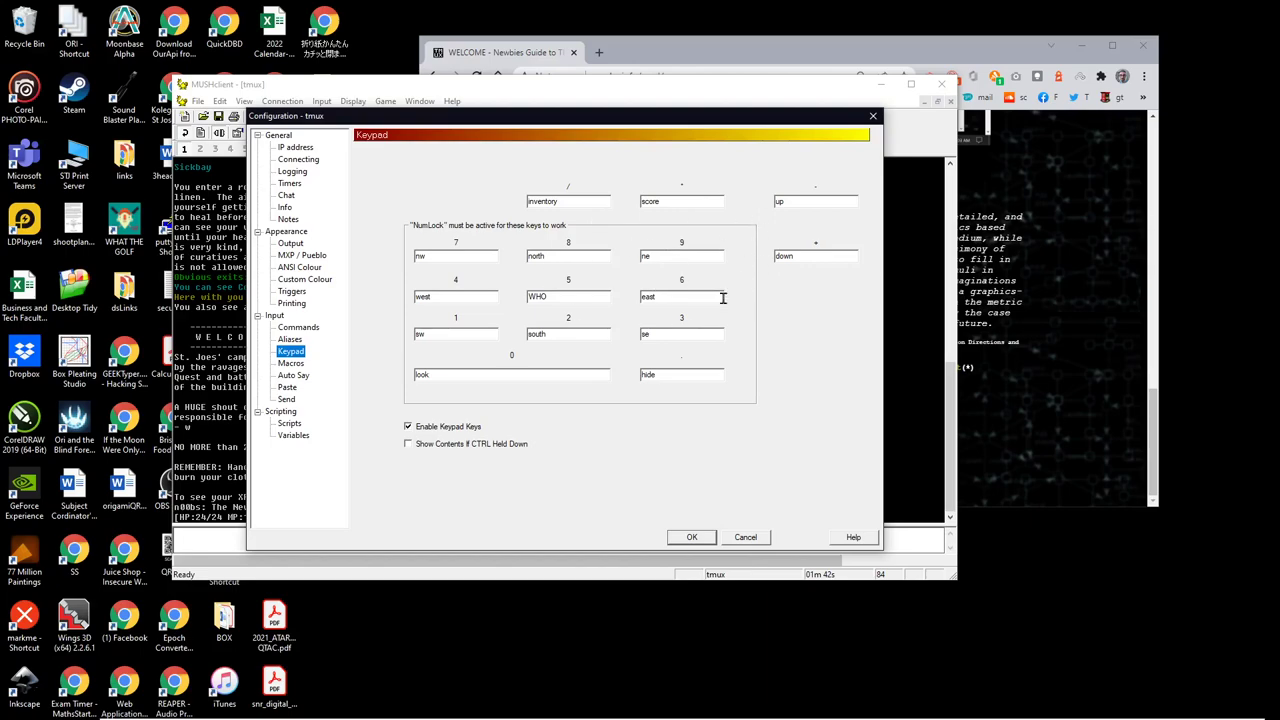
click(746, 538)
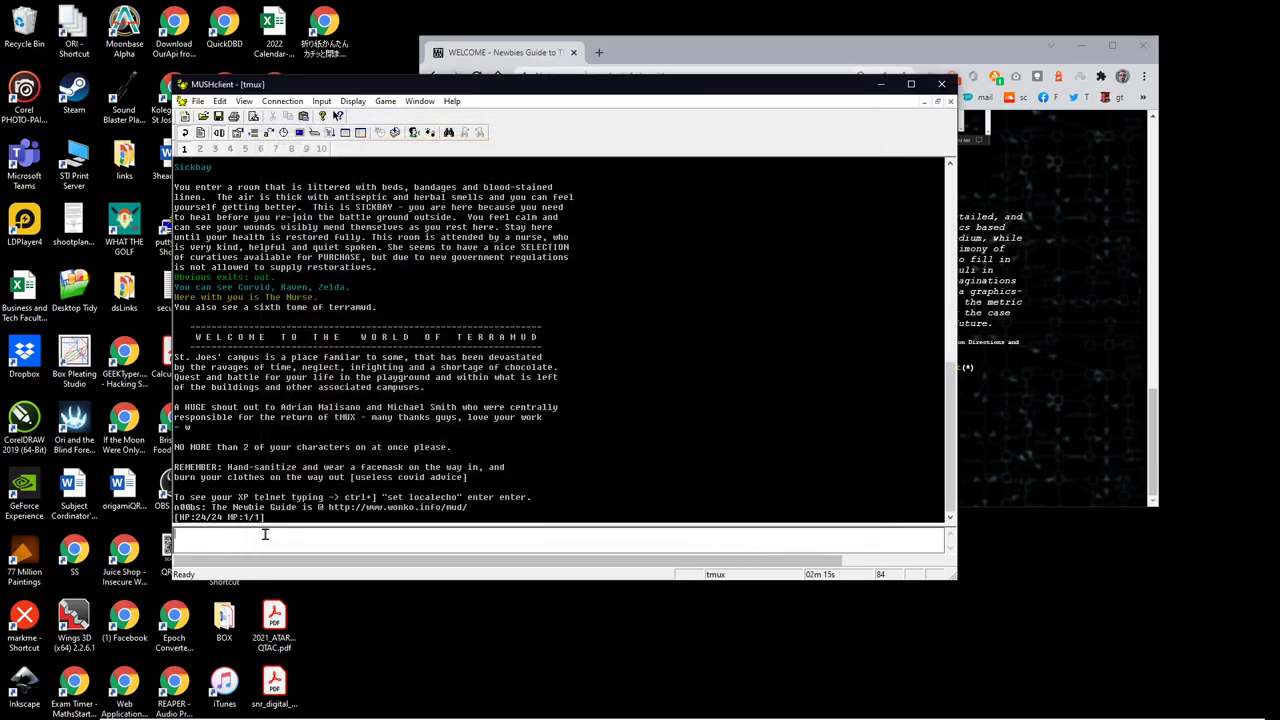
Step: Send /, \, inv and eq to list carried items and worn gear
text(/)
key(Return)
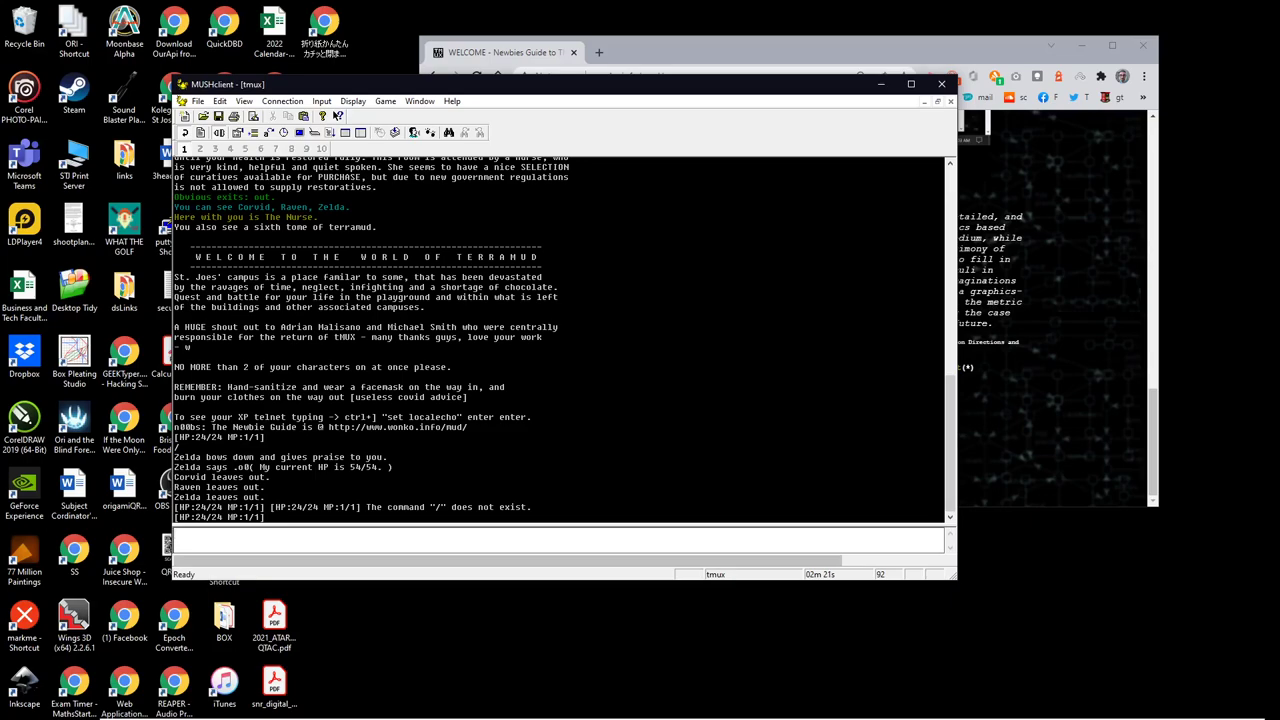
text(\)
key(Return)
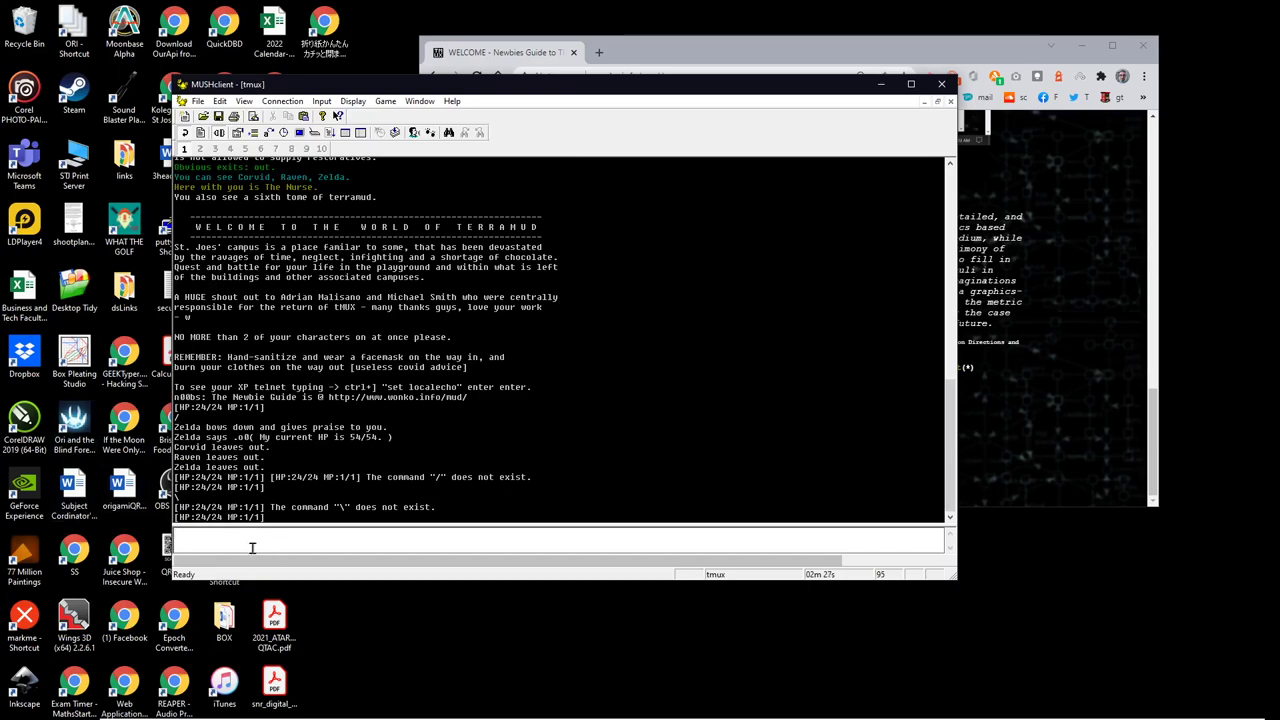
text(inv)
key(Return)
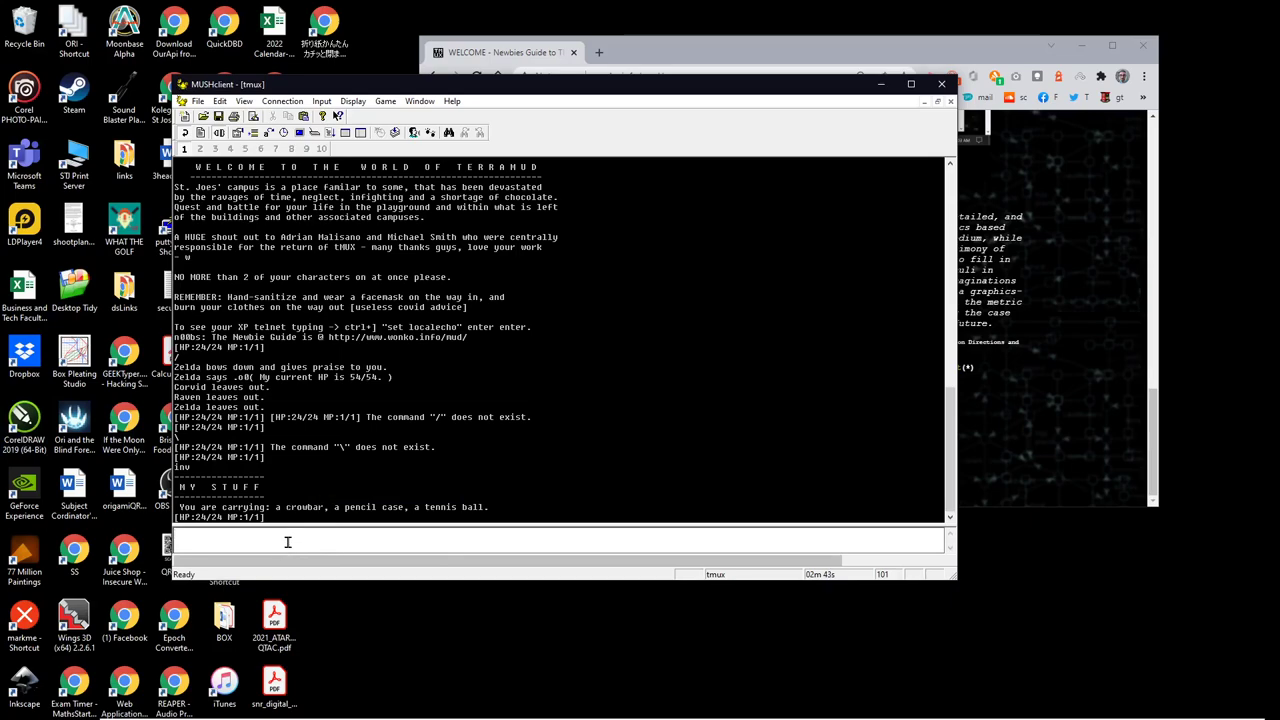
text(eq)
key(Return)
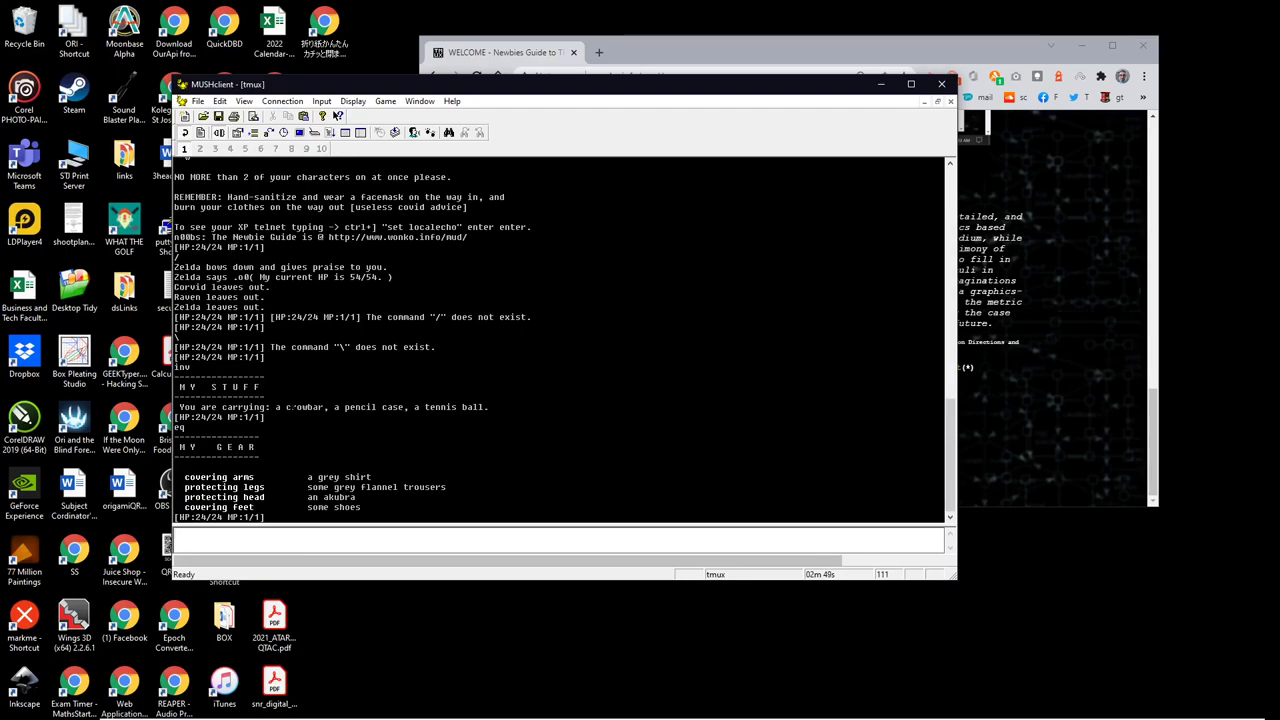
Step: Wield the crowbar with 'wie crow' and bring the Newbies Guide page forward
text(wie crow)
key(Return)
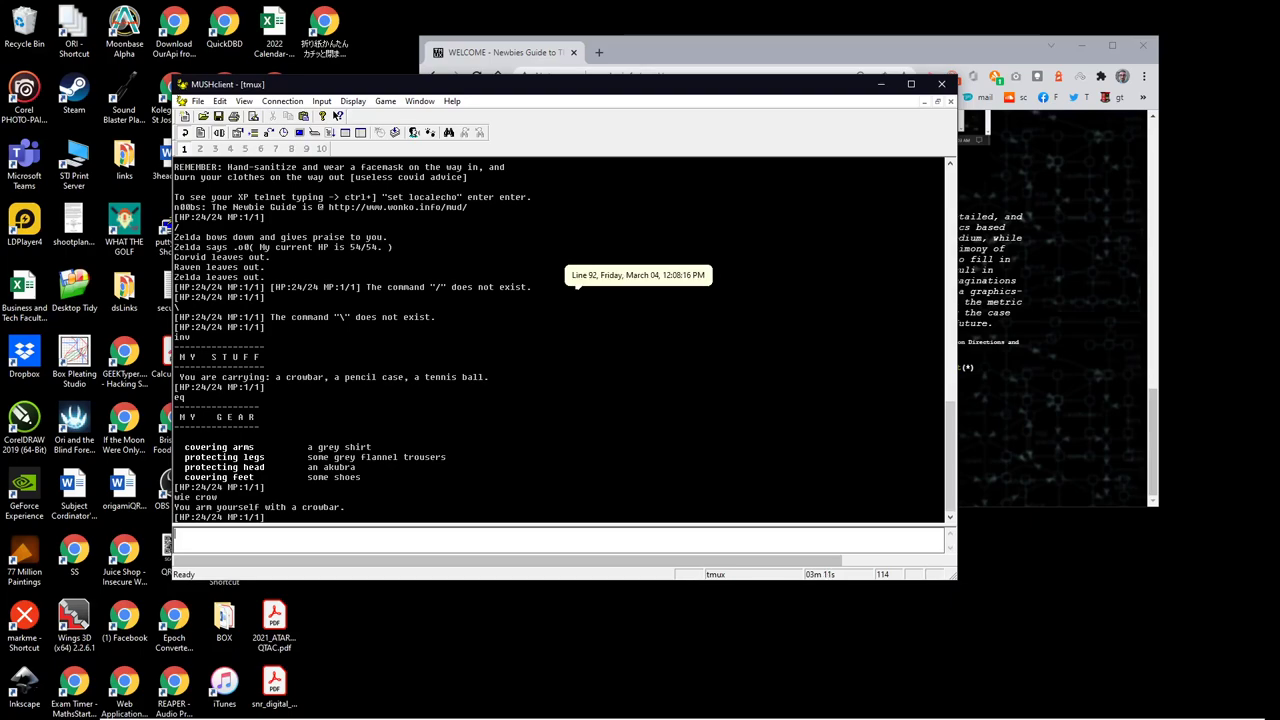
click(981, 386)
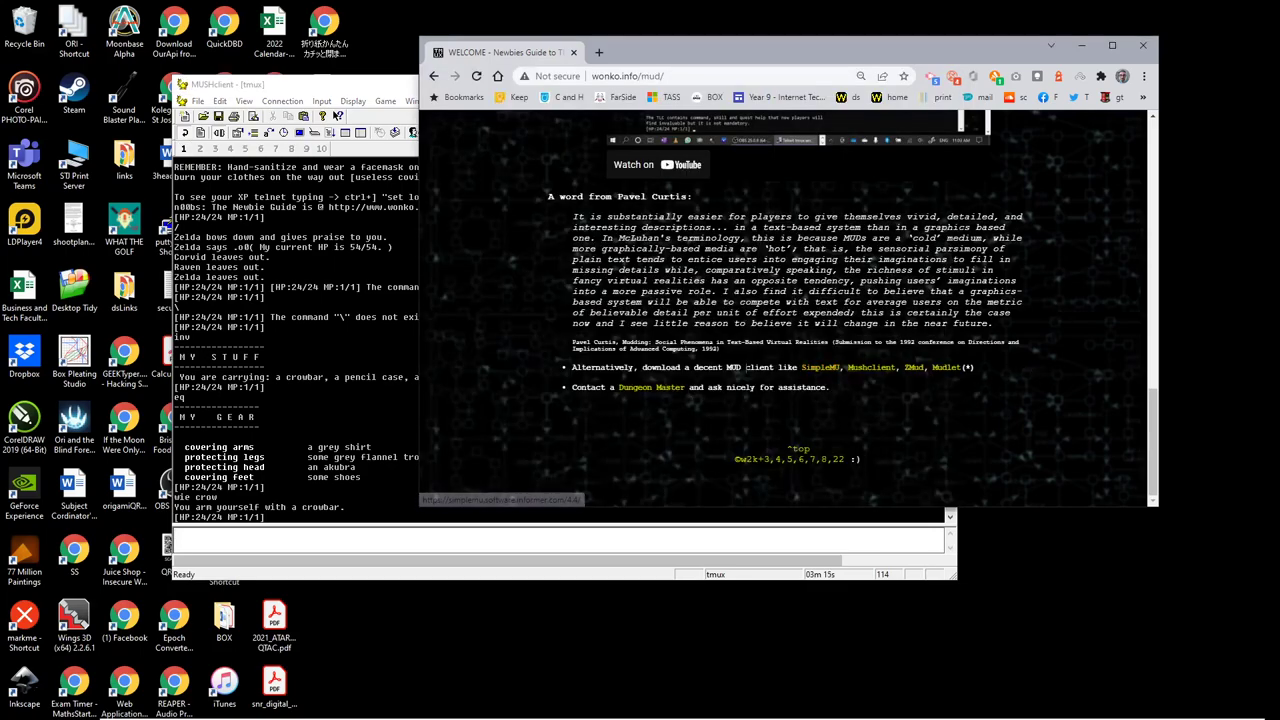
Step: Open the Mushclient link in a new maximized tab and browse the MUSHclient home page
right_click(877, 373)
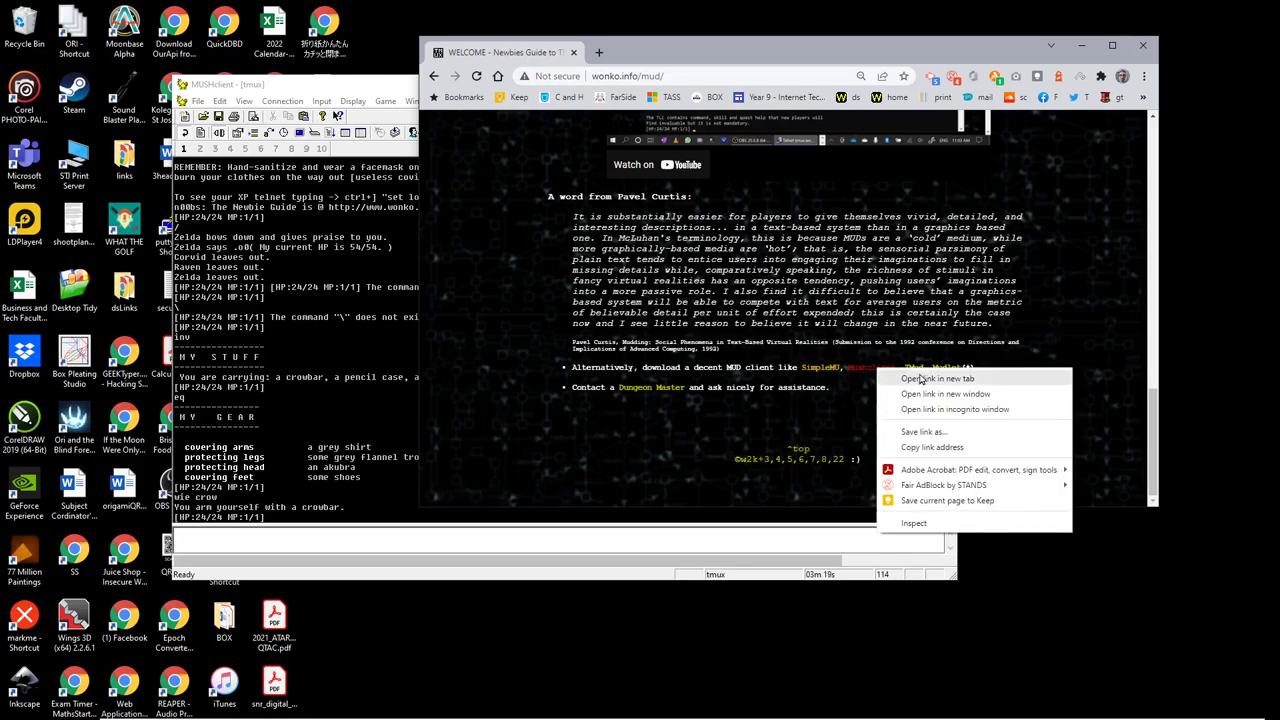
click(906, 379)
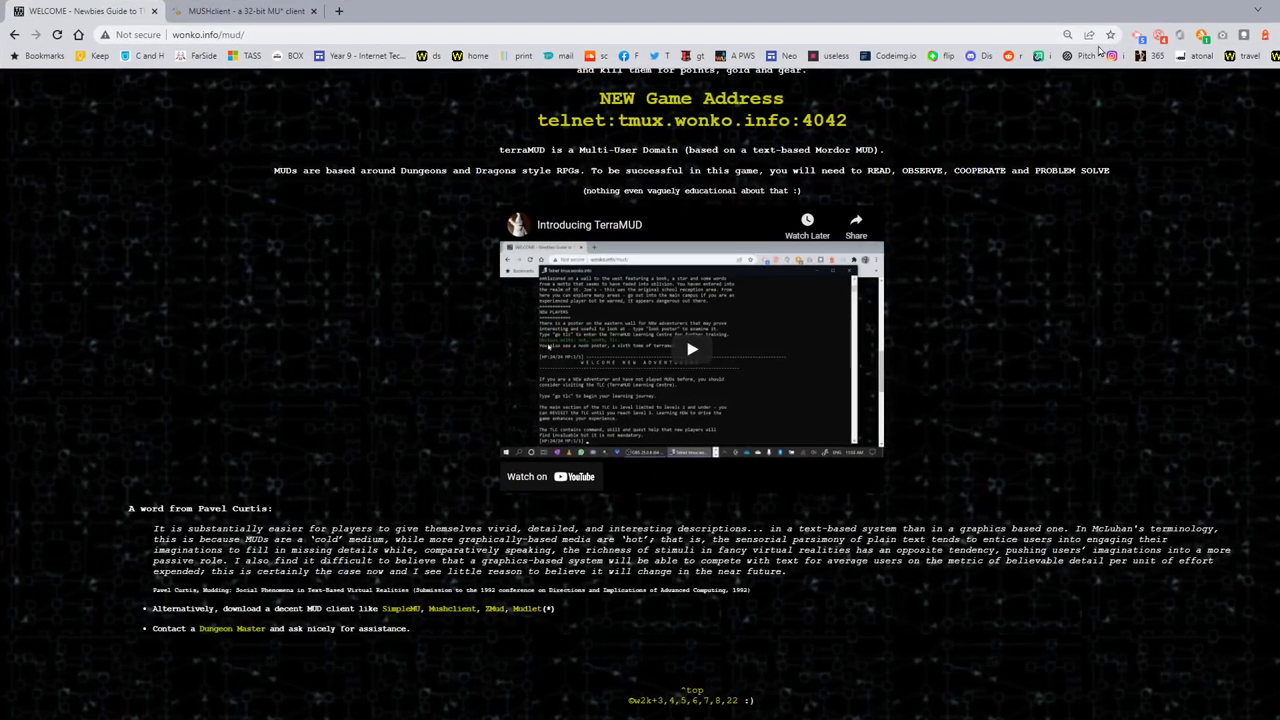
click(1112, 45)
click(285, 11)
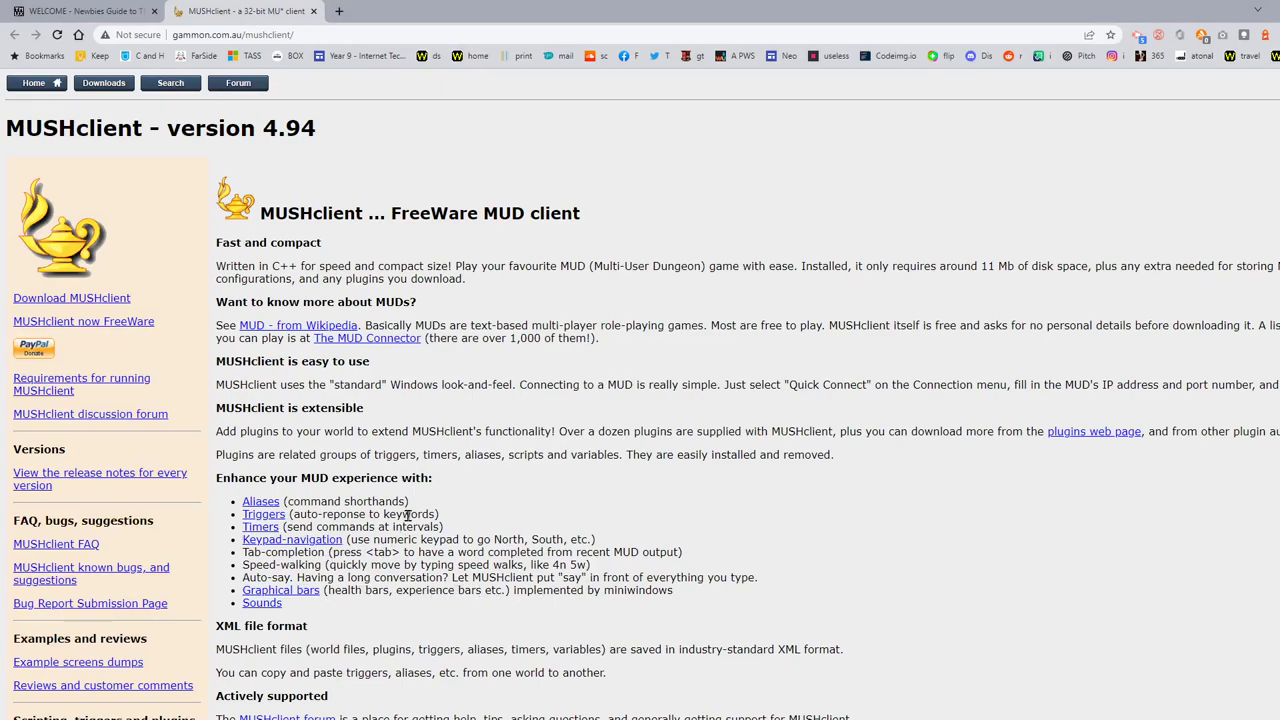
scroll(409, 512, down, 3)
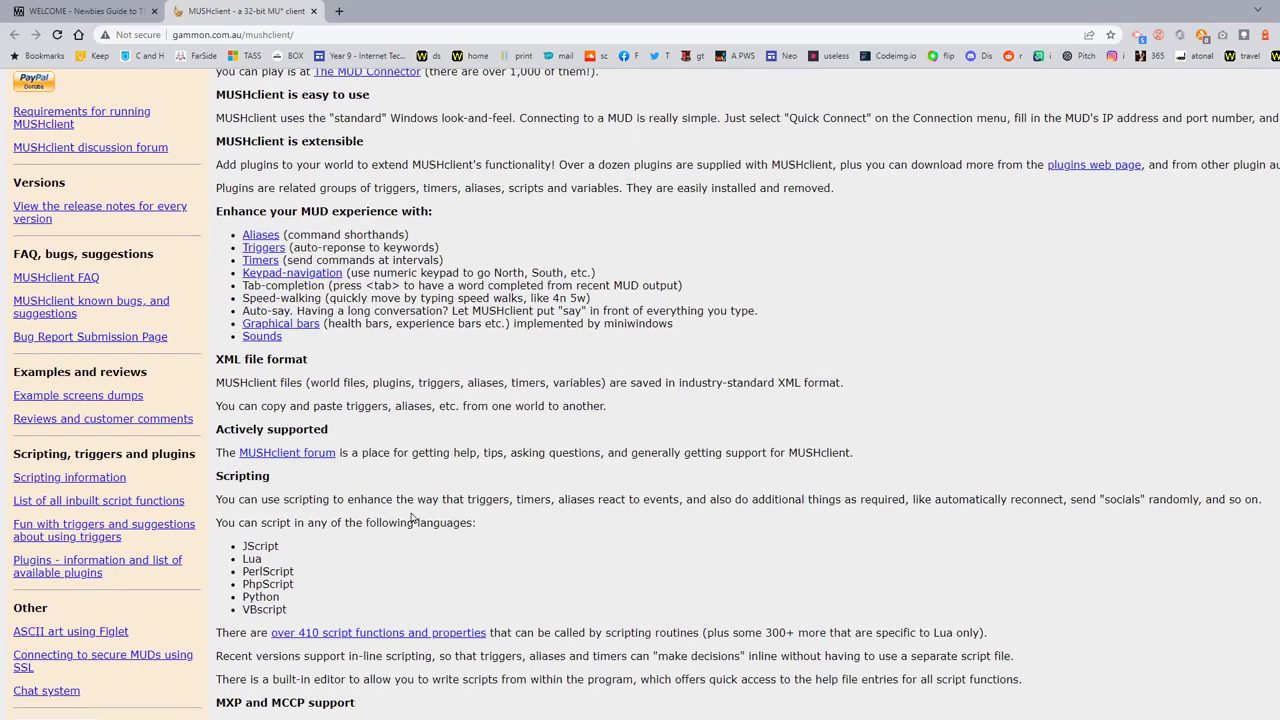
scroll(412, 517, down, 1)
scroll(325, 492, up, 3)
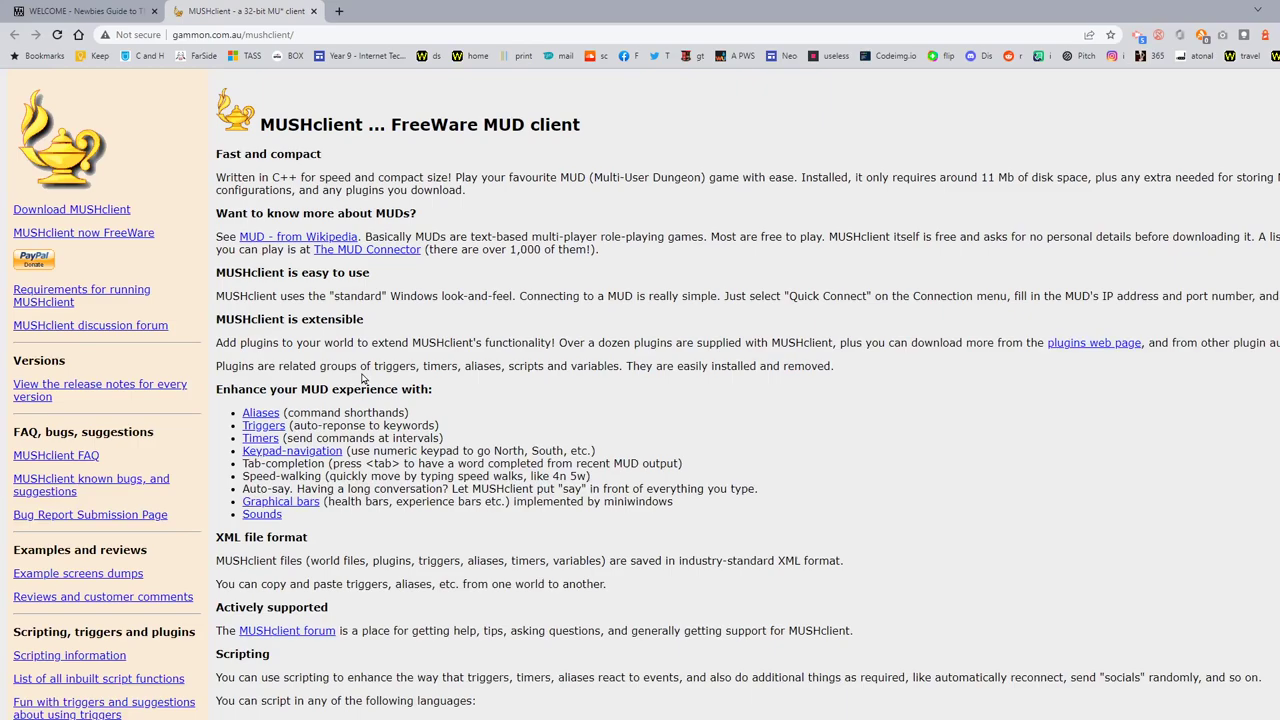
scroll(363, 377, down, 4)
scroll(360, 375, up, 4)
scroll(168, 570, up, 1)
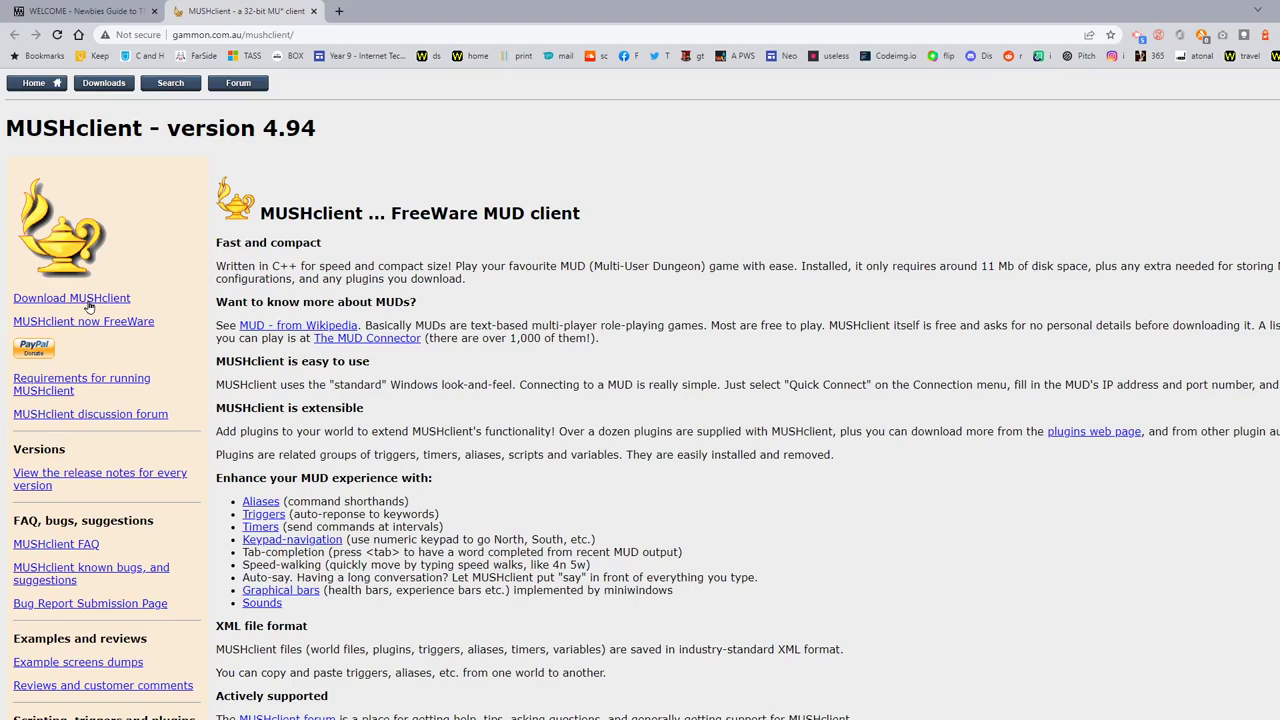
Step: Review the MUSHclient download page, then close that tab
click(89, 301)
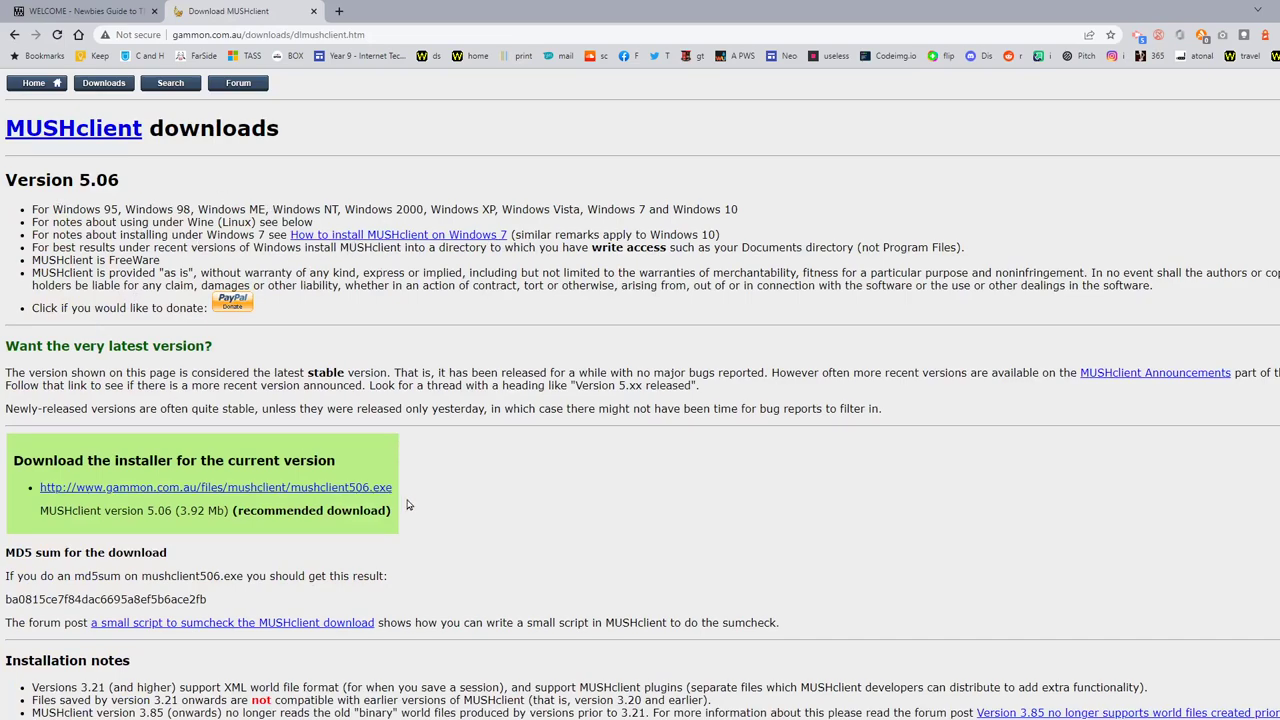
scroll(405, 505, down, 4)
scroll(410, 505, down, 4)
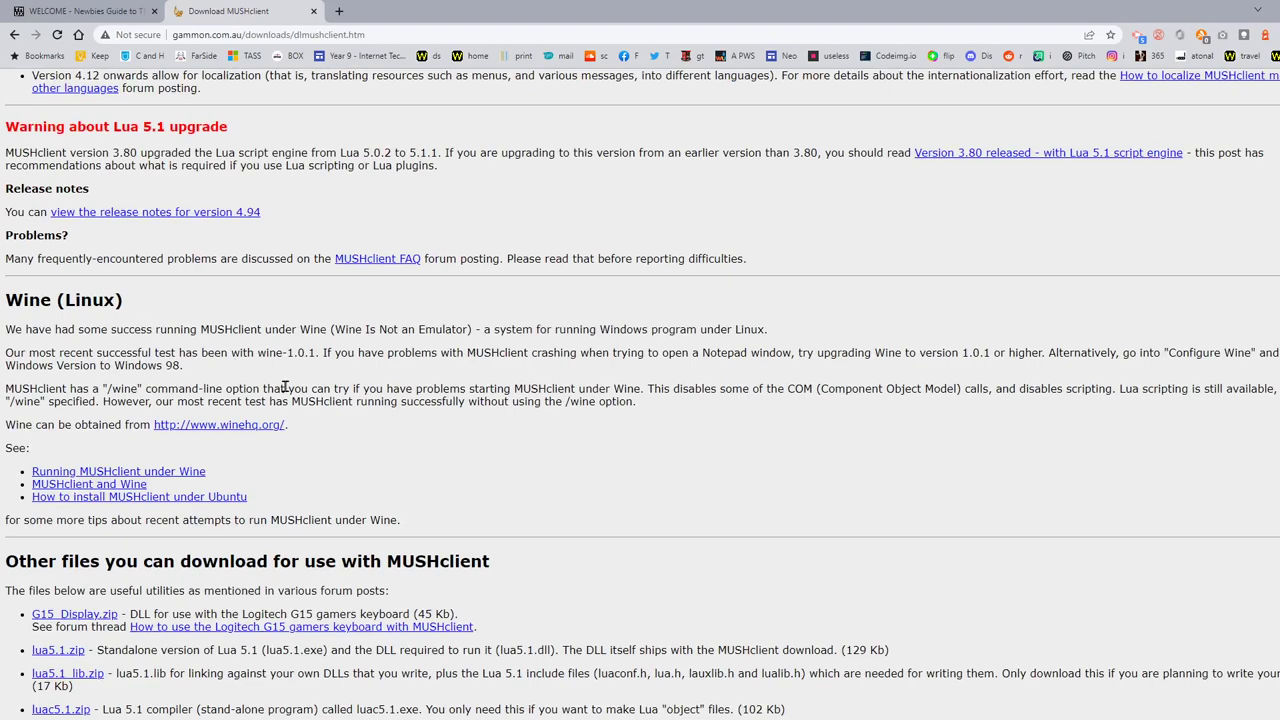
click(315, 13)
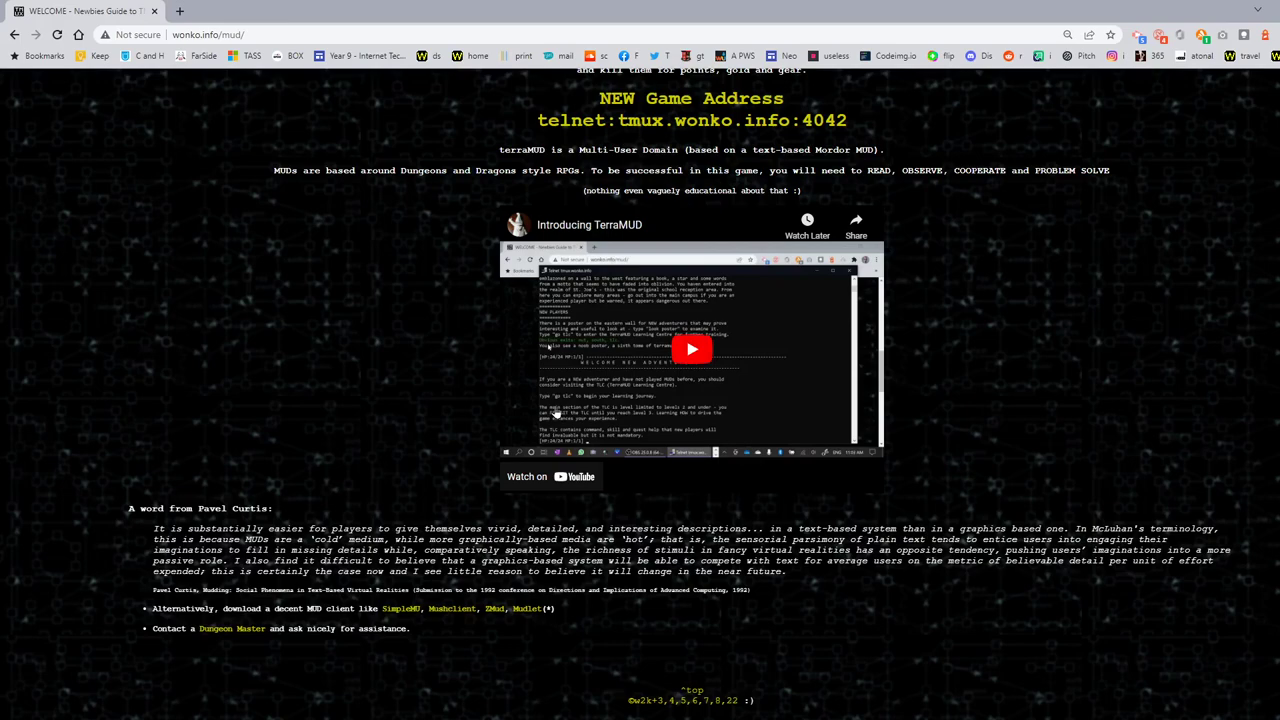
Step: Send quit to leave TerraMUD, then close MUSHclient without saving the world file
key(alt+Tab)
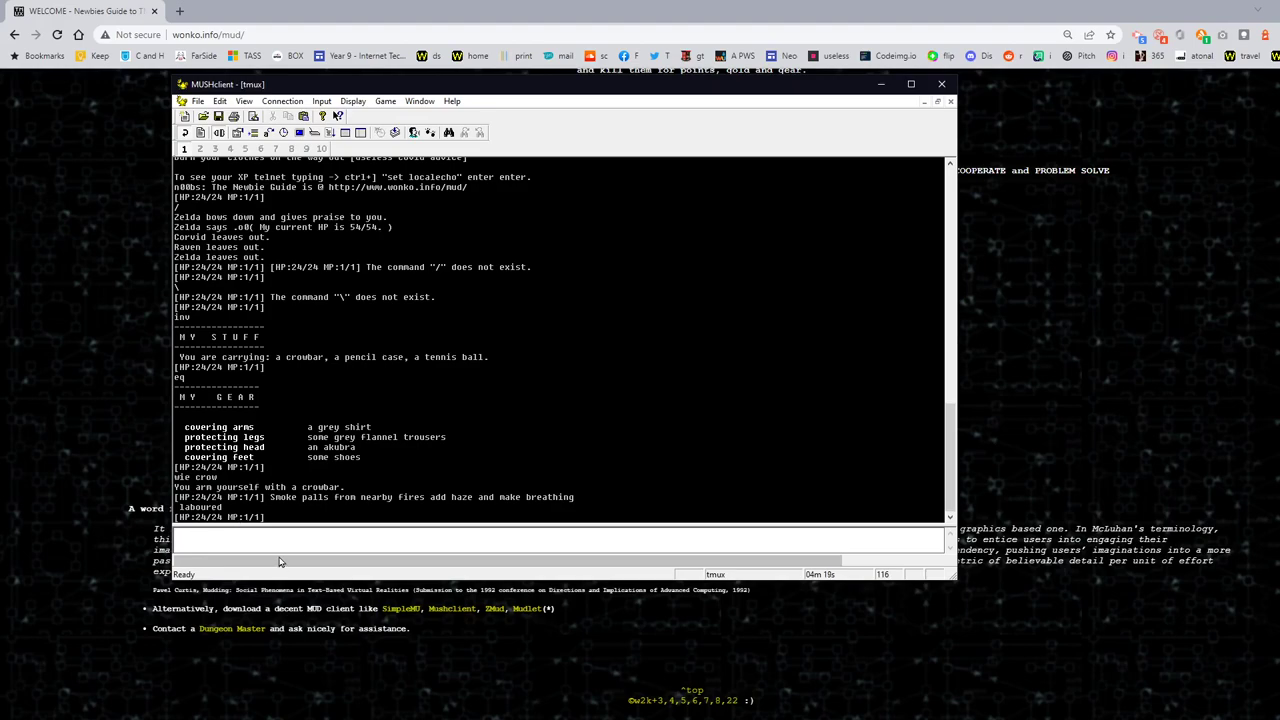
text(quit)
key(Return)
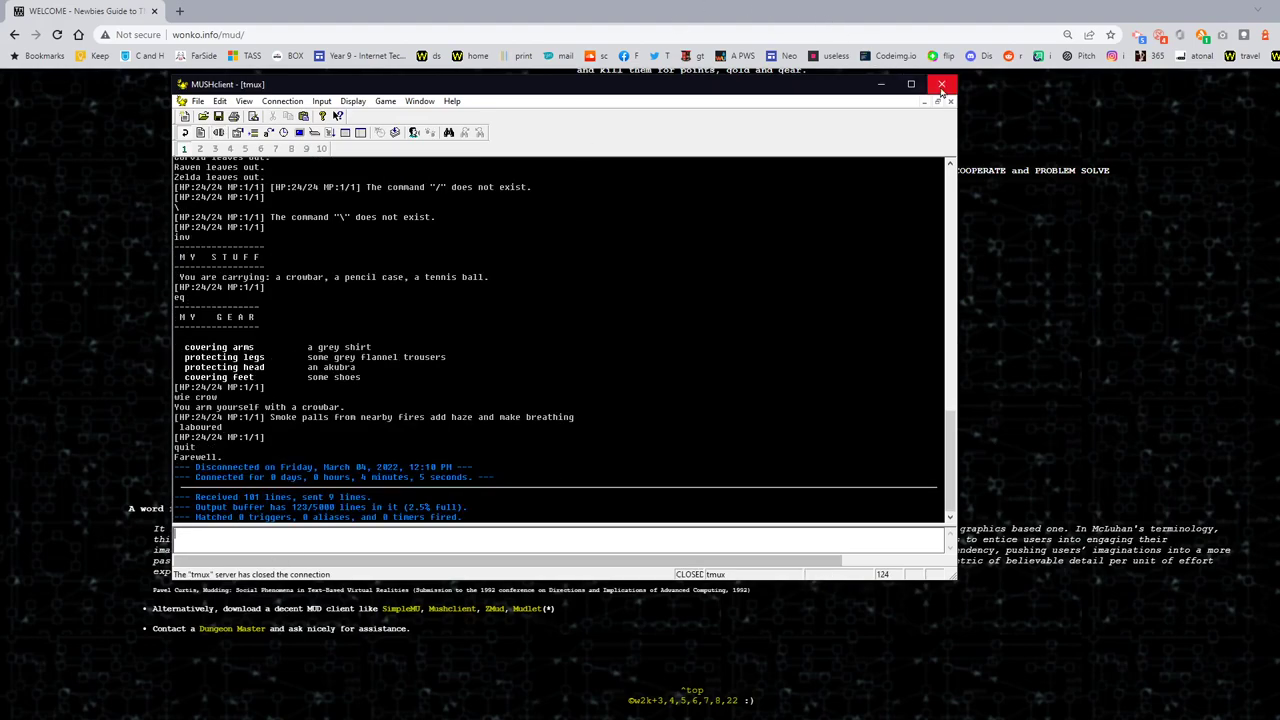
click(941, 84)
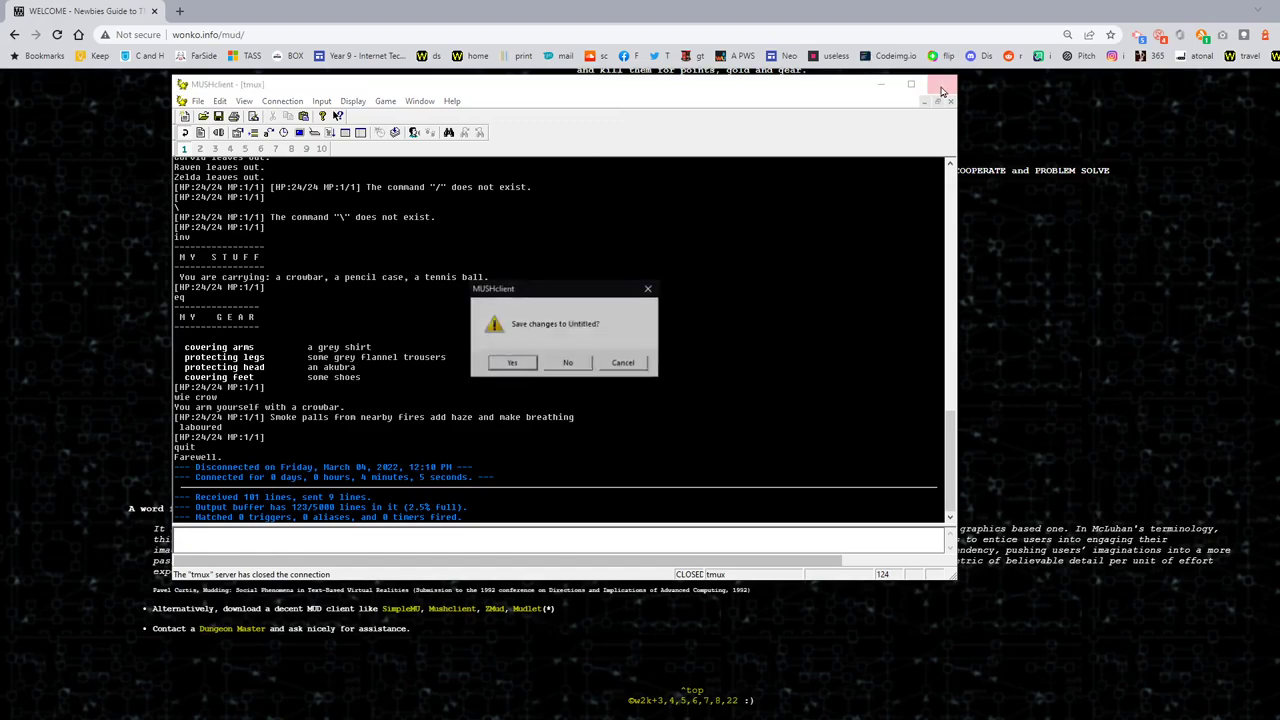
click(567, 363)
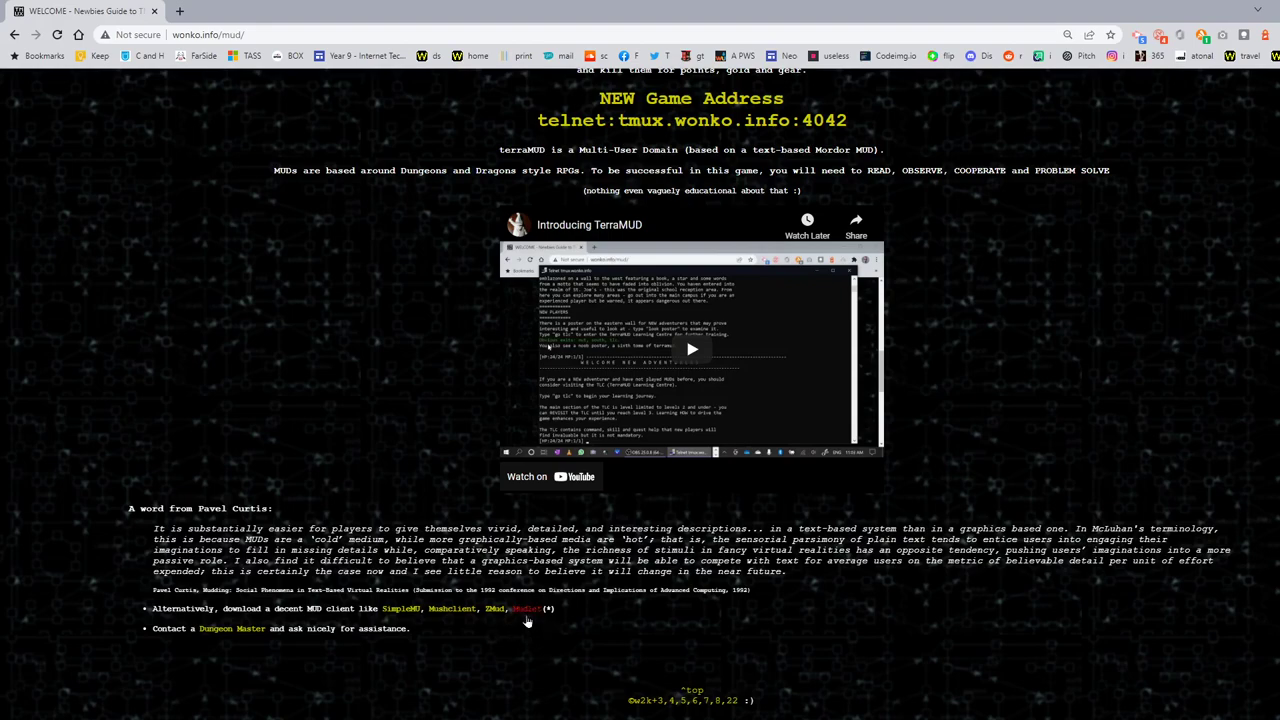
Step: Open mudlet.org from the Mudlet link in a new tab, close it, and minimize Chrome
right_click(529, 617)
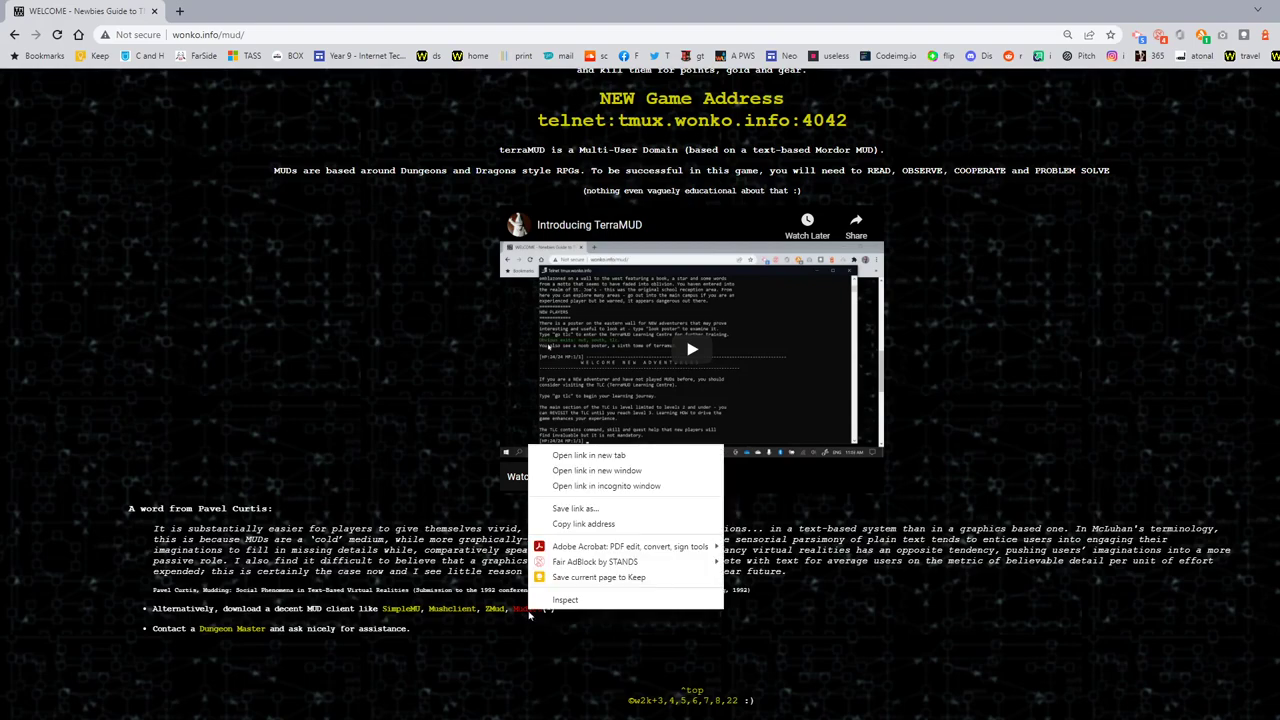
click(584, 457)
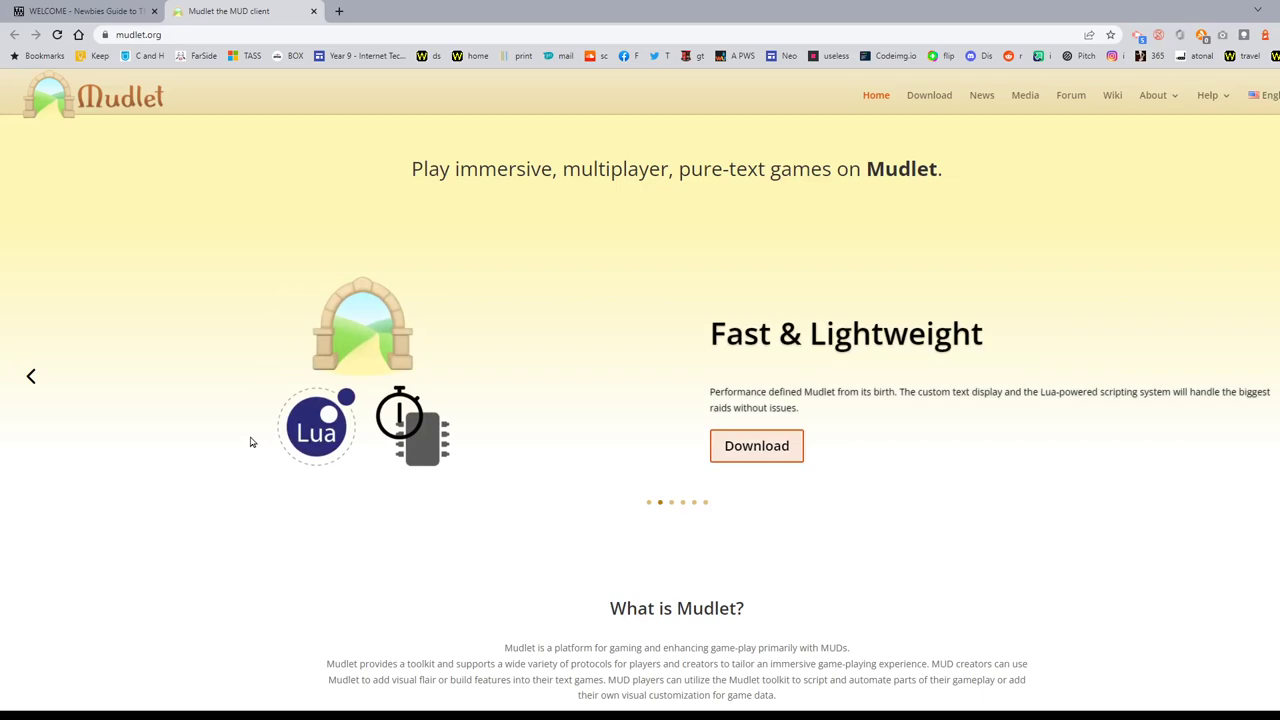
click(313, 11)
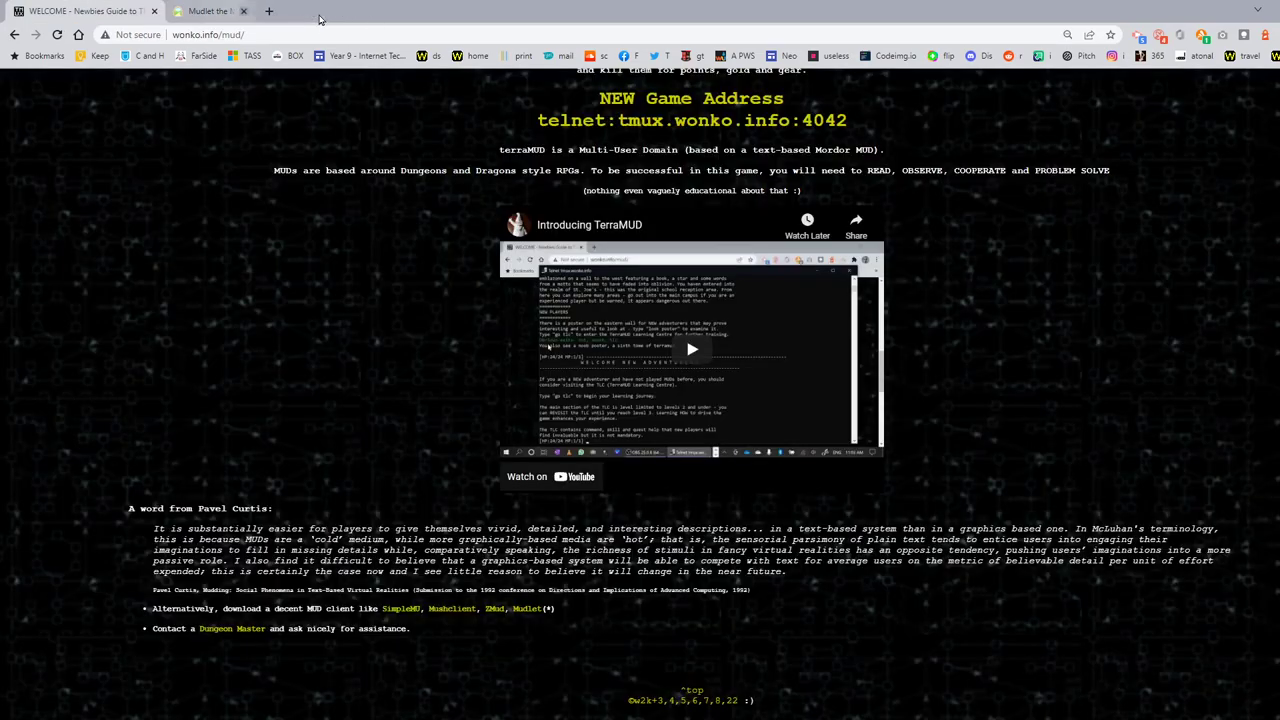
click(1275, 8)
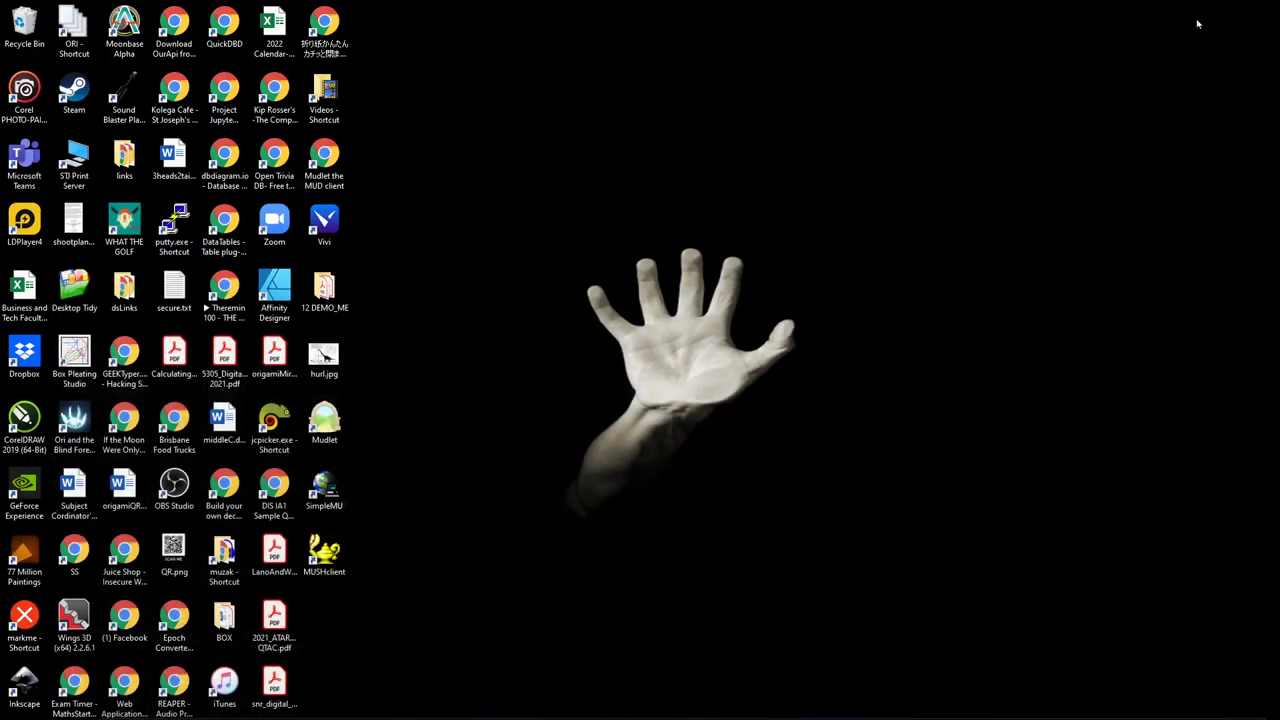
Step: Launch Mudlet from its desktop icon and begin a New profile
double_click(322, 418)
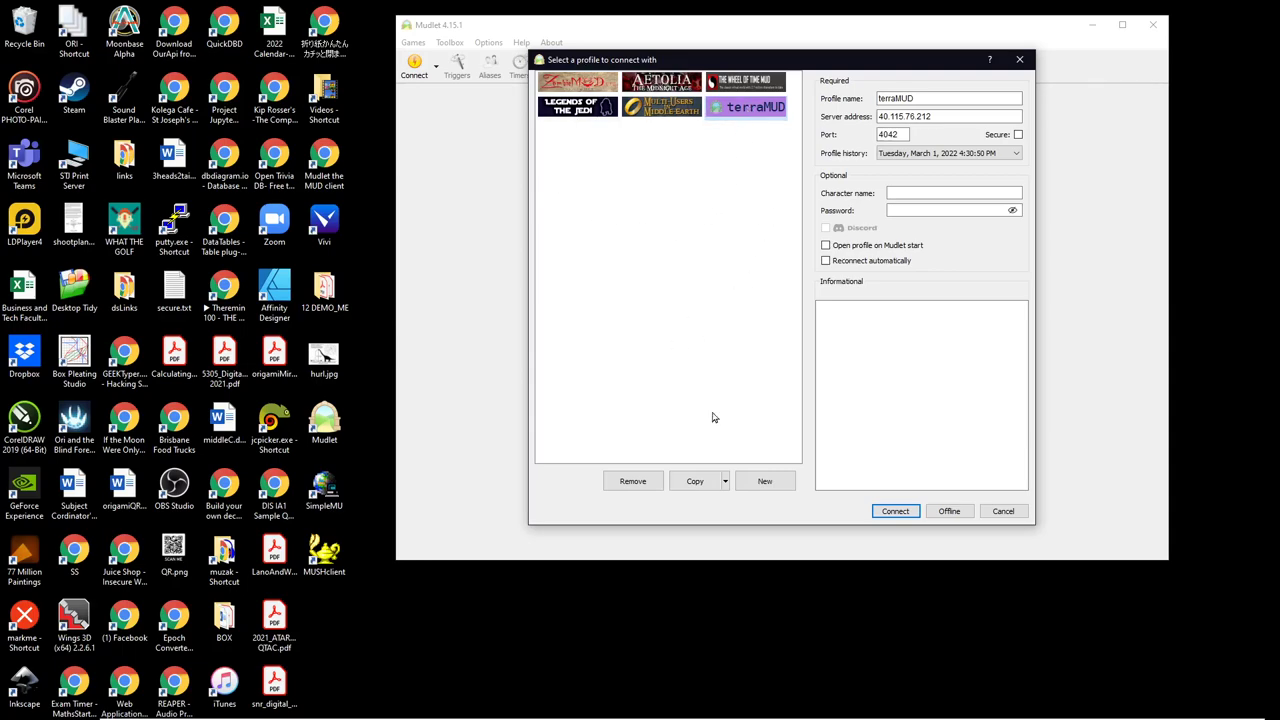
click(765, 483)
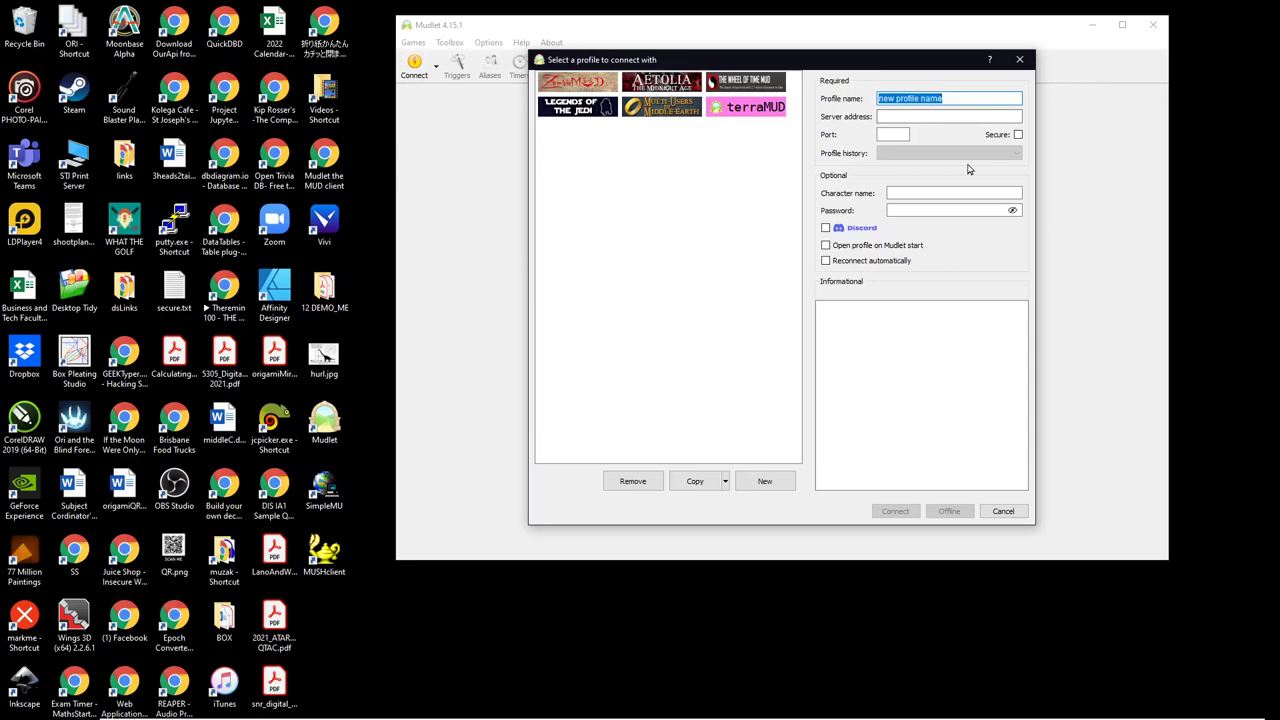
Step: Create profile 'tmux' for tmux.wonko.info port 4042, auto-reconnect left off, and connect
text(tmux)
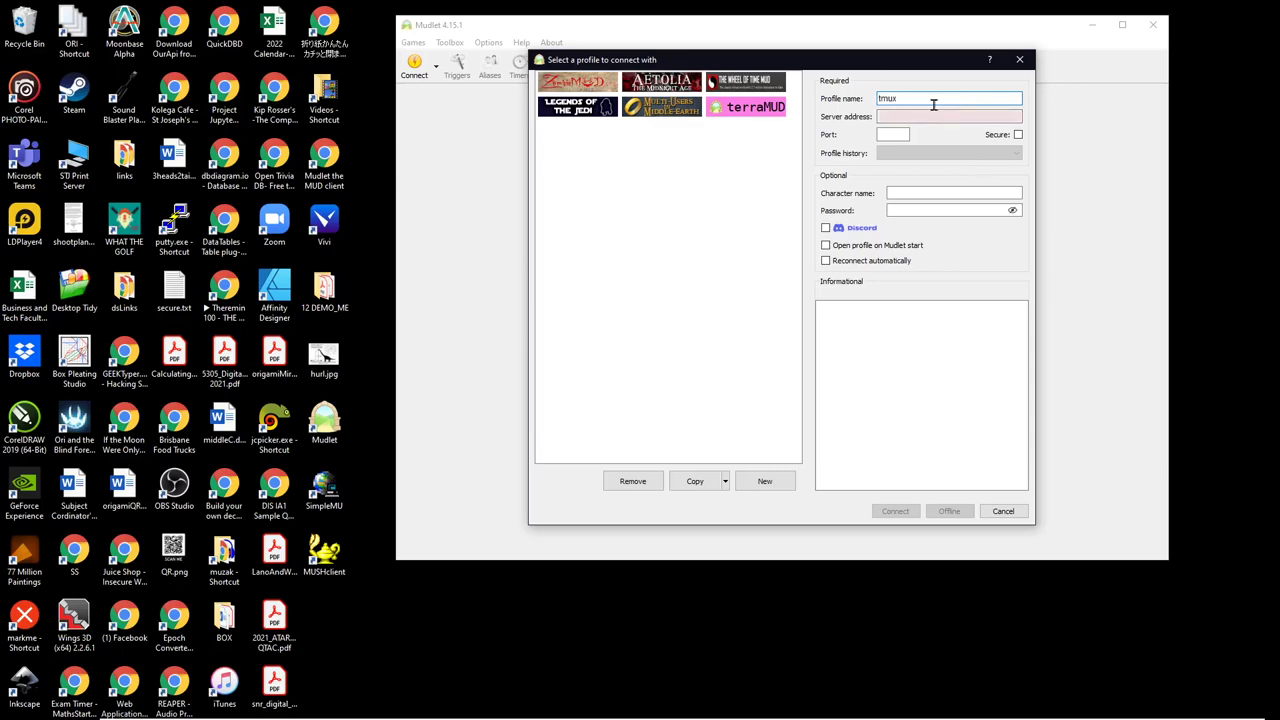
click(923, 116)
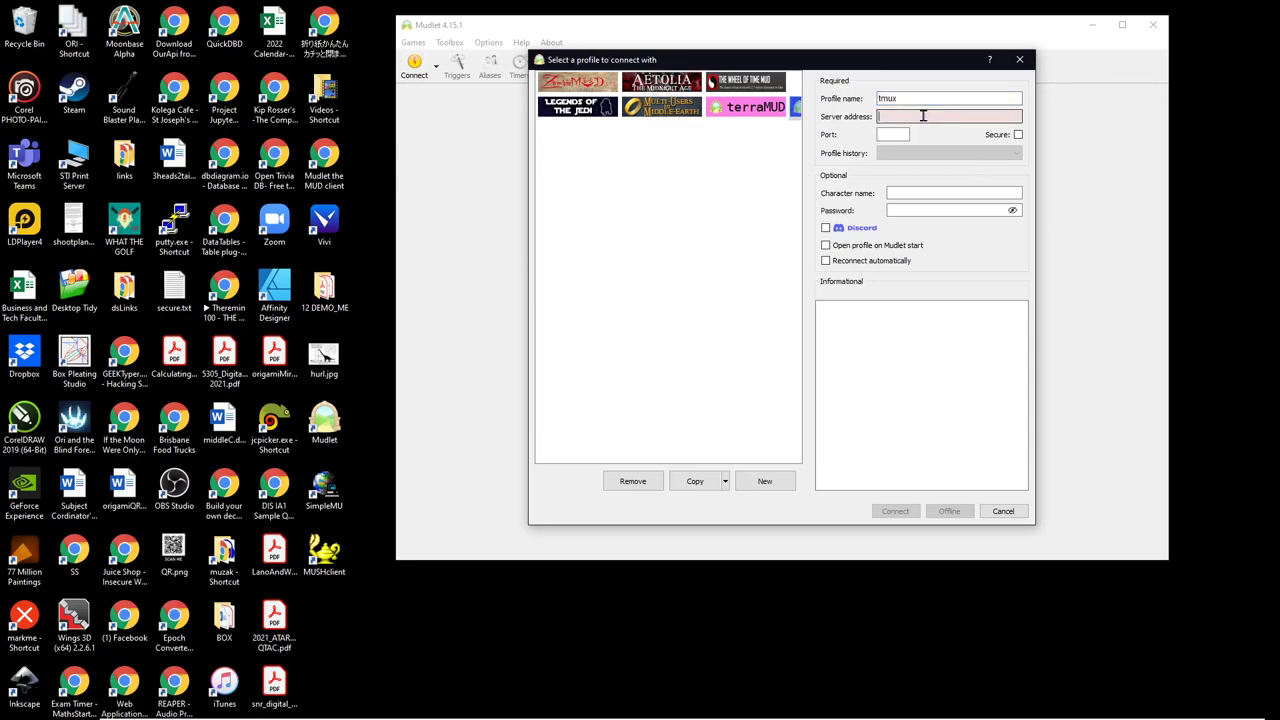
text(tmux.wonko)
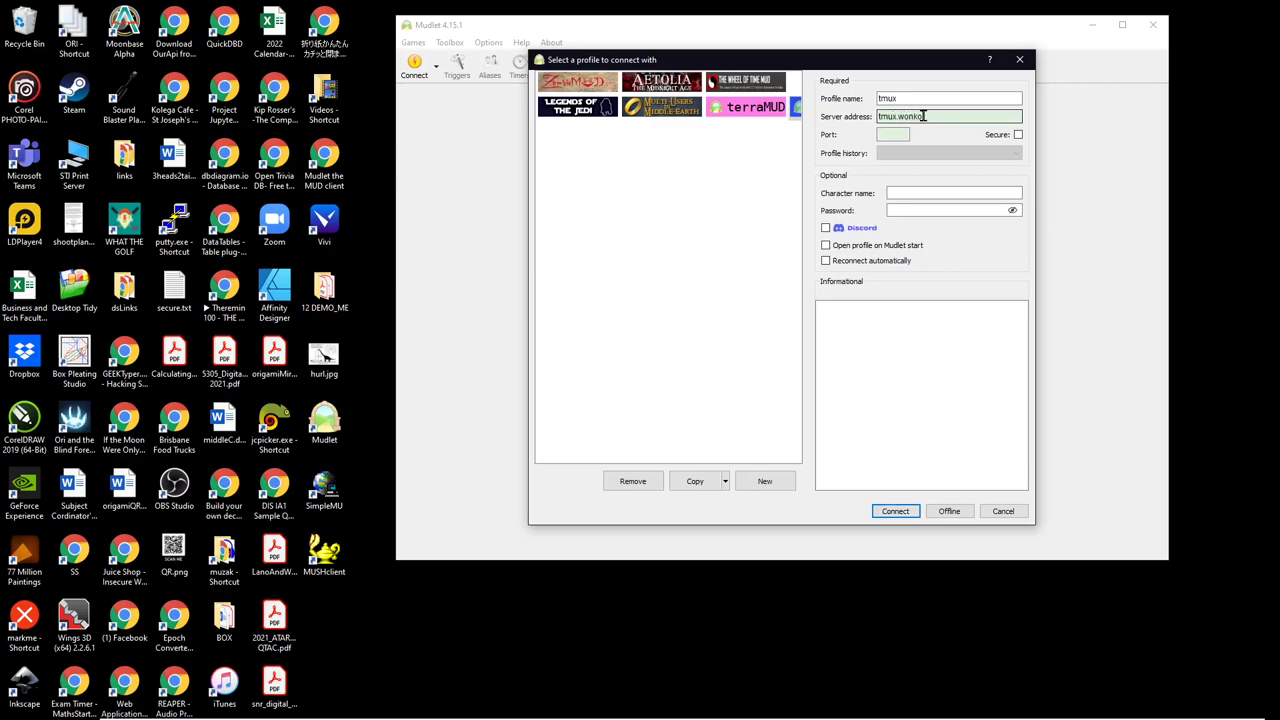
text(.info)
click(894, 134)
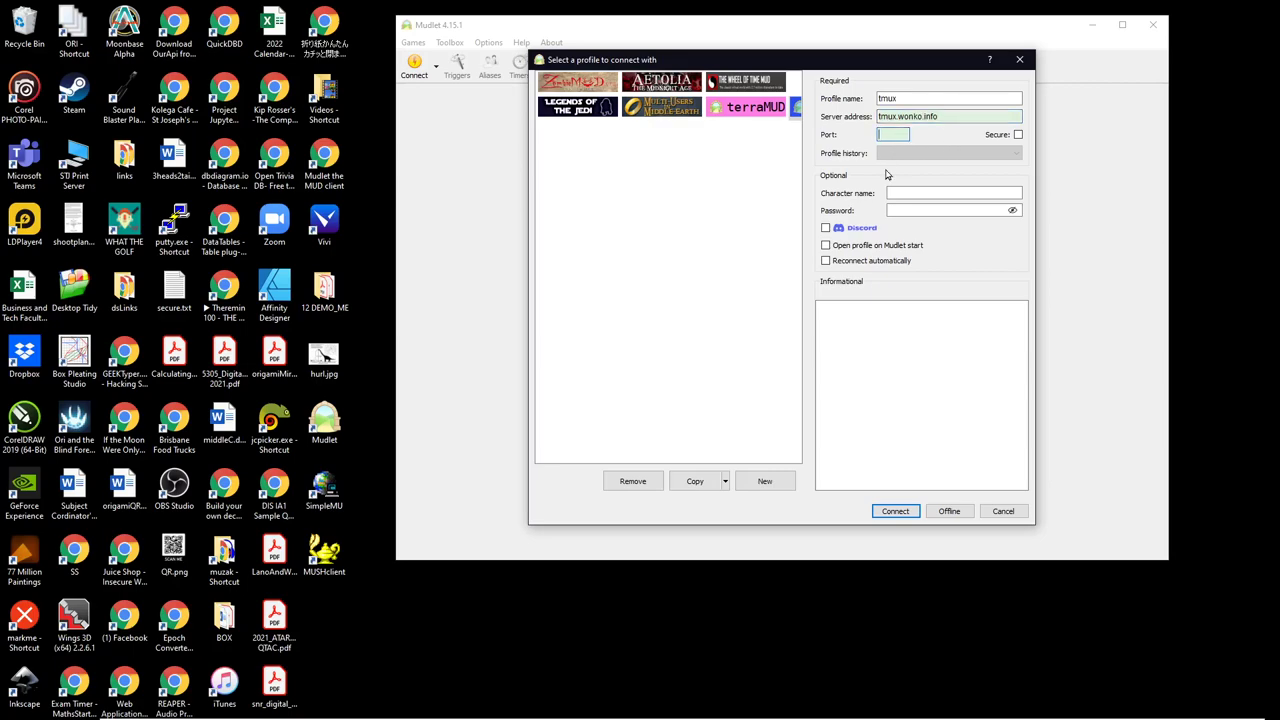
text(4042)
click(824, 259)
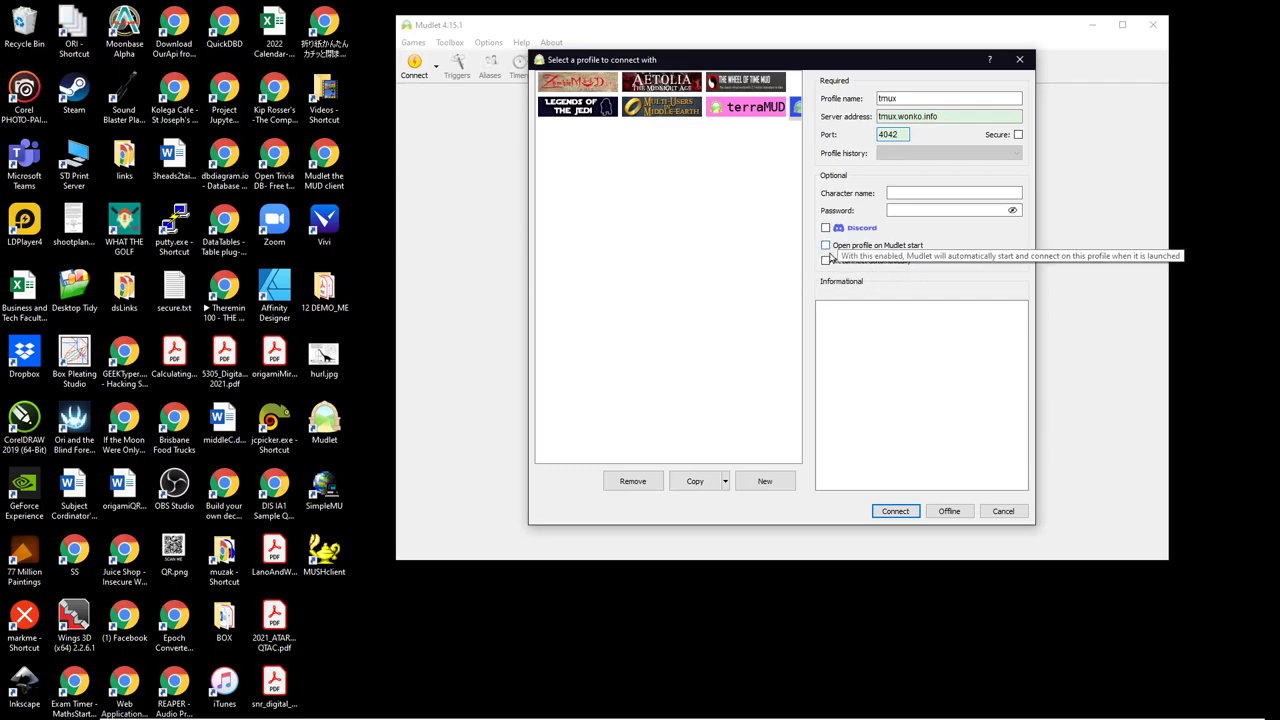
click(824, 259)
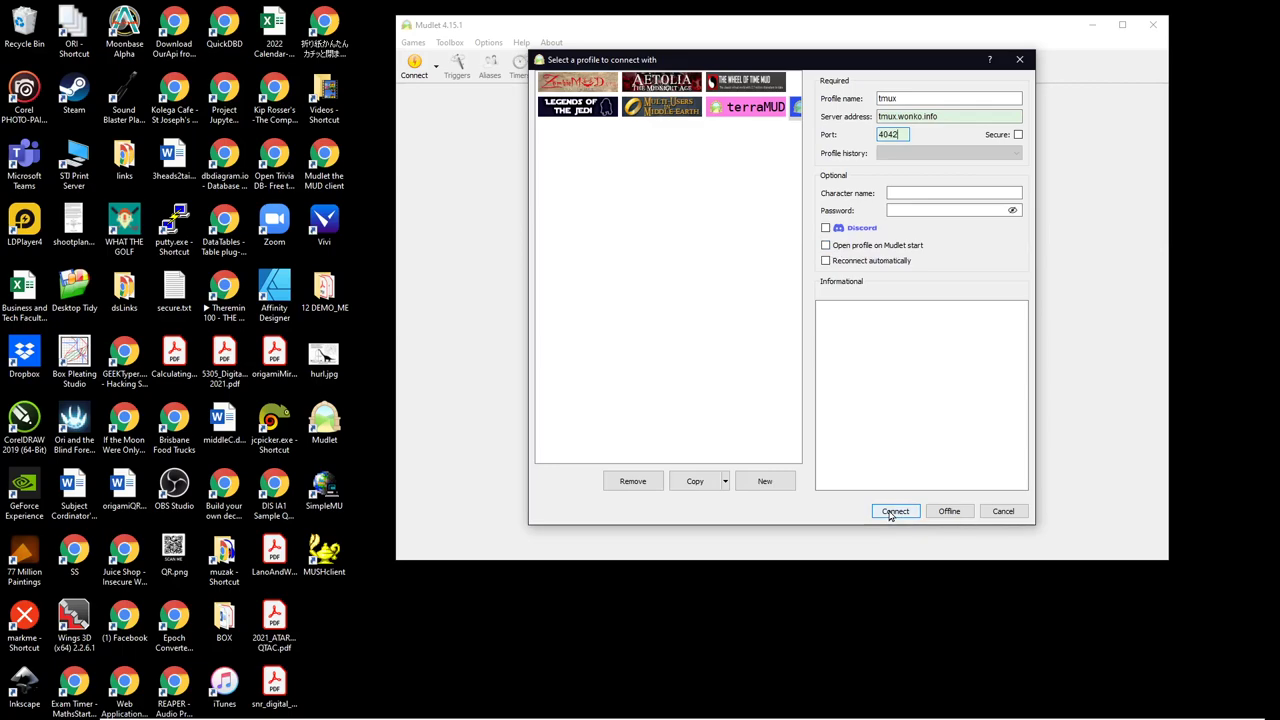
click(891, 515)
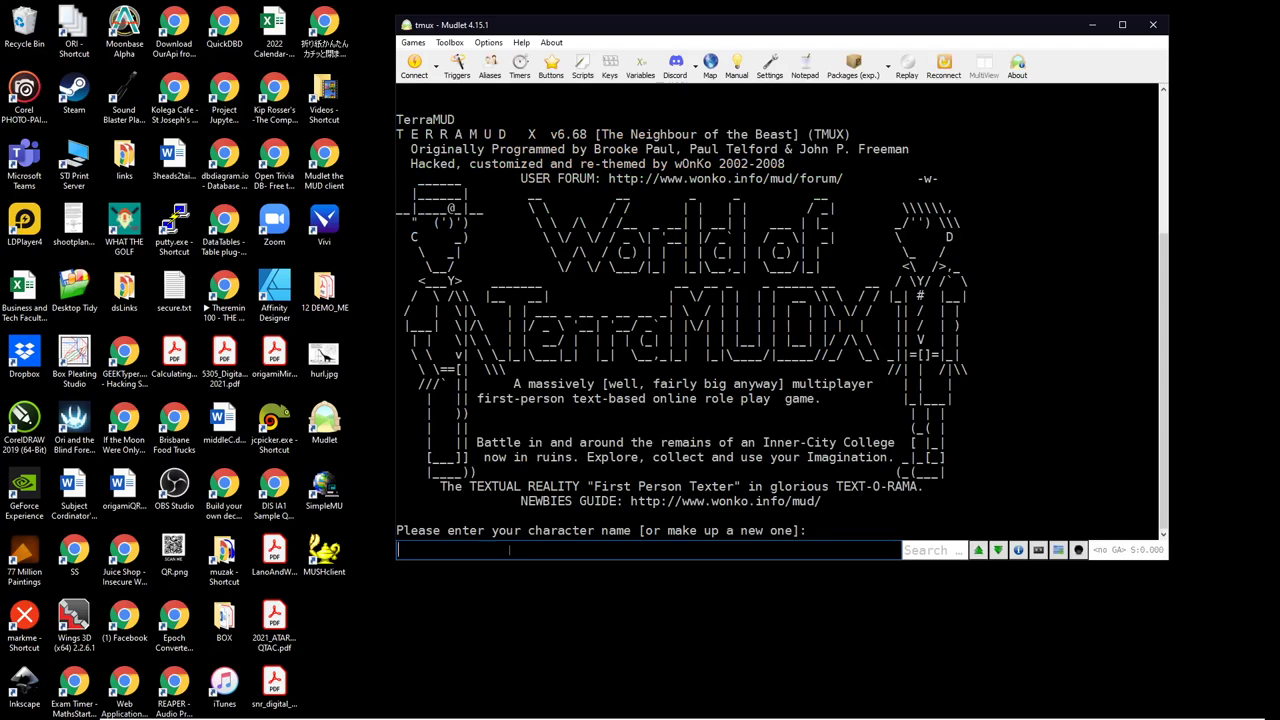
Step: Enter the character name and then the account password to log in
text(pdub)
key(Return)
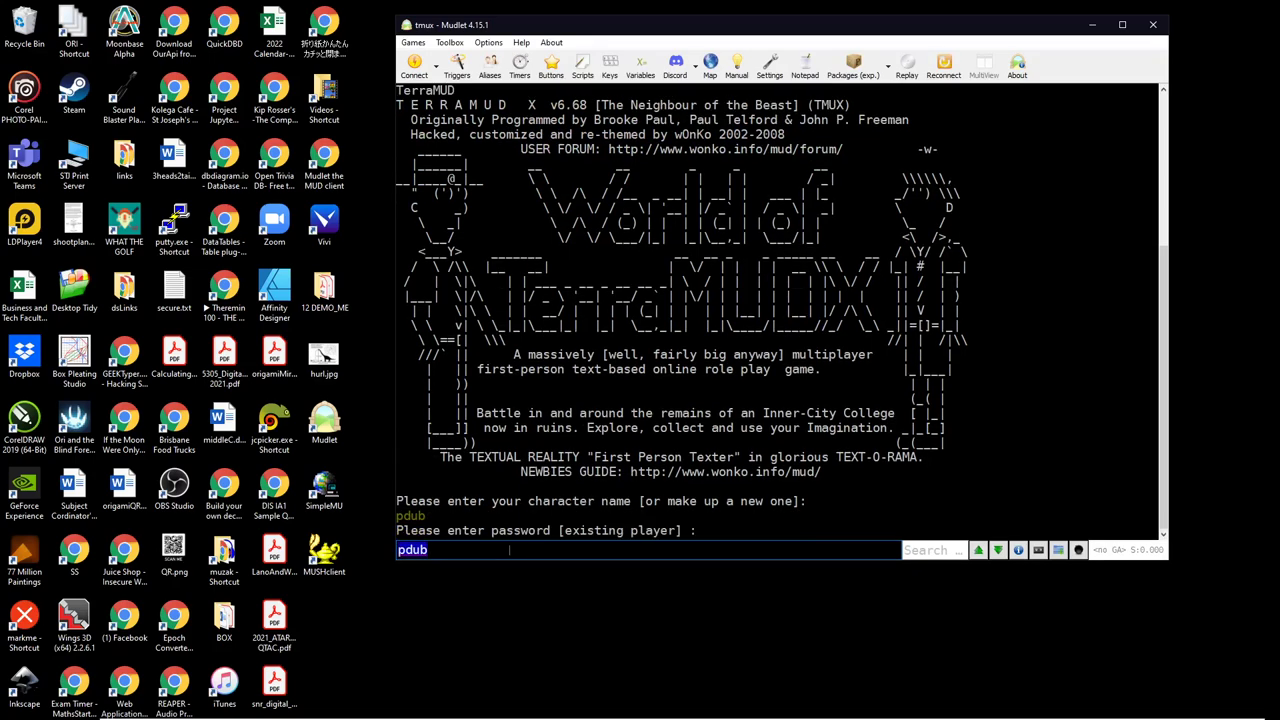
text(password)
key(Return)
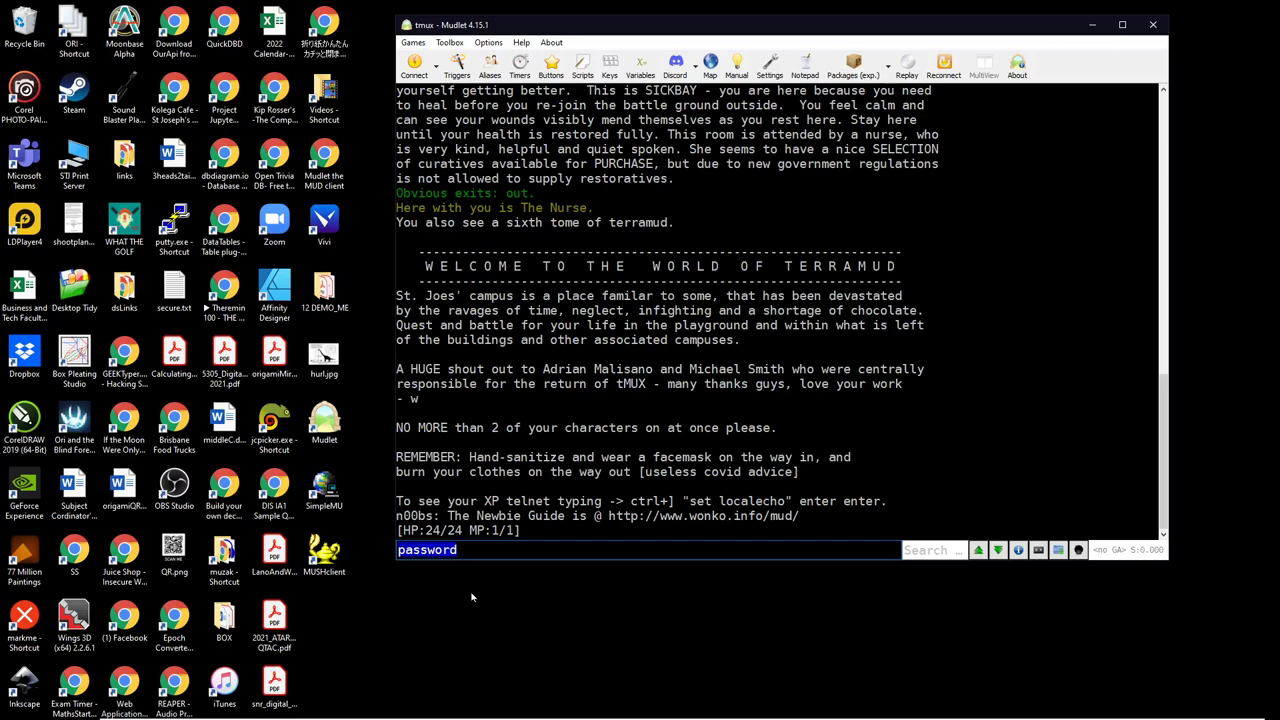
Step: Walk out, n and u to the Top of Stairs, then reposition the Mudlet window
text(out)
key(Return)
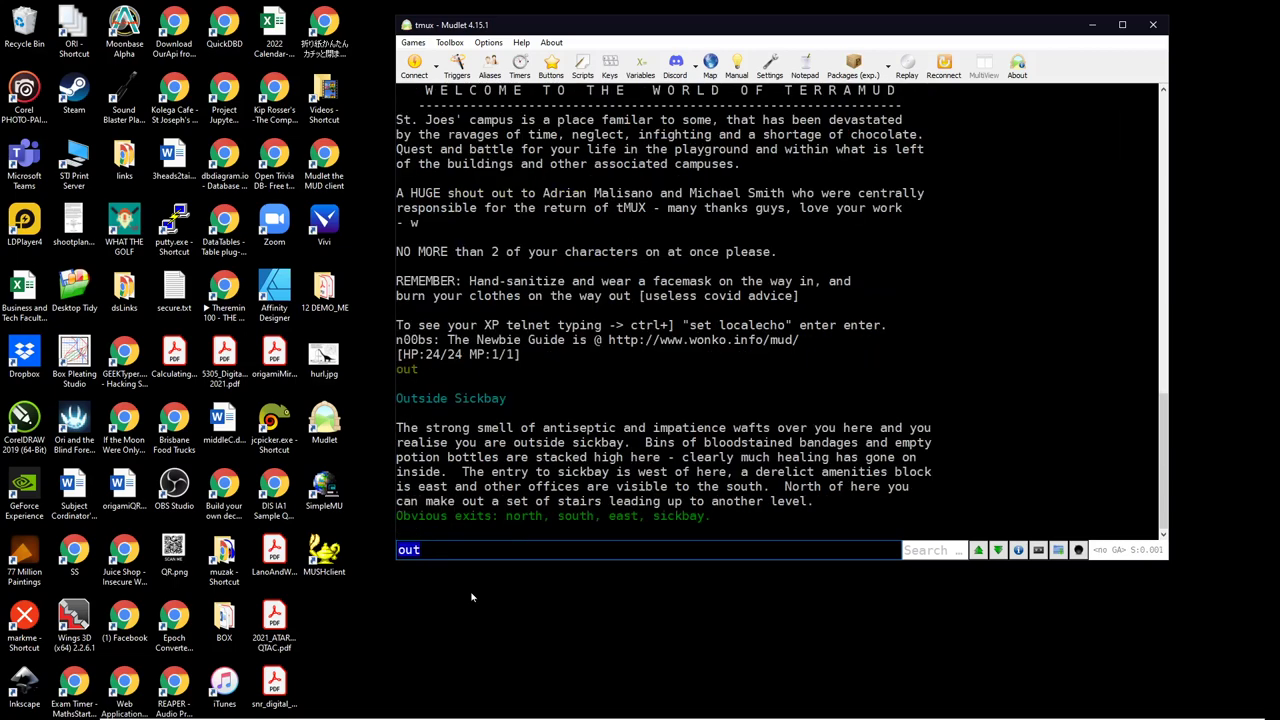
text(n)
key(Return)
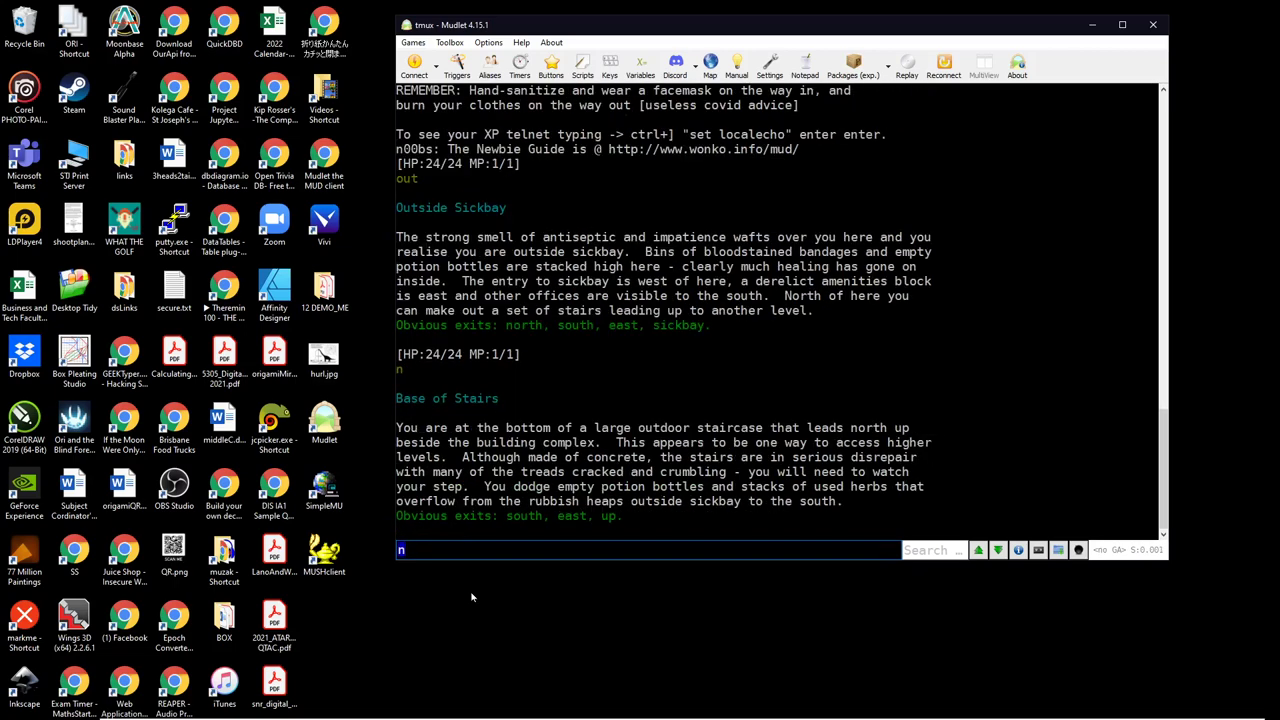
text(u)
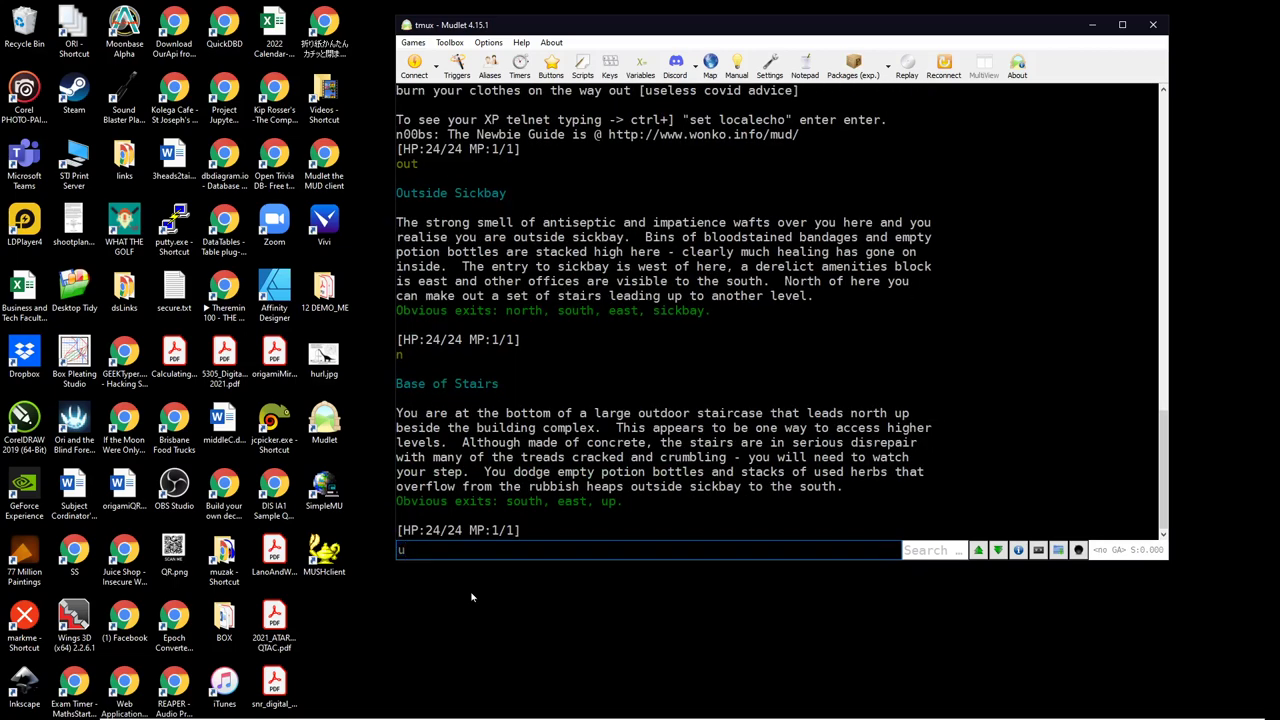
key(Return)
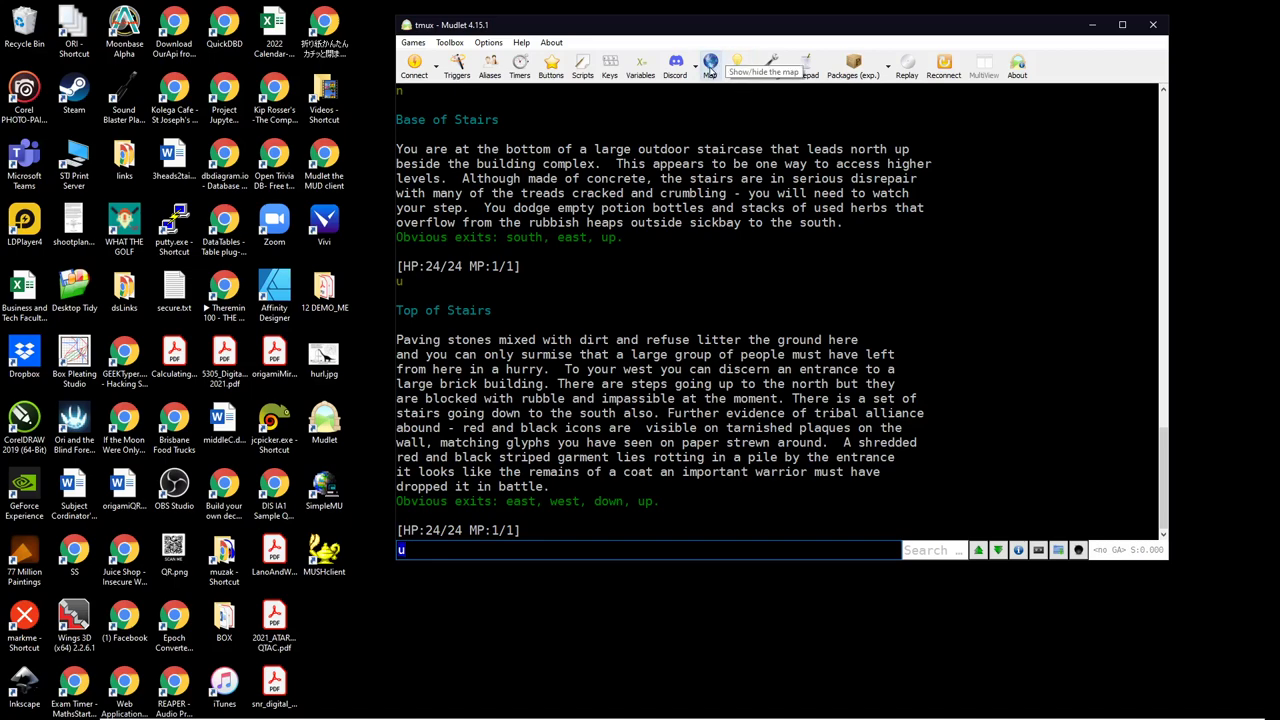
drag(740, 26, 449, 23)
Step: Maximize the Mudlet window and attack the feral cat with 'k cat' until it dies
double_click(449, 23)
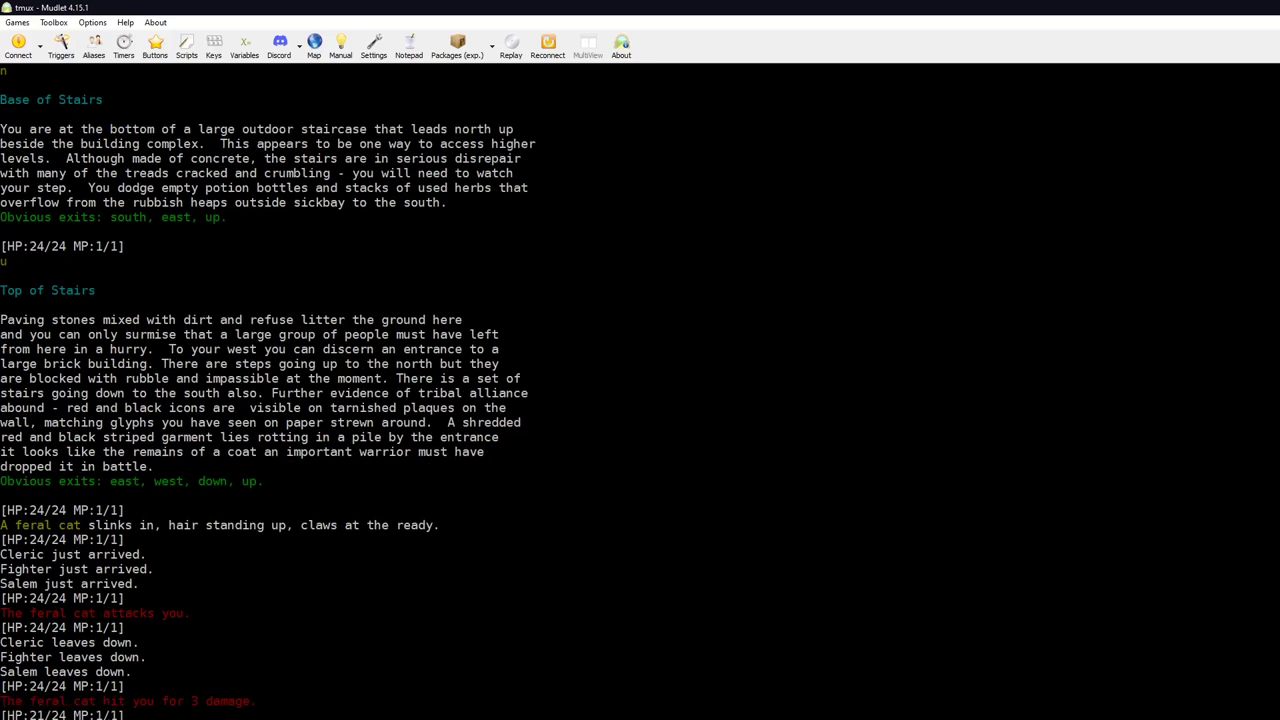
text(k cat)
key(Return)
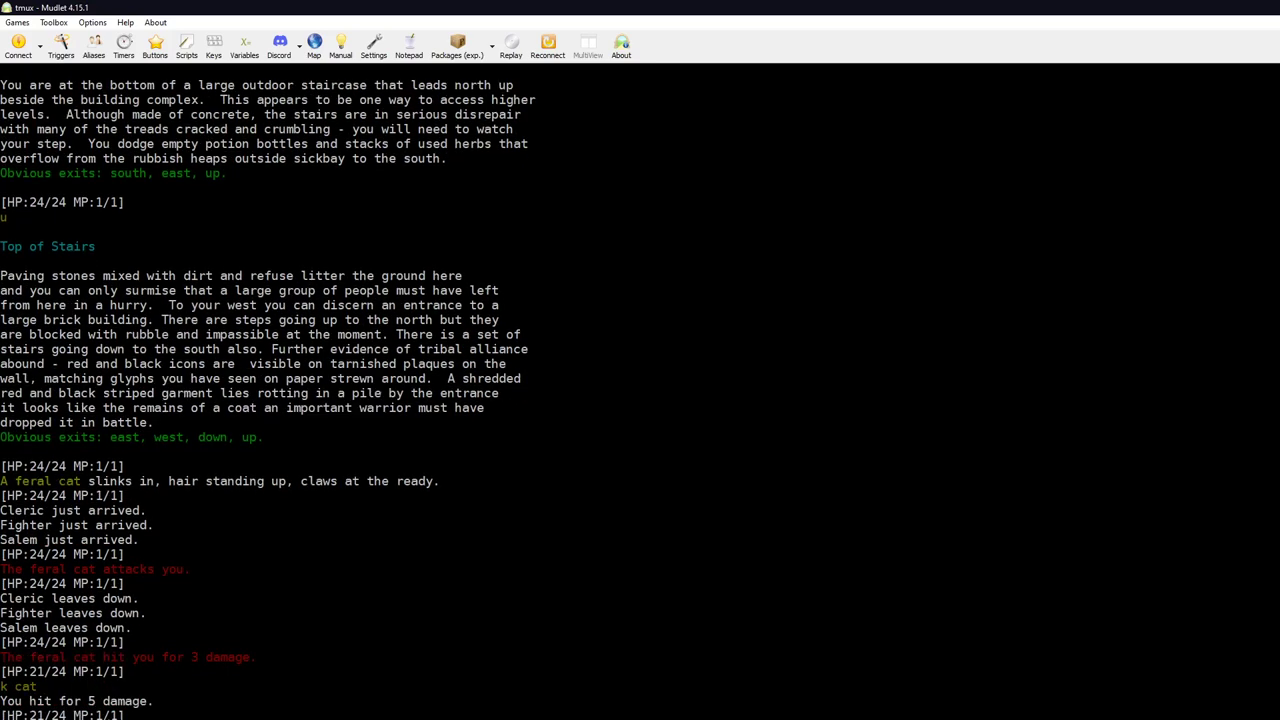
key(Return)
key(Return)
key(Return)
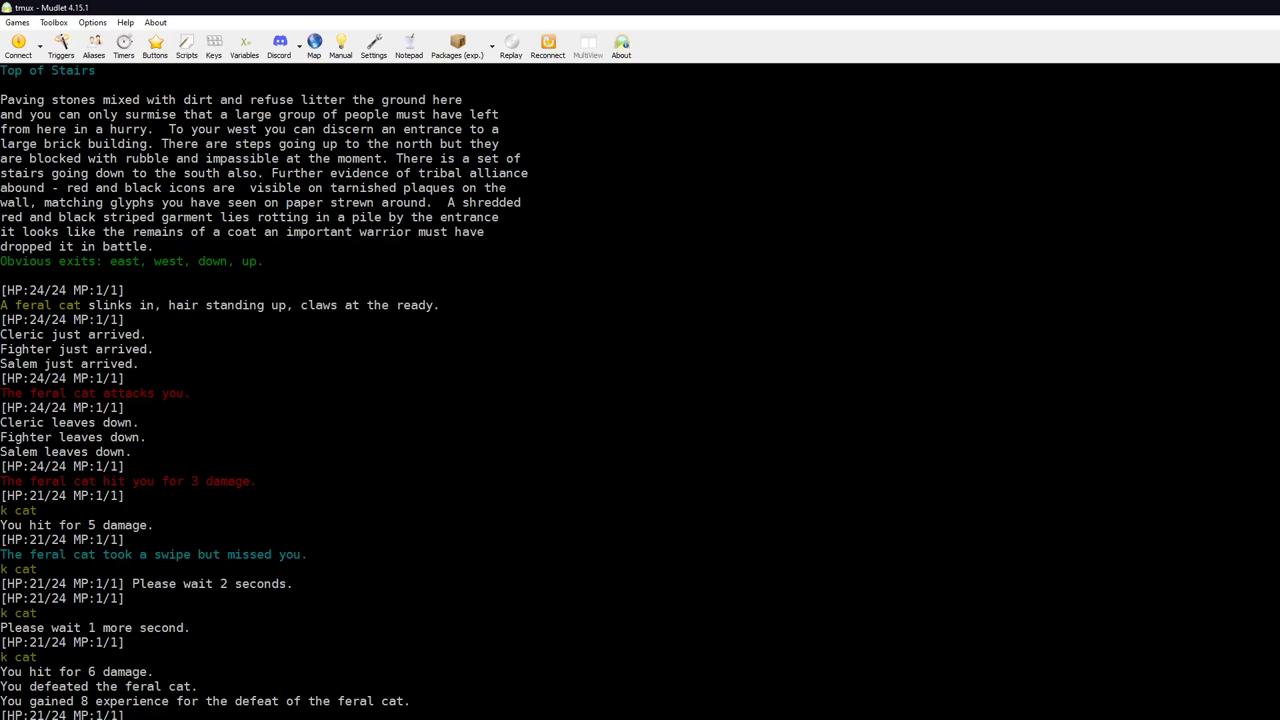
Step: Look around the Top of Stairs, then descend to the Base of Stairs
text(l)
key(Return)
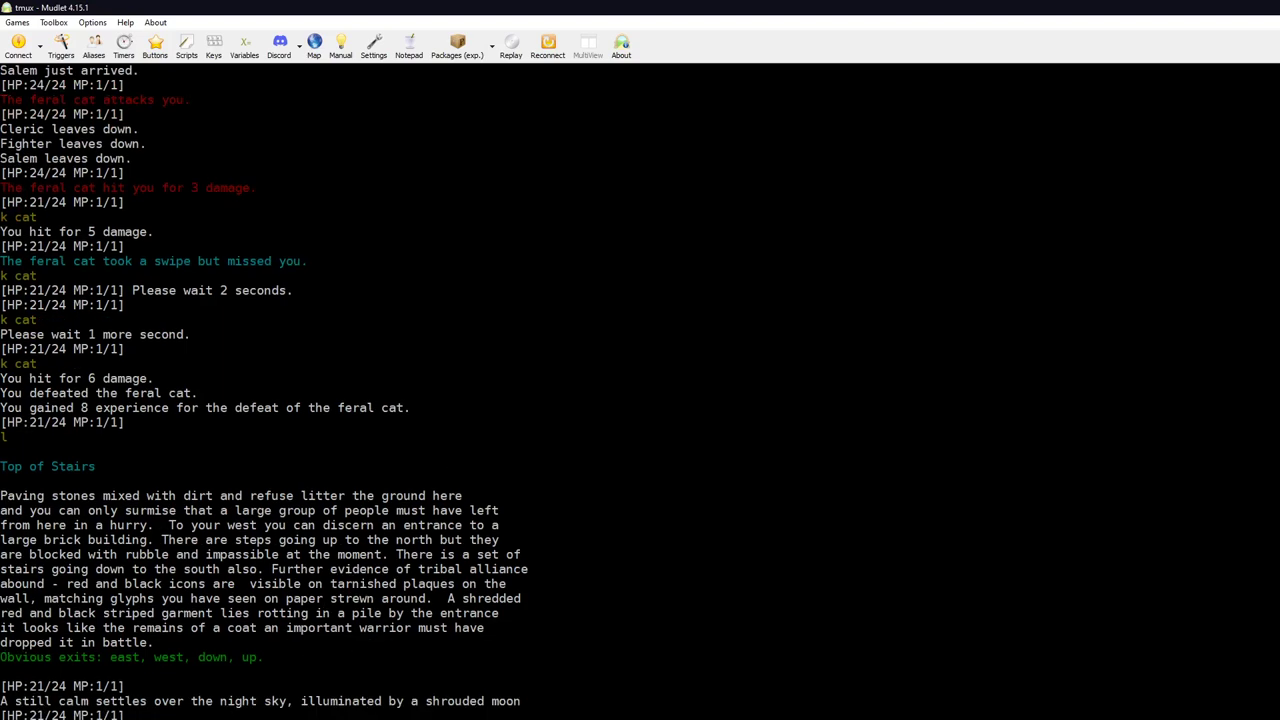
text(d)
key(Return)
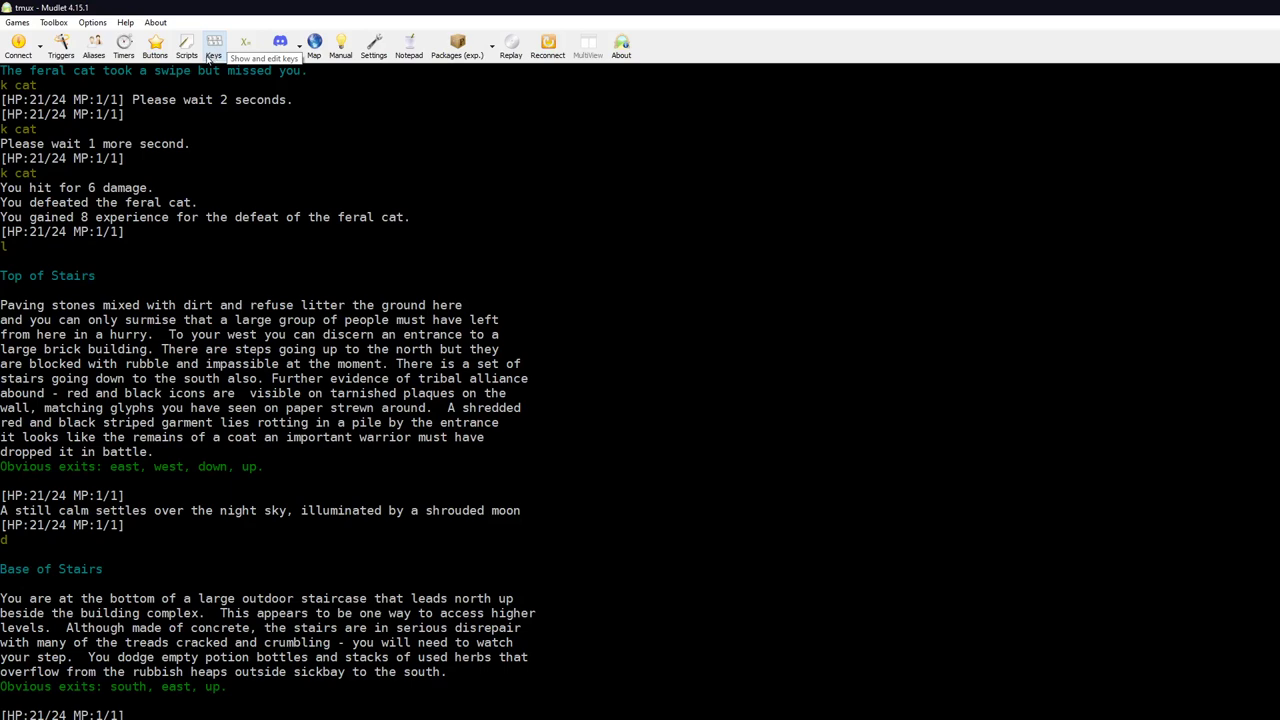
Step: Add a new timer named pulse whose command is who
click(124, 45)
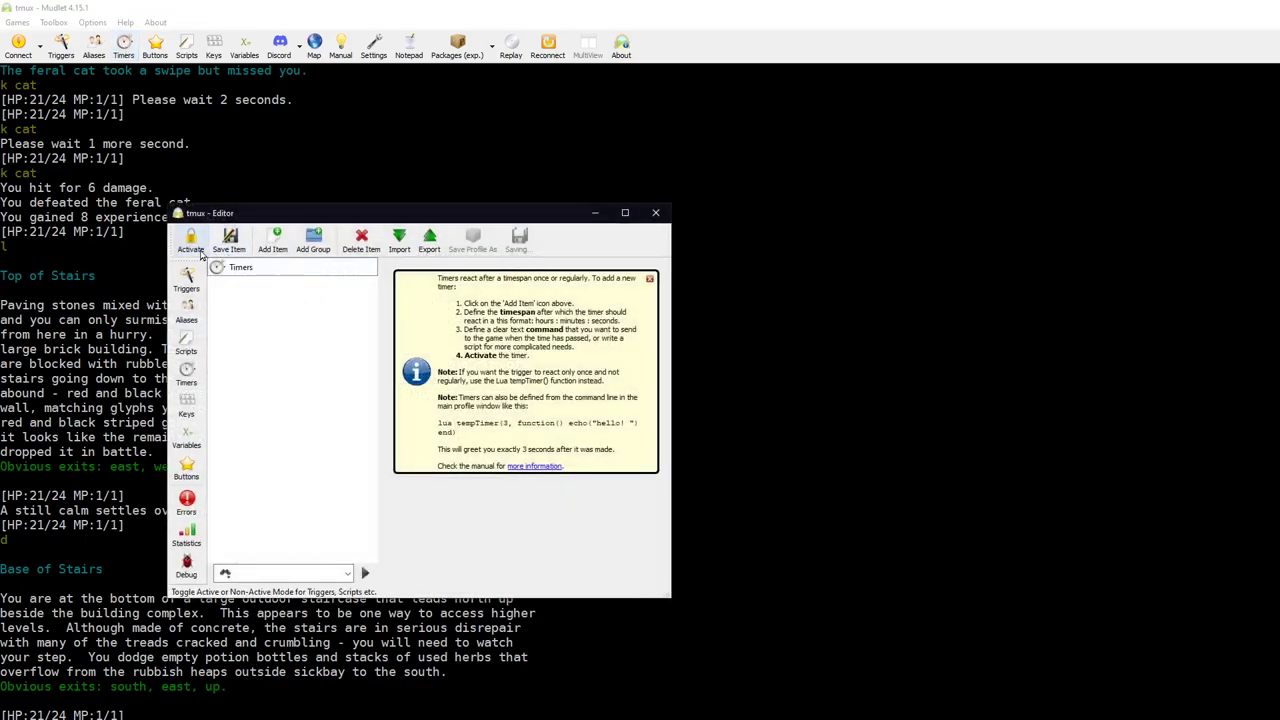
click(279, 249)
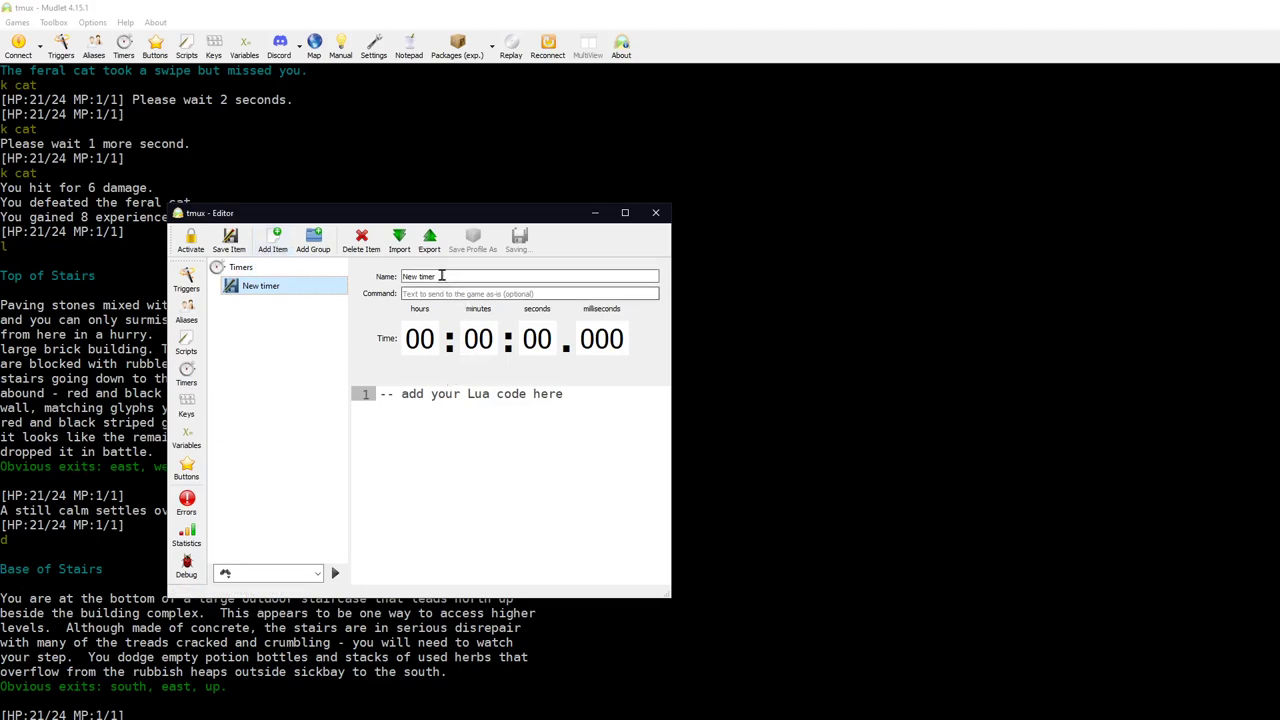
drag(441, 276, 392, 283)
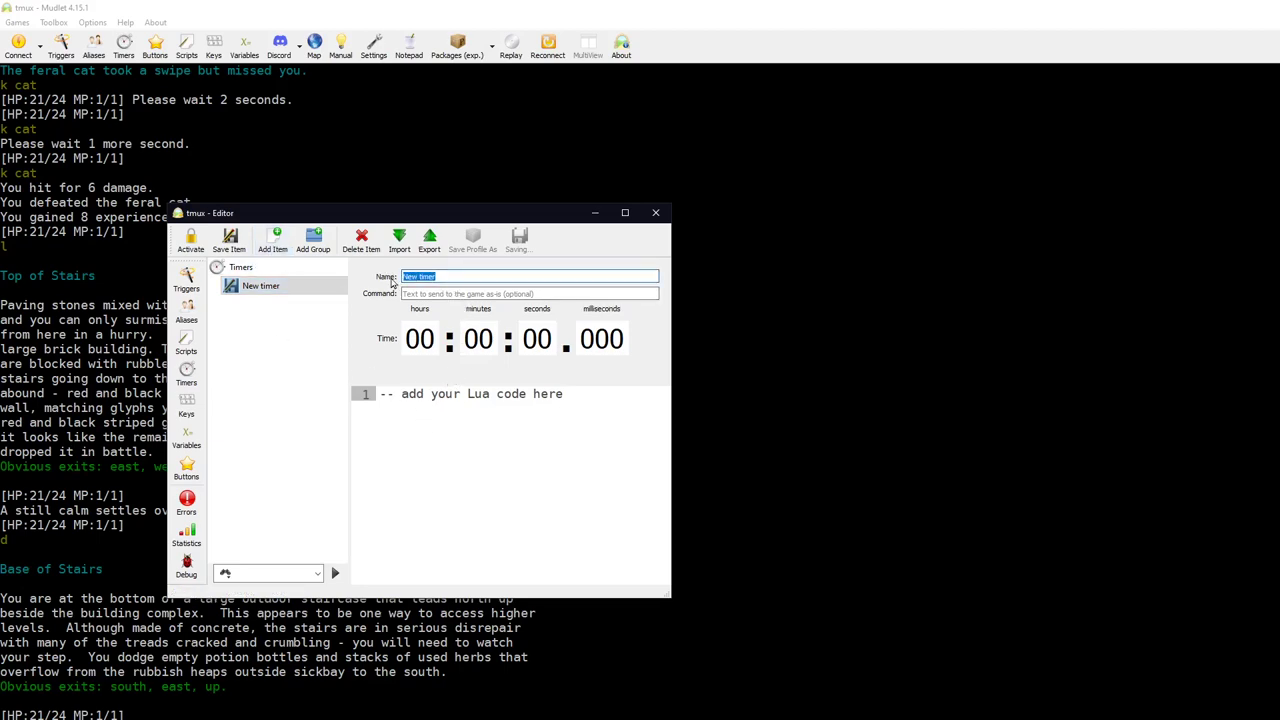
text(pulse)
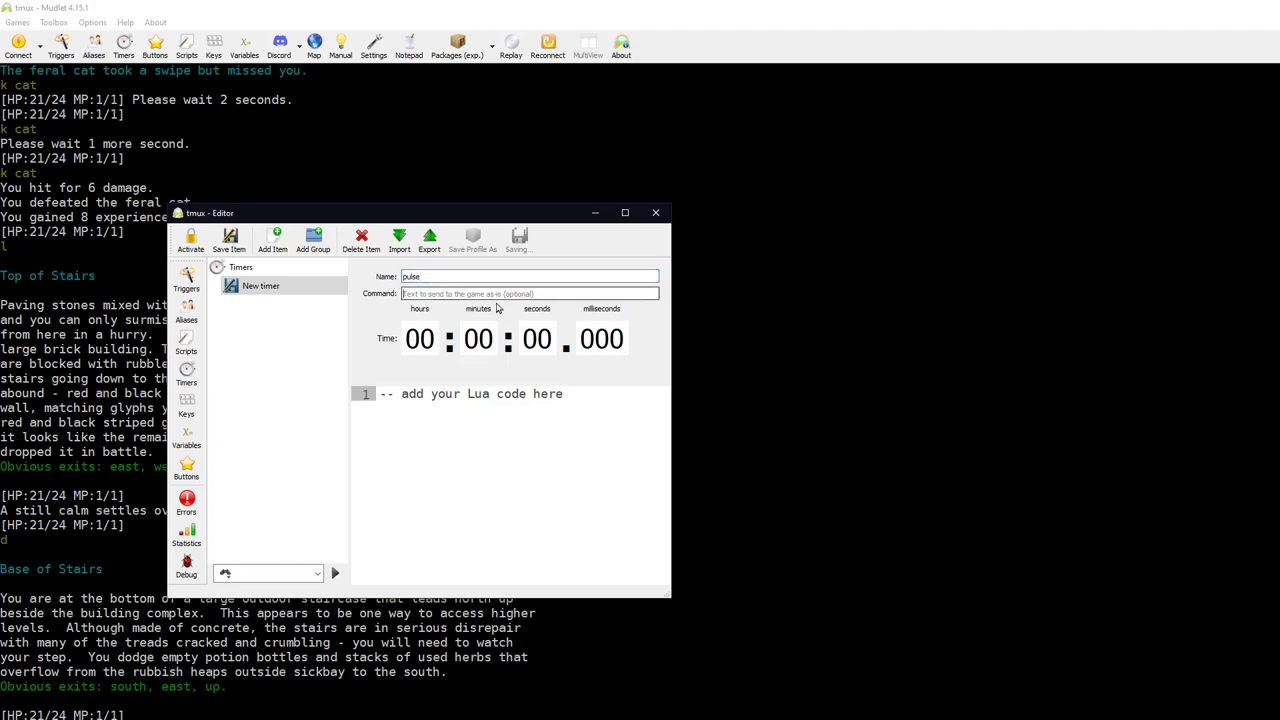
click(492, 291)
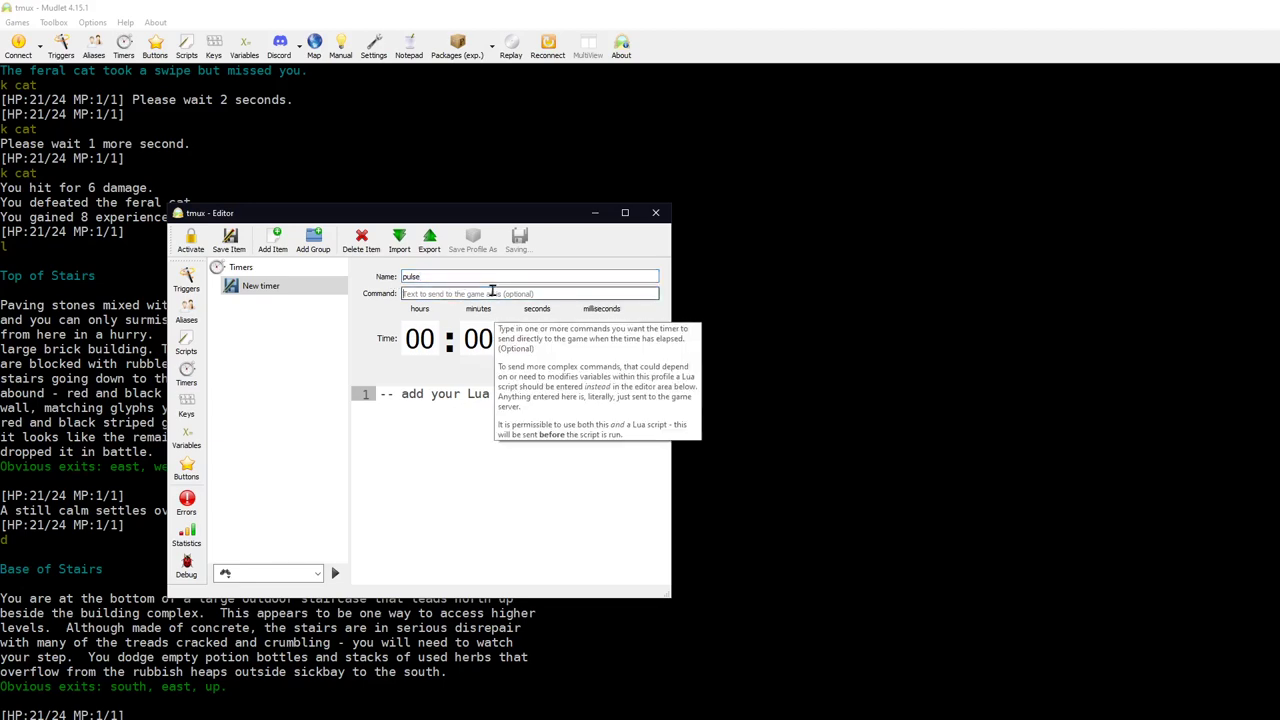
text(who)
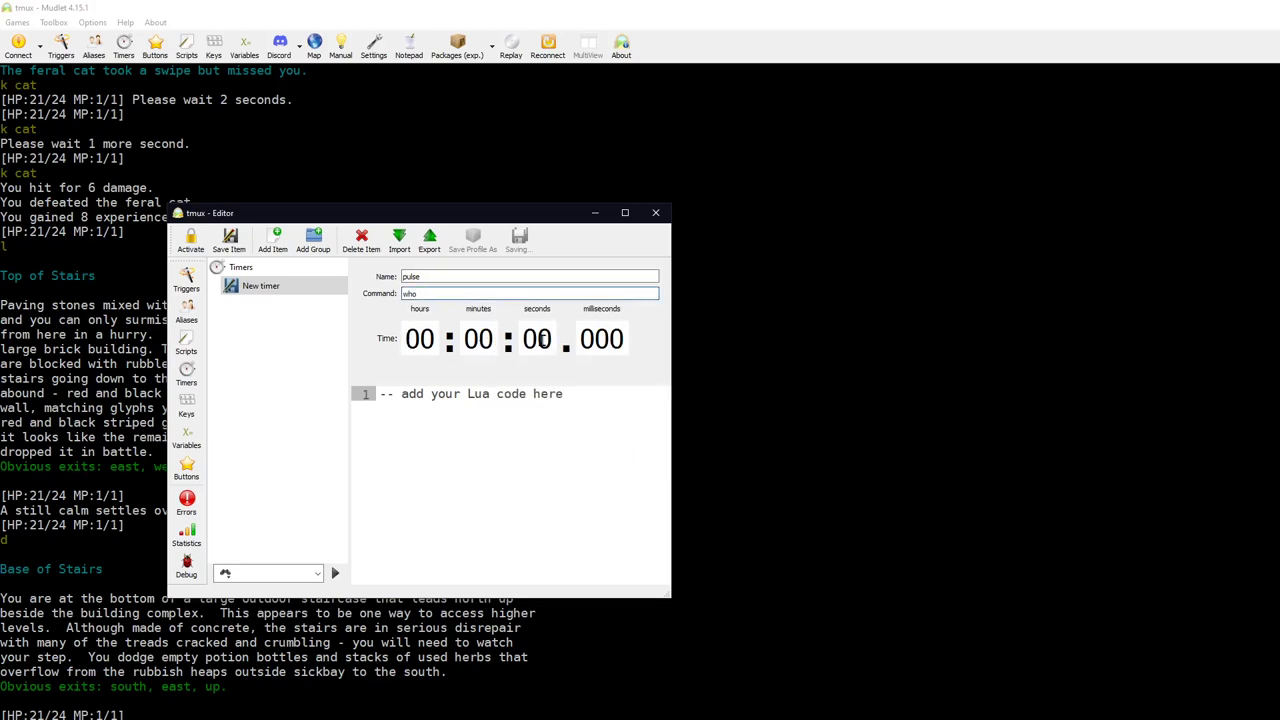
Step: Set the pulse timer to 10 seconds, then save and activate it
drag(541, 339, 543, 339)
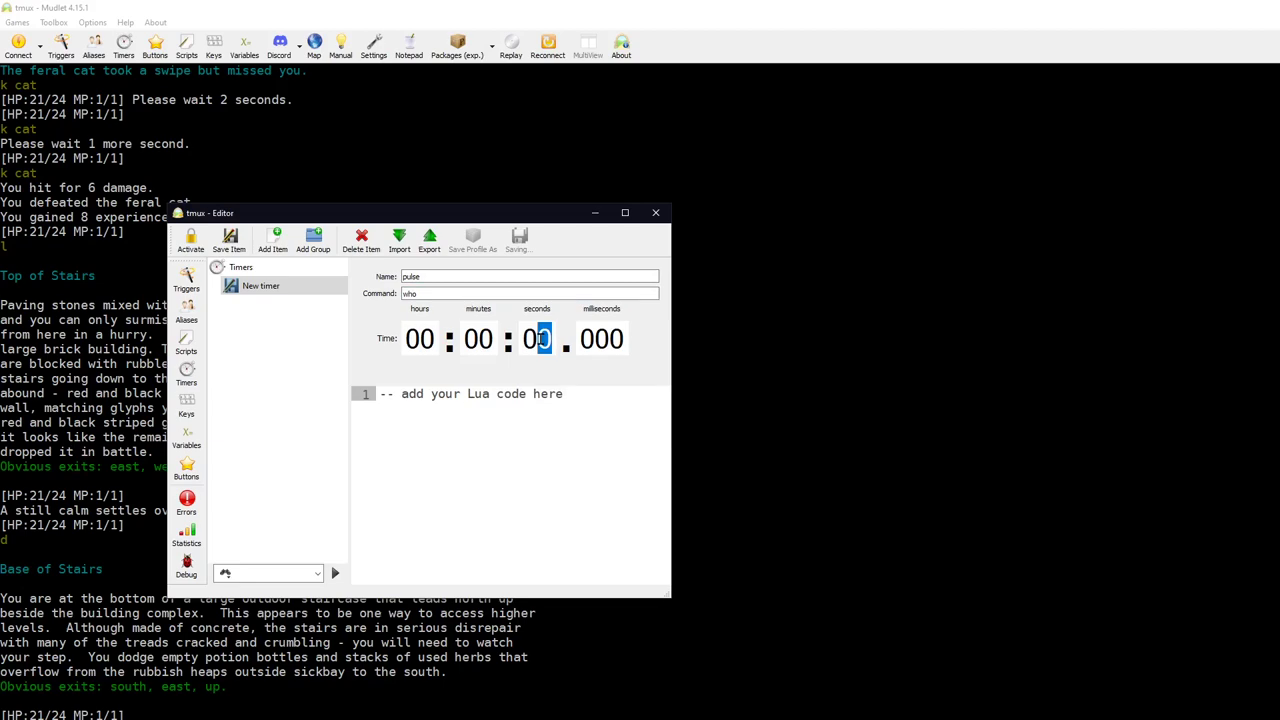
double_click(543, 339)
click(546, 340)
double_click(549, 339)
text(10)
click(231, 240)
click(190, 240)
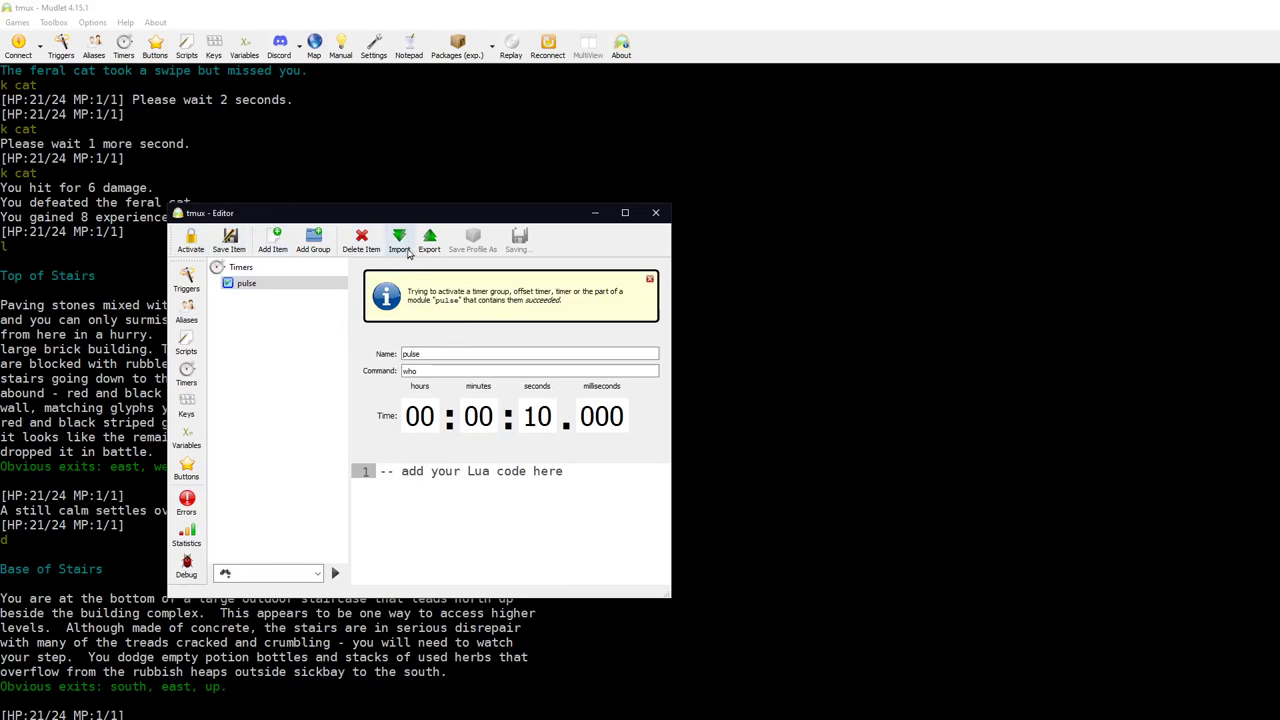
drag(370, 215, 878, 149)
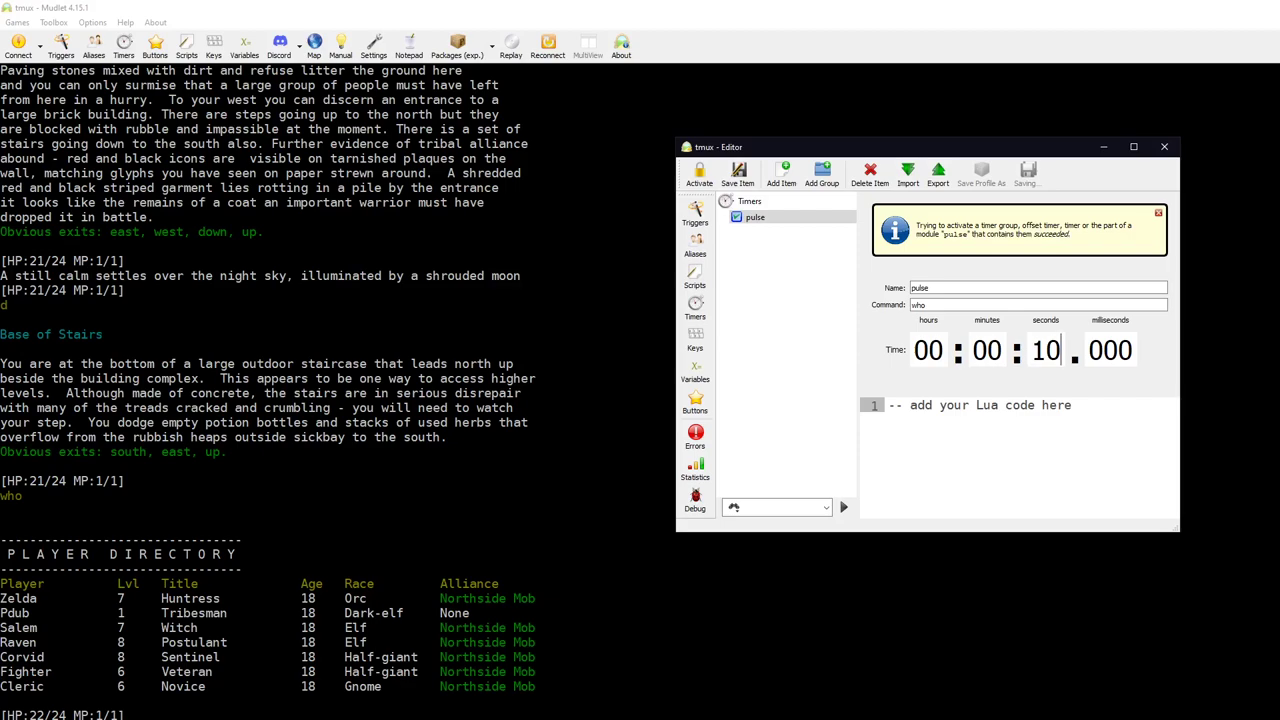
Step: Uncheck the pulse timer in the editor and close the editor window
key(alt+Tab)
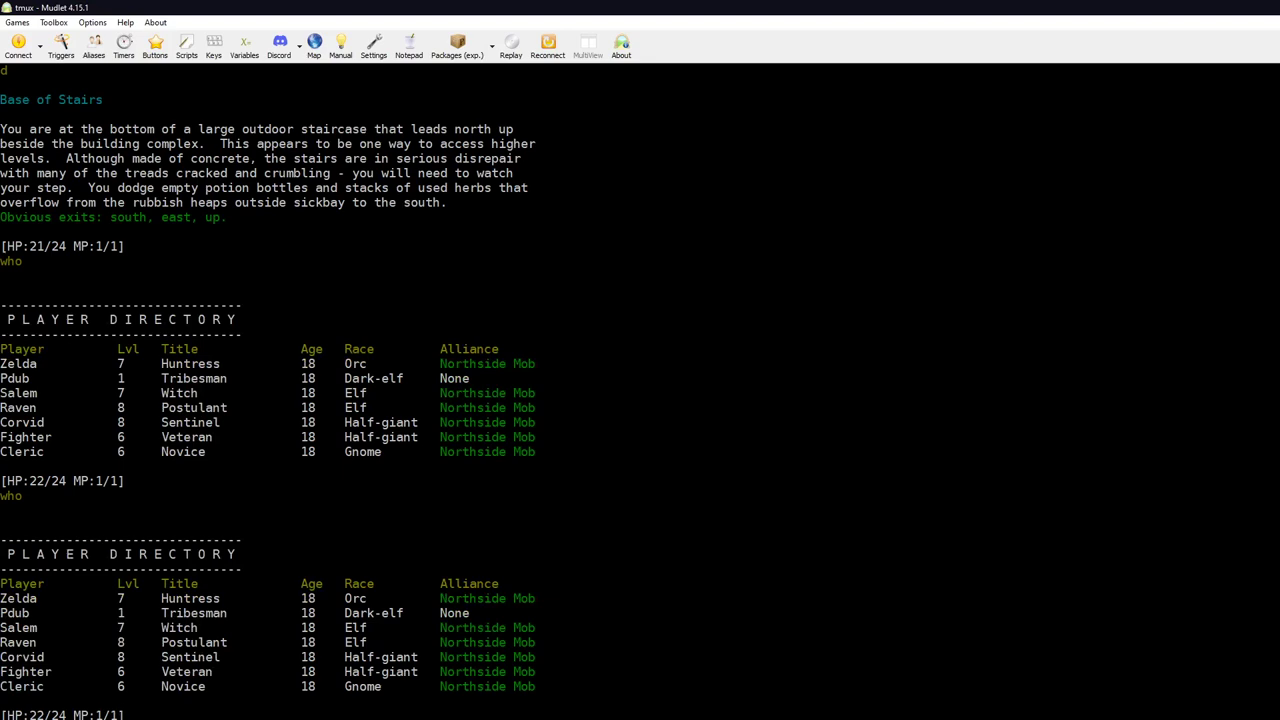
key(alt+Tab)
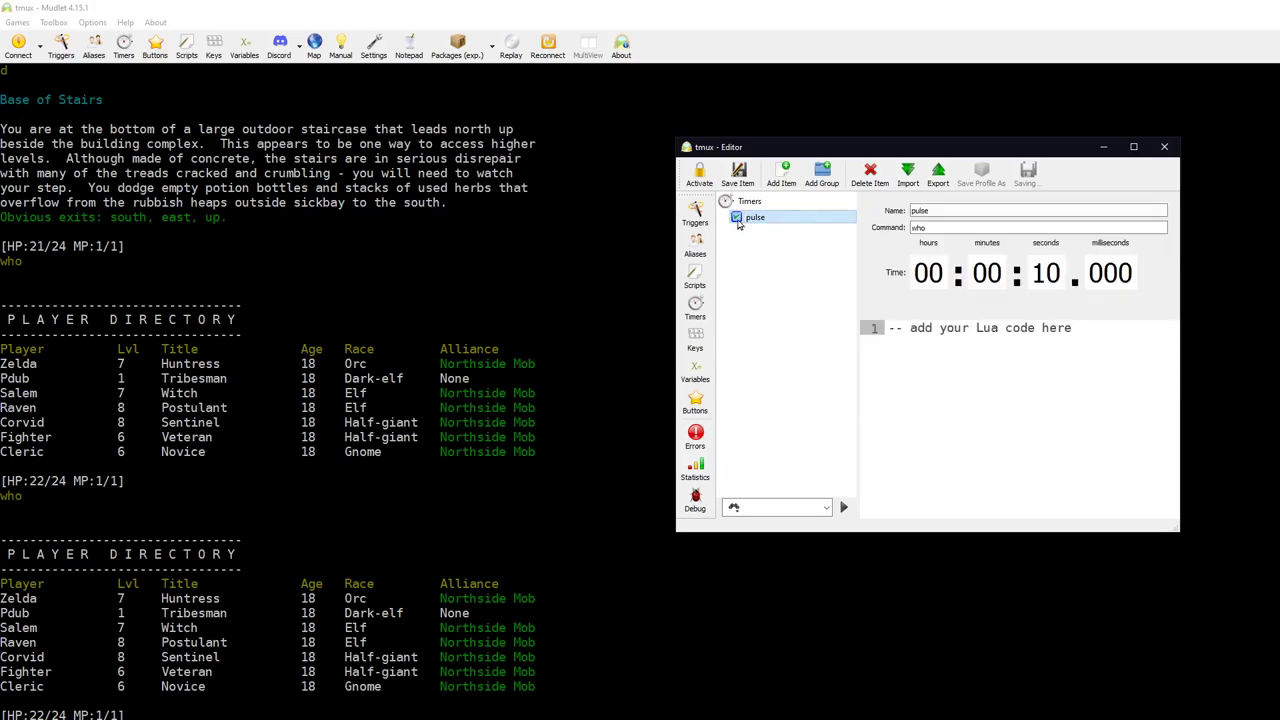
click(700, 180)
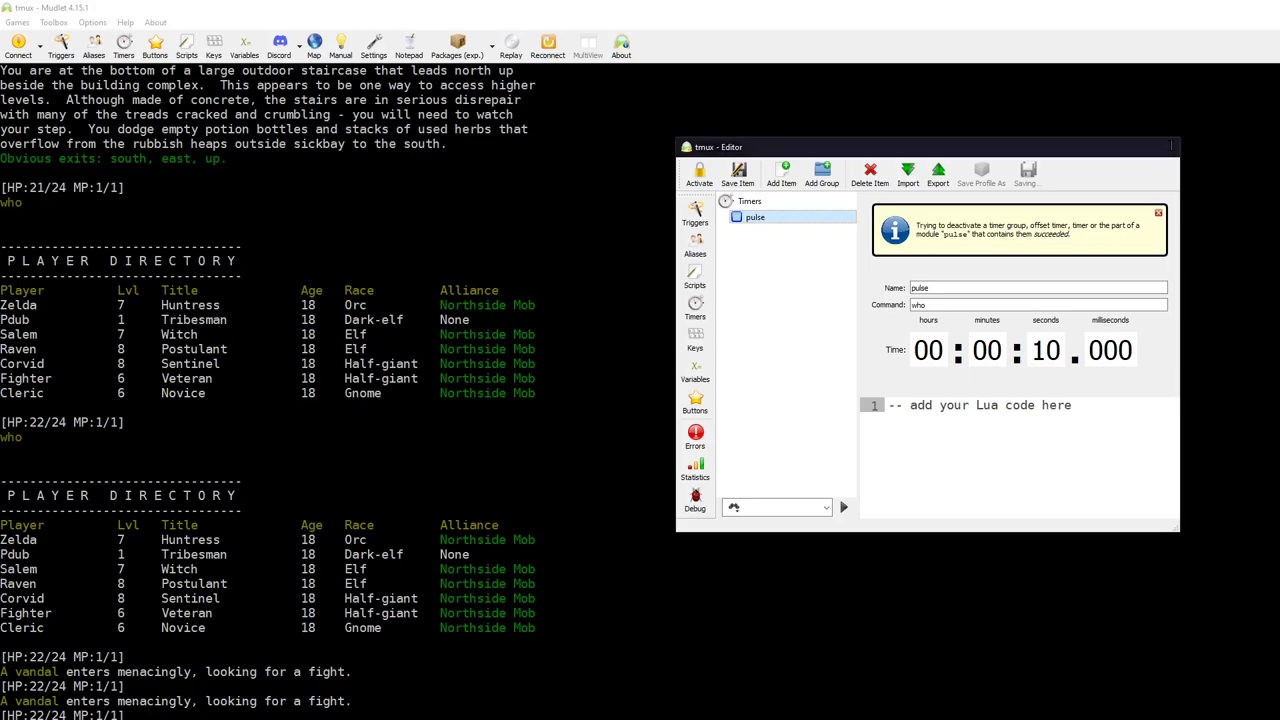
click(1164, 147)
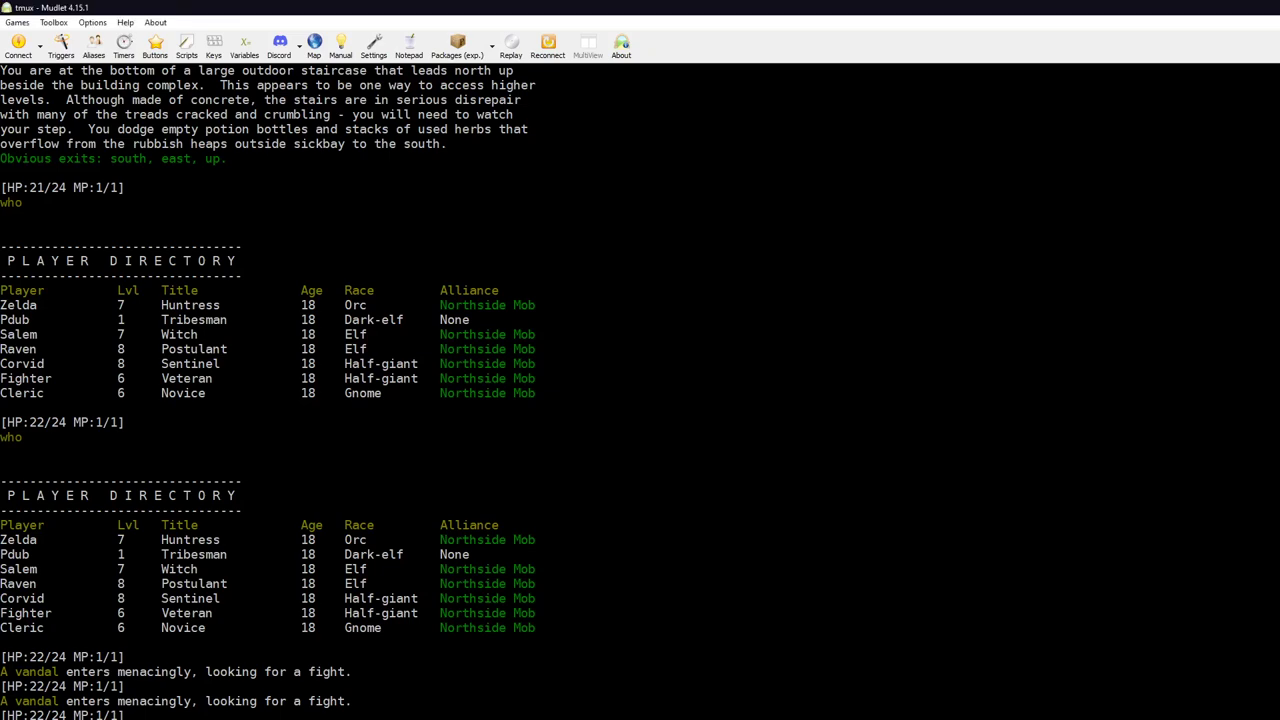
Step: Look around the Base of Stairs and consider vandal 1, which looks a little more dangerous
text(con van)
key(Return)
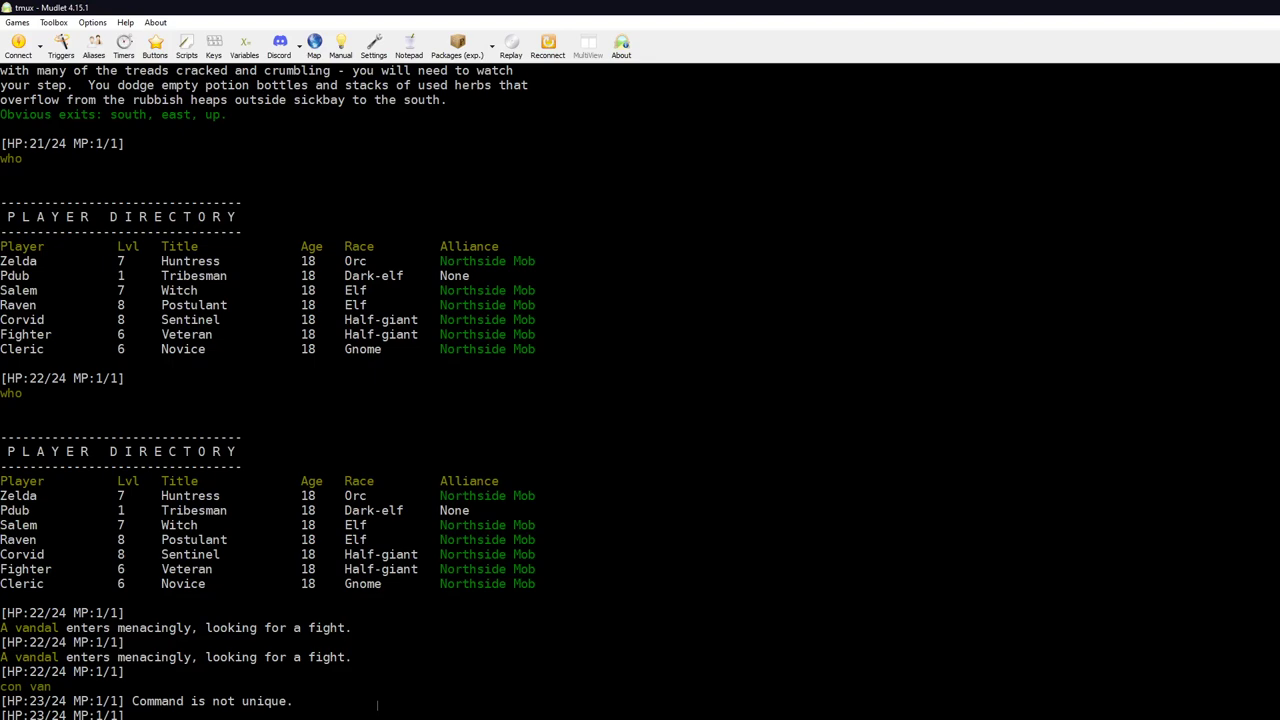
text(can vand 1)
key(Return)
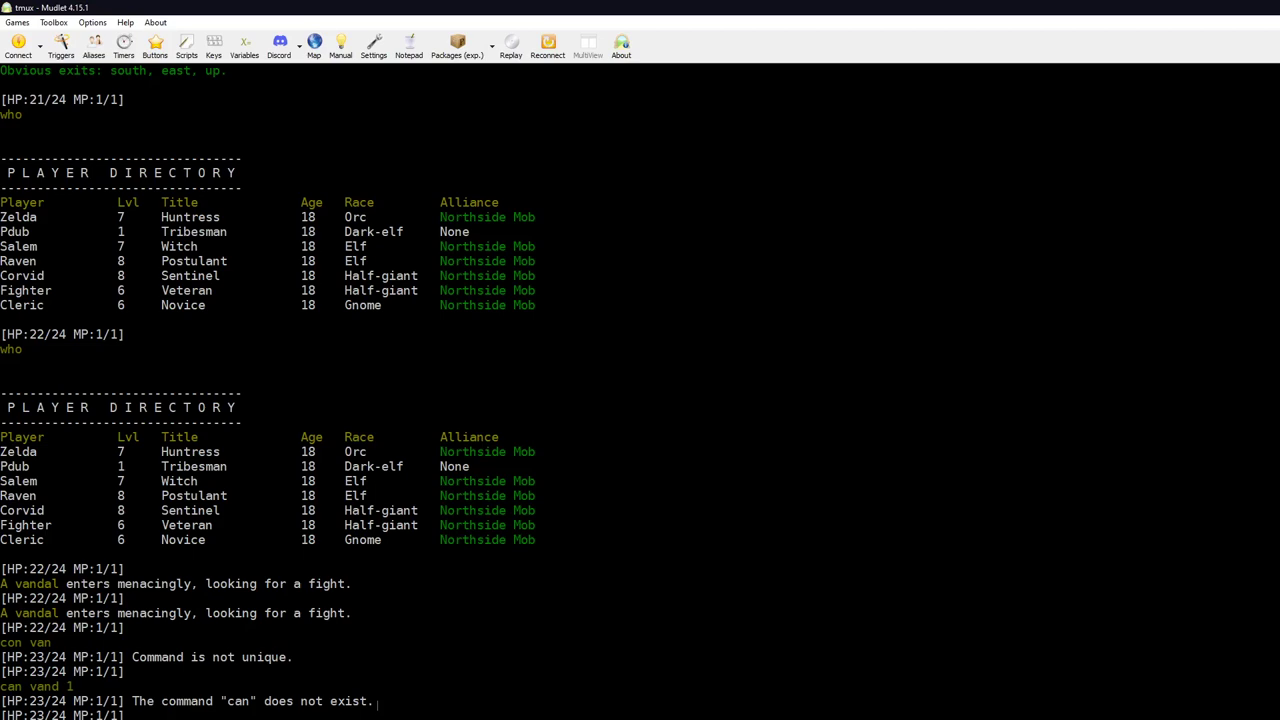
text(con van 1)
key(Return)
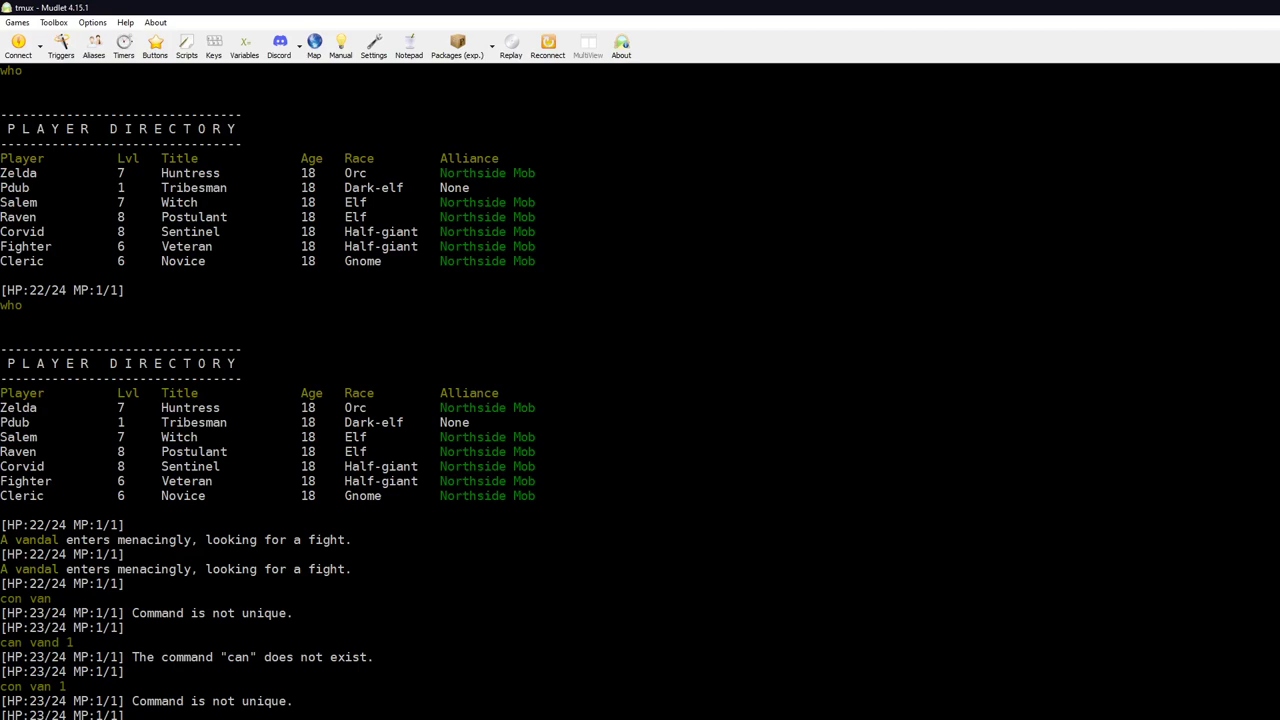
text(l)
key(Return)
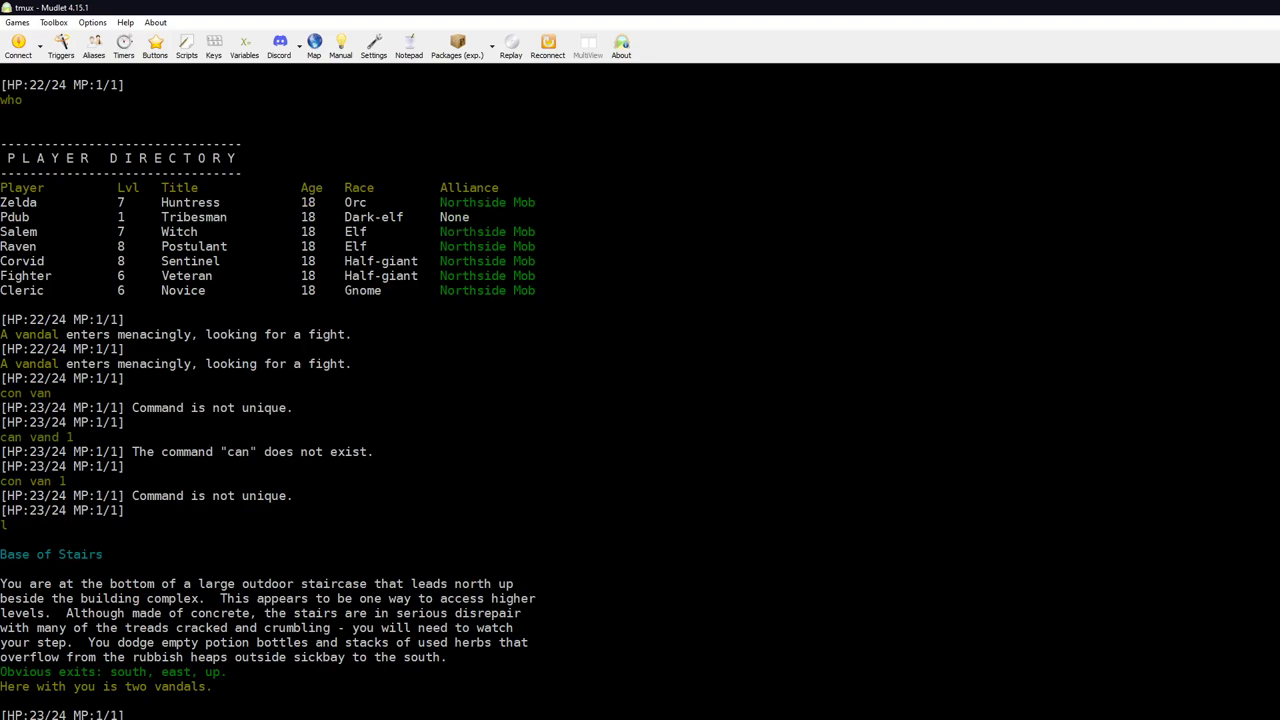
key(Return)
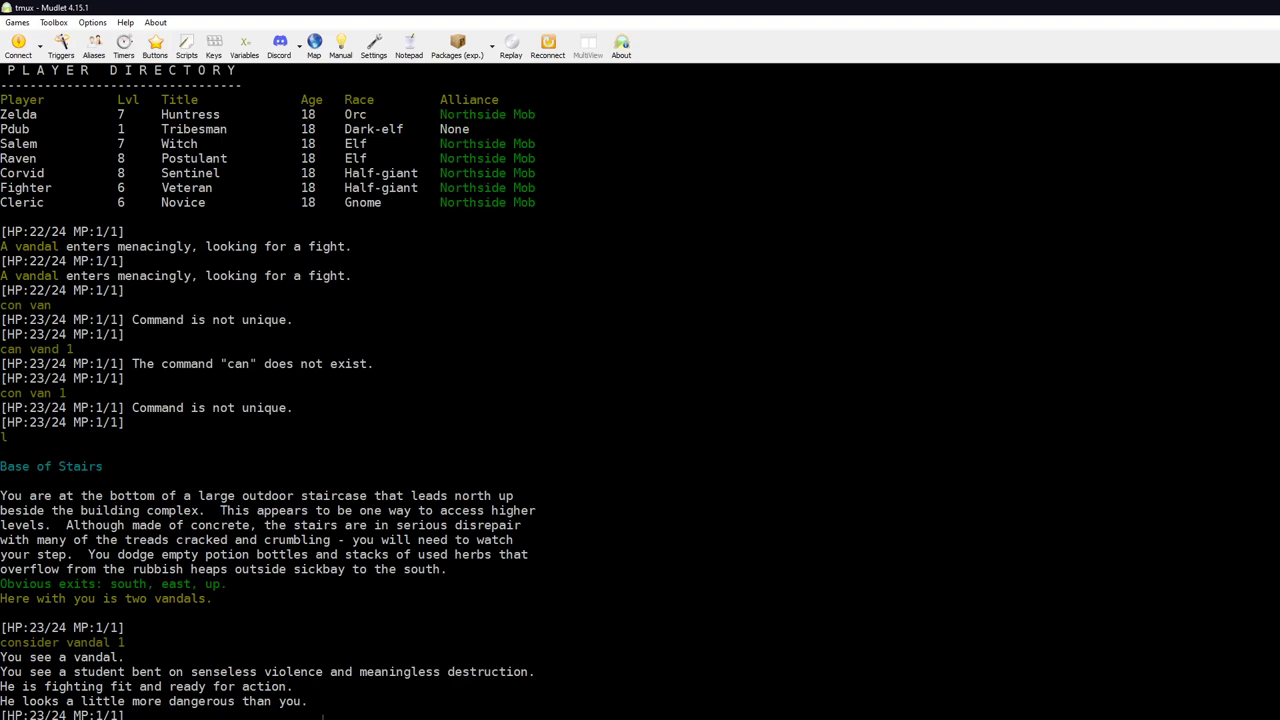
Step: Attack vandal 1 with 'k van 1' repeatedly until it dies, earning 13 experience
text(k van 1)
key(Return)
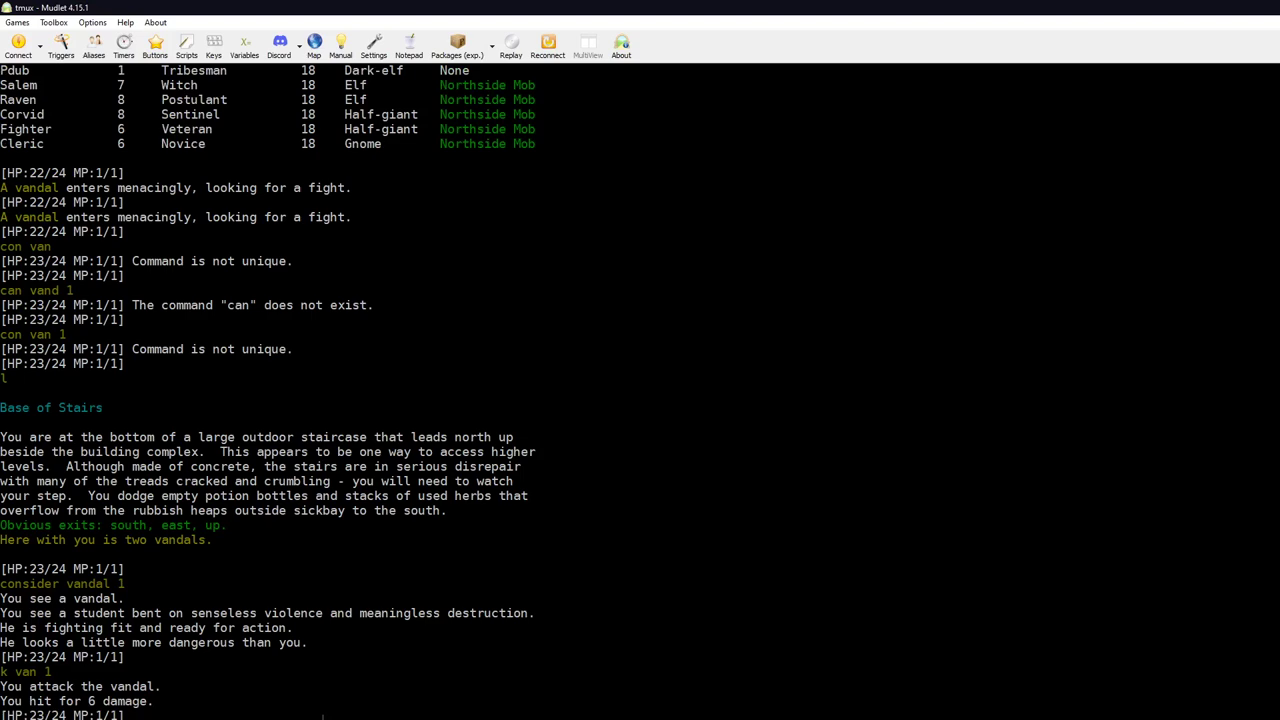
key(Return)
key(Return)
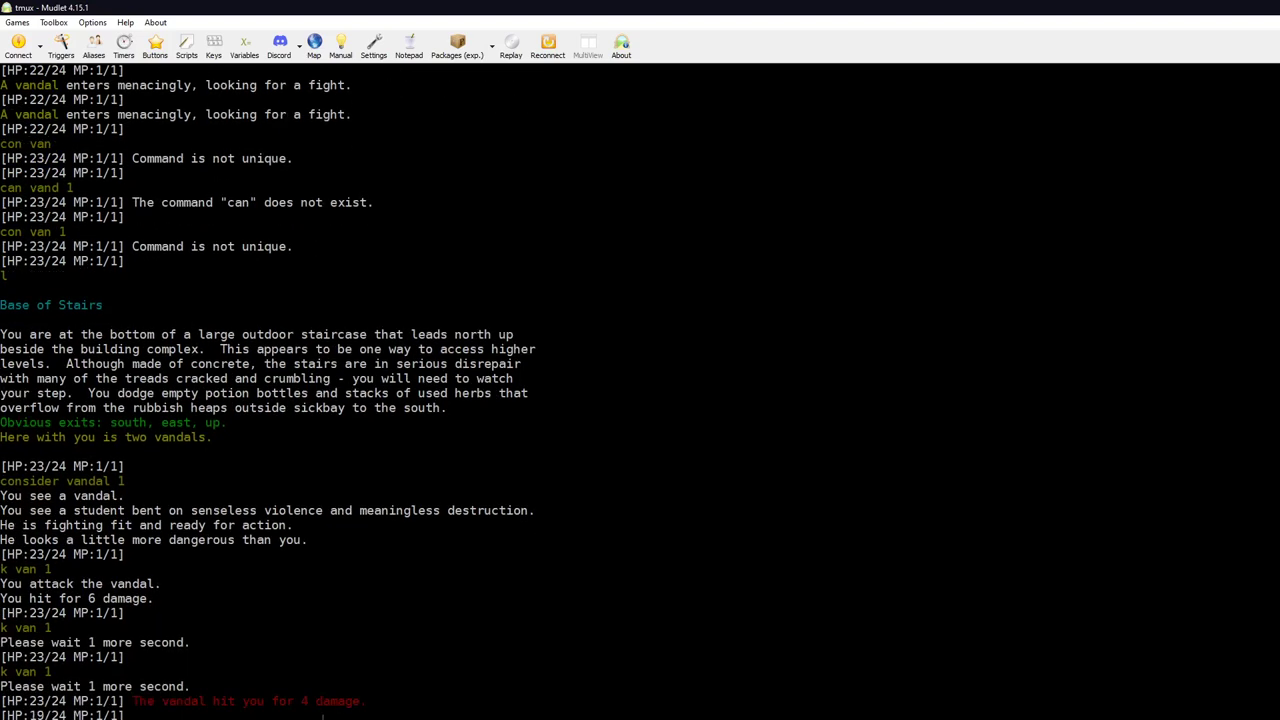
key(Return)
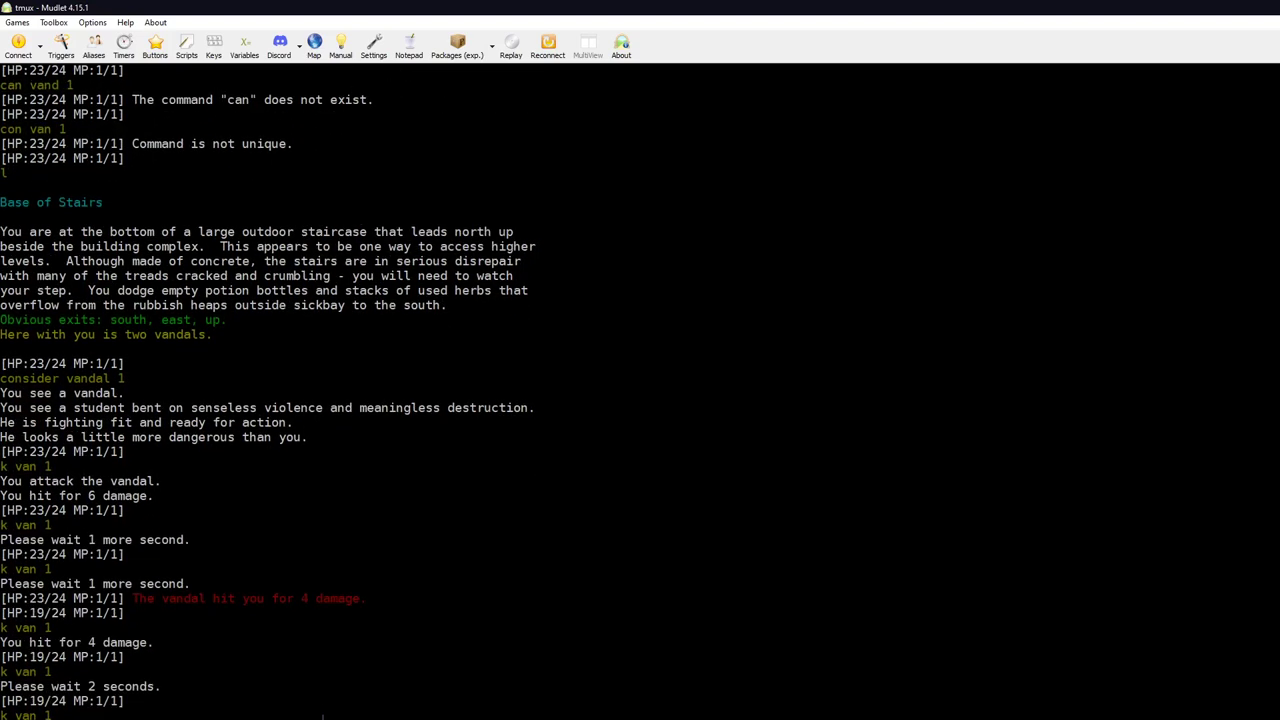
key(Return)
key(Return)
key(Return)
key(Return)
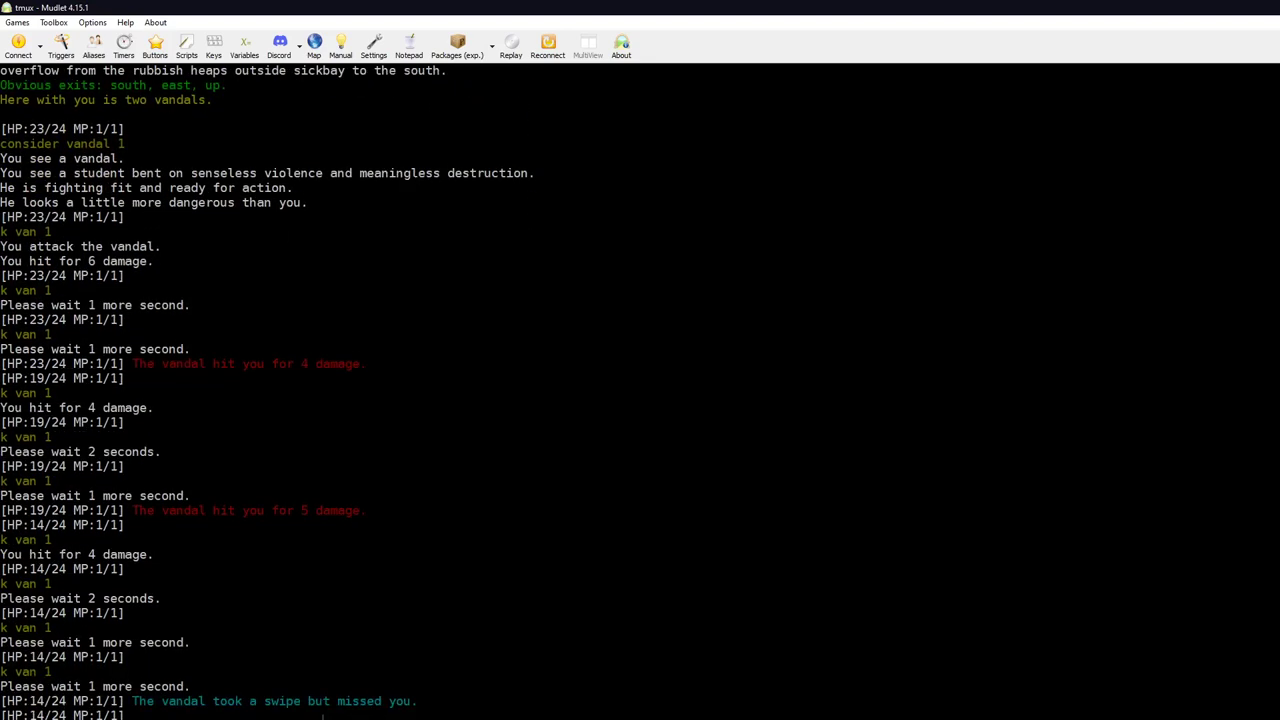
key(Return)
key(Return)
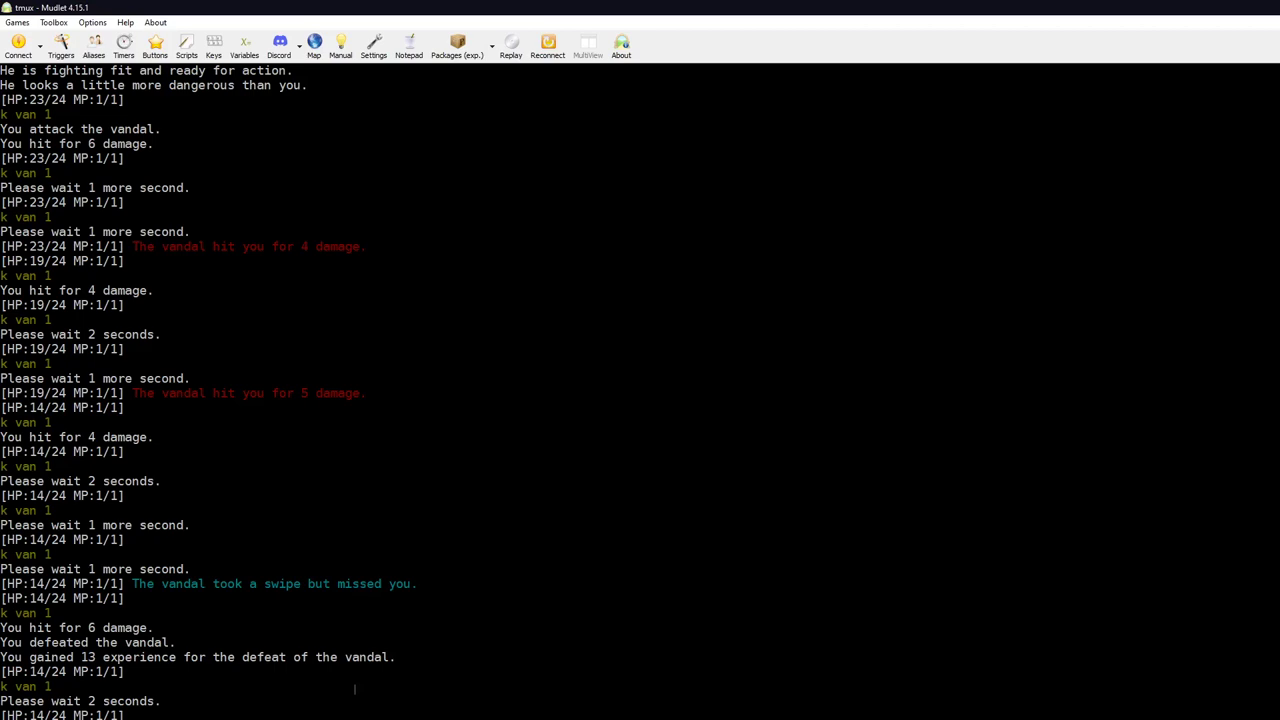
Step: Kill the second vandal with 'k van' and take its disposable lighter with 'get all'
text(l)
key(Return)
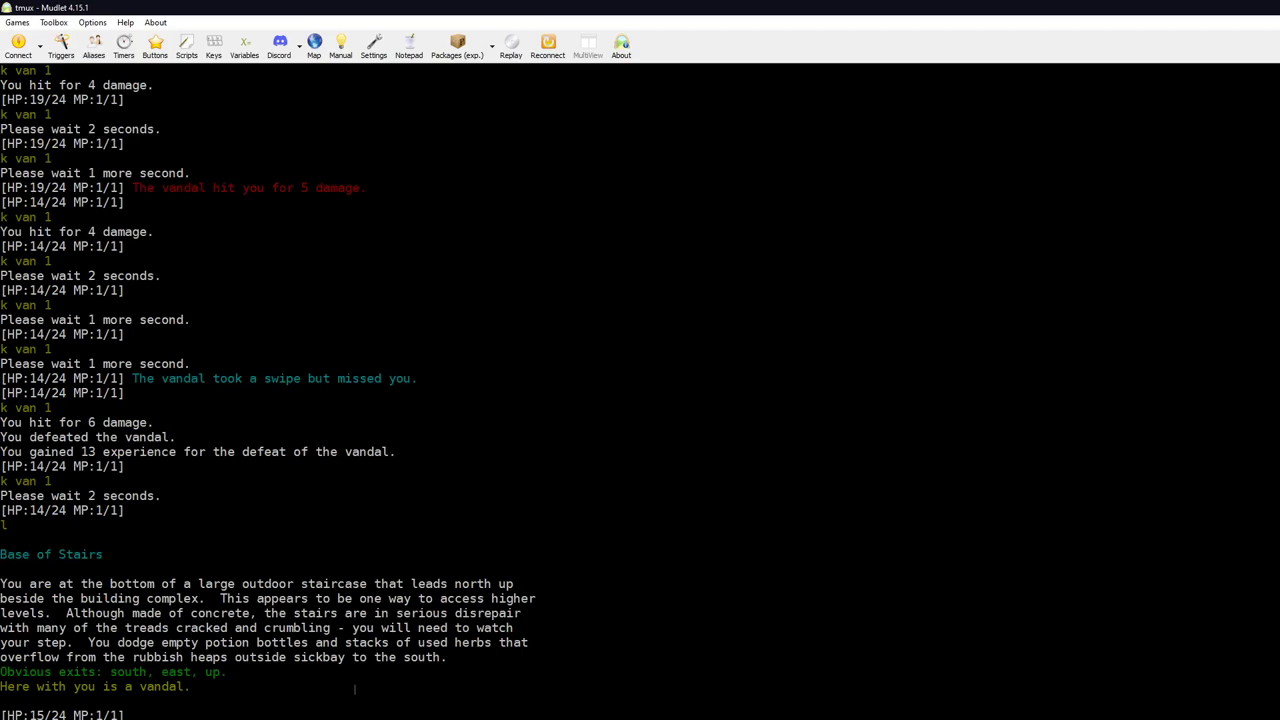
text(k van)
key(Return)
key(Return)
key(Return)
key(Return)
key(Return)
key(Return)
key(Return)
key(Return)
key(Return)
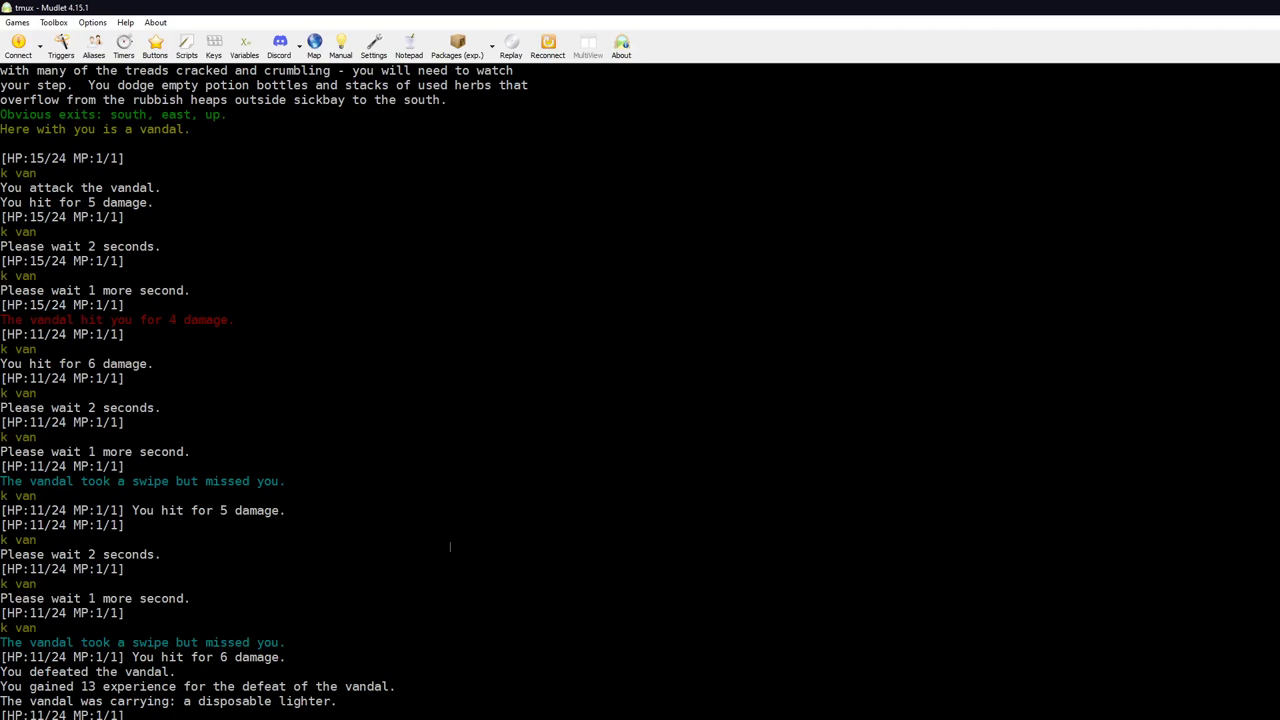
key(Return)
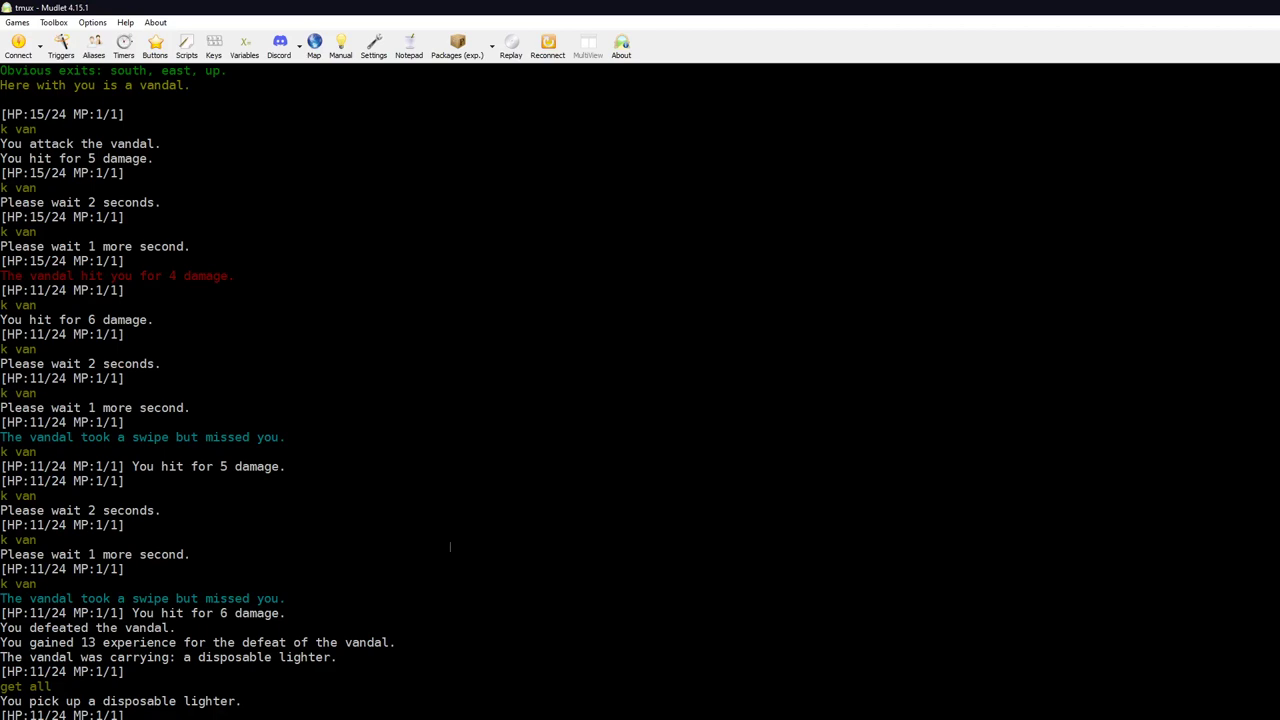
Step: Look at the lighter and read the WANDS help topic
key(Return)
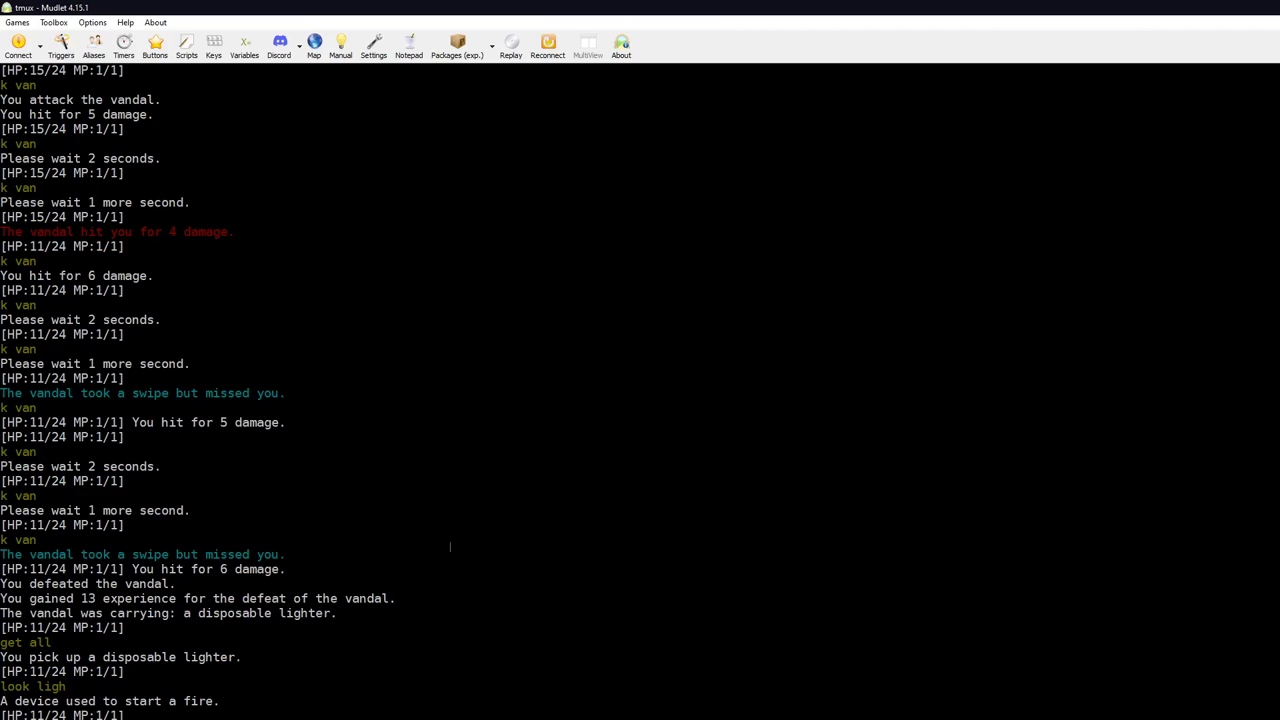
key(Return)
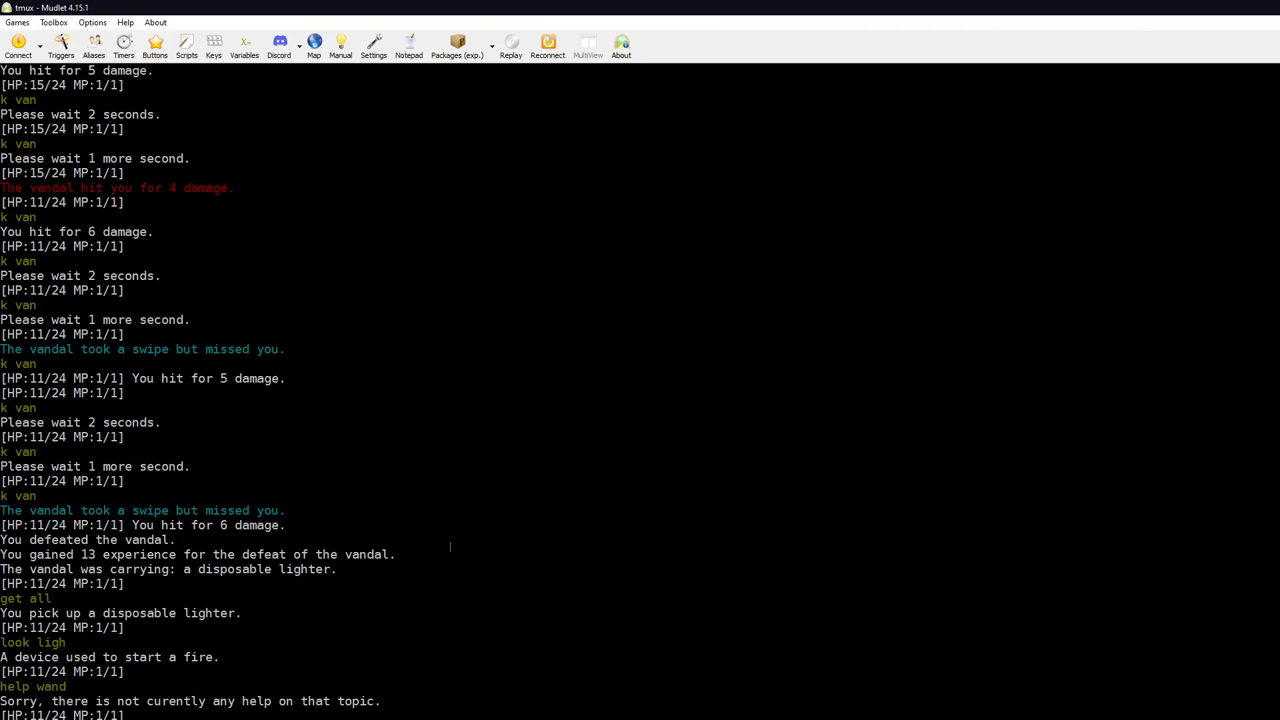
key(Return)
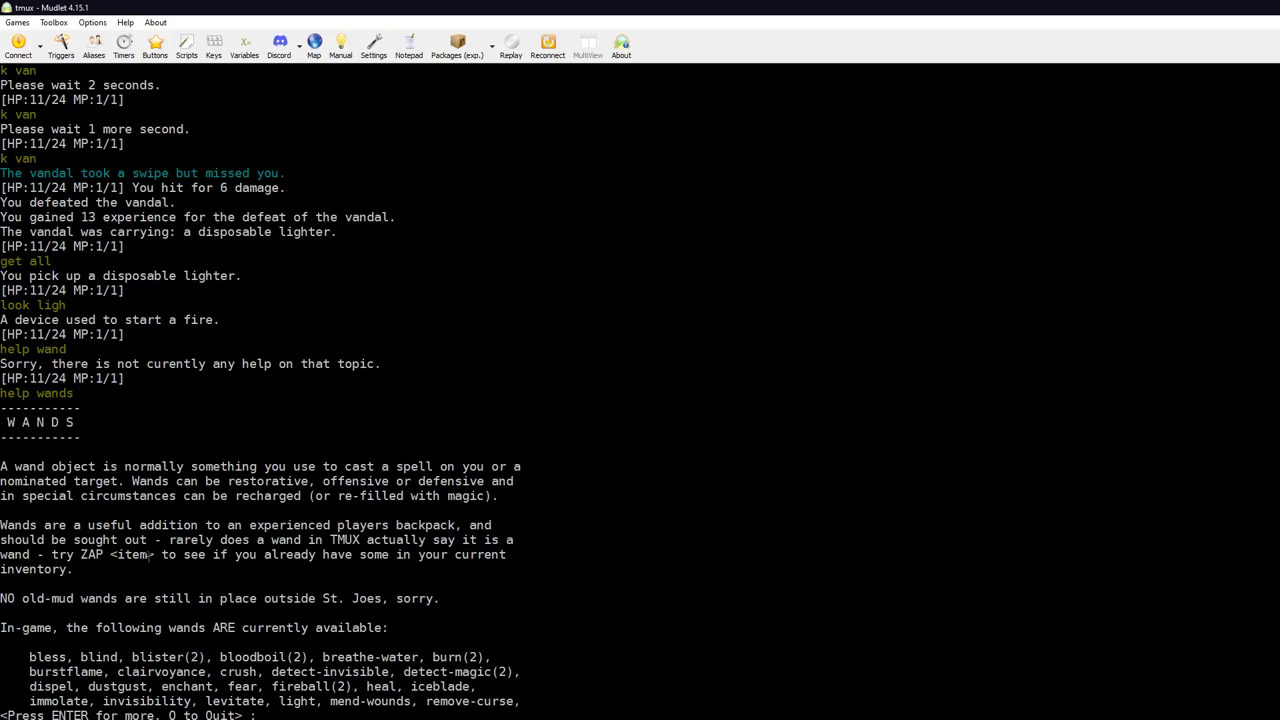
Step: Try help on scroll, scrol and magic, which return nothing
key(Return)
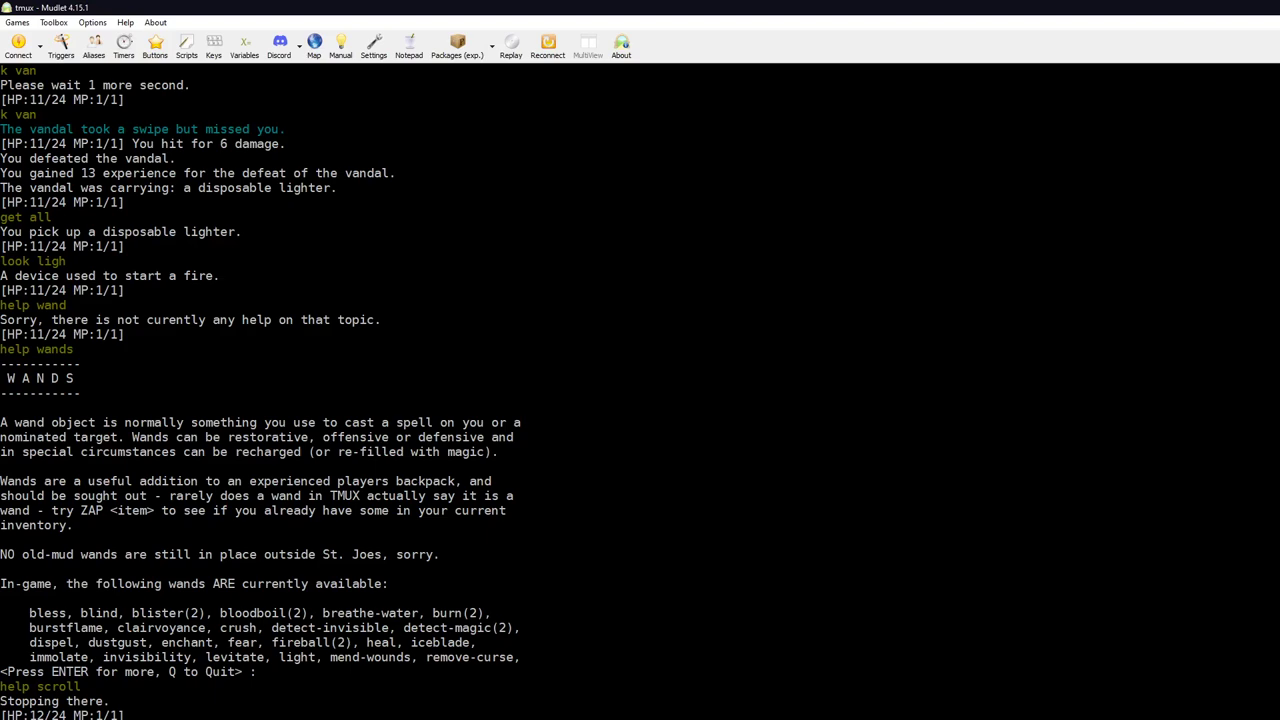
key(Return)
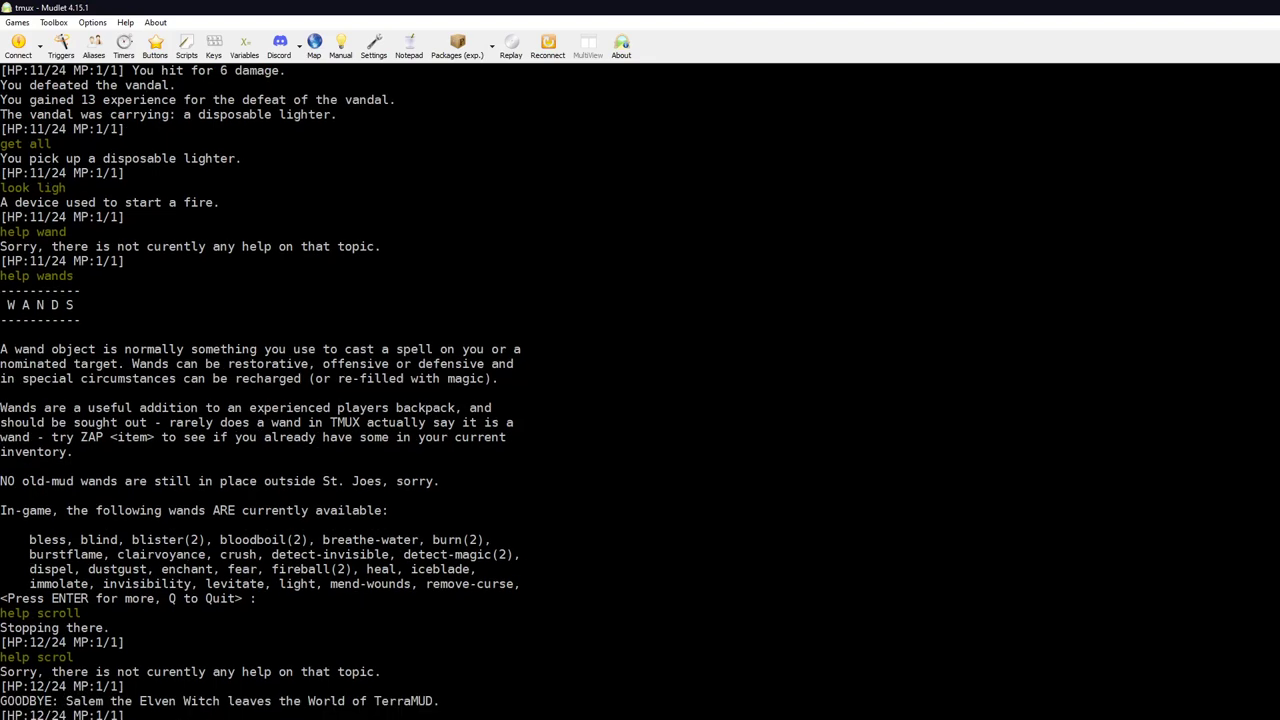
key(Return)
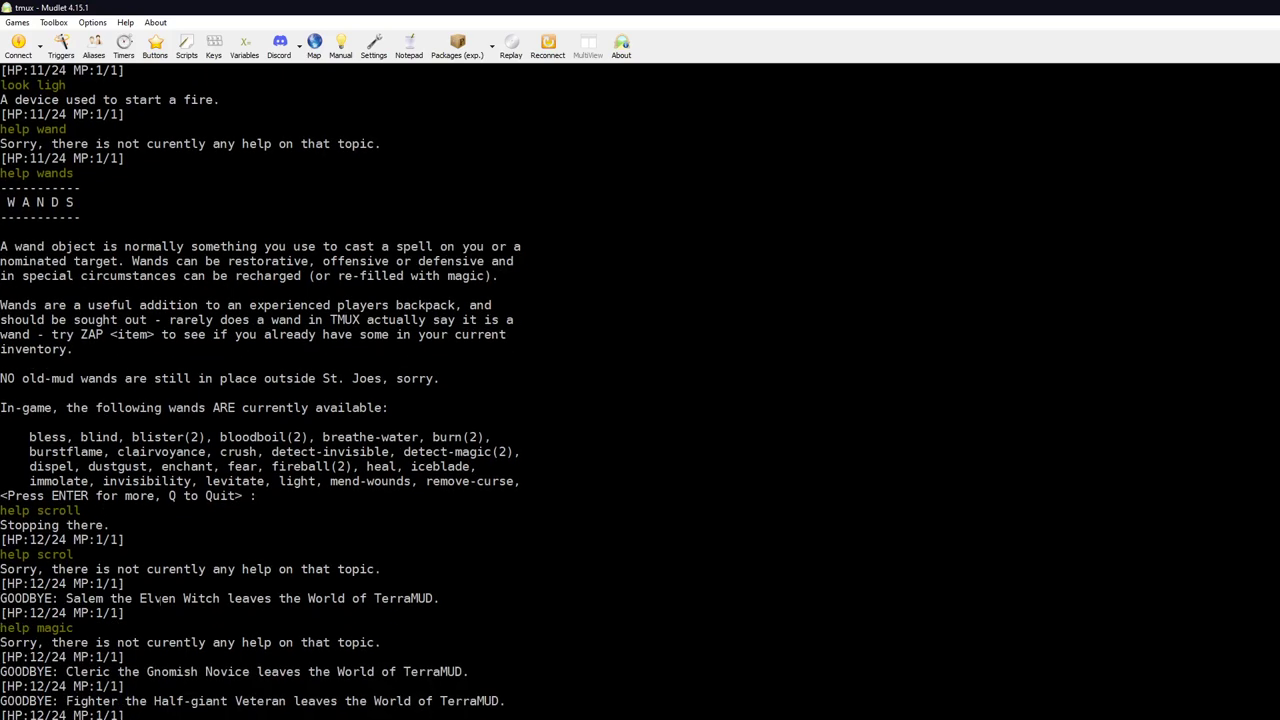
Step: Enter 'help' to show the World of TerraMUD Commands list, re-requesting it at the pager
text(help)
key(Return)
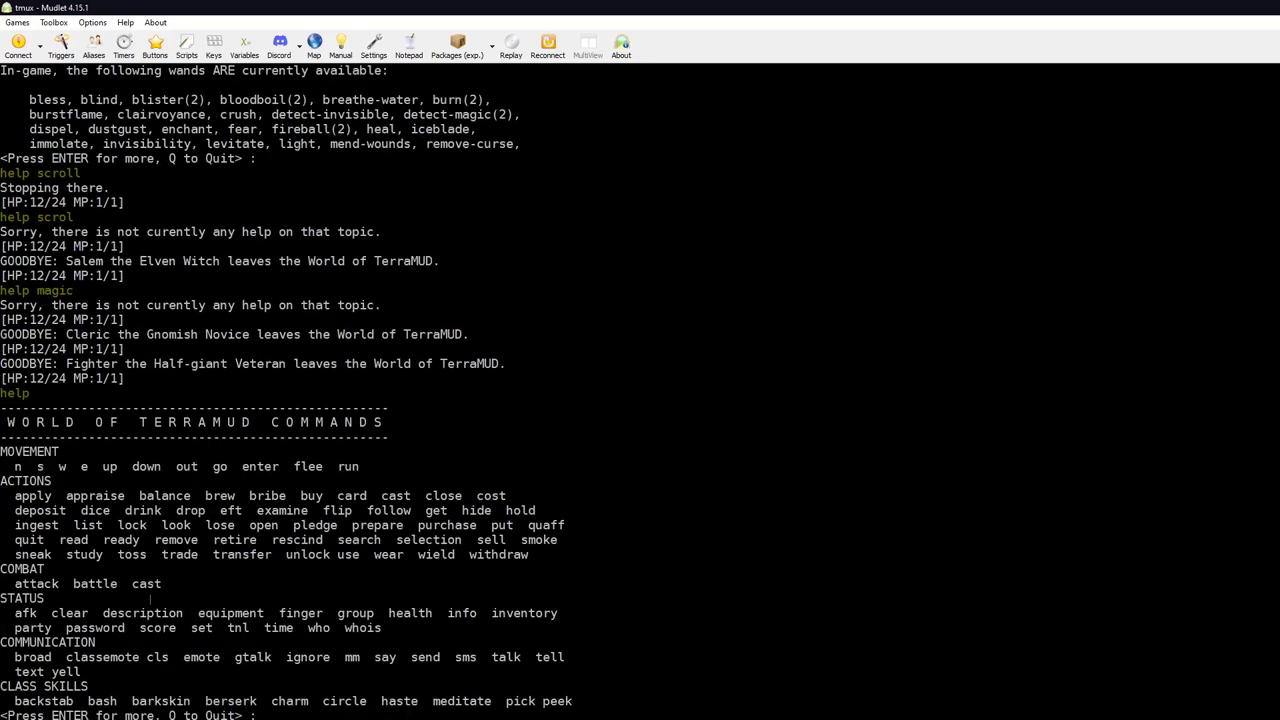
key(Return)
key(Return)
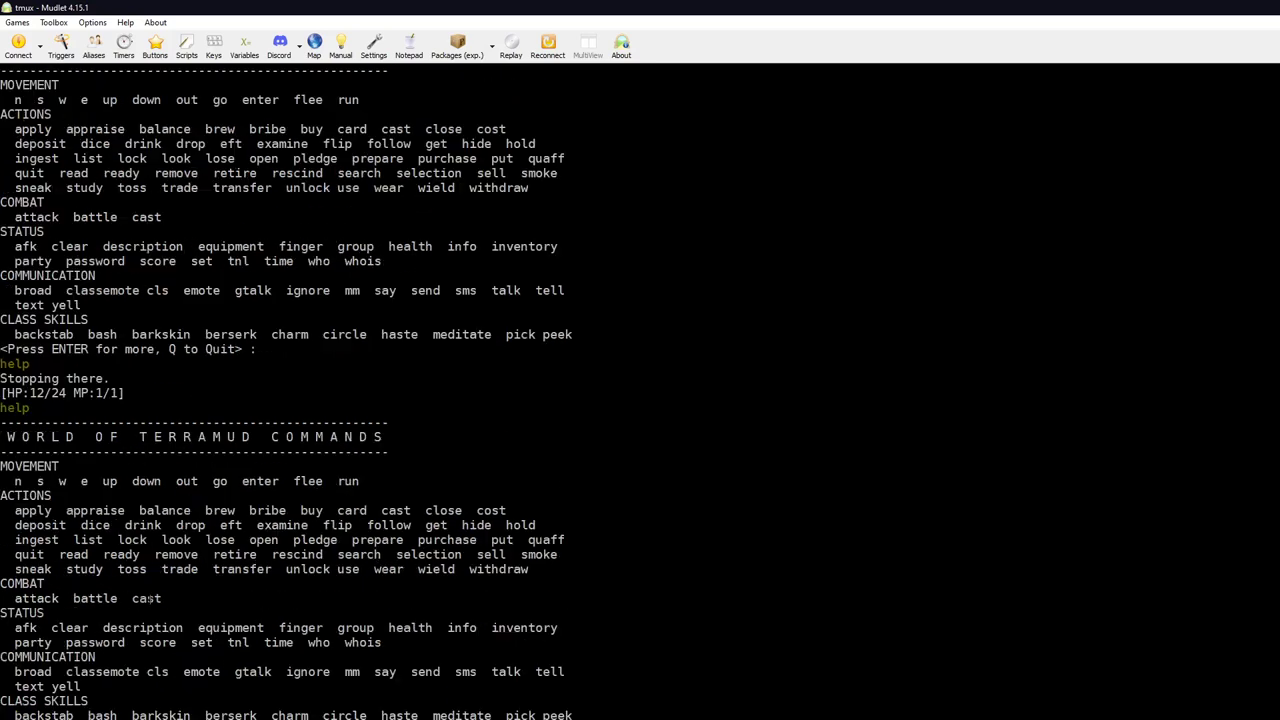
key(Return)
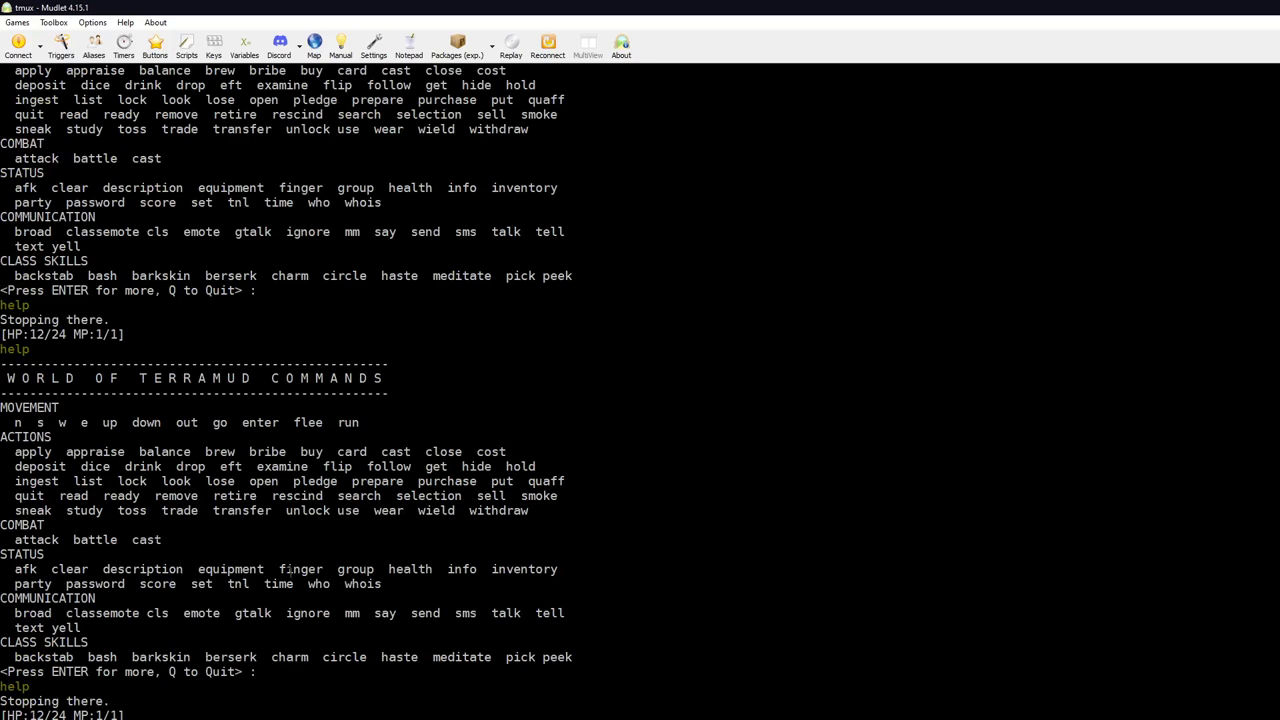
Step: Walk south from the Base of Stairs to Outside Sickbay, then 'go sick' into the Sickbay
text(d)
key(Return)
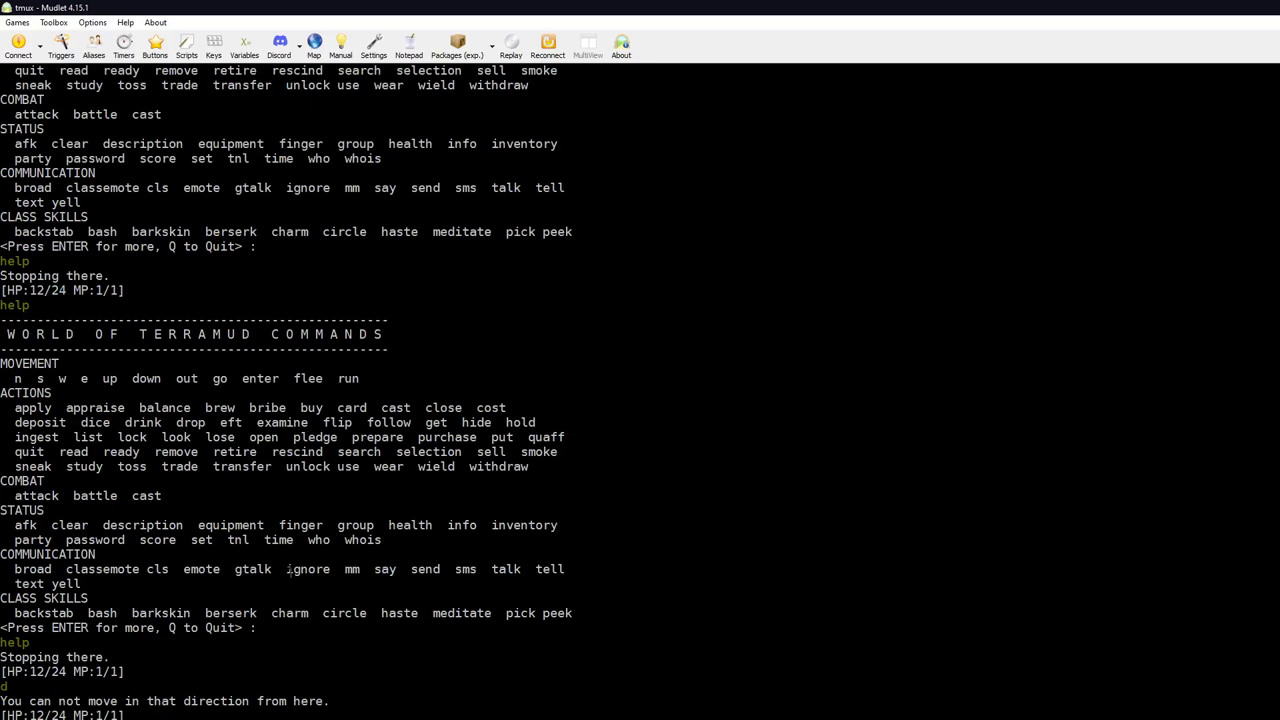
text(l)
key(Return)
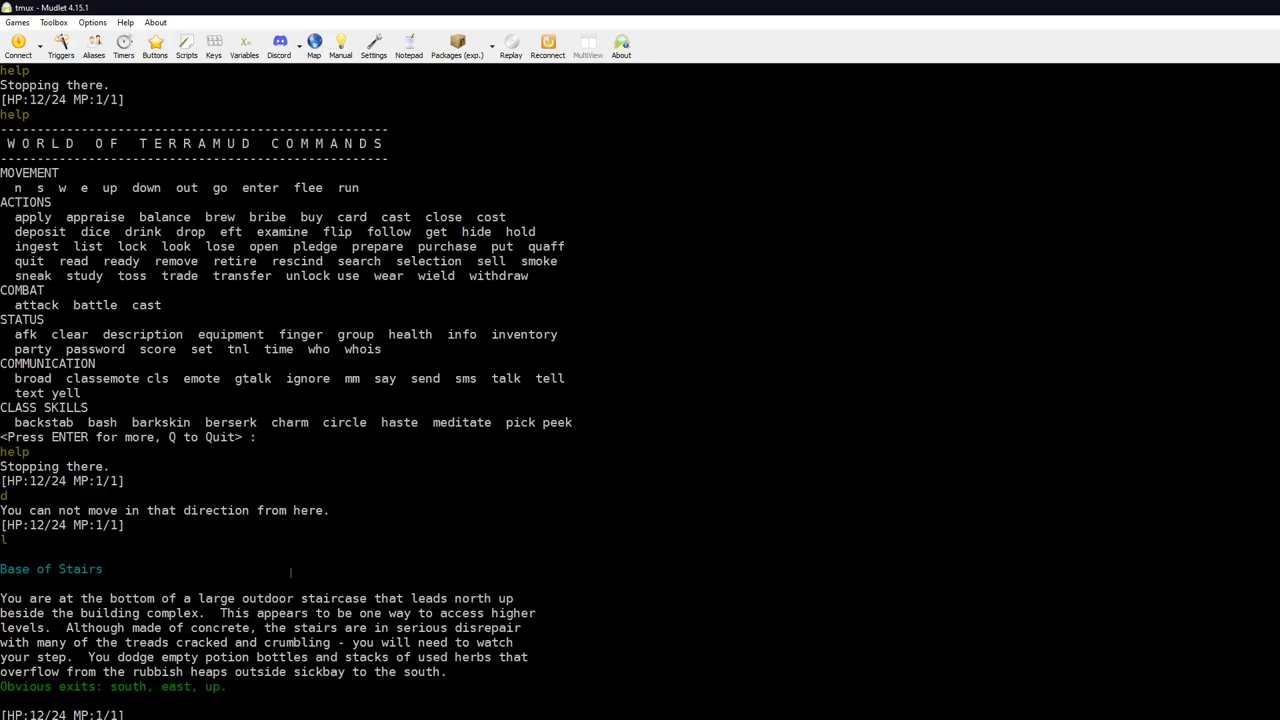
text(s)
key(Return)
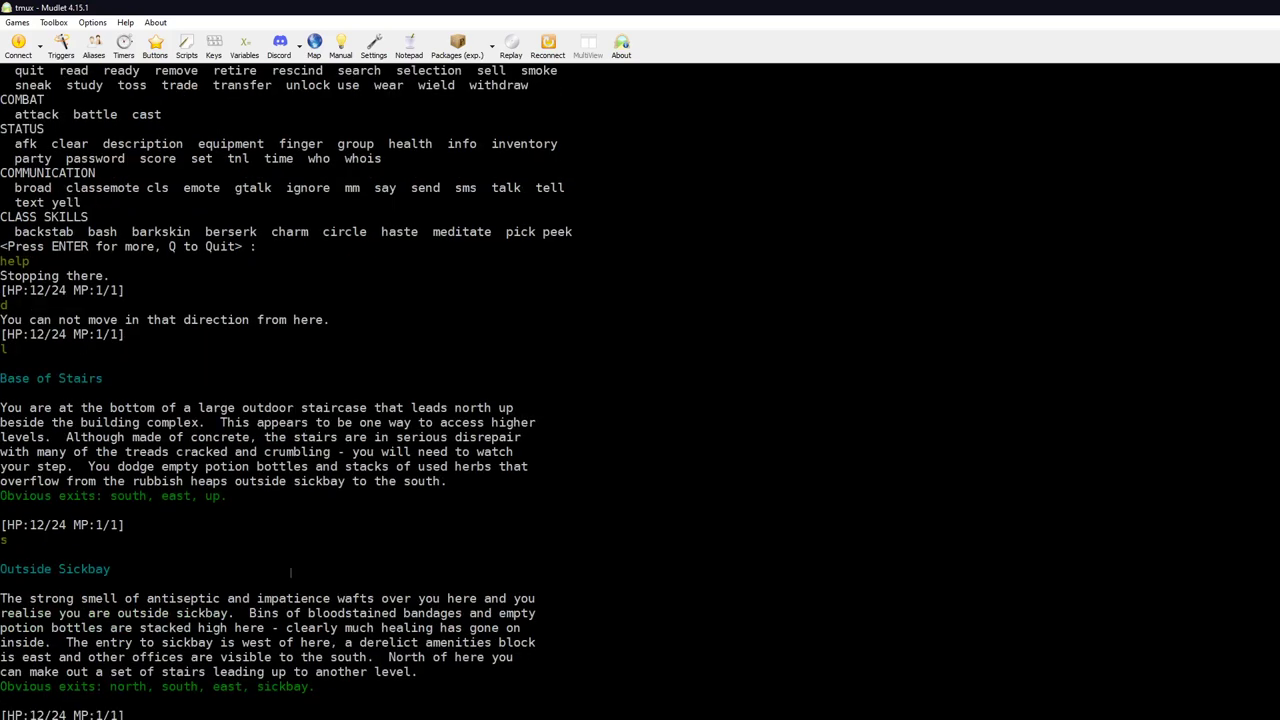
text(go sick)
key(Return)
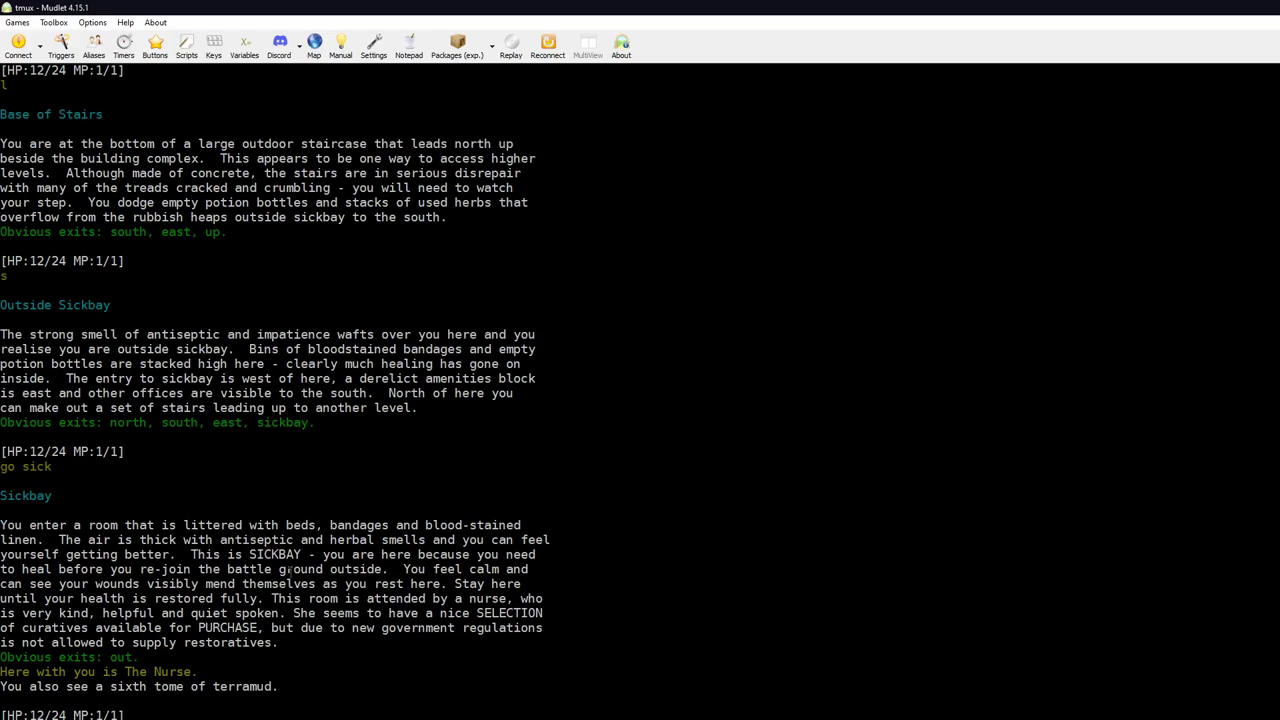
Step: Check inventory and equipment, wave to the arriving players, then quit TerraMUD
text(inv)
key(Return)
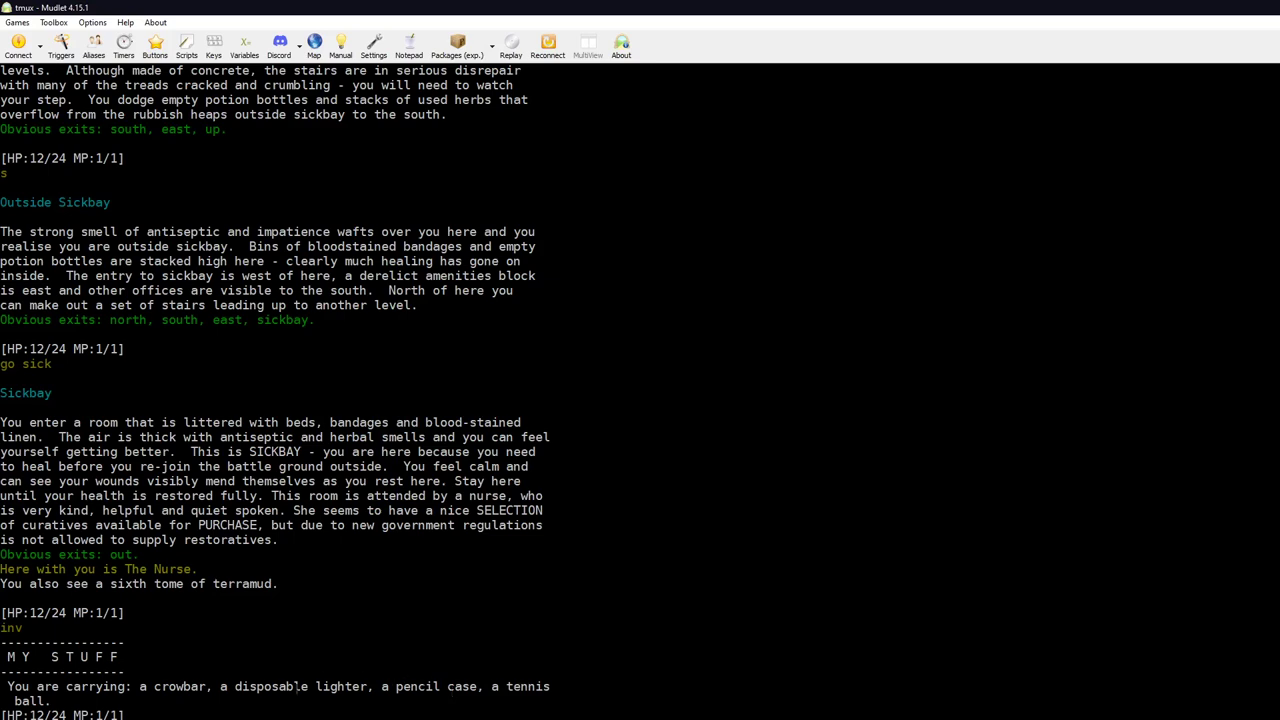
key(Return)
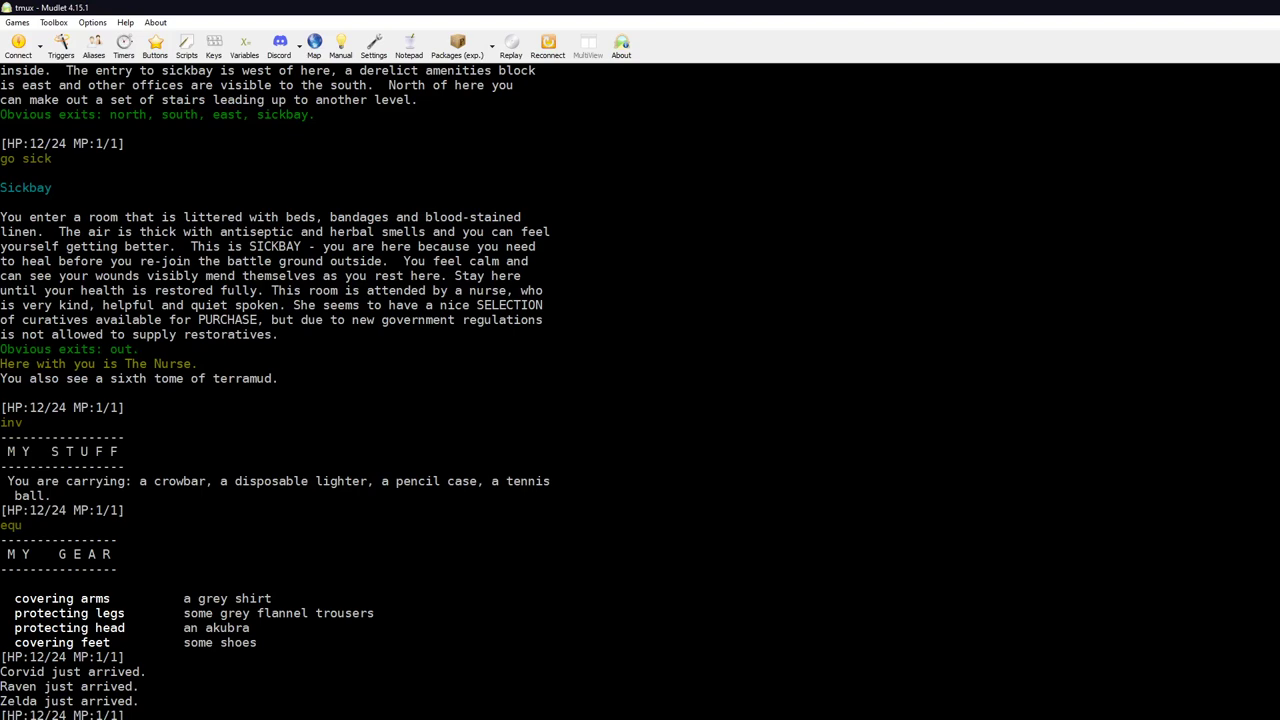
key(Return)
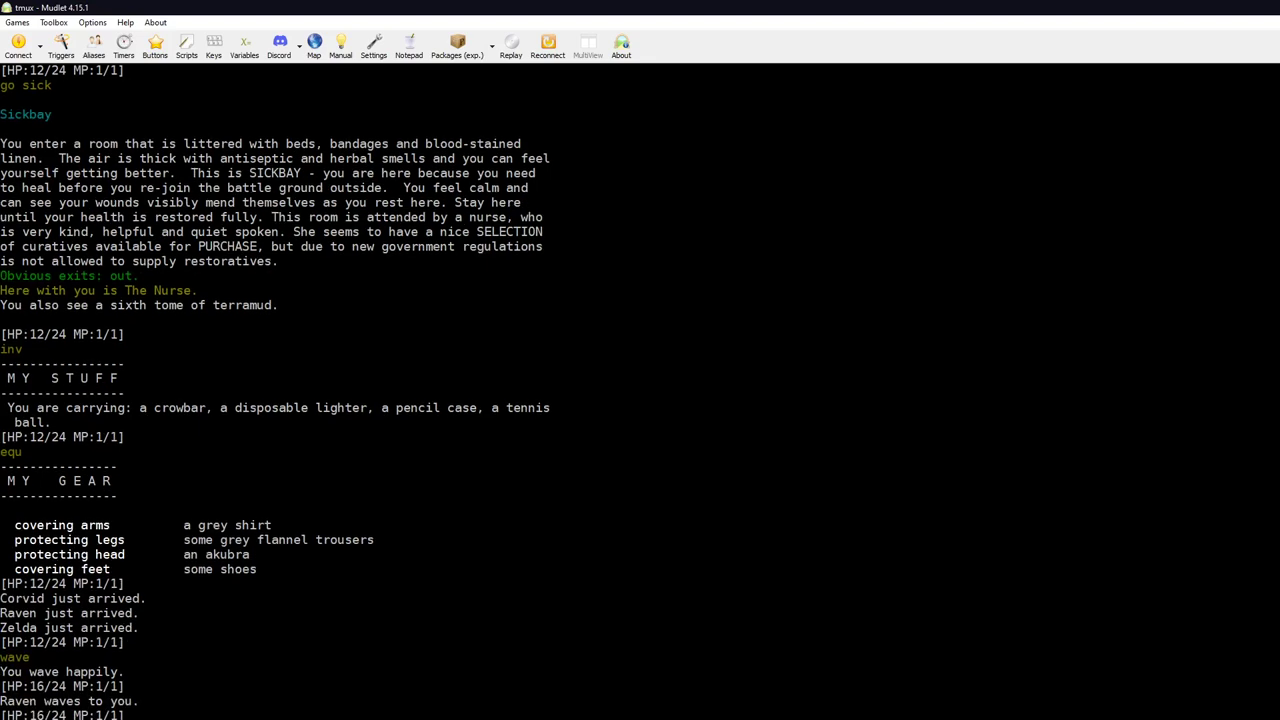
key(Return)
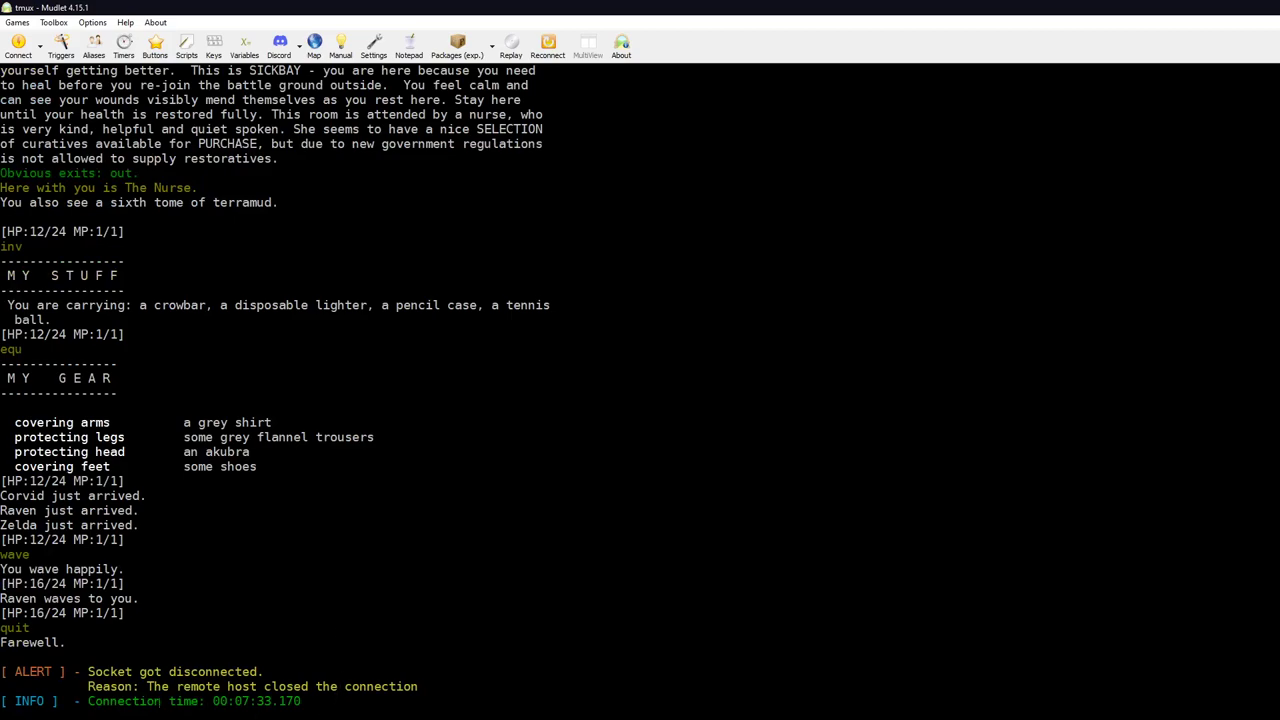
Step: Restore the Mudlet window from full screen and shift it to the left
key(super+Down)
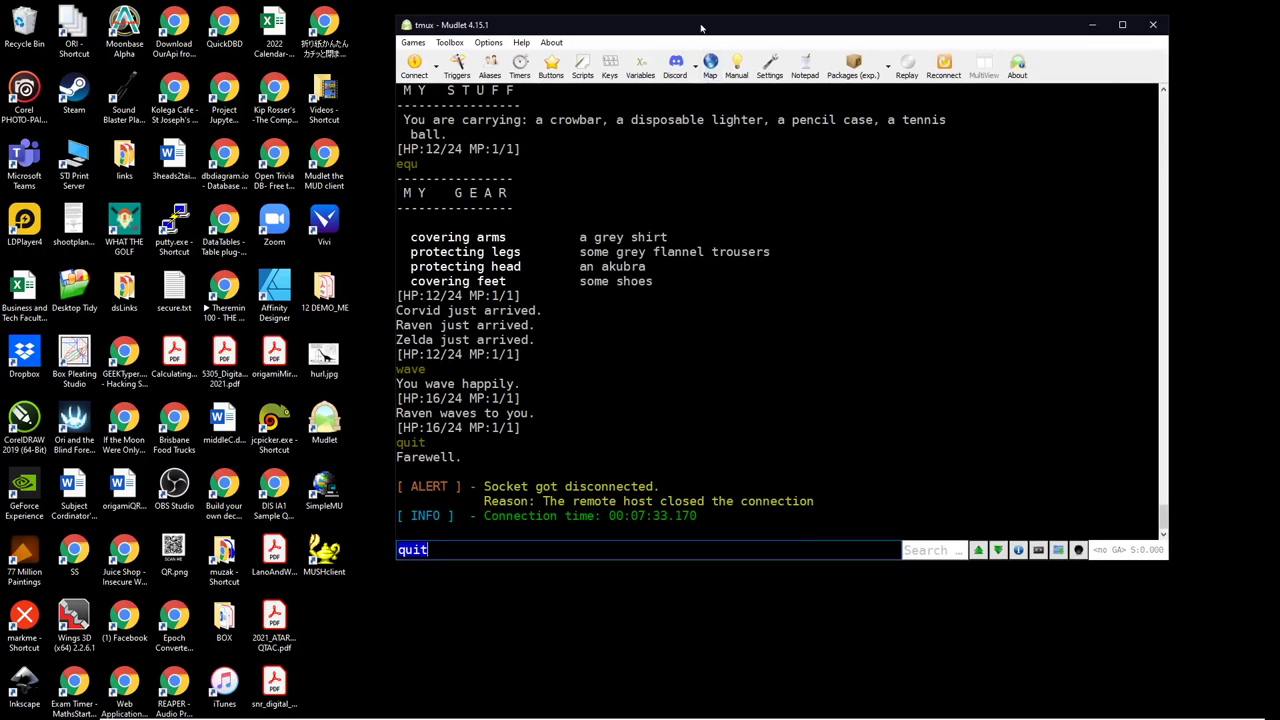
drag(623, 17, 623, 16)
drag(707, 15, 634, 18)
drag(725, 31, 557, 41)
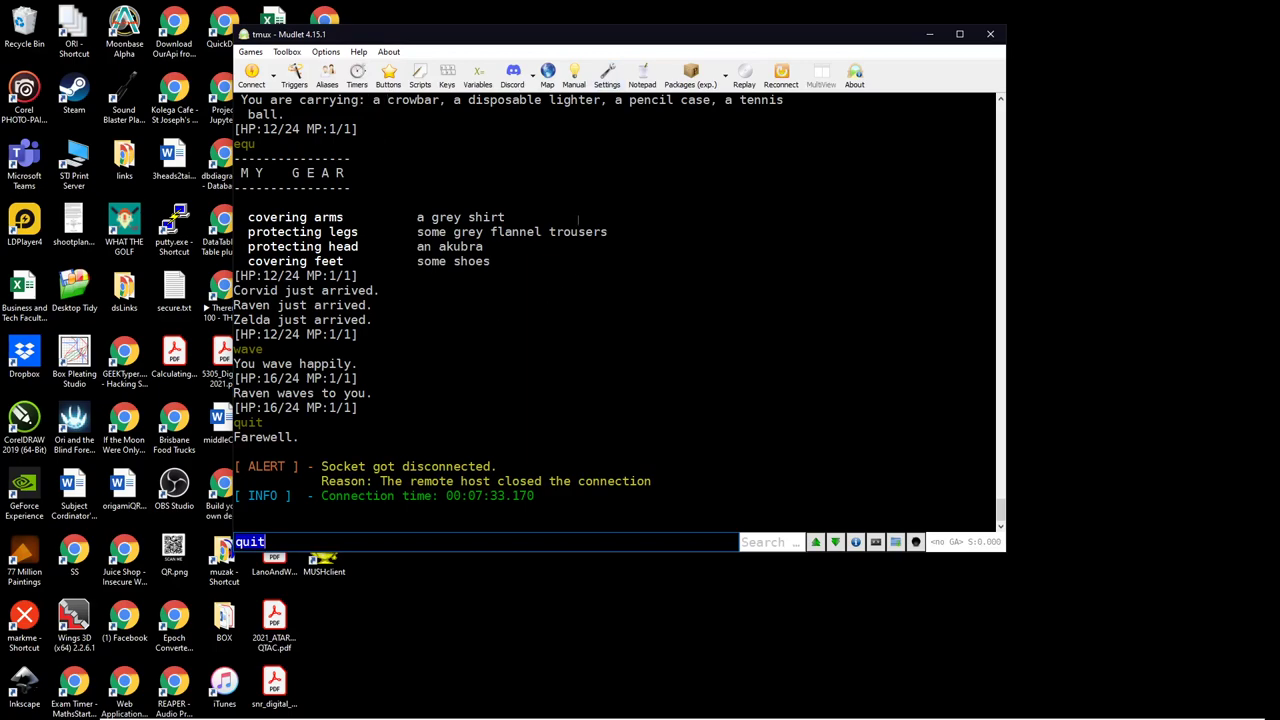
Step: Open the mapper pane beside the output, then move the window up-left and widen it
click(547, 73)
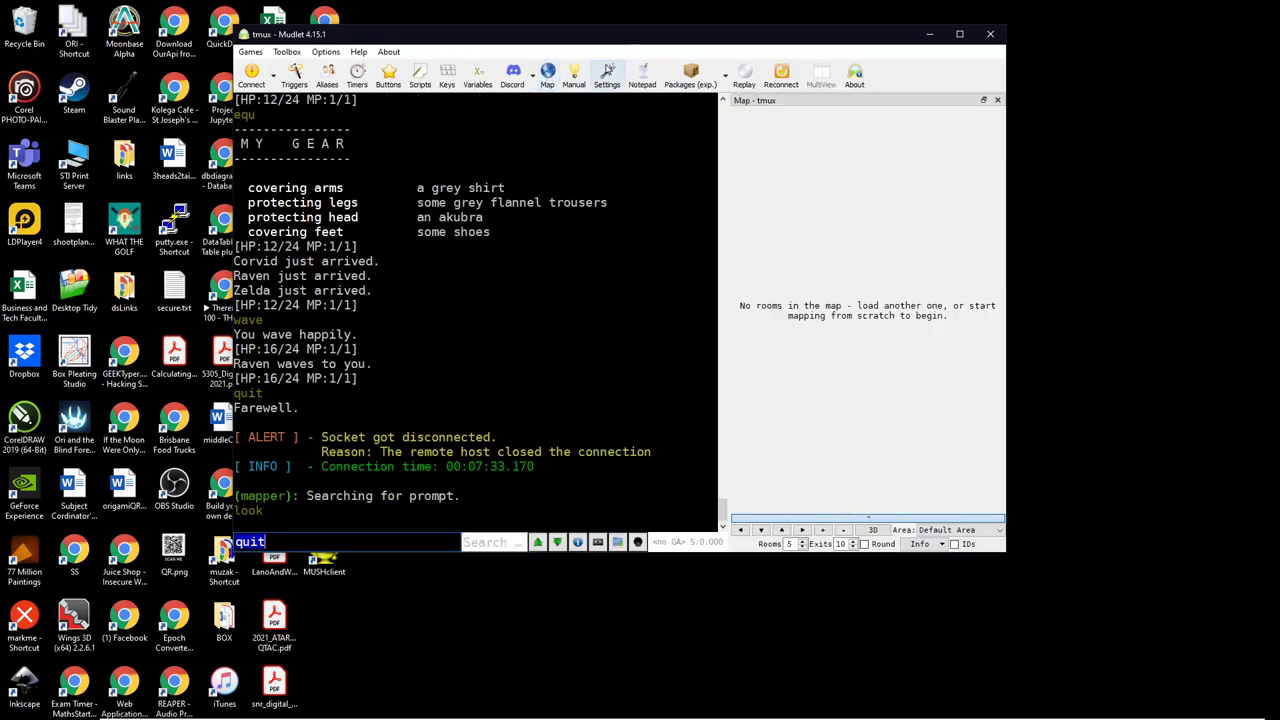
drag(600, 36, 474, 24)
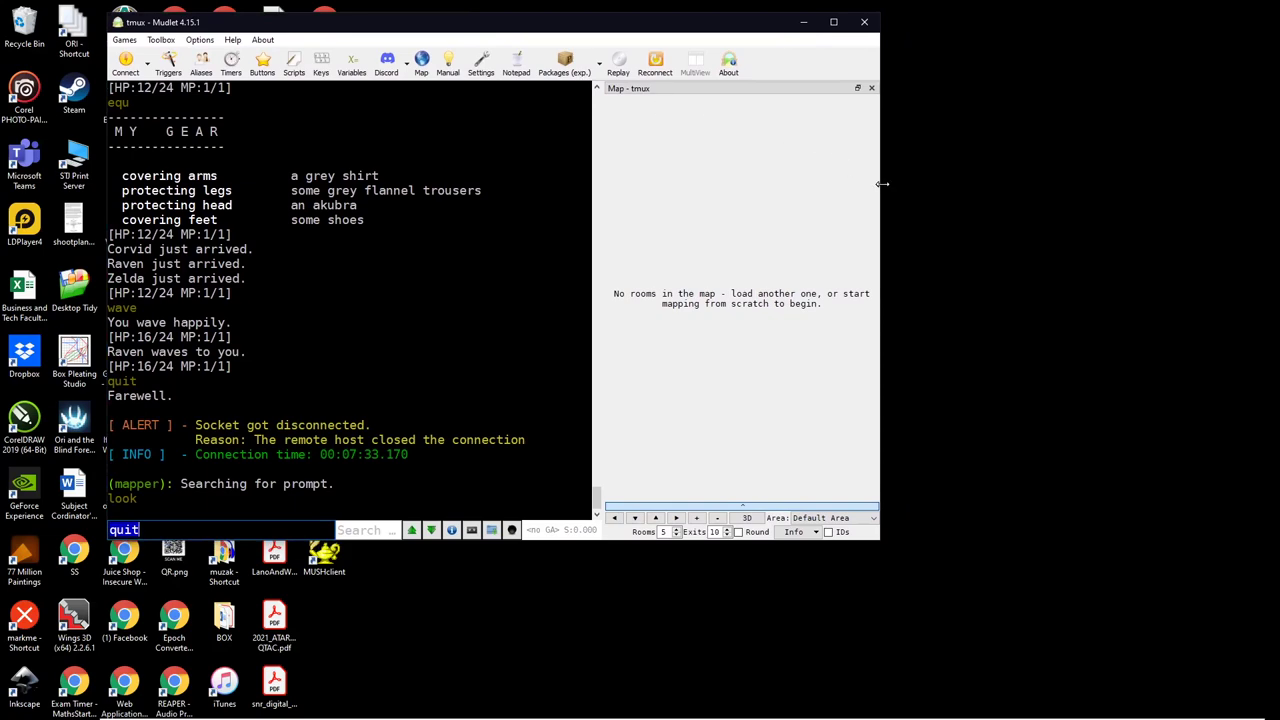
drag(882, 184, 1114, 211)
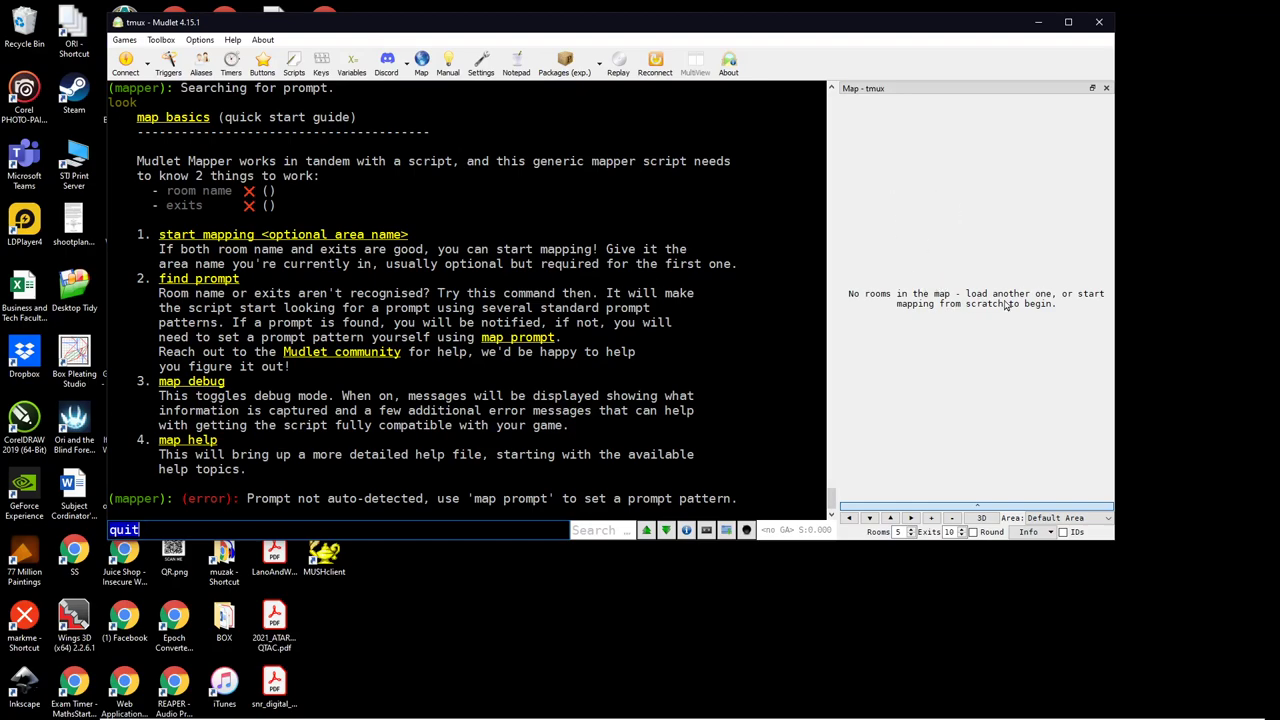
Step: Scroll the Mudlet console up through the earlier session output
click(975, 397)
scroll(507, 260, up, 4)
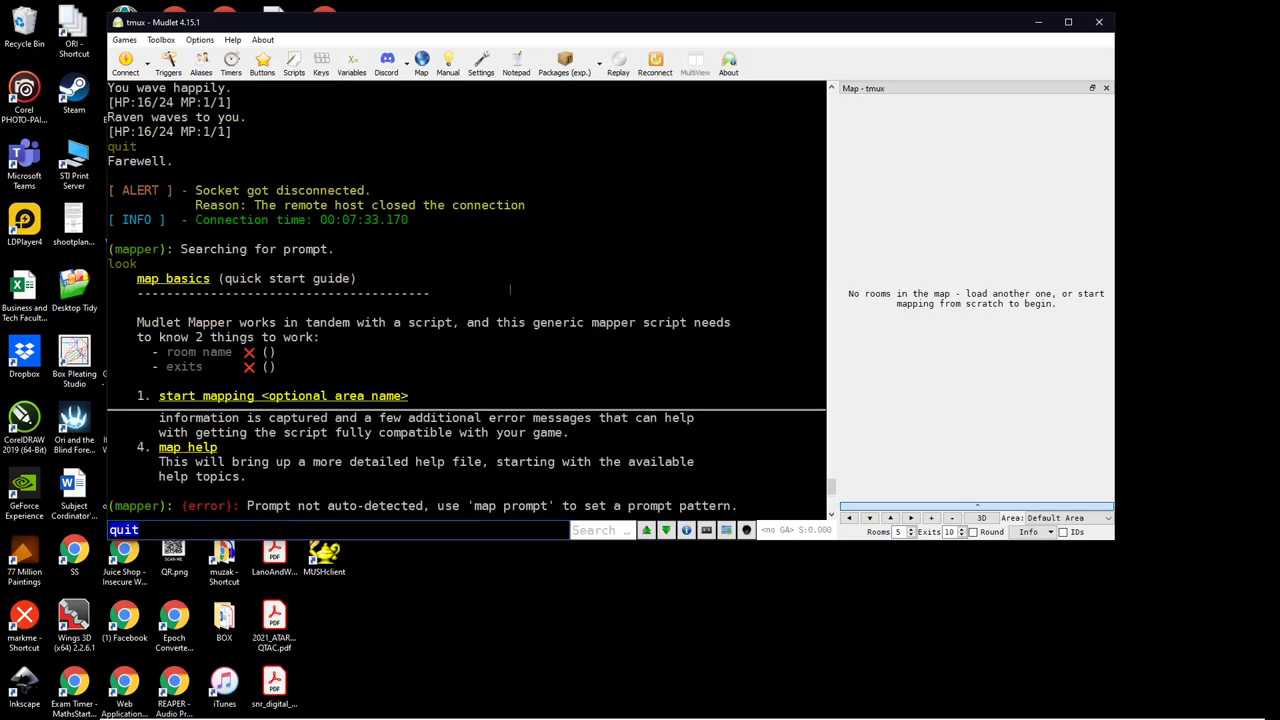
scroll(510, 289, down, 4)
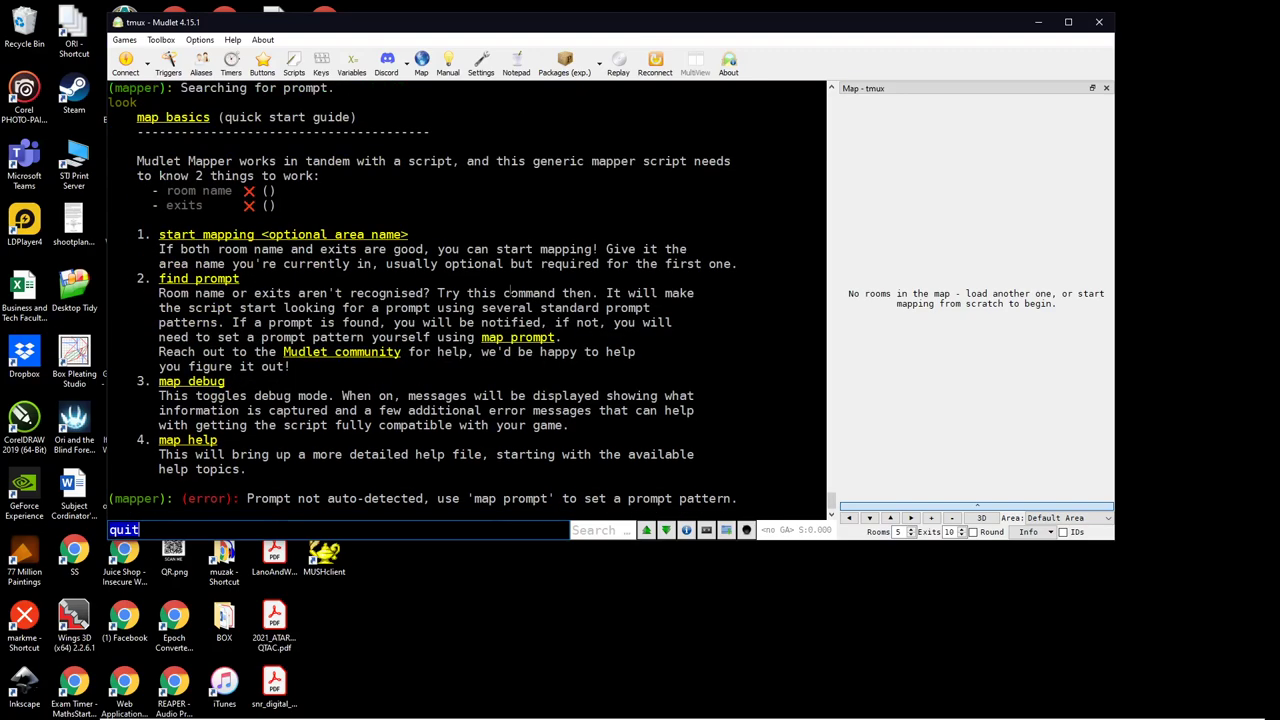
scroll(511, 292, up, 1)
scroll(510, 290, up, 3)
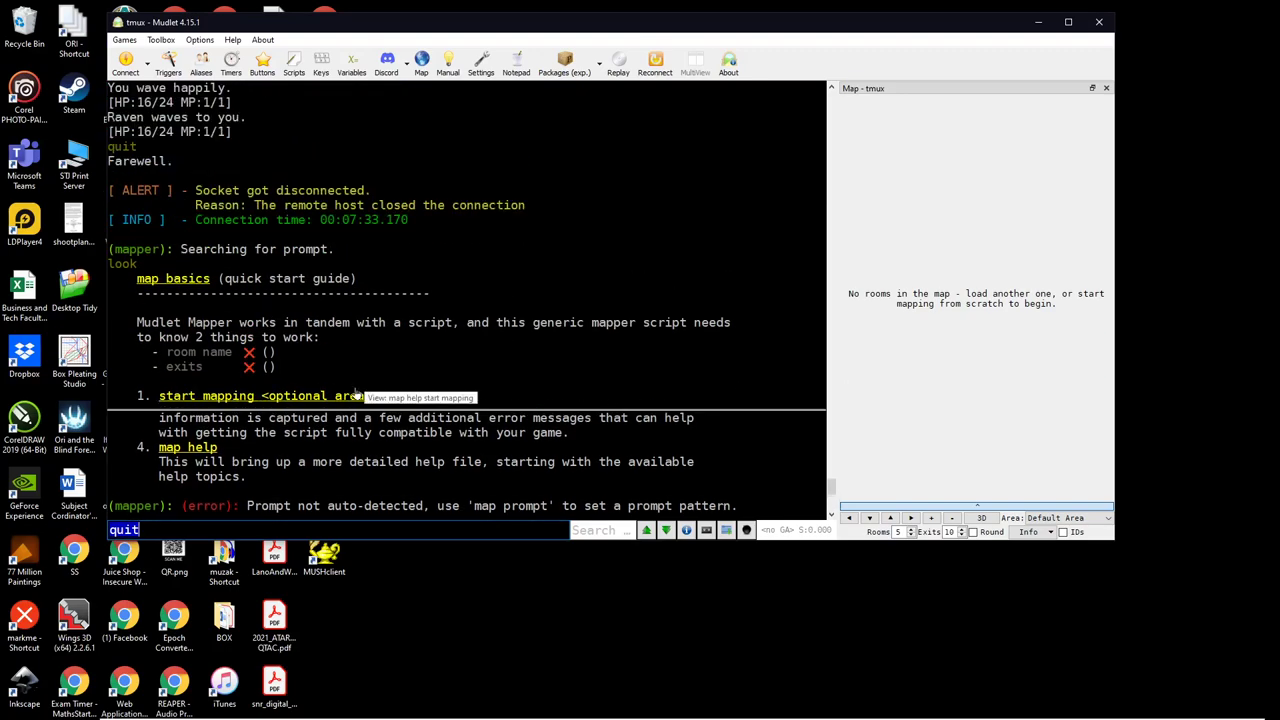
scroll(447, 306, up, 6)
scroll(447, 306, up, 8)
scroll(456, 297, down, 14)
scroll(456, 297, down, 4)
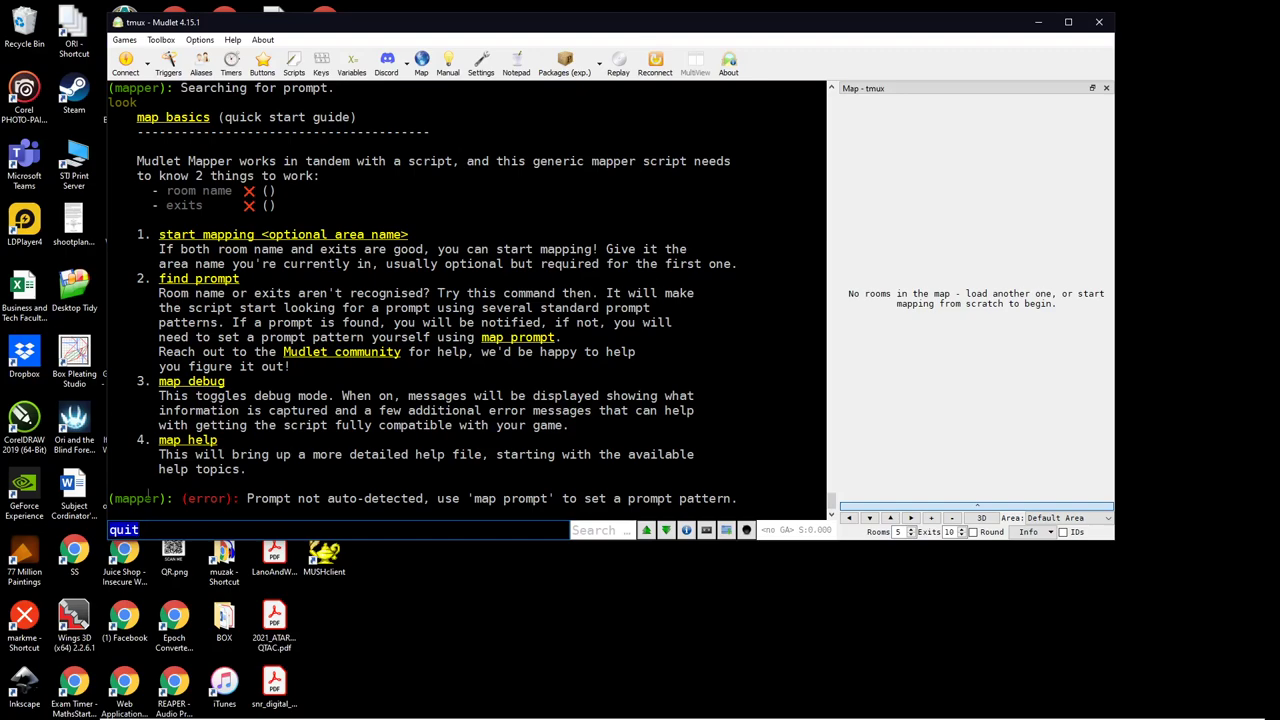
click(397, 288)
scroll(406, 279, up, 8)
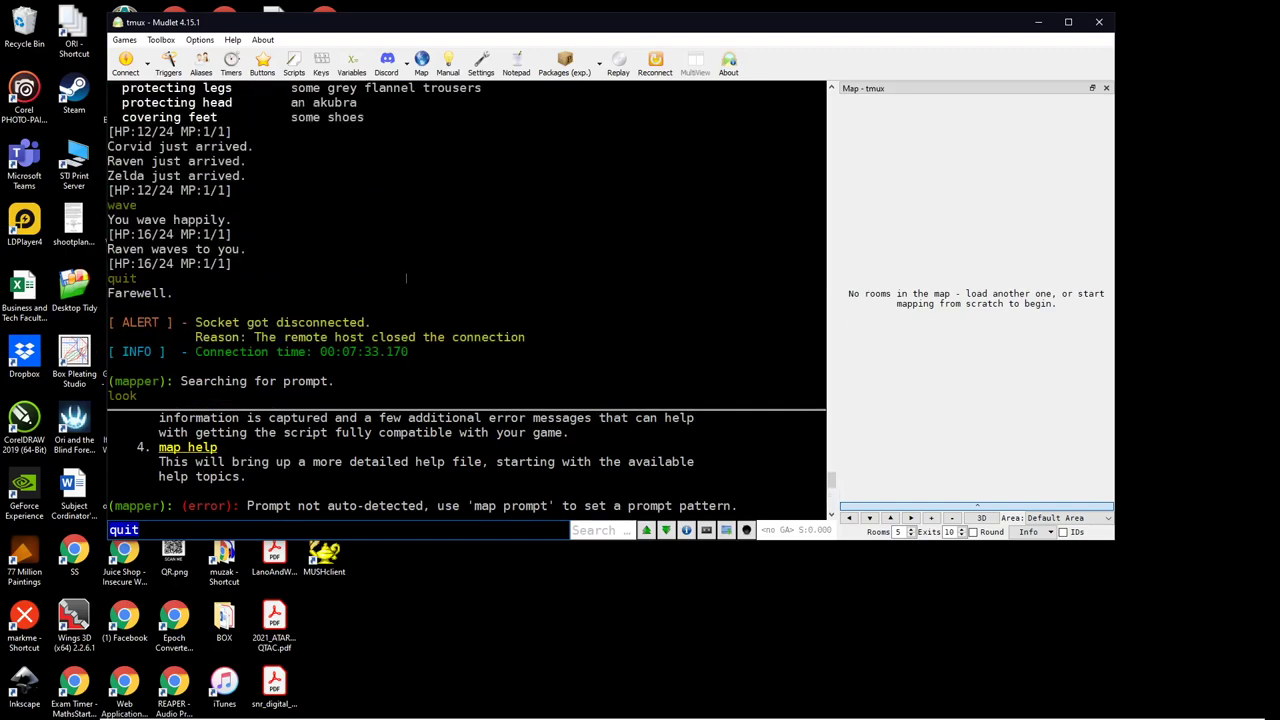
scroll(406, 279, up, 20)
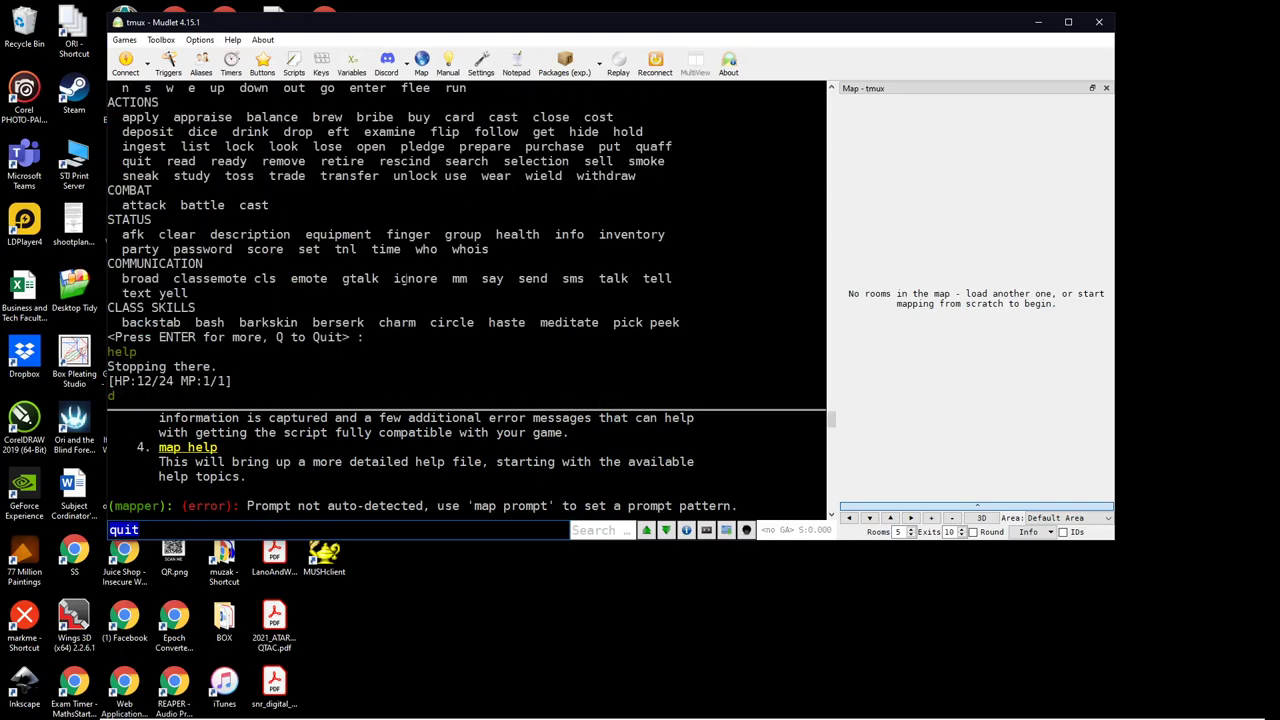
scroll(406, 279, up, 3)
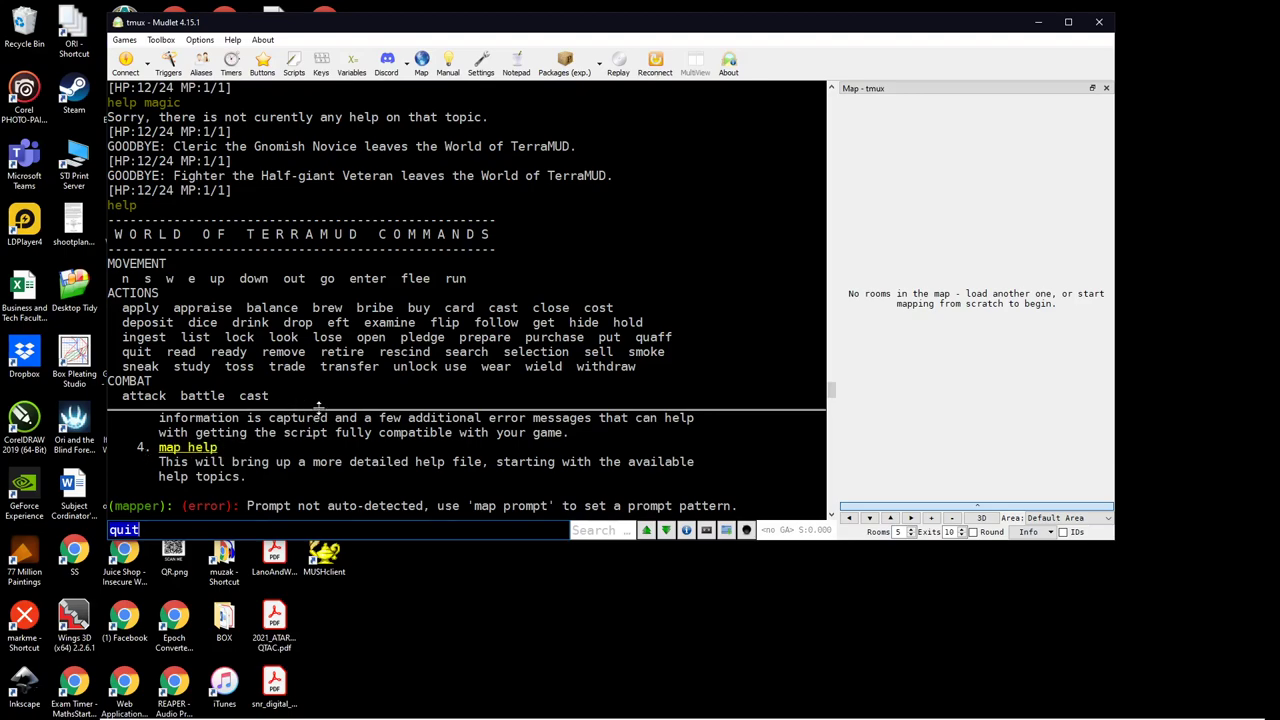
Step: Enlarge the lower console pane, scroll back to the latest output, and close Mudlet
drag(318, 407, 318, 331)
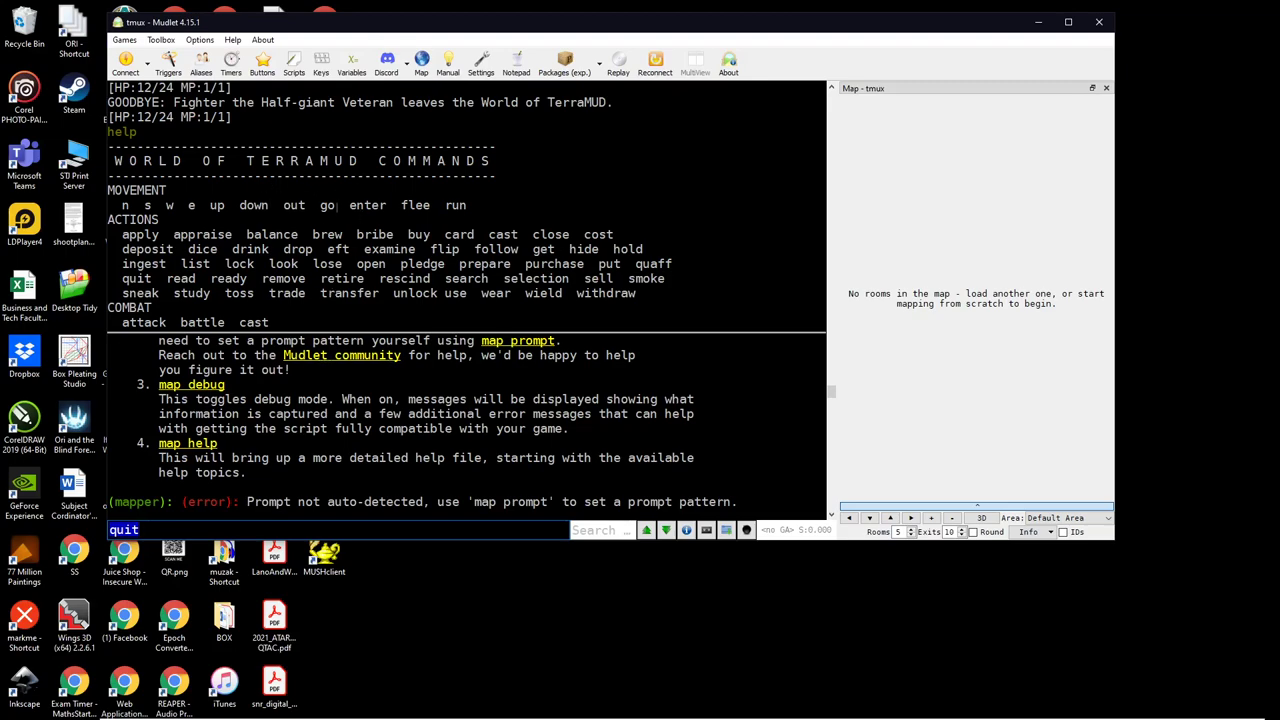
scroll(416, 263, up, 5)
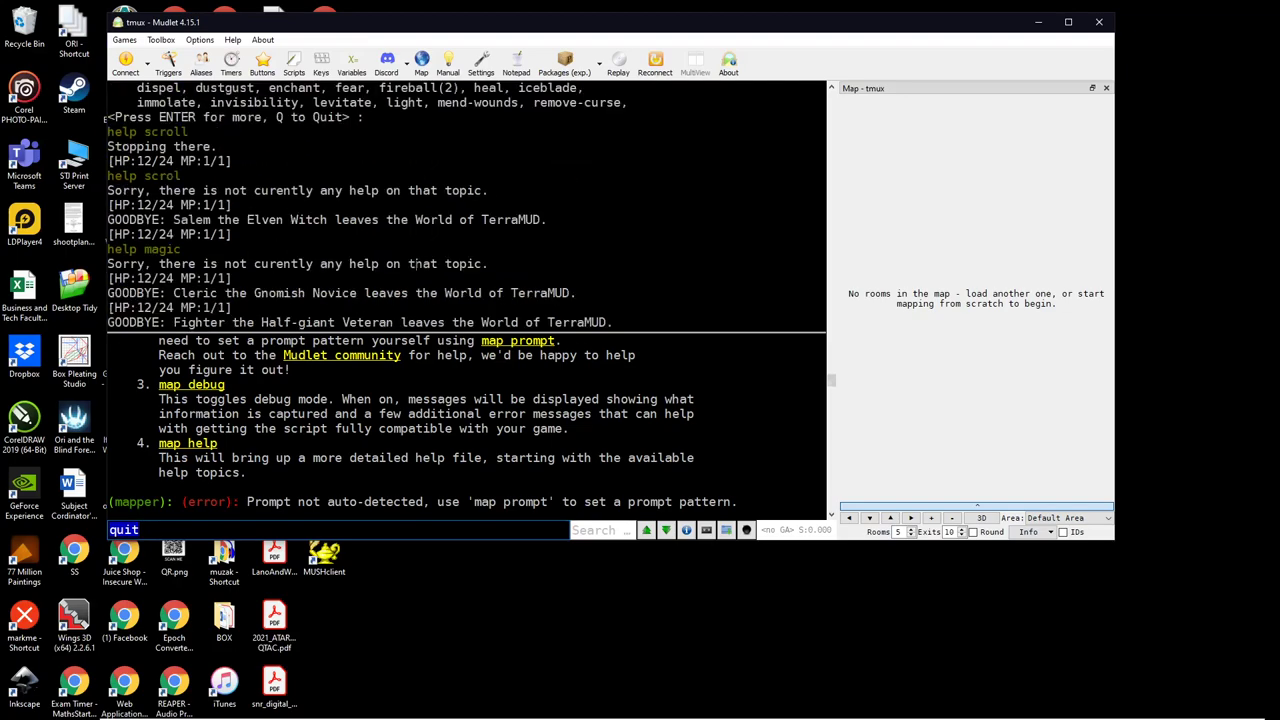
scroll(416, 263, up, 15)
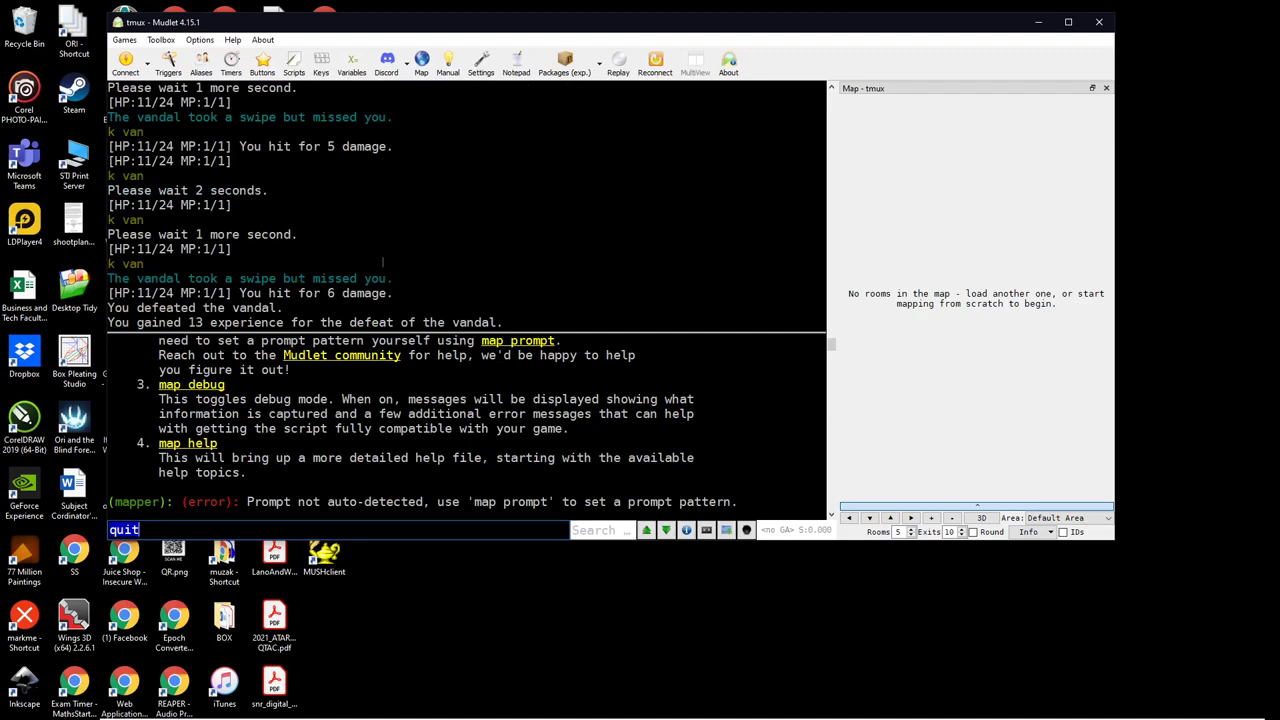
scroll(383, 262, down, 12)
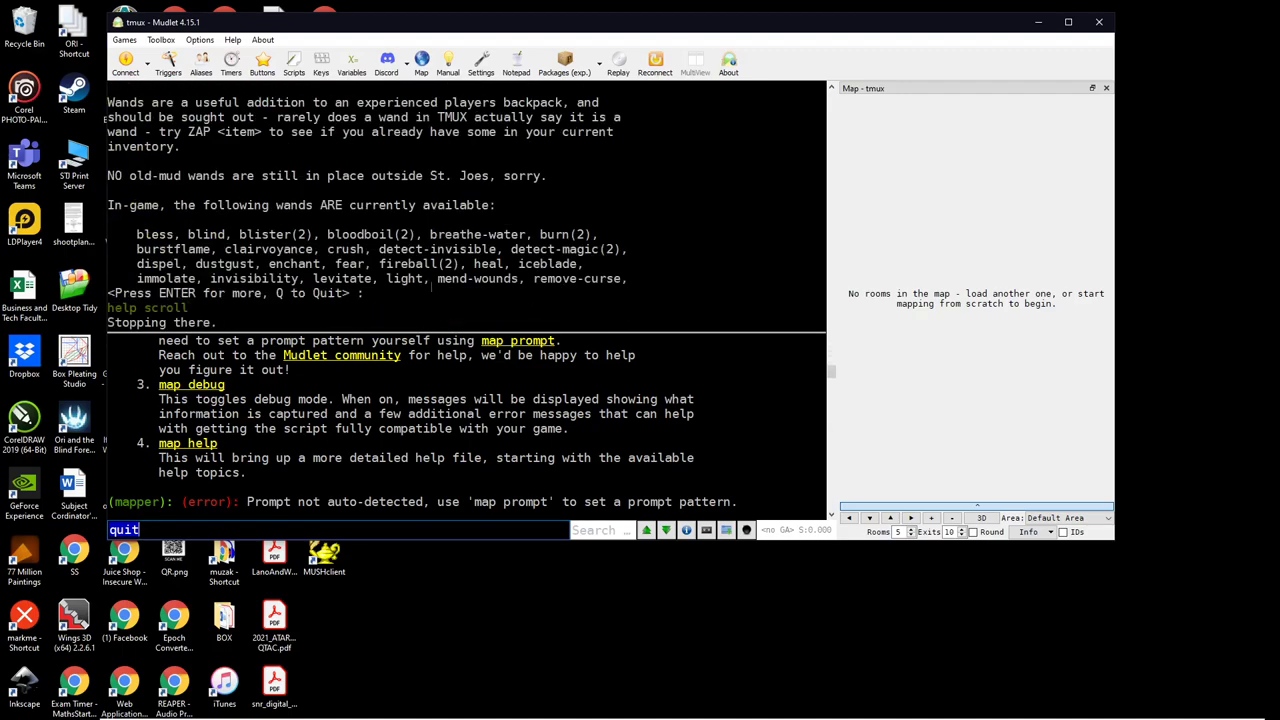
scroll(448, 263, down, 15)
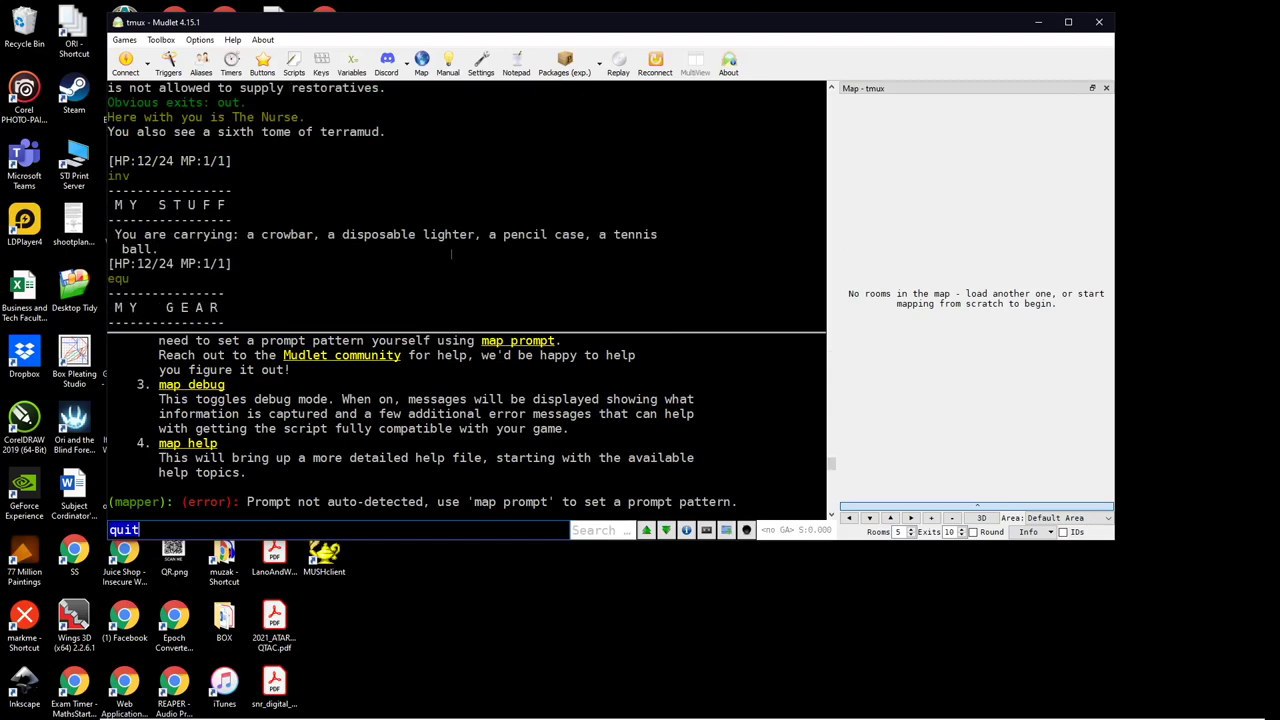
scroll(451, 254, down, 3)
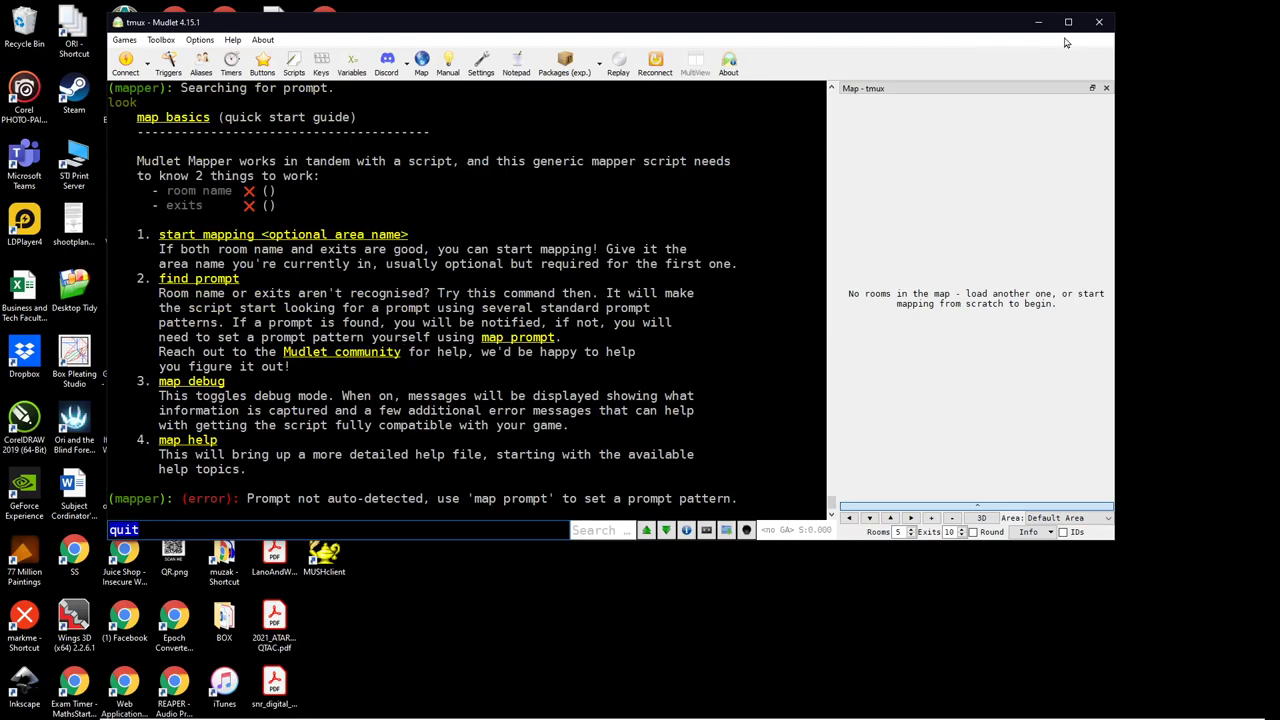
click(1100, 22)
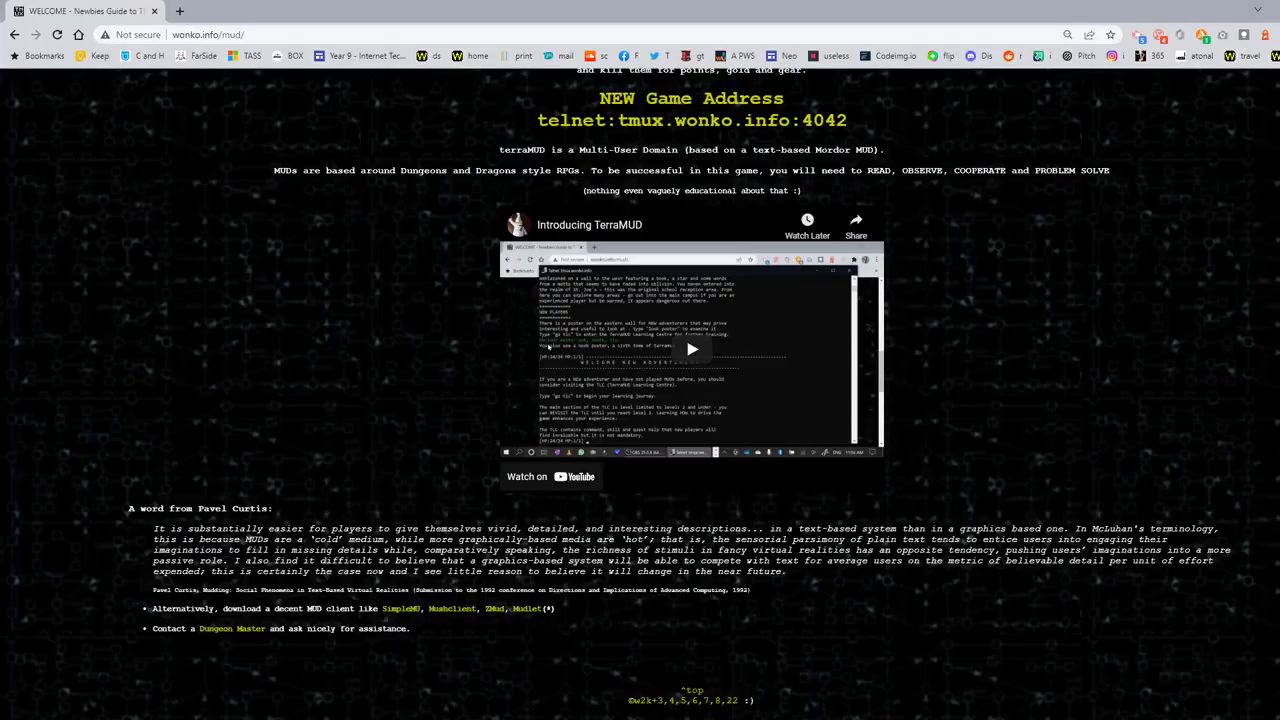
Step: Scroll the wonko.info terraMUD Newbies Guide home page to the top and zoom to 150%
scroll(800, 435, up, 6)
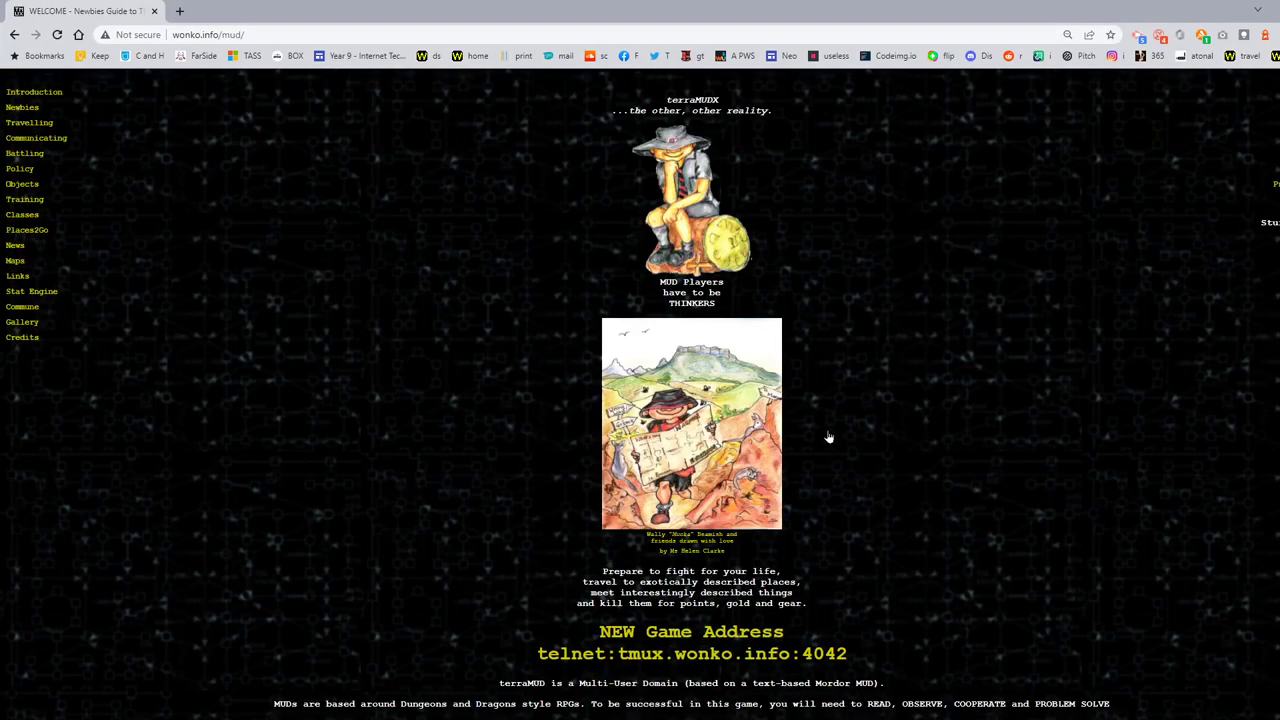
scroll(828, 437, up, 1)
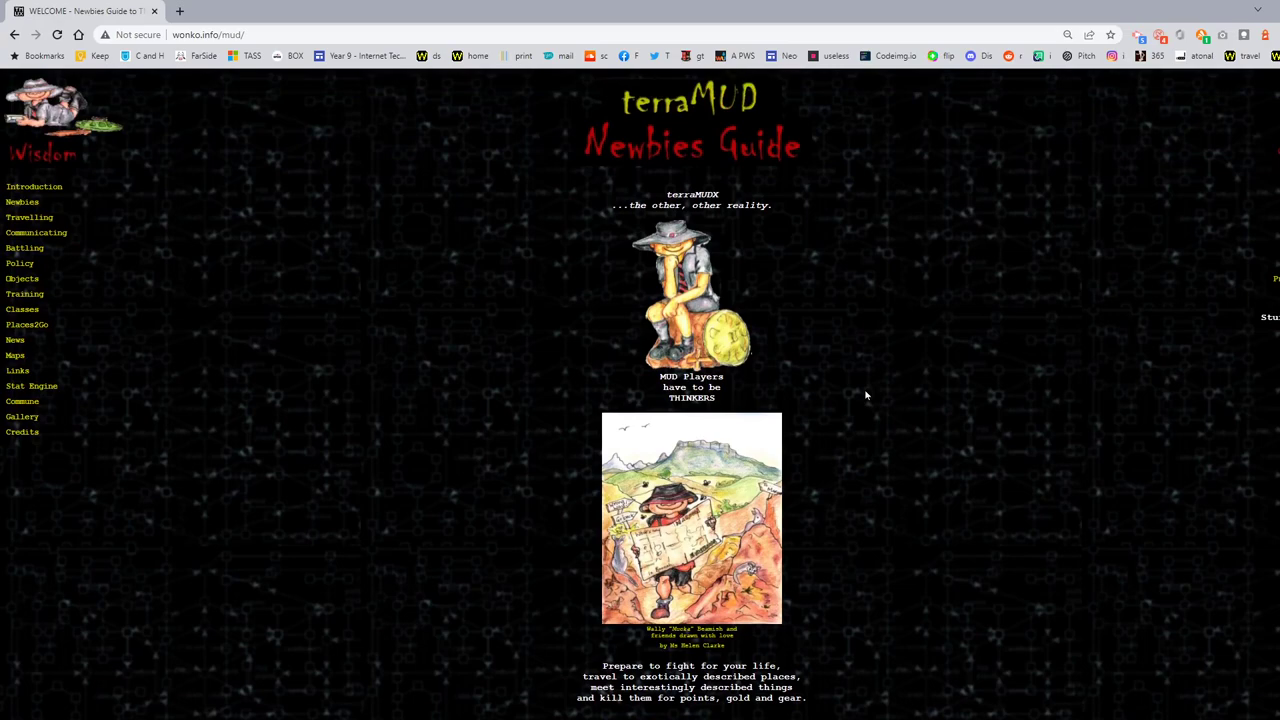
key(ctrl+plus)
key(ctrl+plus)
key(ctrl+plus)
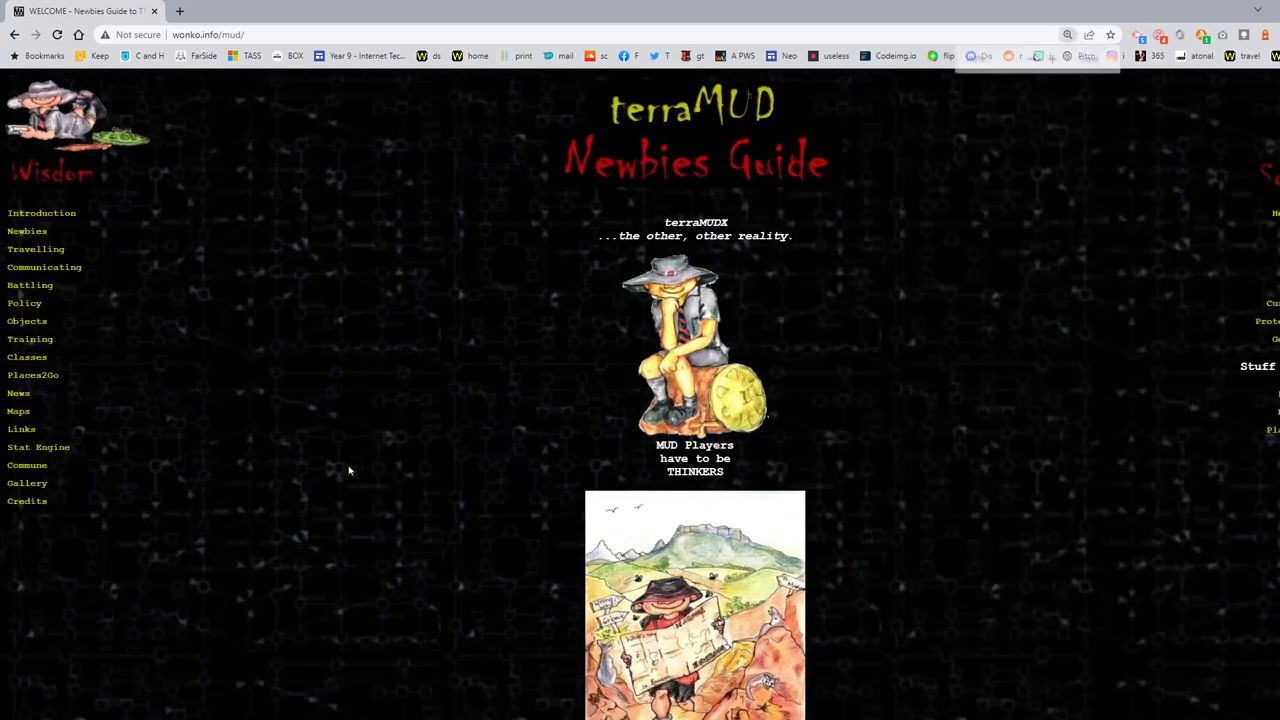
click(352, 468)
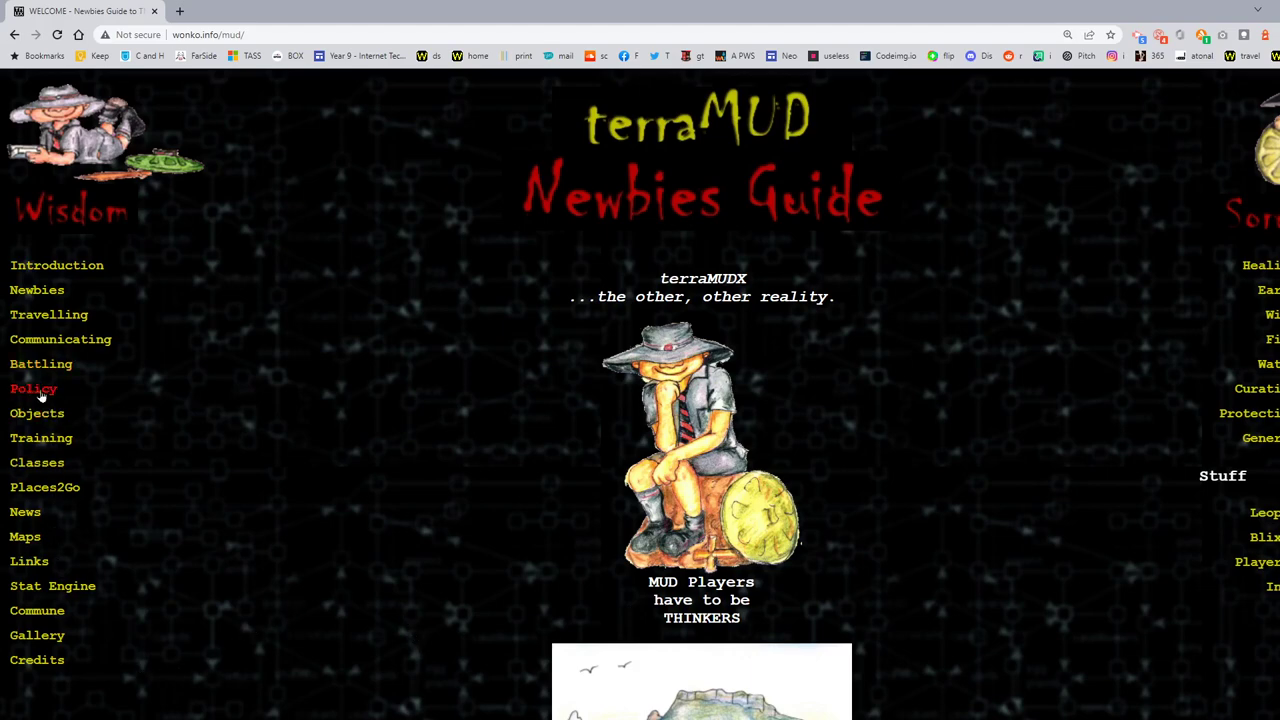
Step: Go to the guide's Maps page showing the TerraMUD X Level 3 and 4 map
click(23, 539)
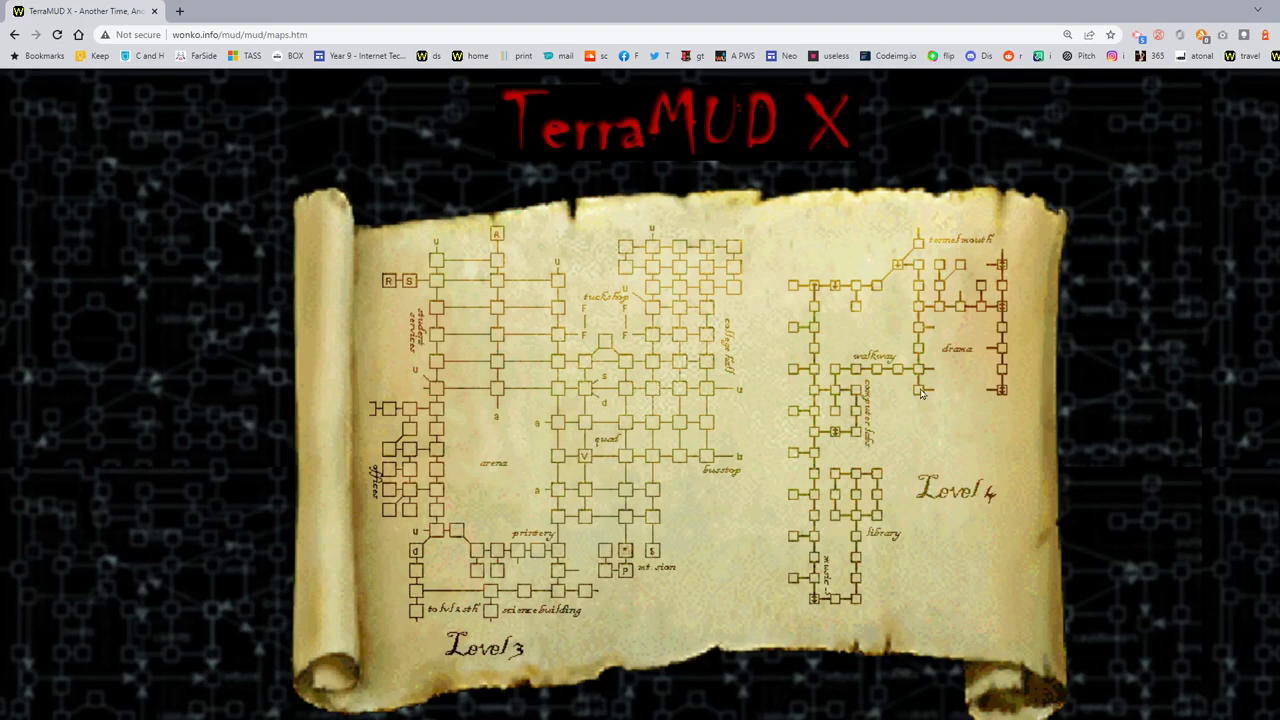
Step: Scroll down through the Level 5, St Leos, Tennyson and Arena maps, then back up
scroll(859, 445, down, 5)
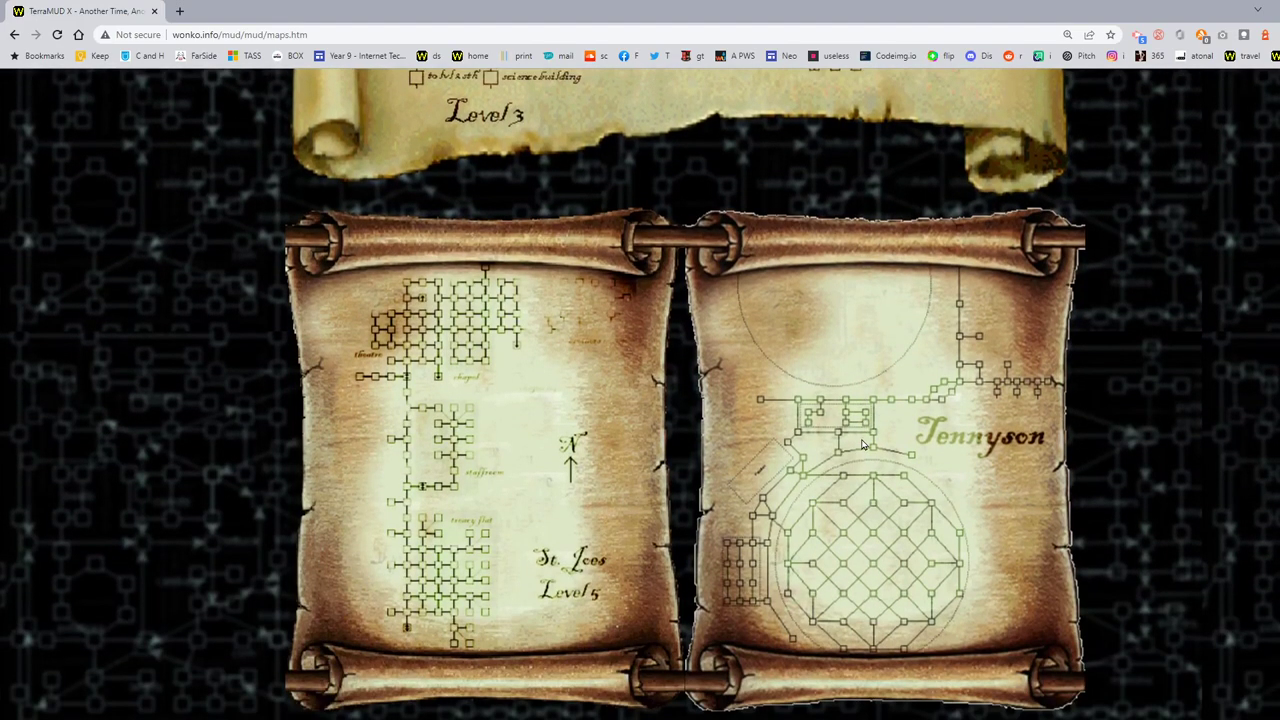
scroll(441, 455, down, 2)
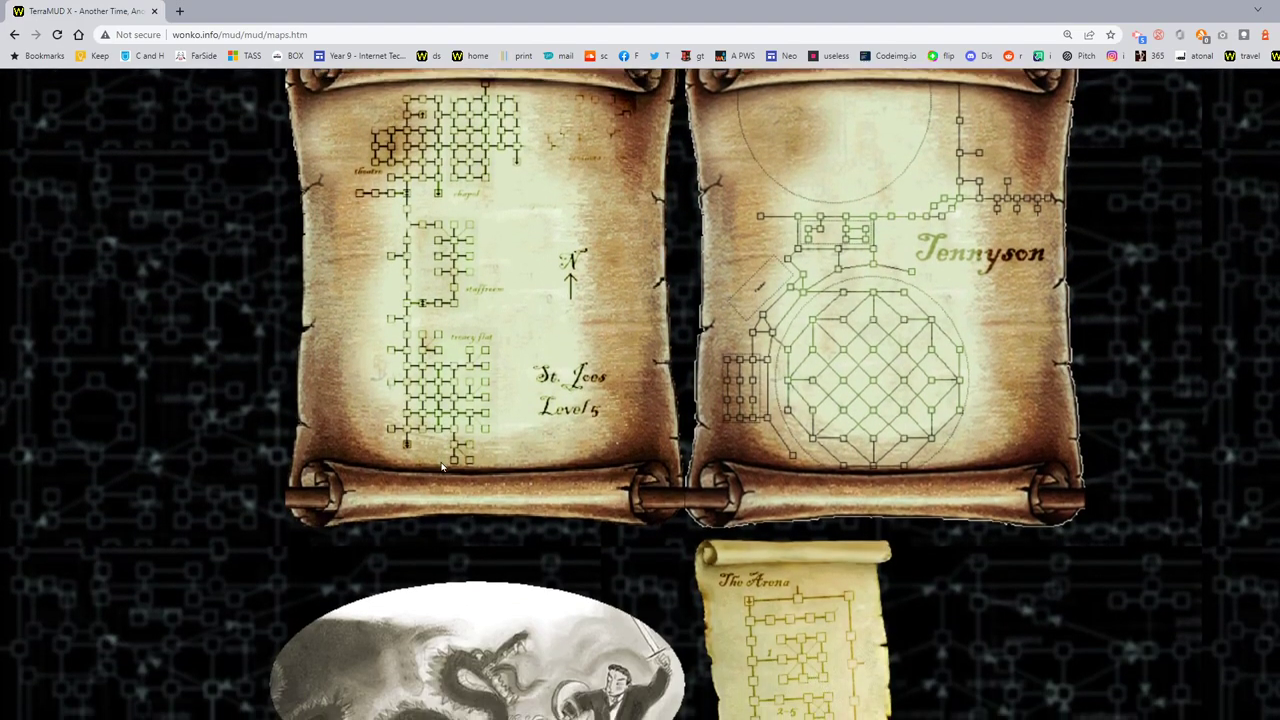
scroll(441, 467, down, 2)
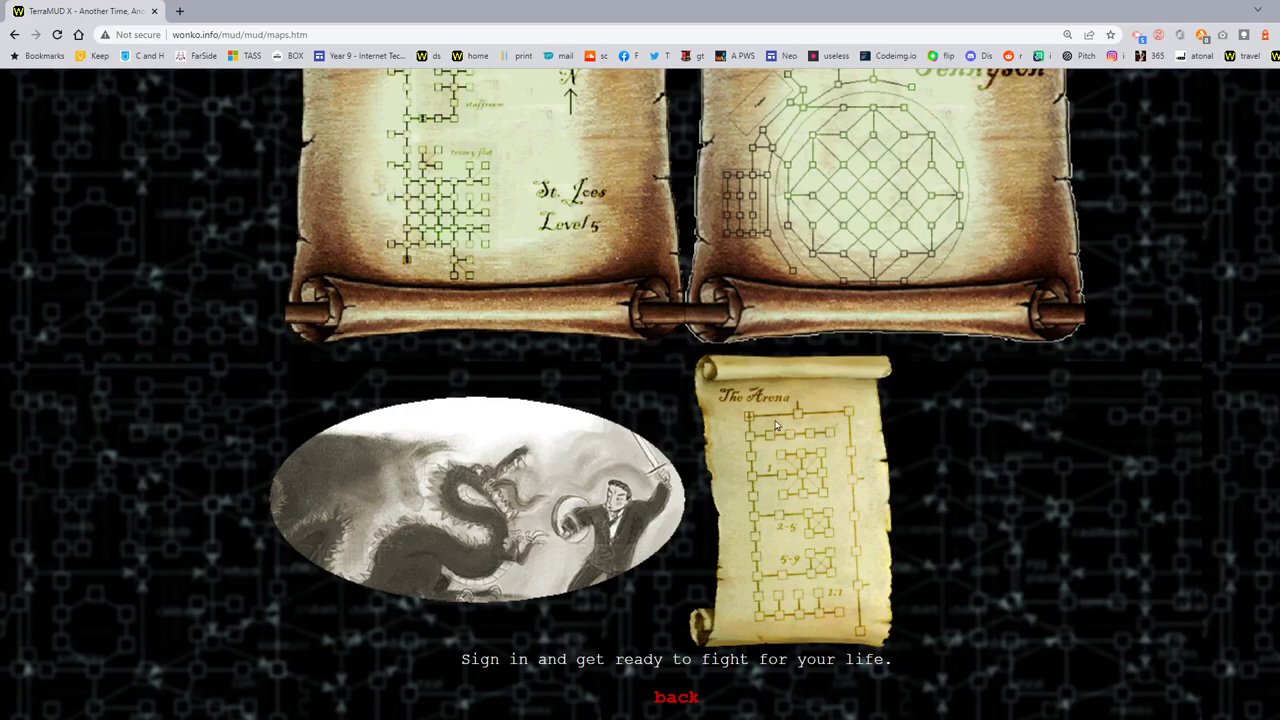
scroll(827, 397, up, 1)
scroll(827, 397, up, 3)
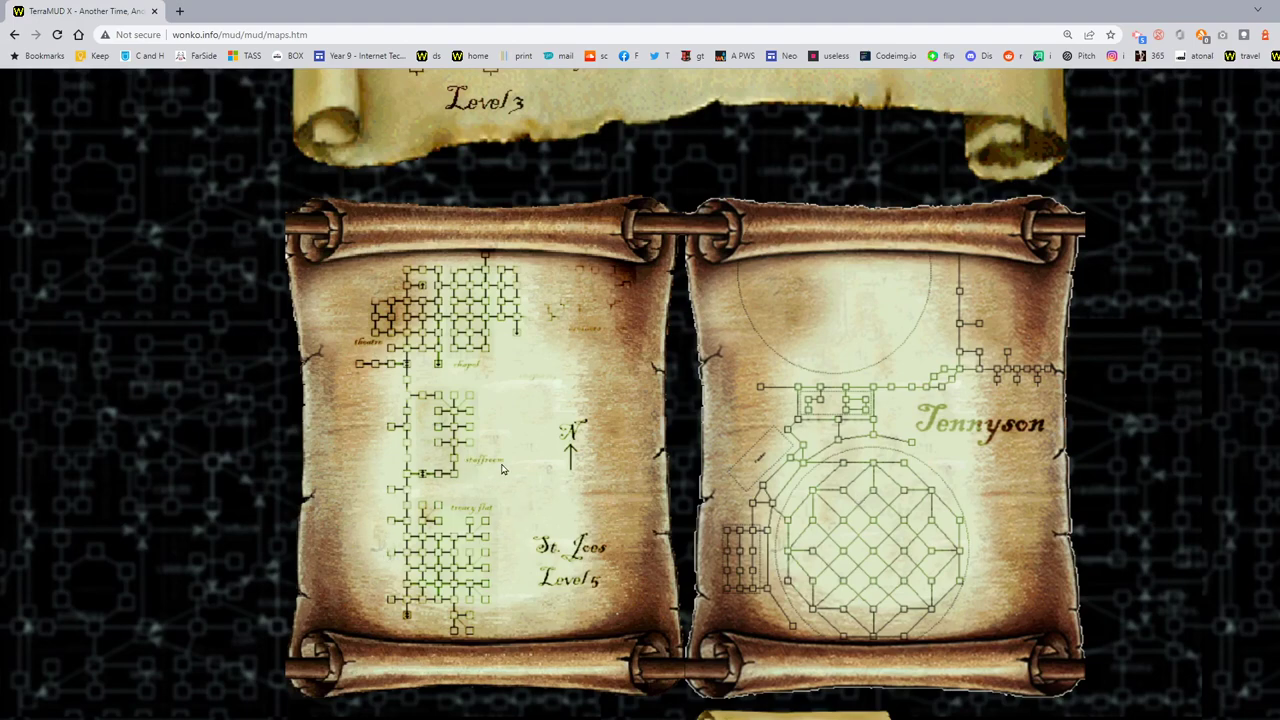
scroll(507, 440, up, 5)
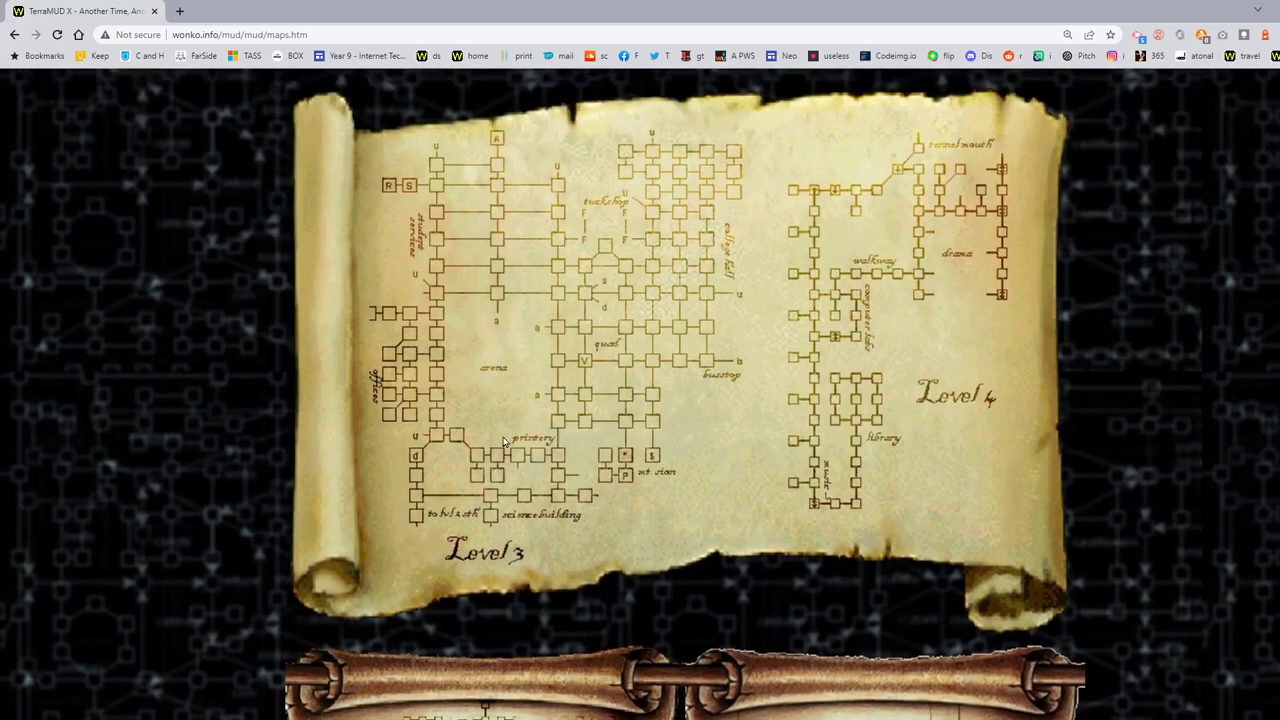
scroll(503, 442, up, 1)
scroll(556, 438, down, 7)
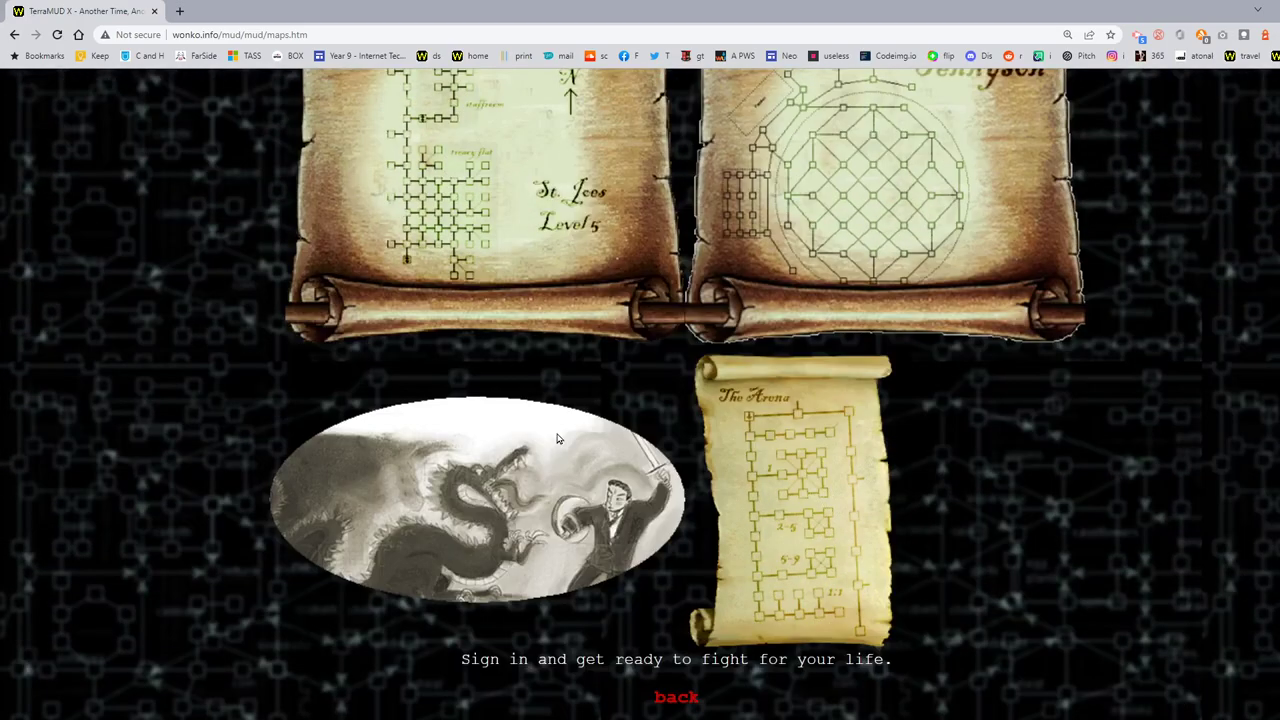
scroll(558, 438, up, 7)
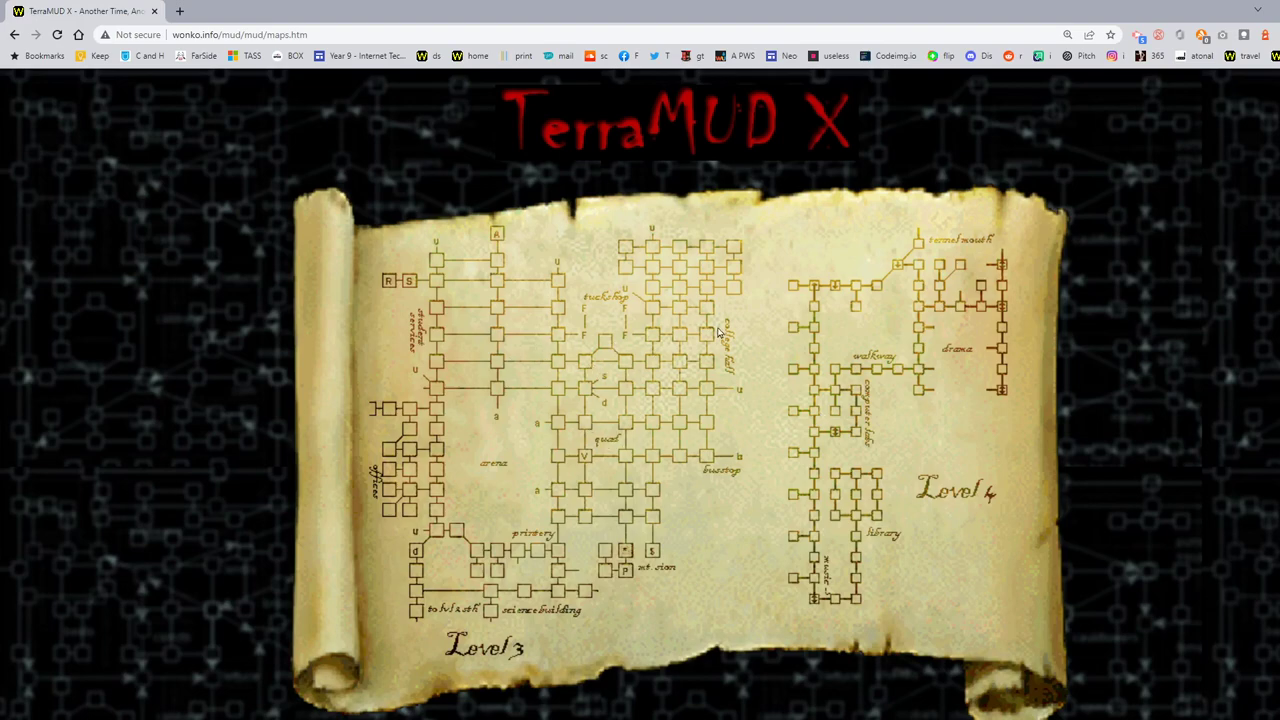
scroll(727, 344, down, 5)
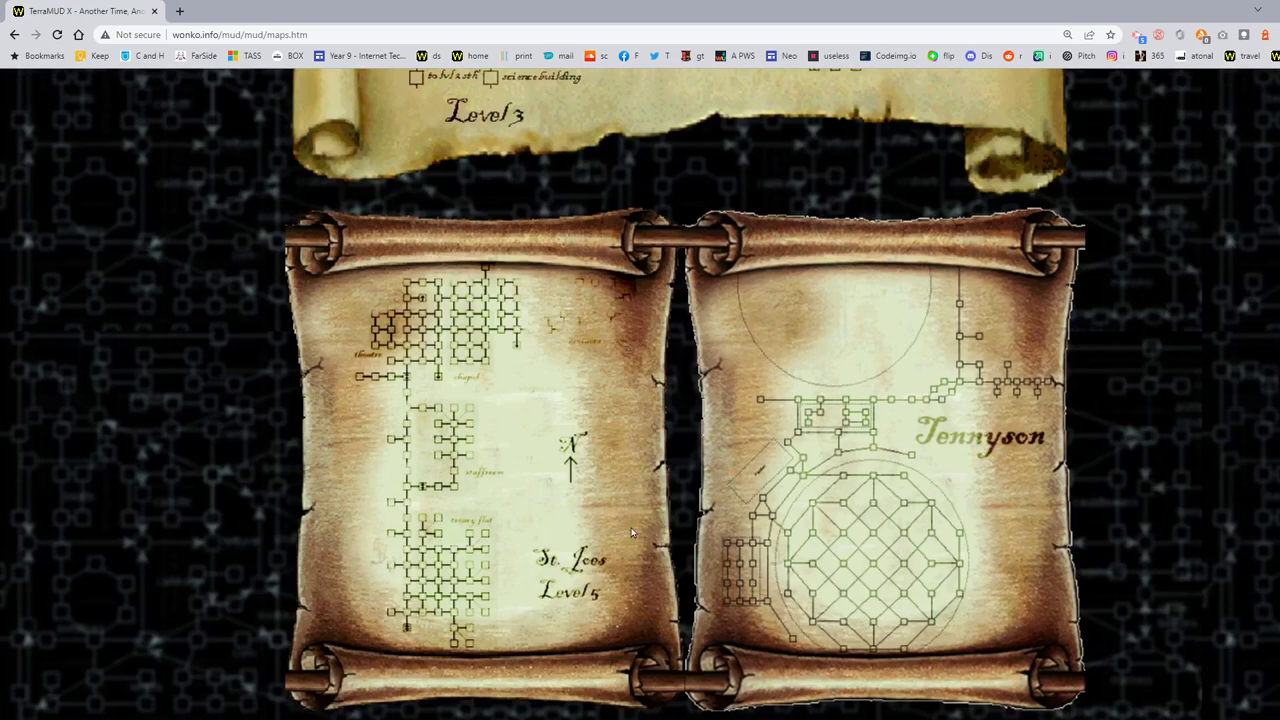